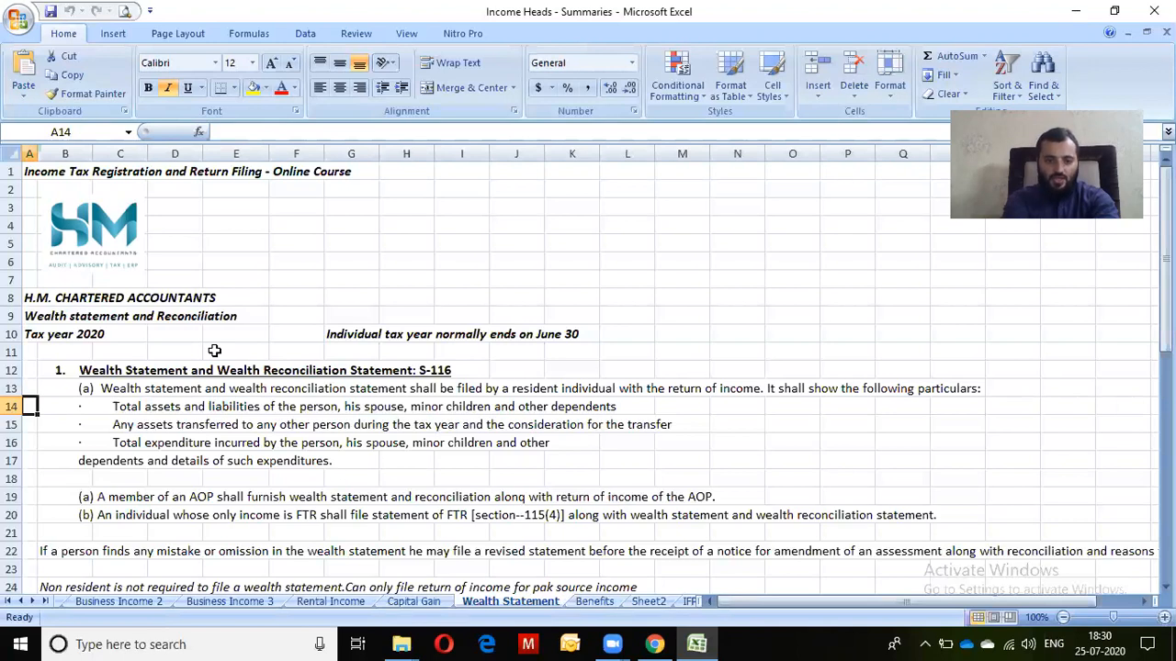
In the Excel sheet, go through the notes from the S-116 paragraph down to the foreign remittance note
left_click(214, 351)
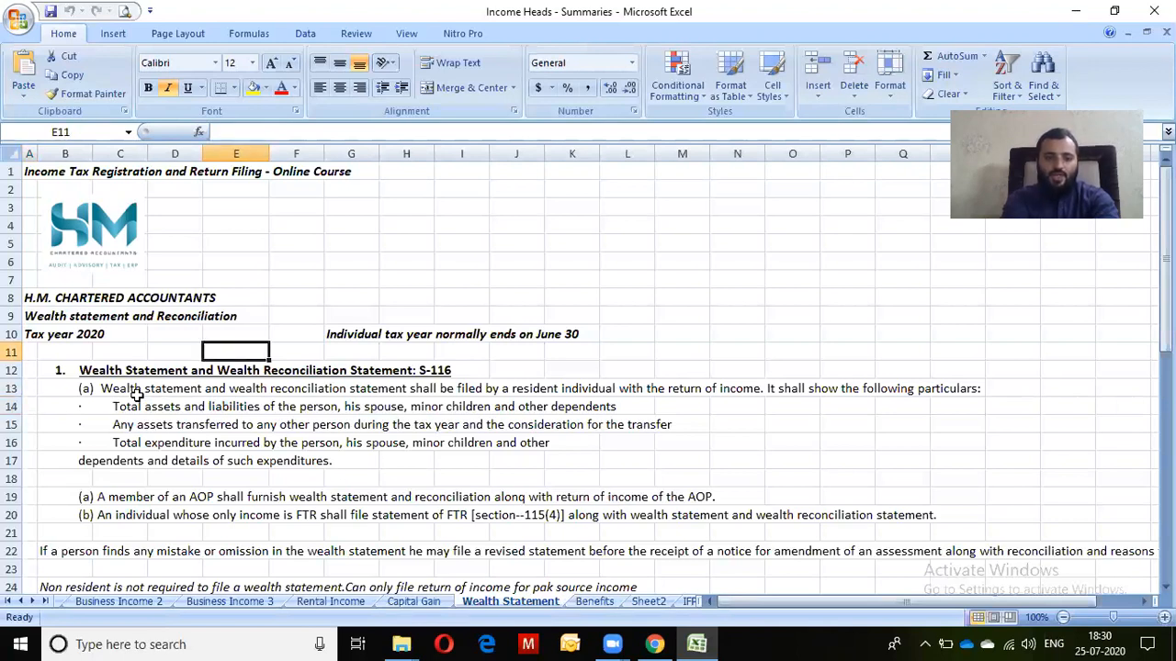
left_click(136, 393)
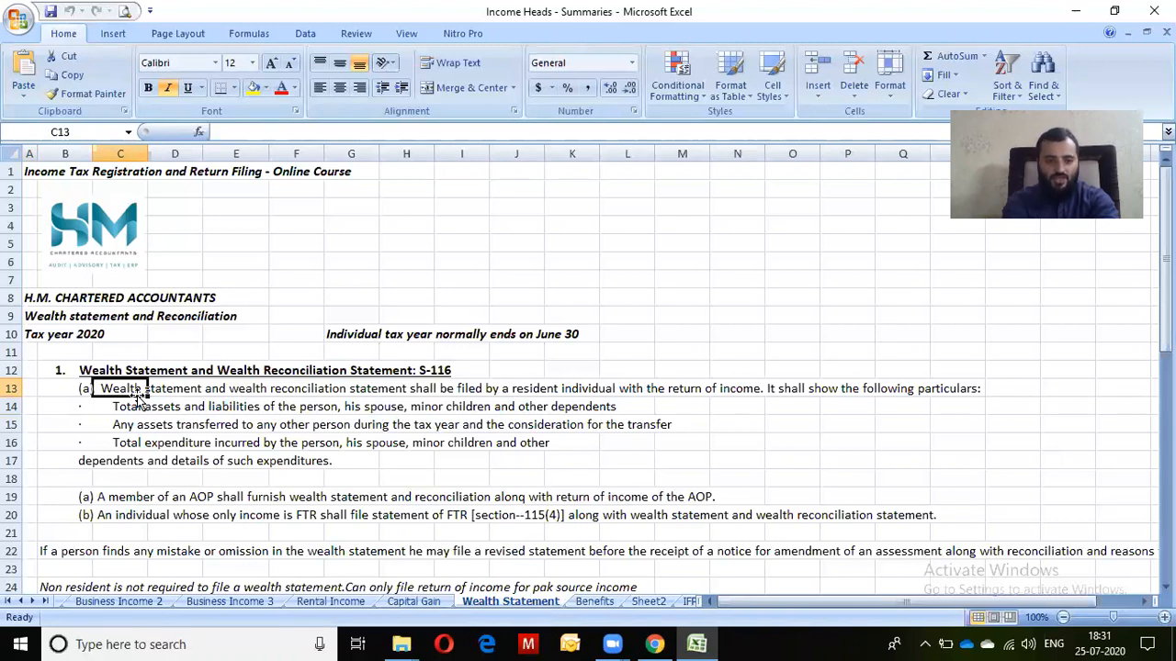
key("Down")
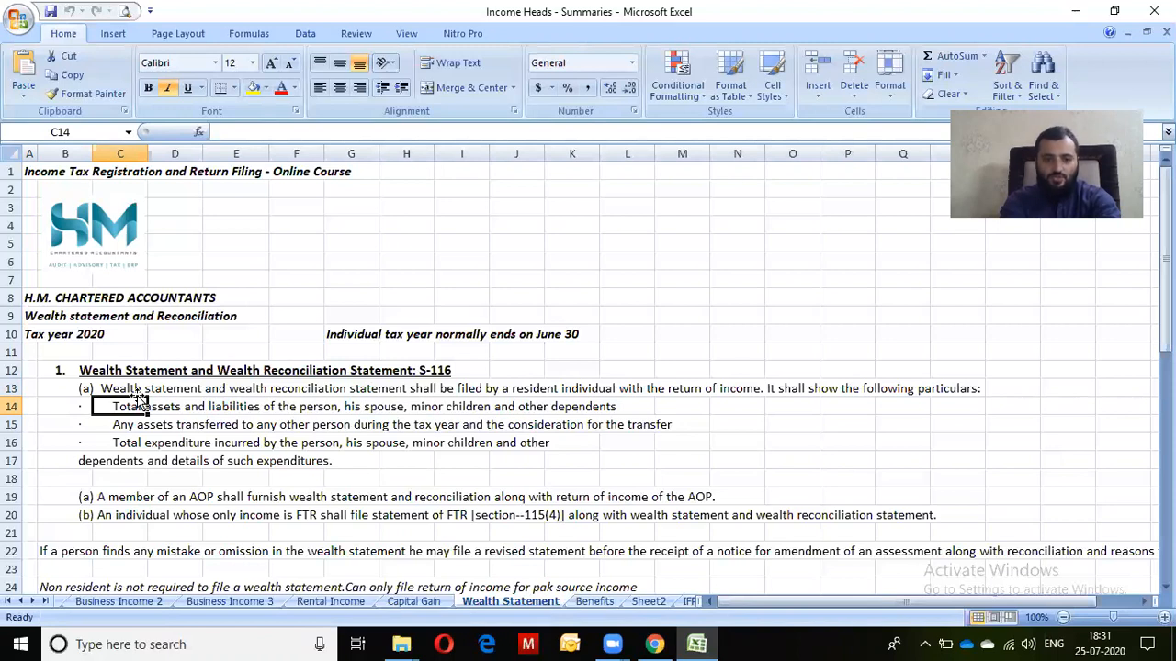
key("Down")
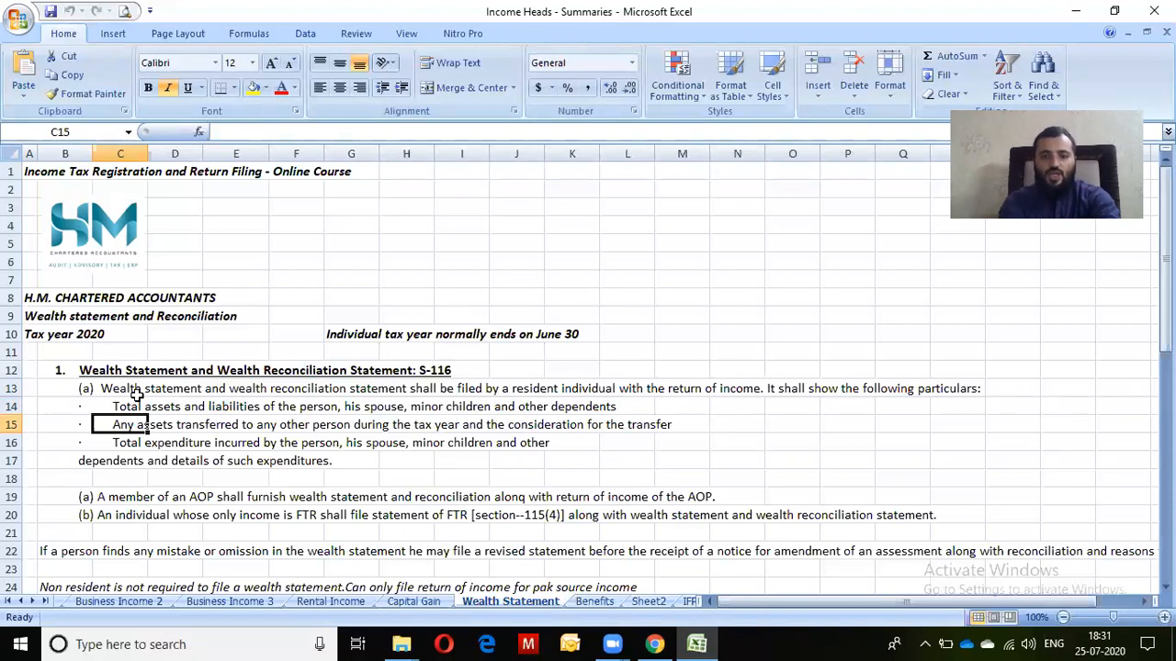
key("Down")
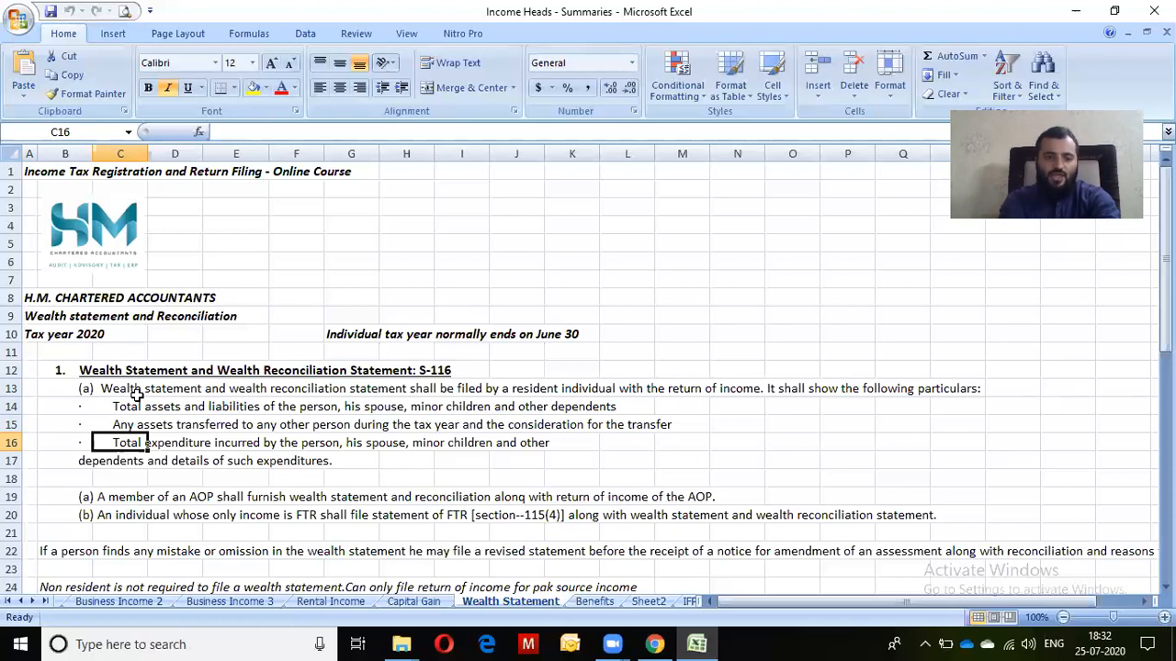
key("Down")
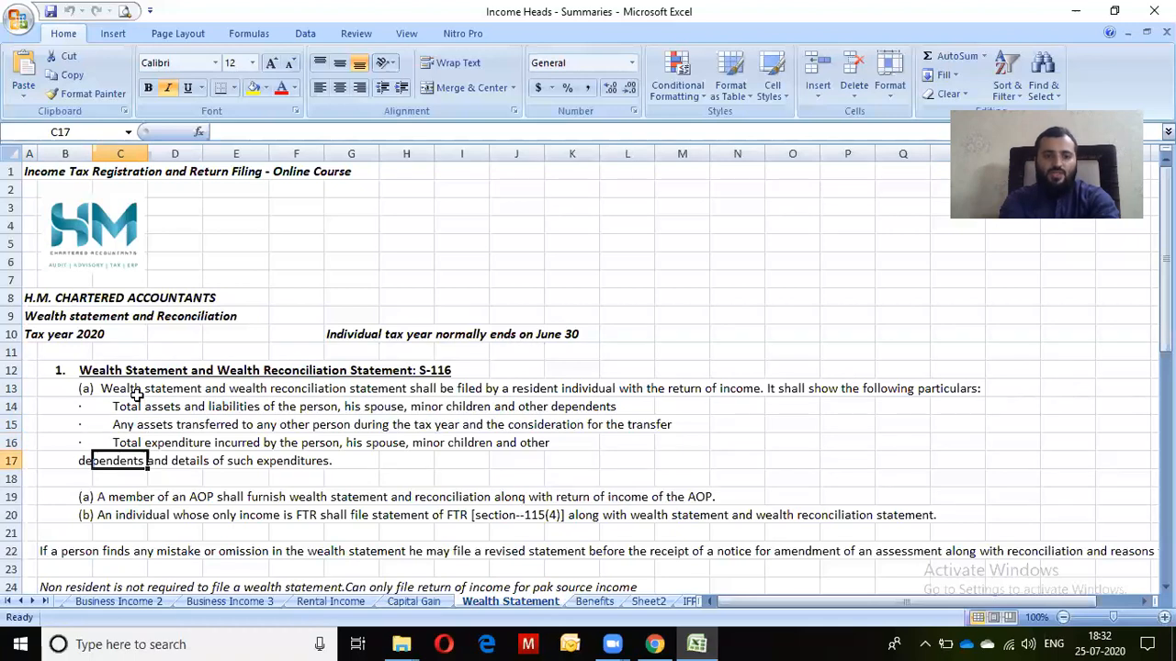
key("Up")
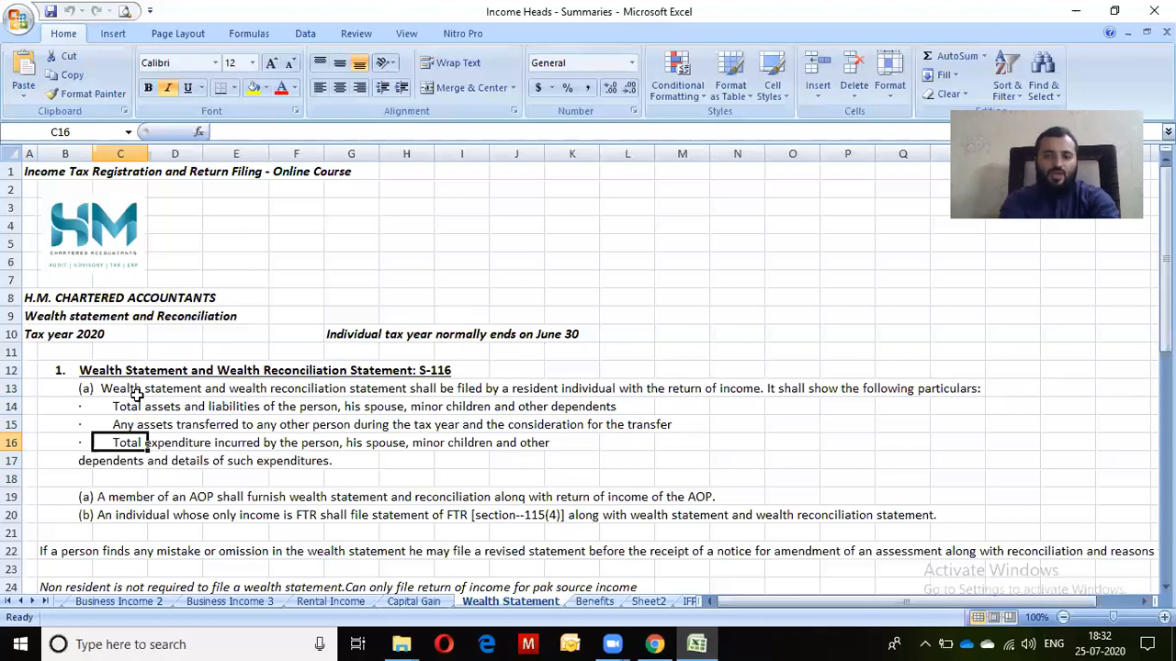
key("Down")
key("Down")
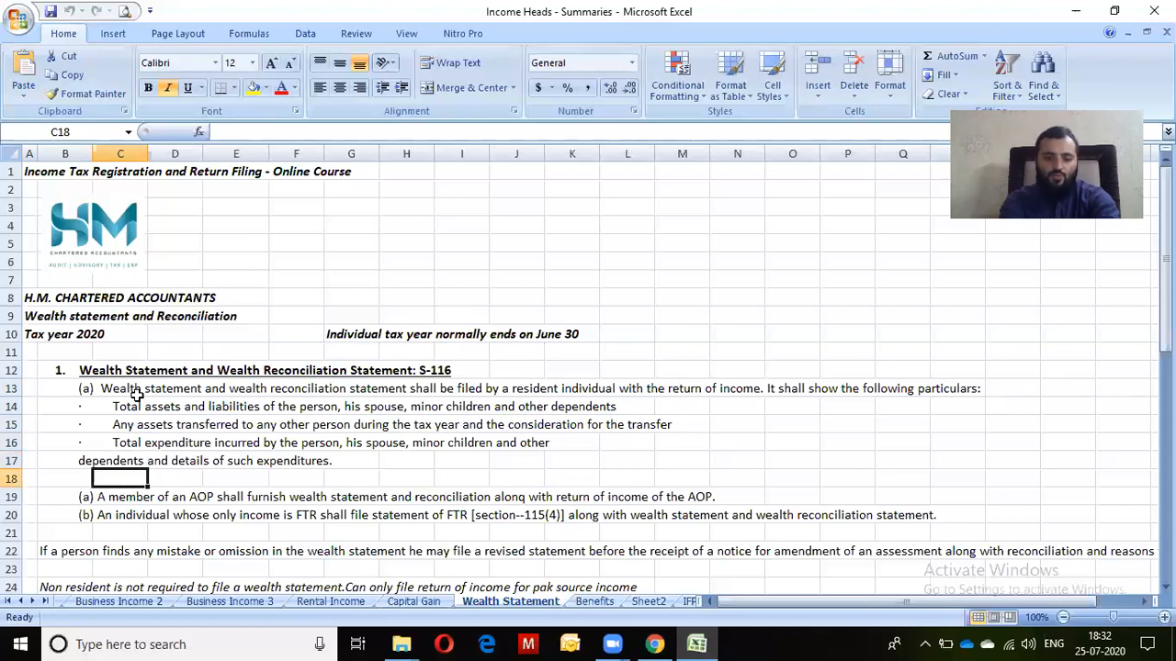
key("Down")
key("Down")
key("Down")
key("Down")
key("Down")
key("Down")
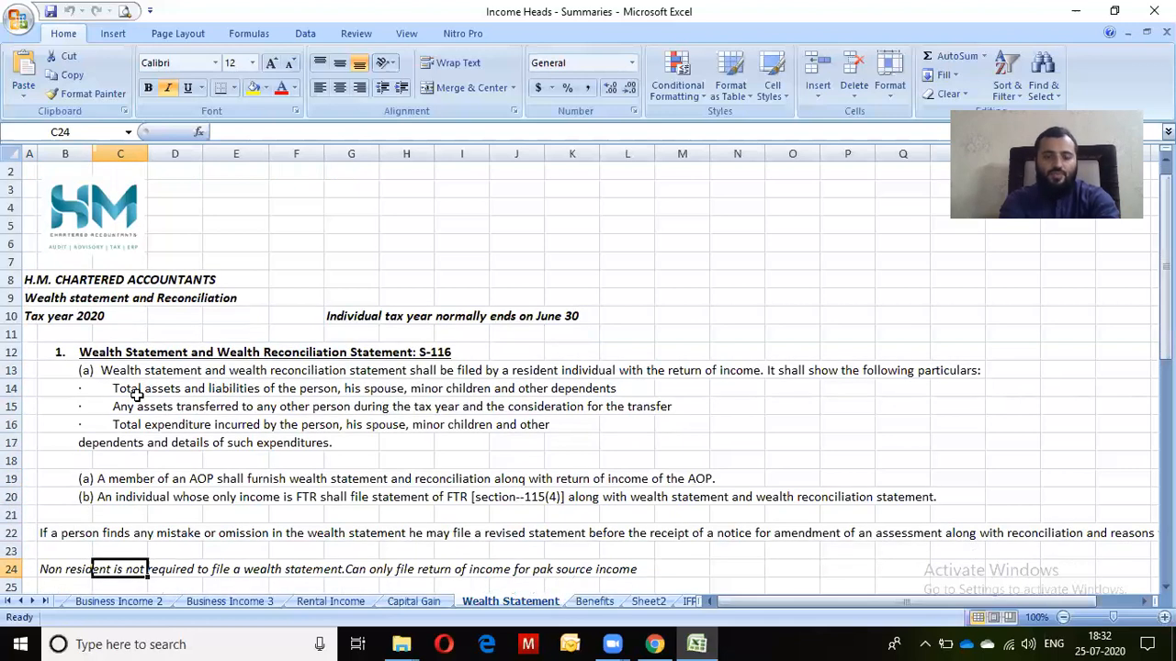
key("Down")
key("Down")
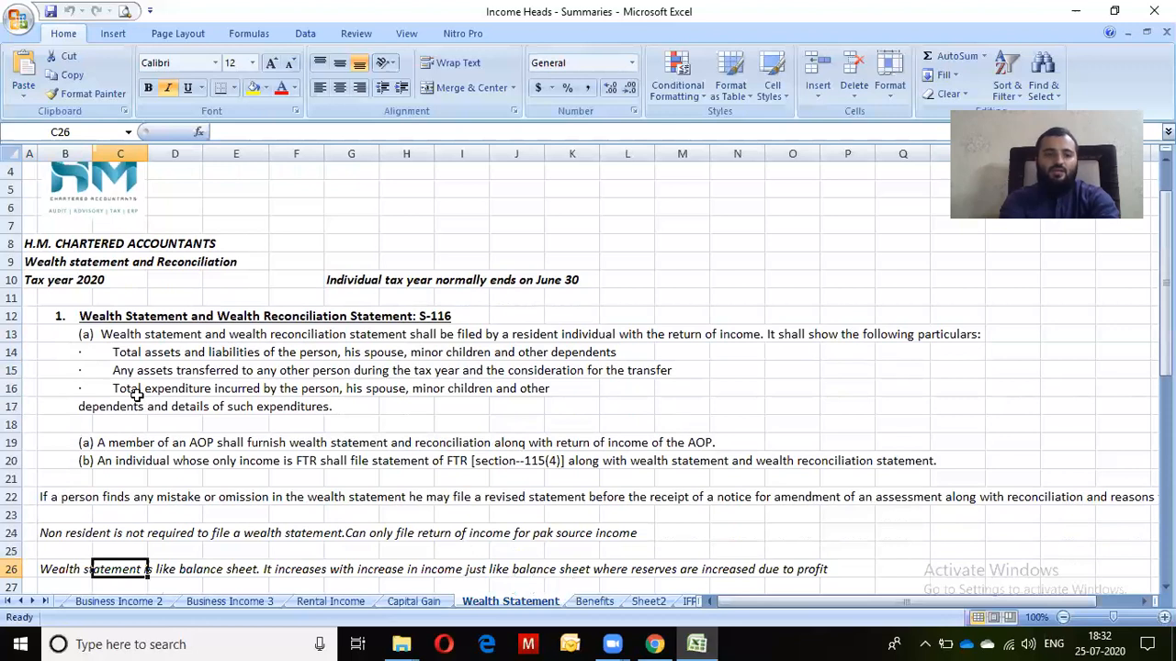
key("Up")
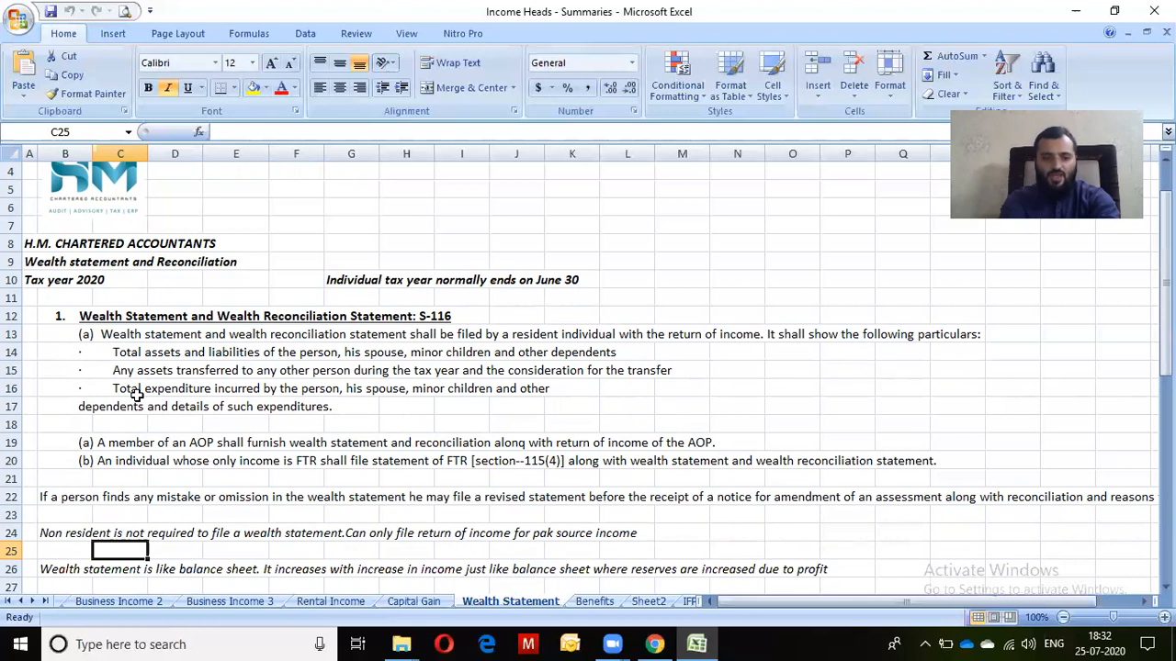
key("Up")
key("Up")
key("Up")
key("Up")
key("Up")
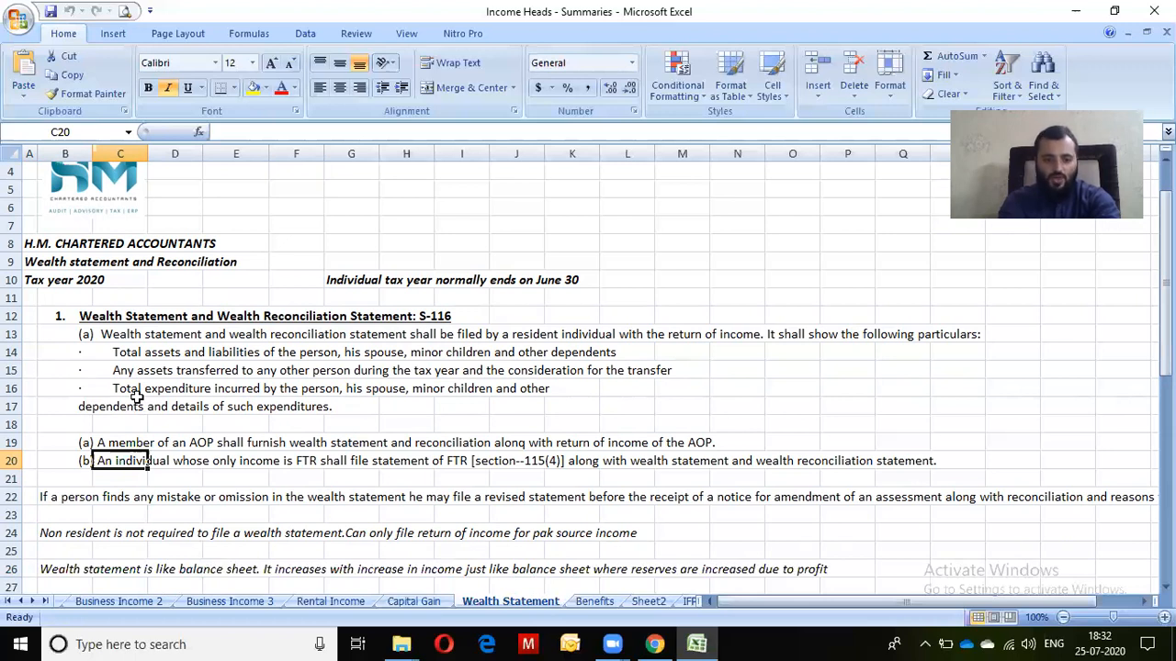
key("Down")
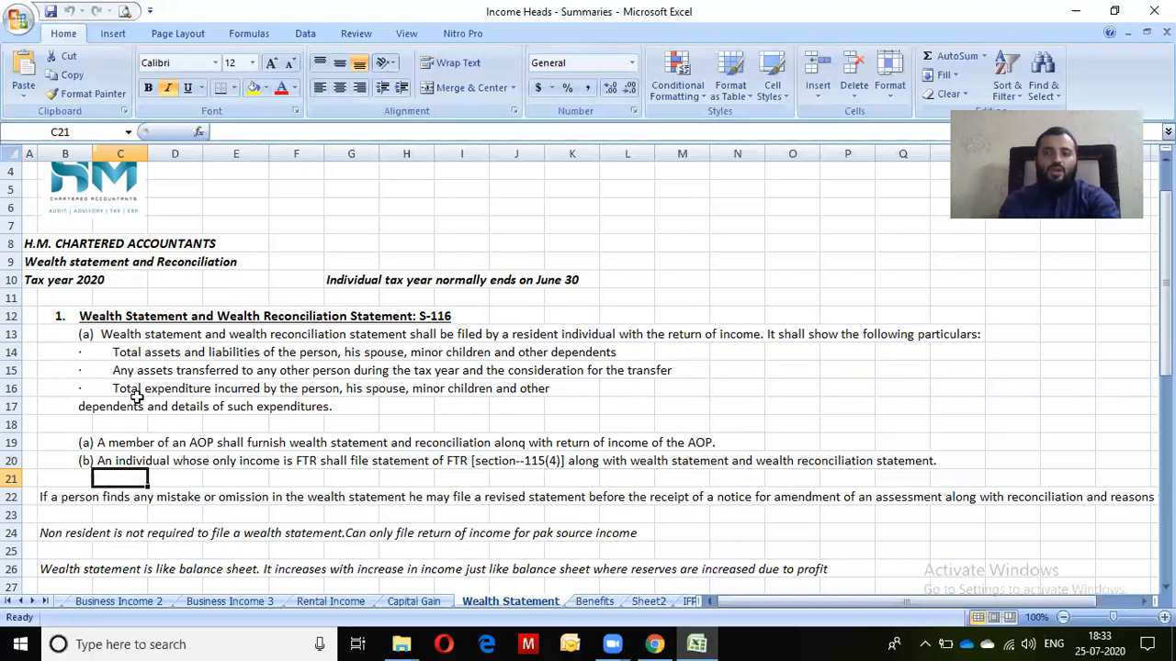
key("Down")
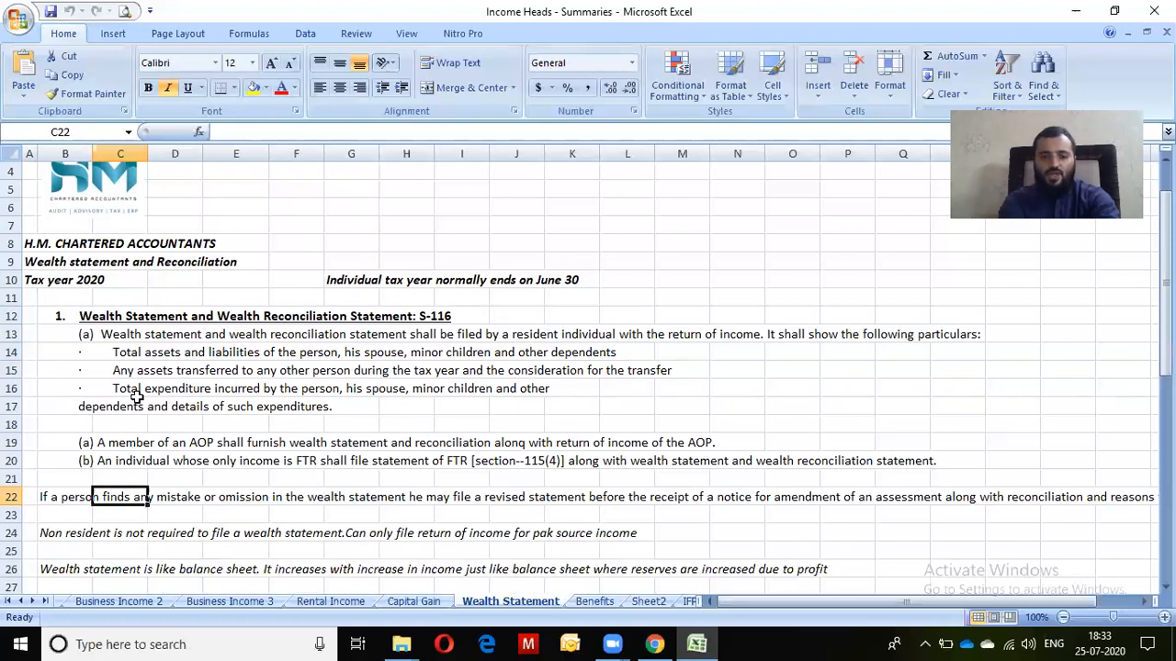
key("Left")
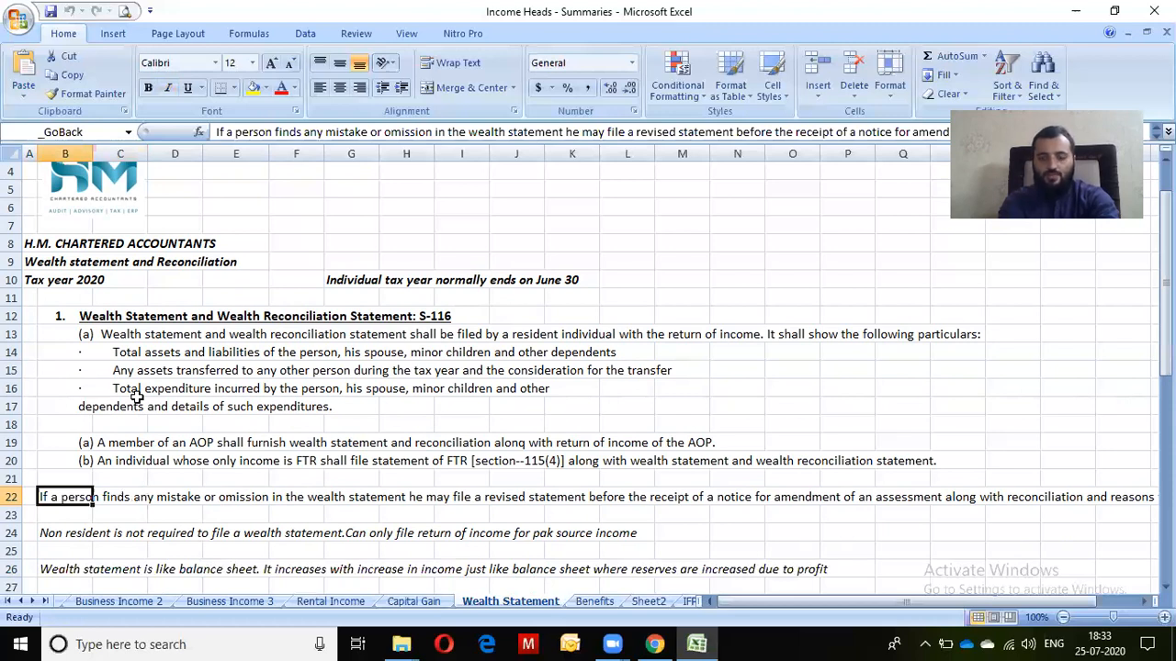
key("Down")
key("Down")
key("Up")
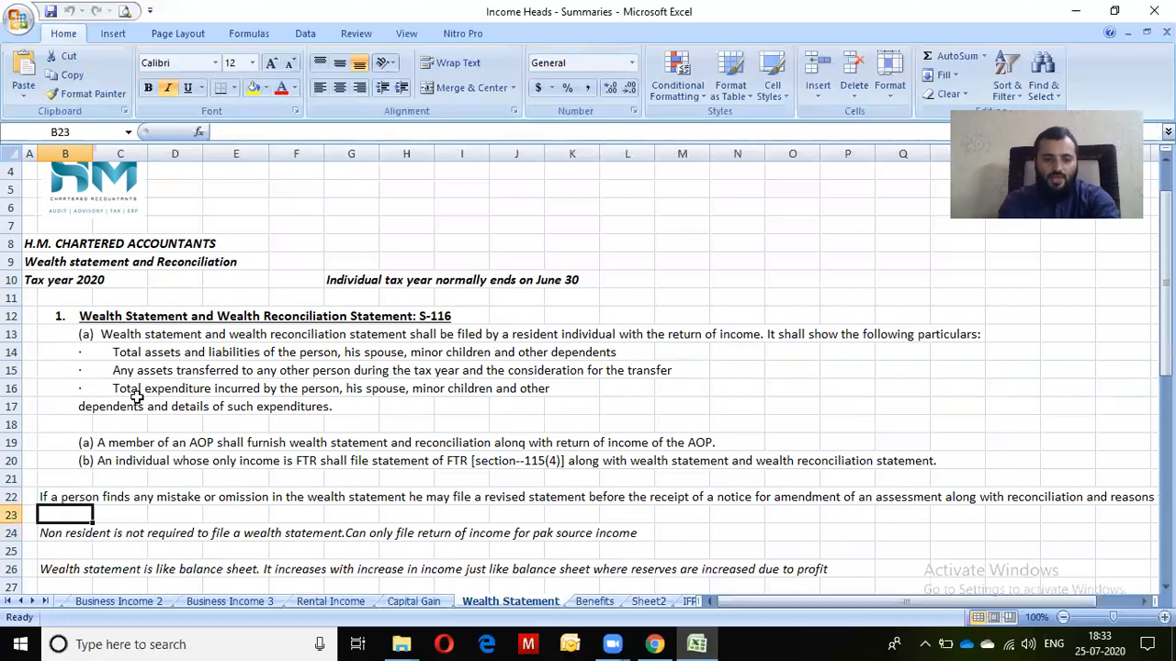
key("Down")
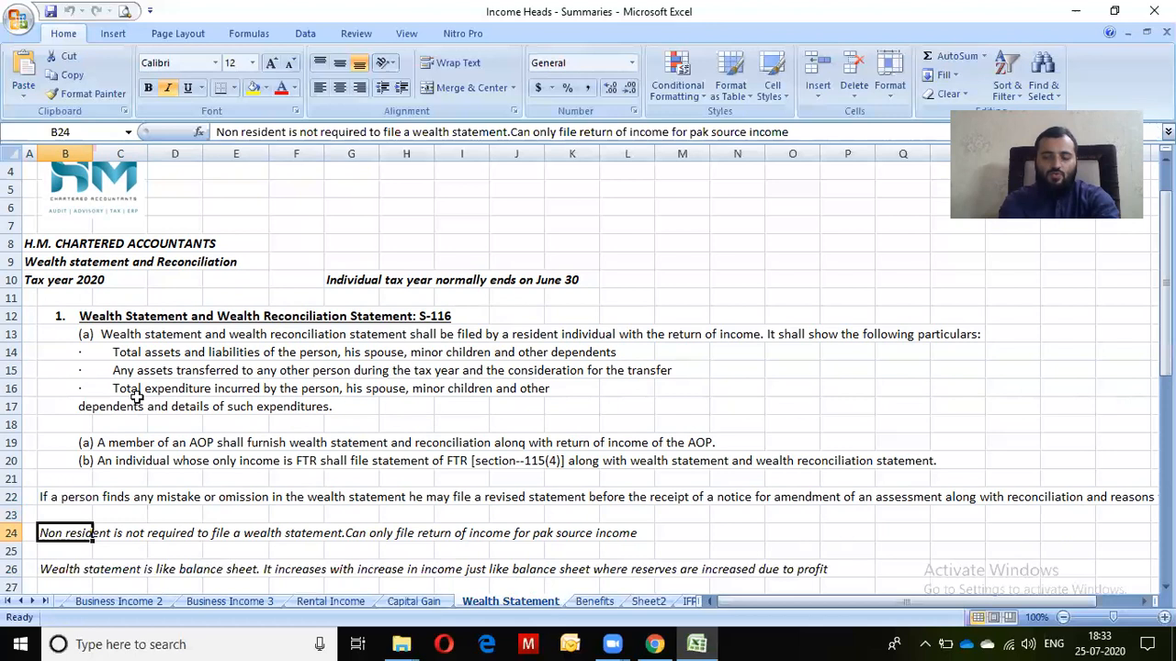
key("Down")
key("Down")
key("Down")
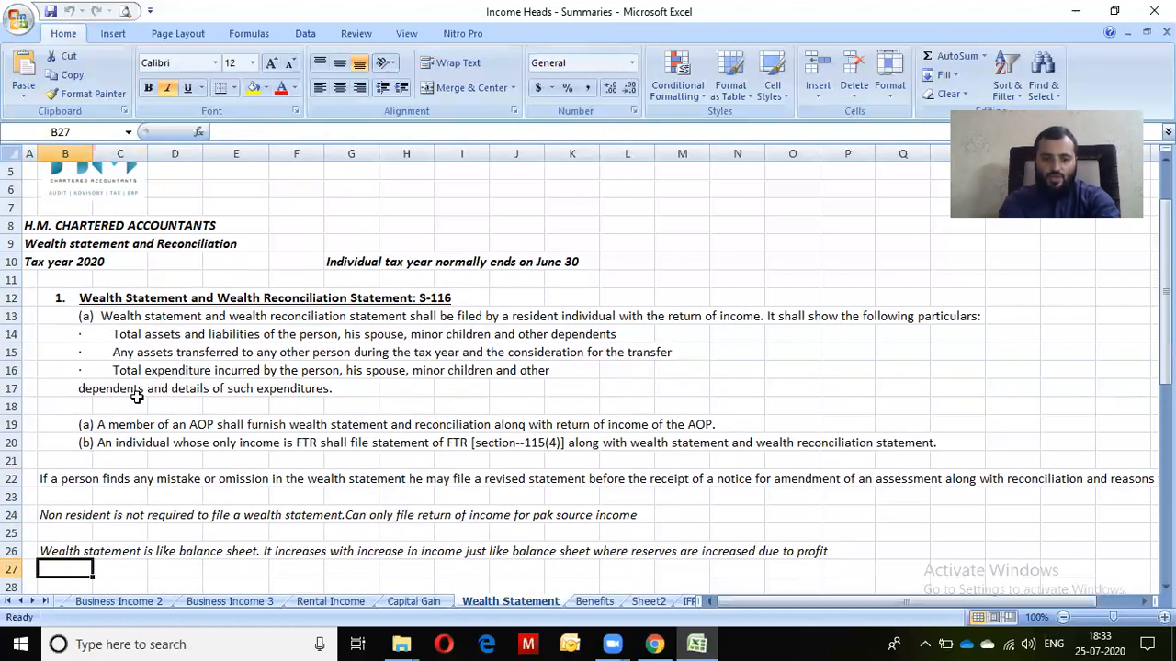
key("Up")
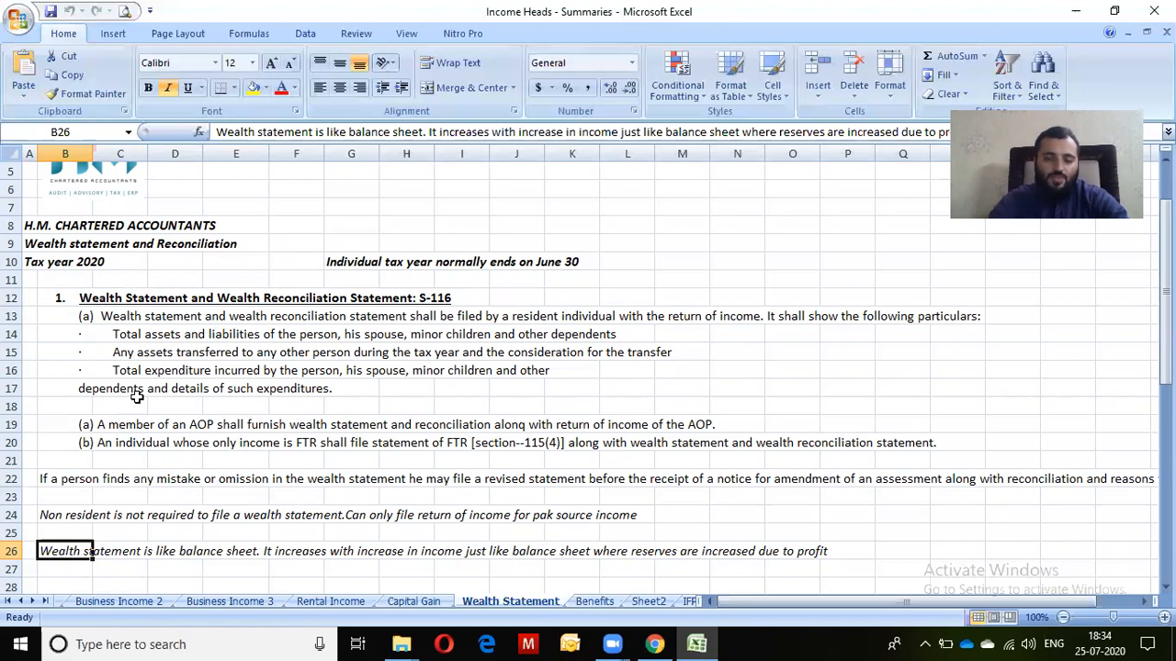
key("Return")
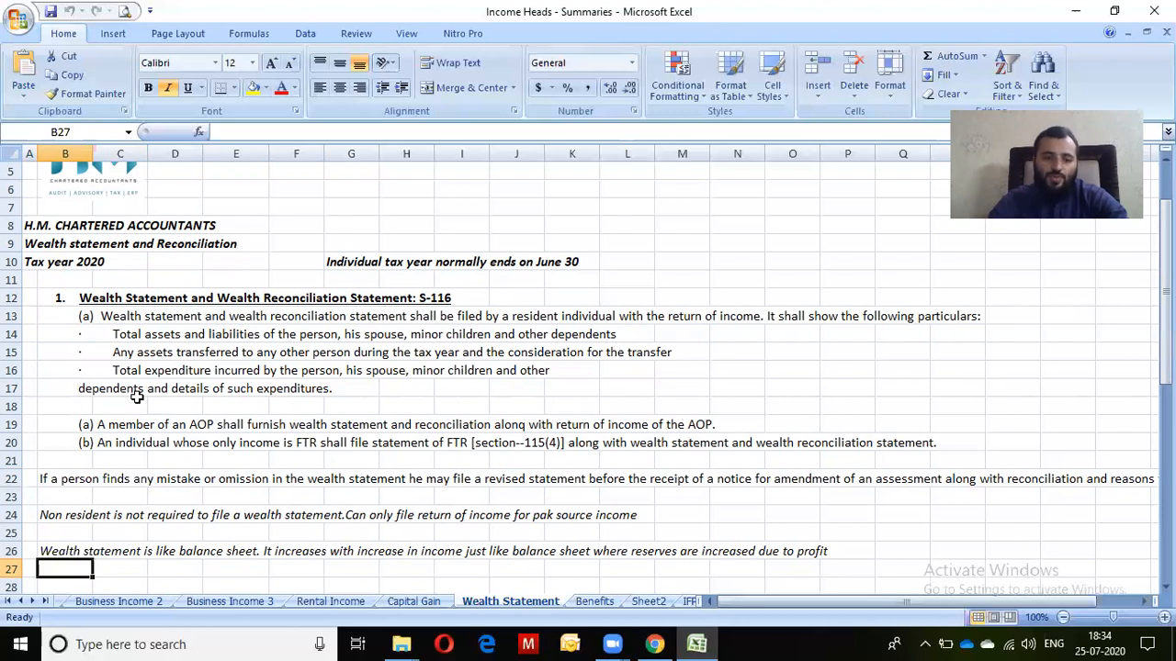
key("Up")
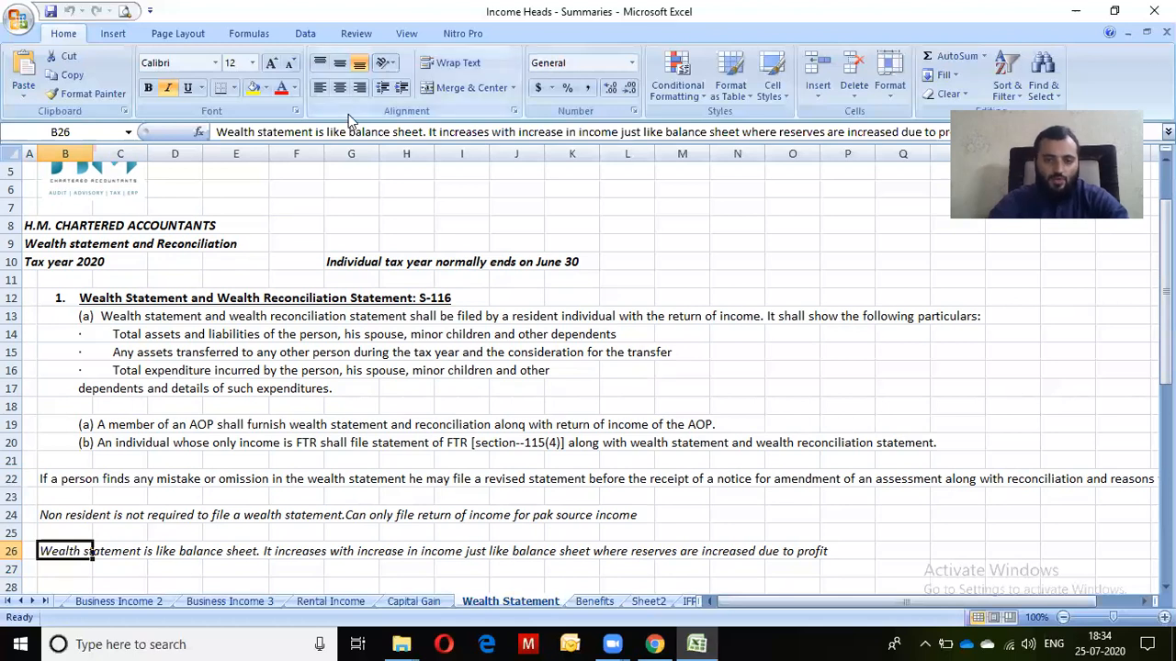
key("Down")
key("Down")
key("Down")
key("Down")
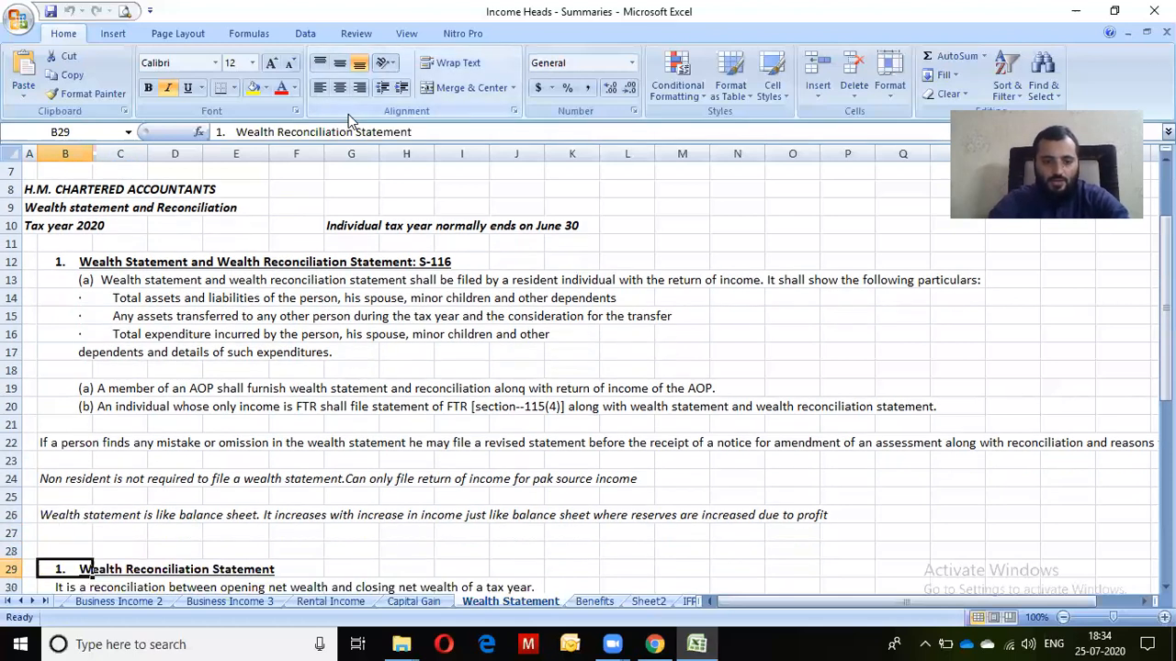
key("Down")
key("Down")
key("Down")
key("Down")
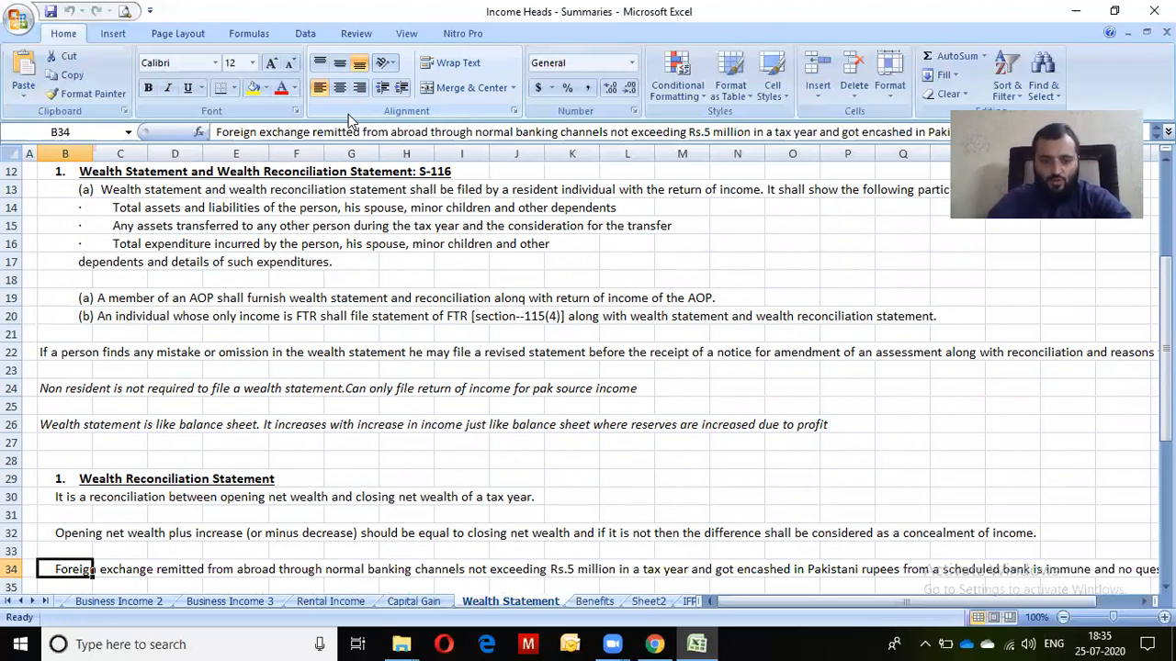
In IRIS, enter 600,000 as pay under salary code 1009 and recalculate the salary totals
key("alt+Tab")
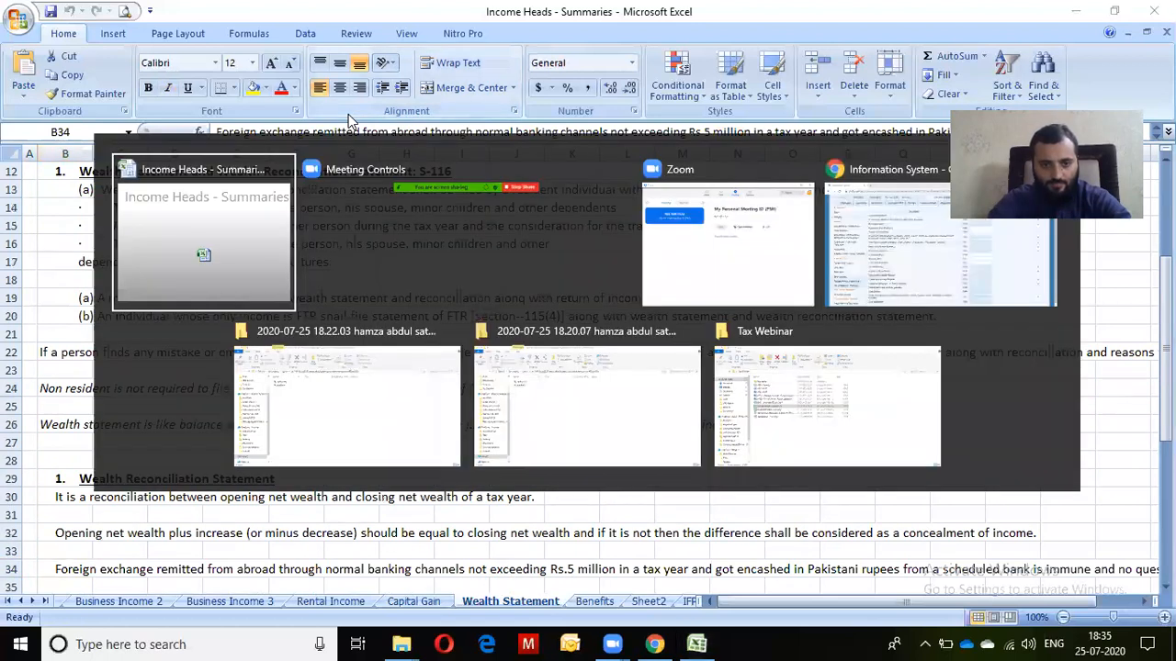
key("alt+Tab")
key("alt+Tab")
key("alt+Tab")
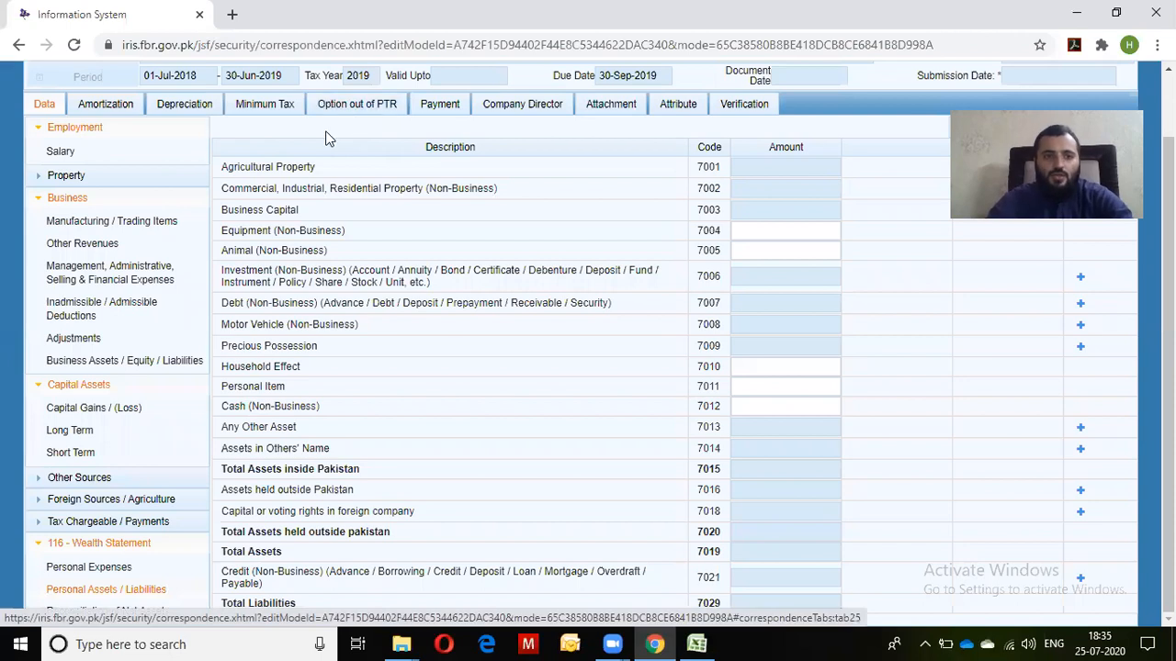
left_click(90, 156)
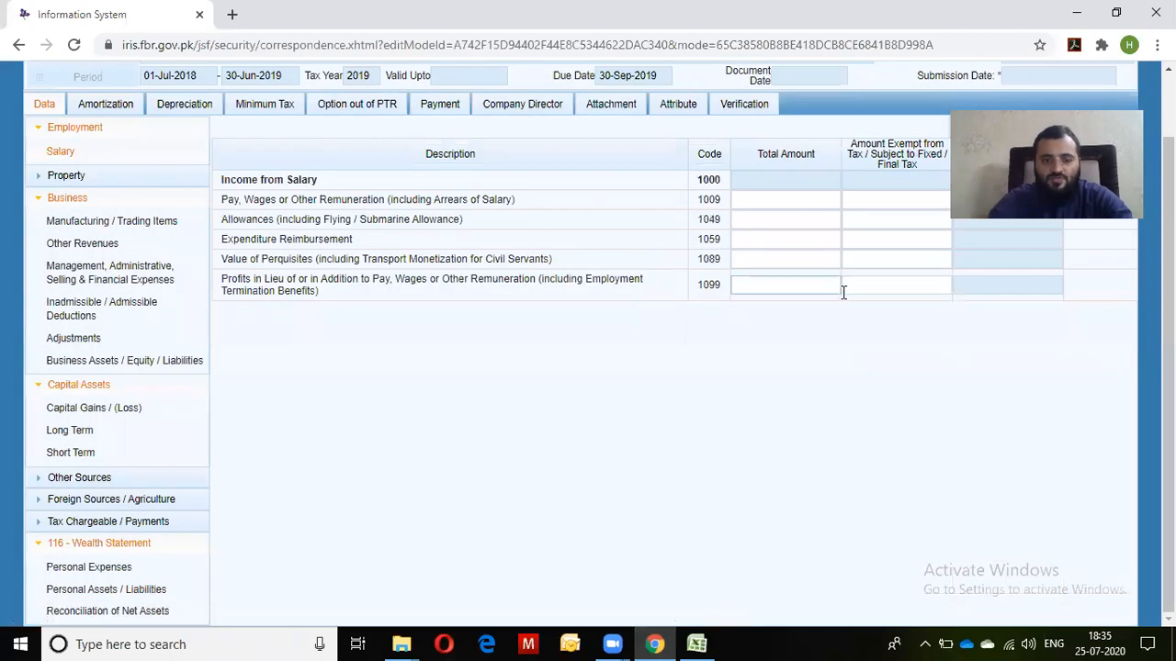
left_click(805, 204)
type("5000000")
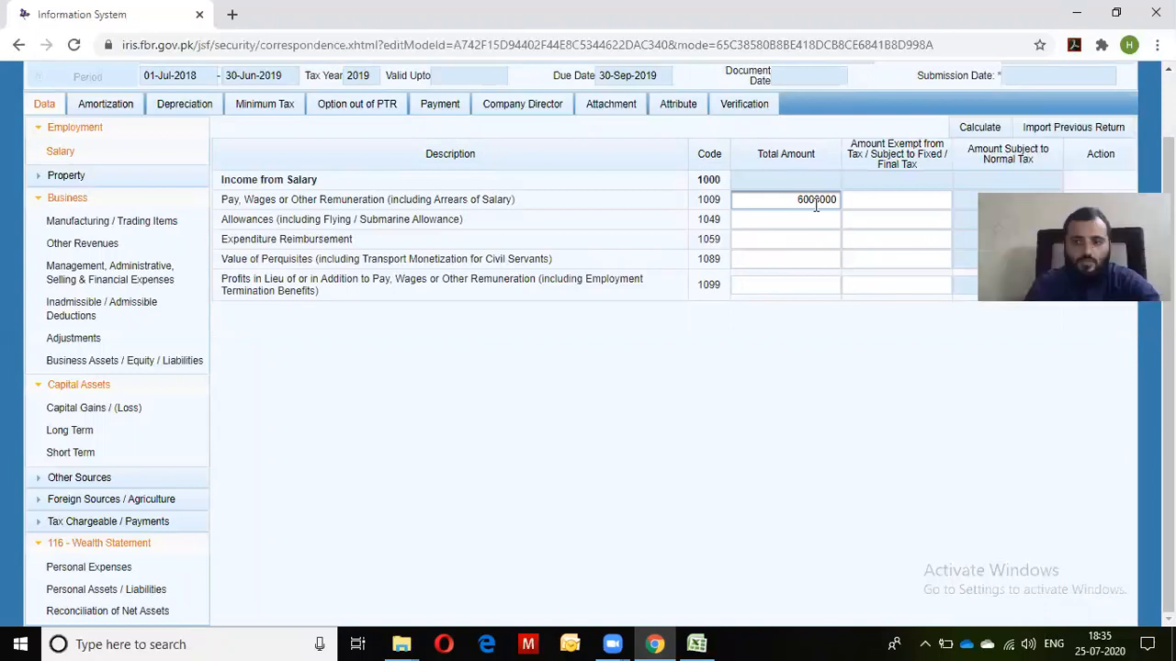
left_click(980, 128)
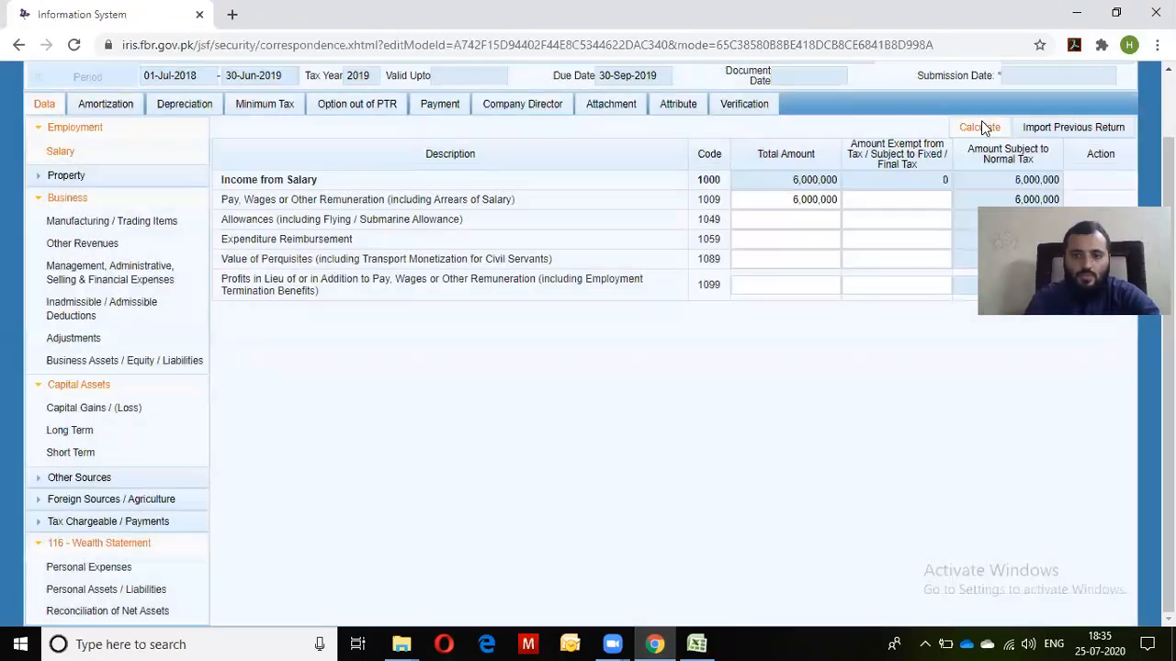
left_click(826, 199)
left_click(827, 199)
key("BackSpace")
left_click(992, 128)
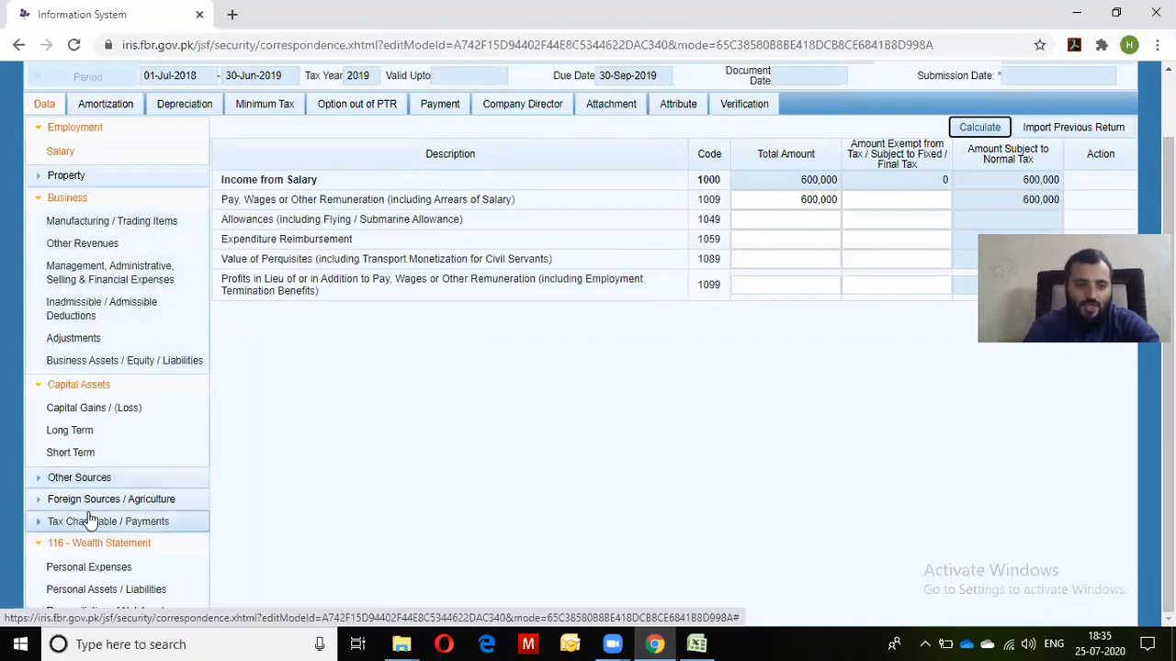
Look through the property income, business income and business assets sections of the return
left_click(66, 175)
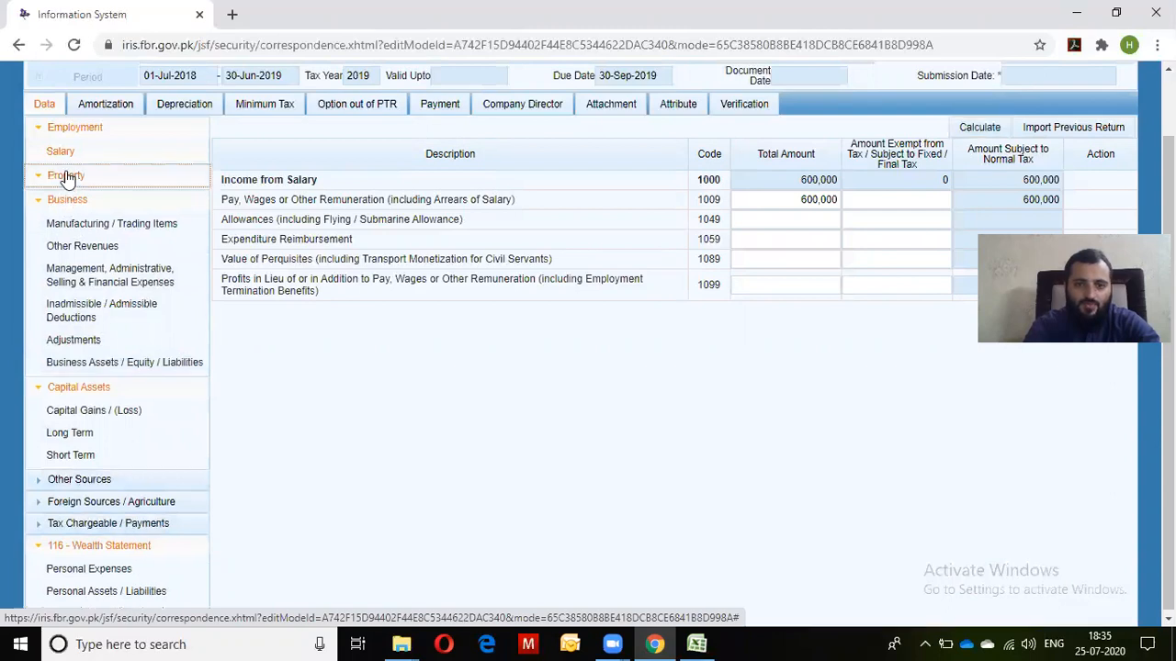
left_click(83, 205)
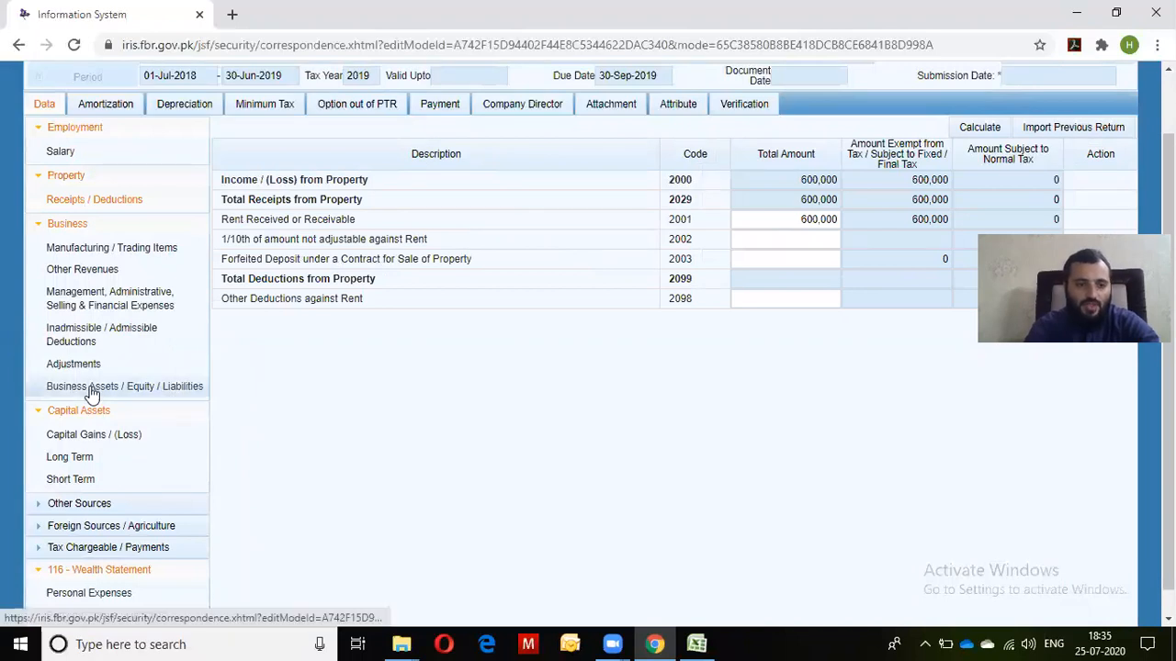
left_click(96, 254)
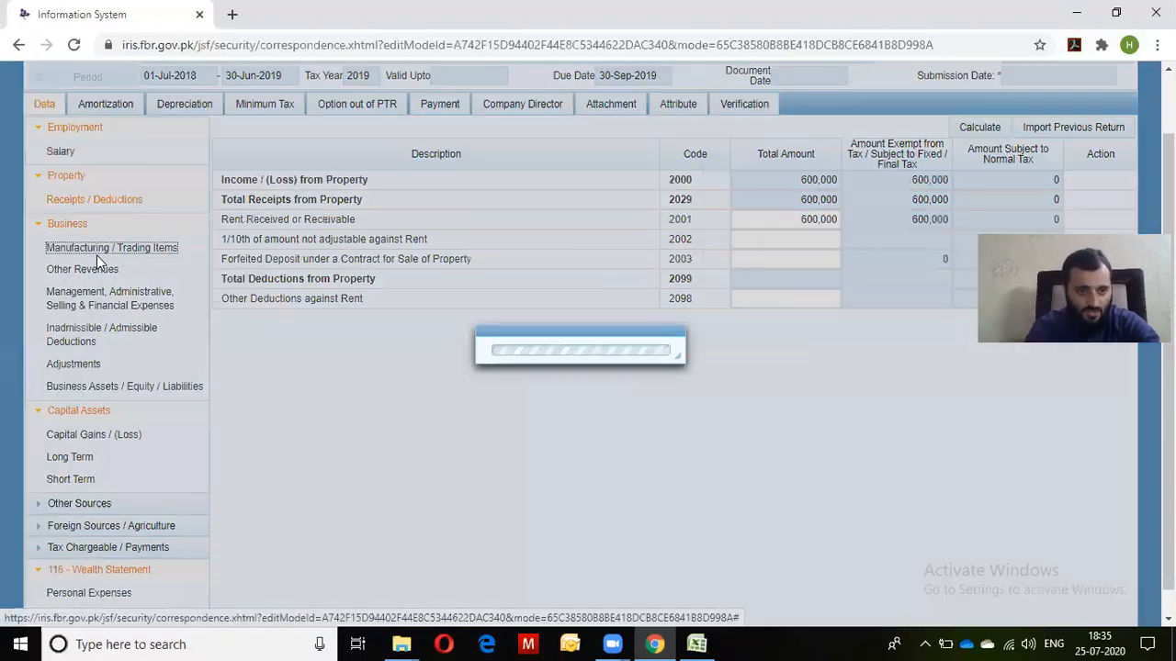
left_click(115, 387)
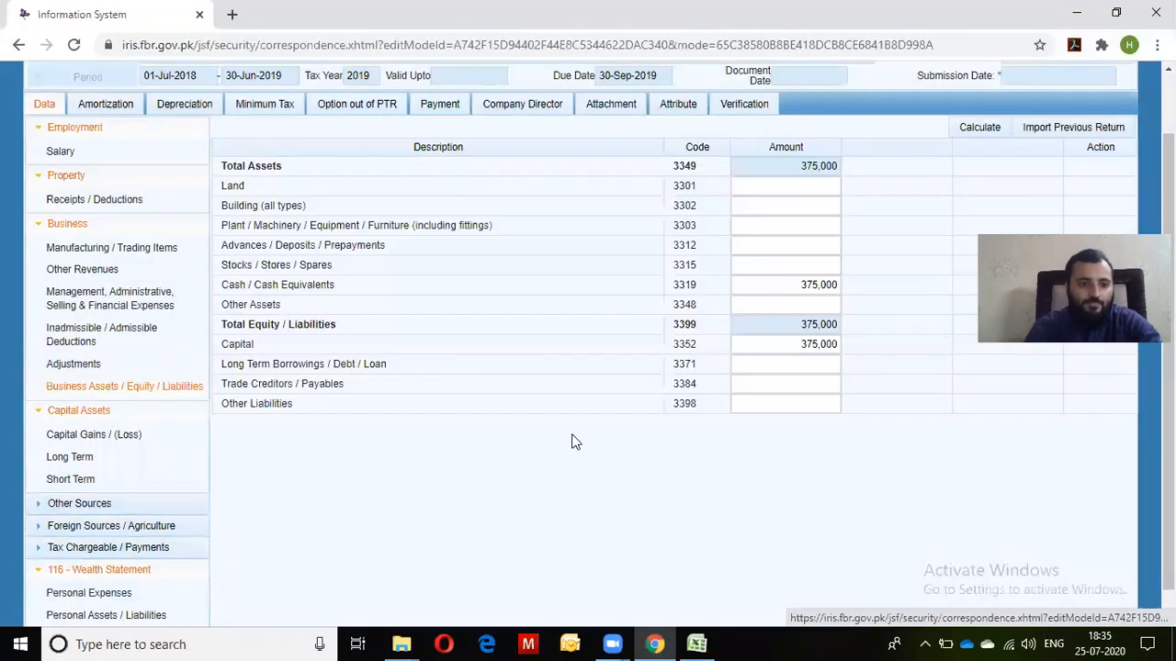
Open the tax computations summary under Tax Chargeable / Payments and scroll through it
scroll(1168, 368, "down", 1)
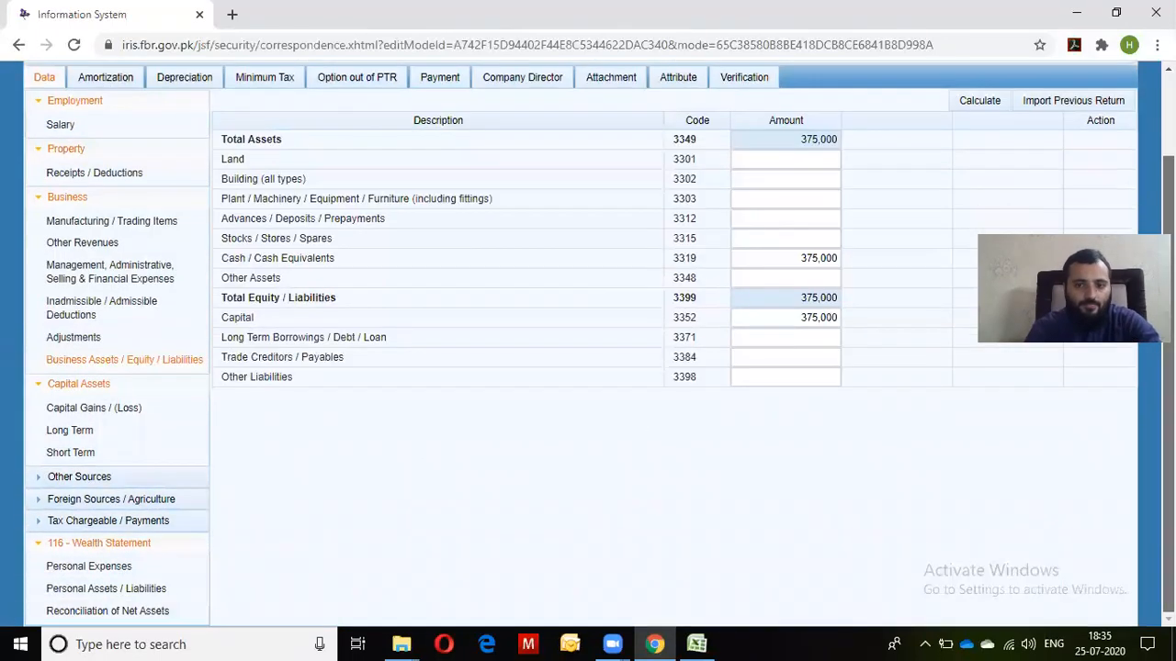
left_click(106, 522)
scroll(109, 528, "down", 2)
left_click(104, 527)
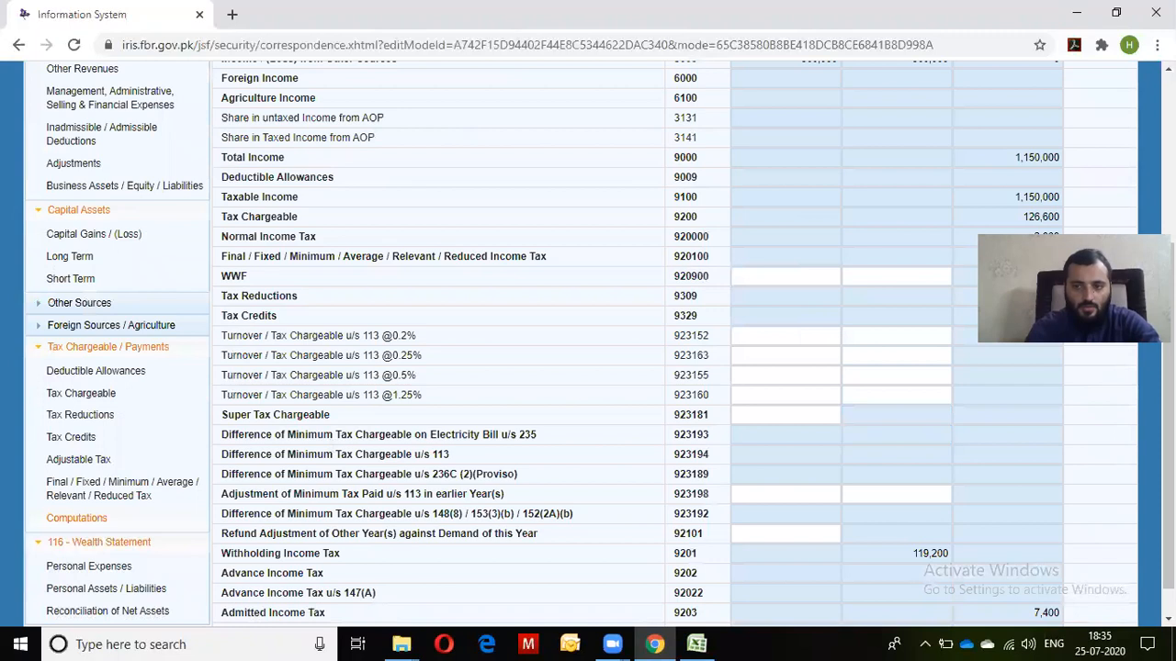
scroll(588, 340, "up", 2)
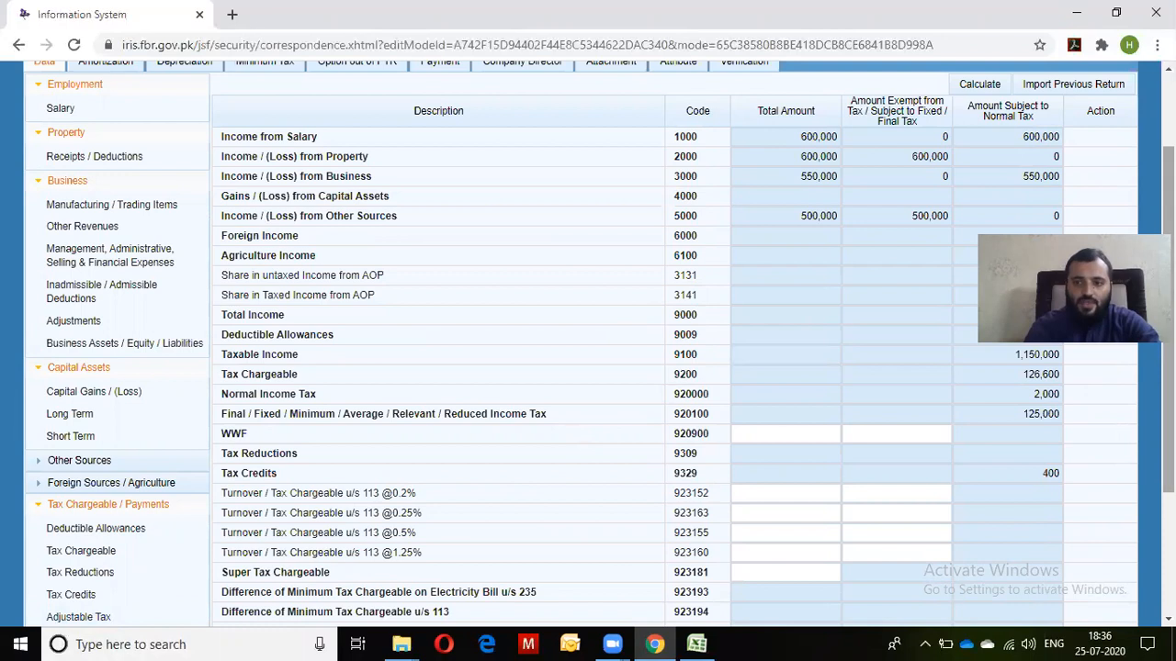
scroll(670, 349, "down", 2)
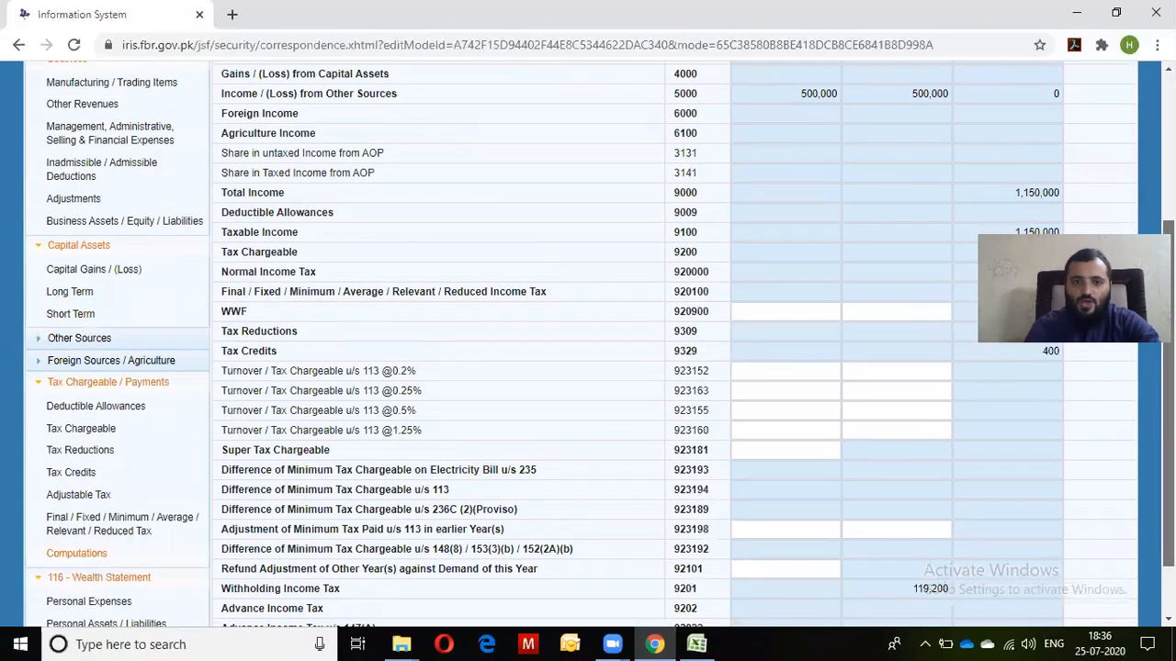
scroll(671, 349, "up", 3)
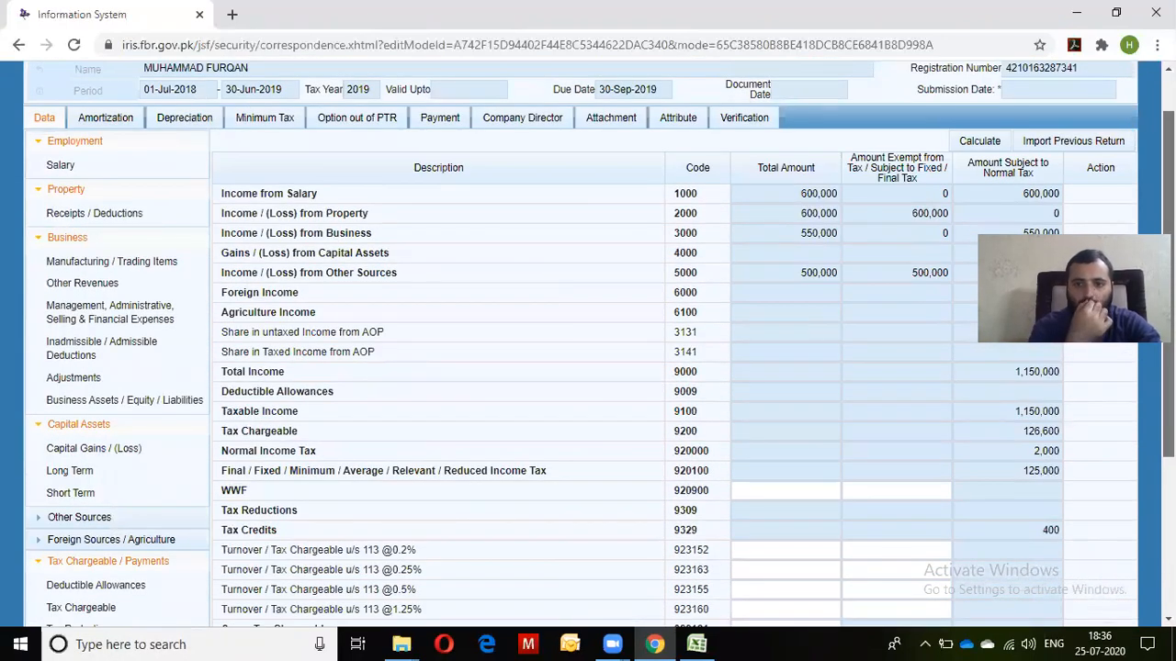
scroll(597, 345, "down", 1)
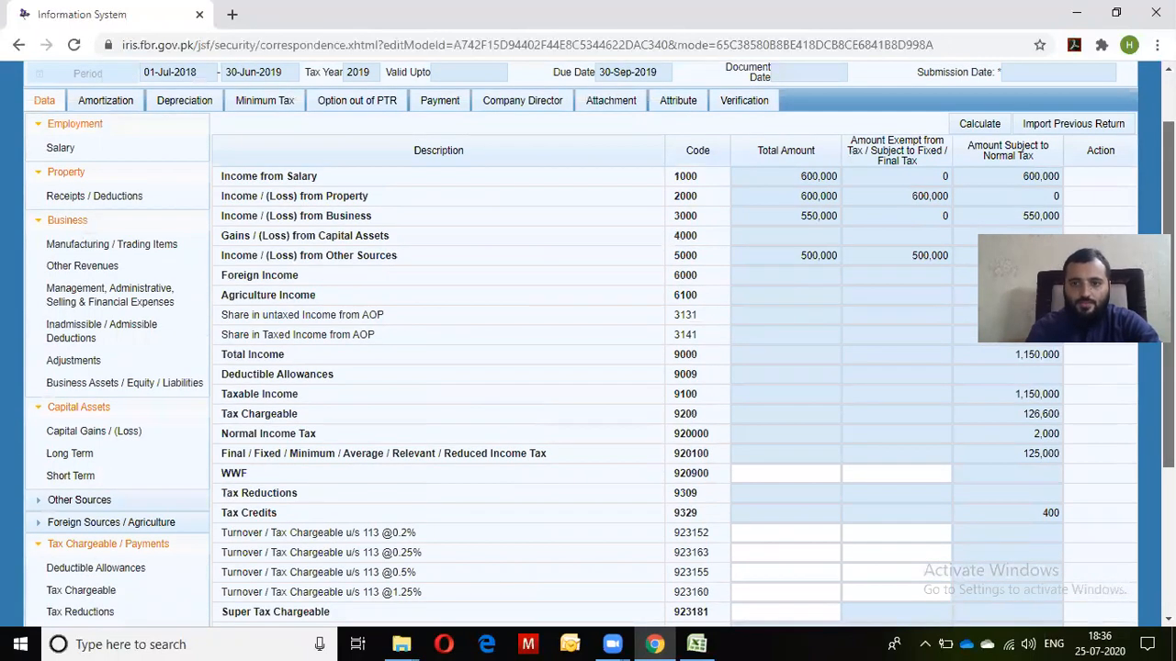
scroll(597, 344, "down", 1)
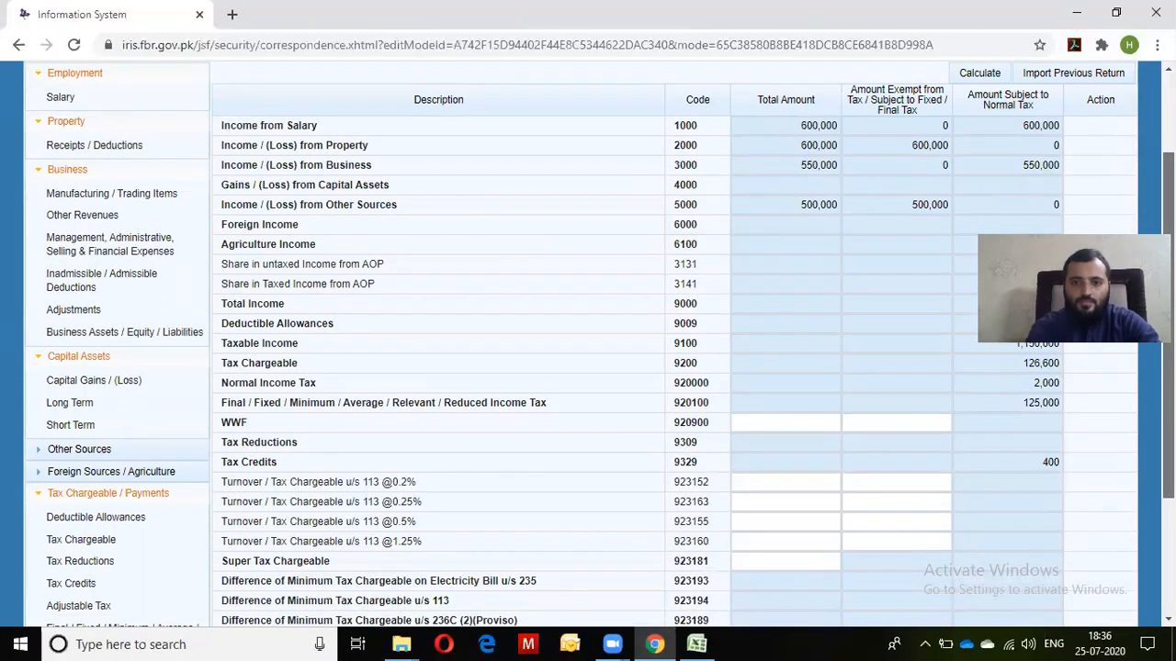
scroll(597, 344, "down", 3)
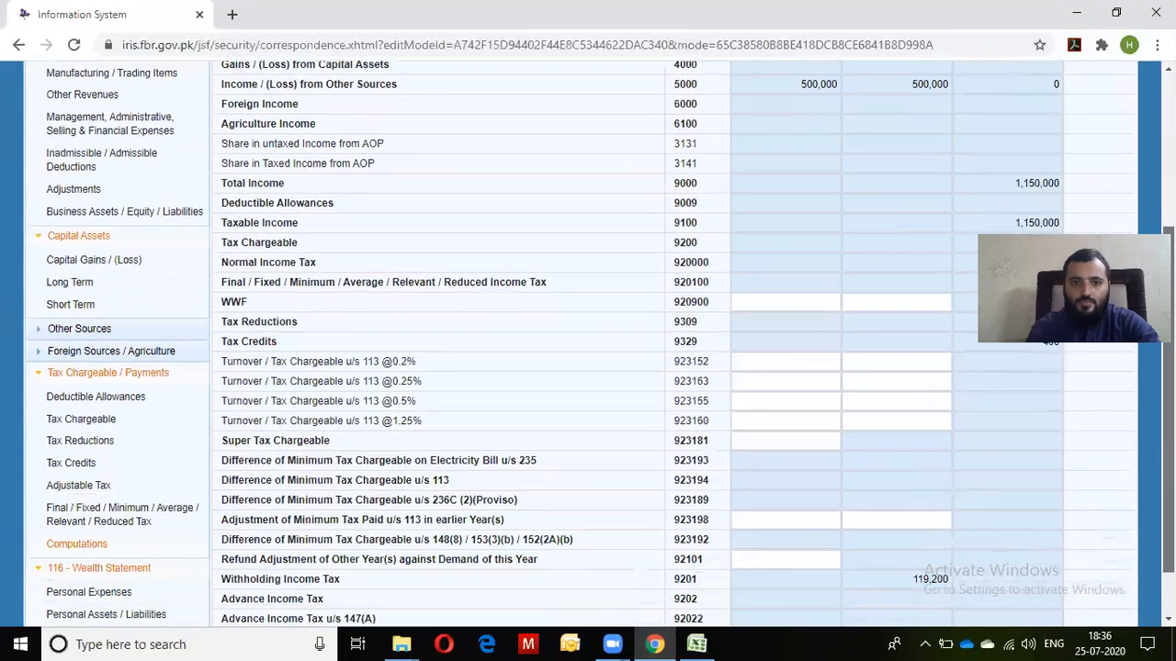
scroll(597, 344, "down", 2)
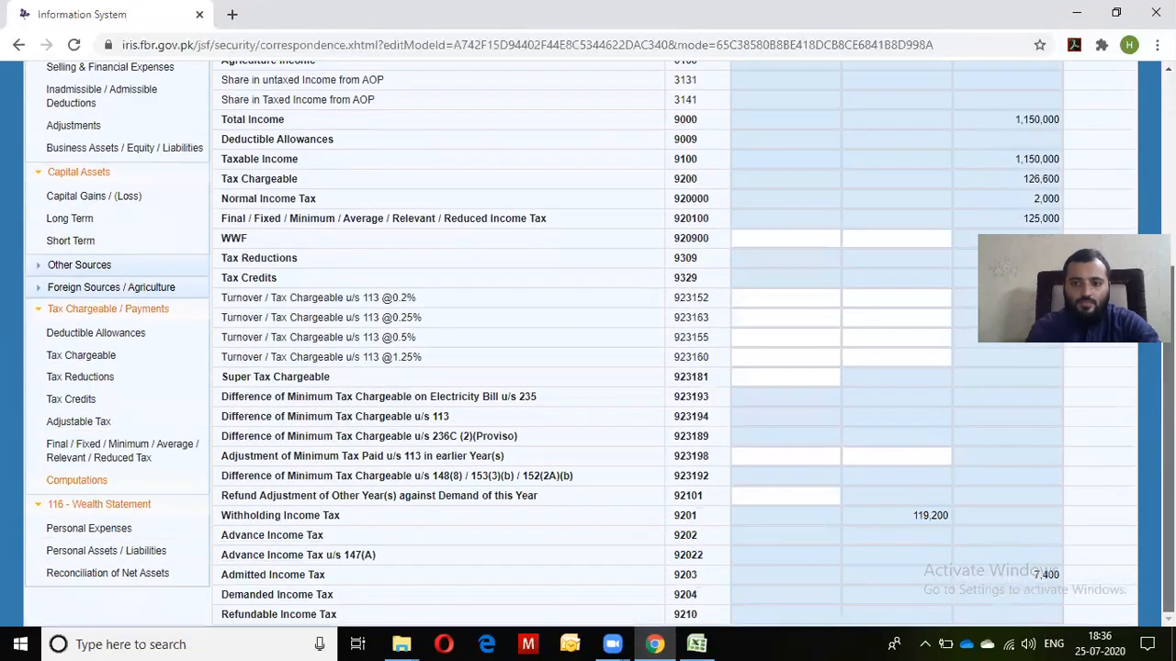
scroll(597, 345, "up", 4)
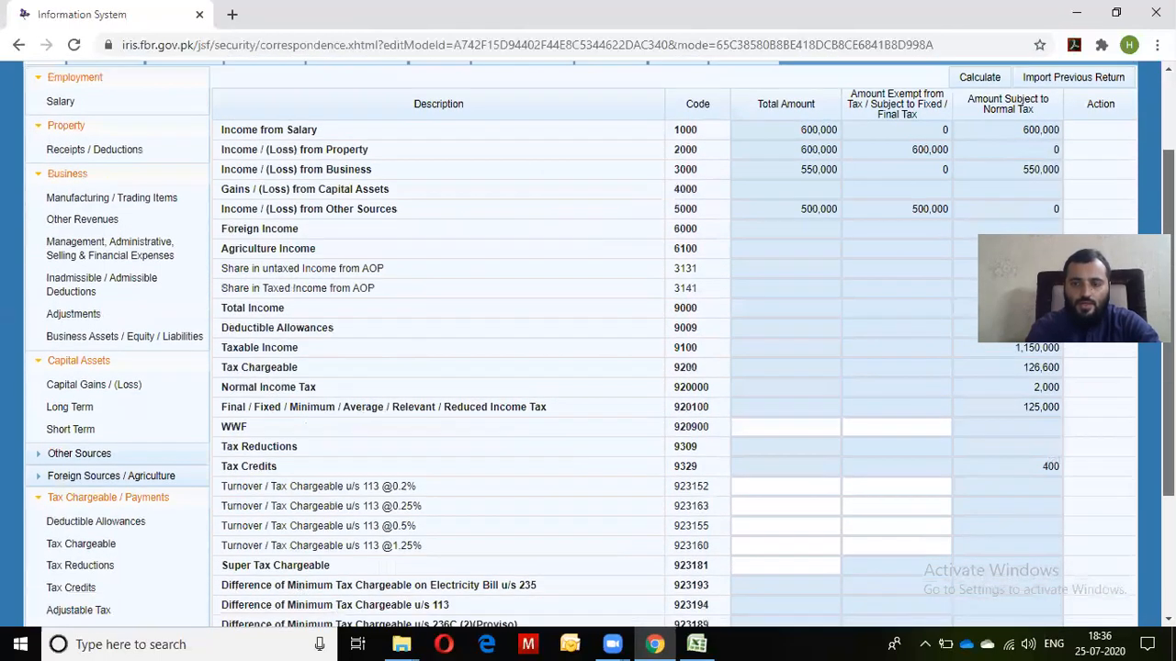
scroll(597, 344, "down", 3)
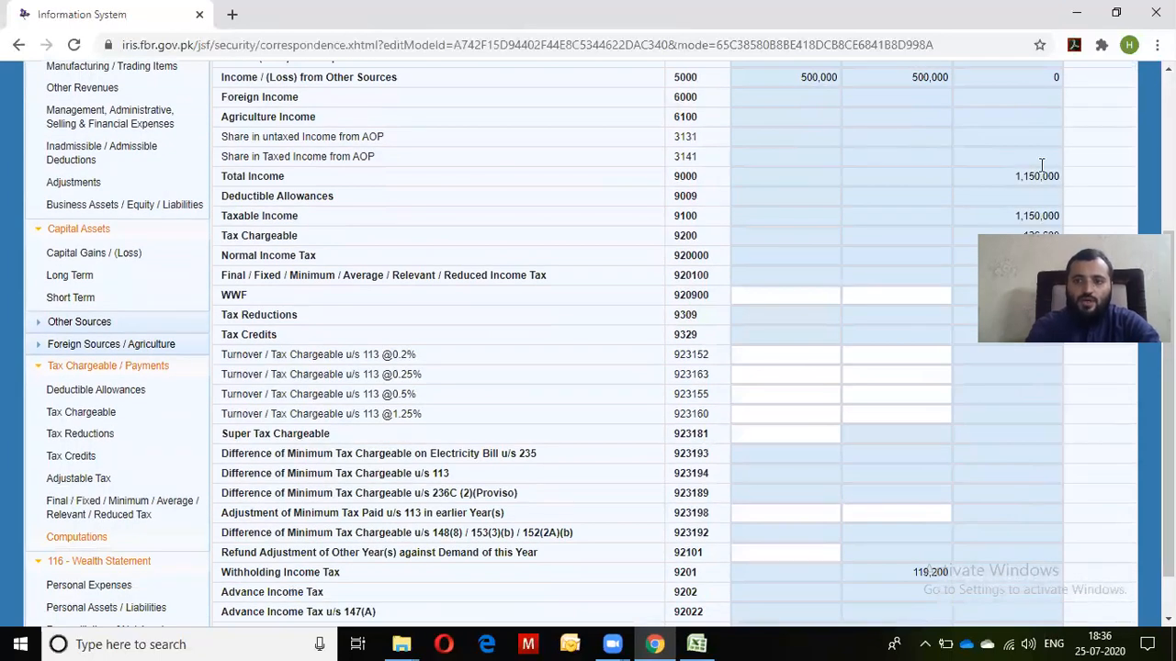
scroll(597, 345, "up", 3)
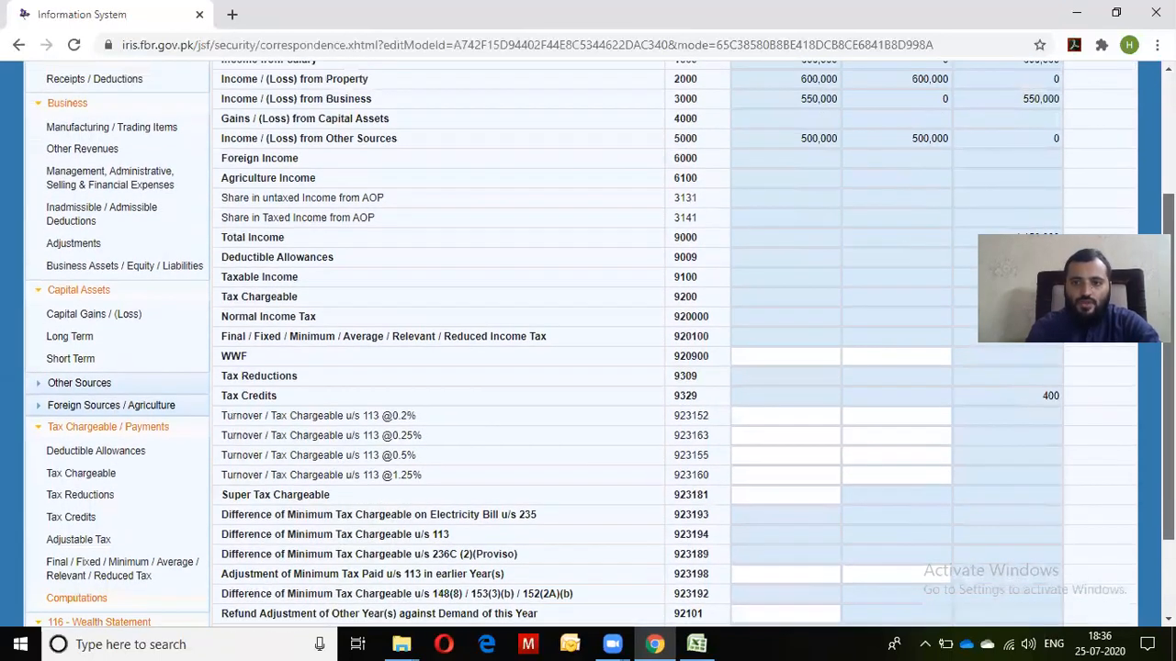
scroll(597, 344, "down", 3)
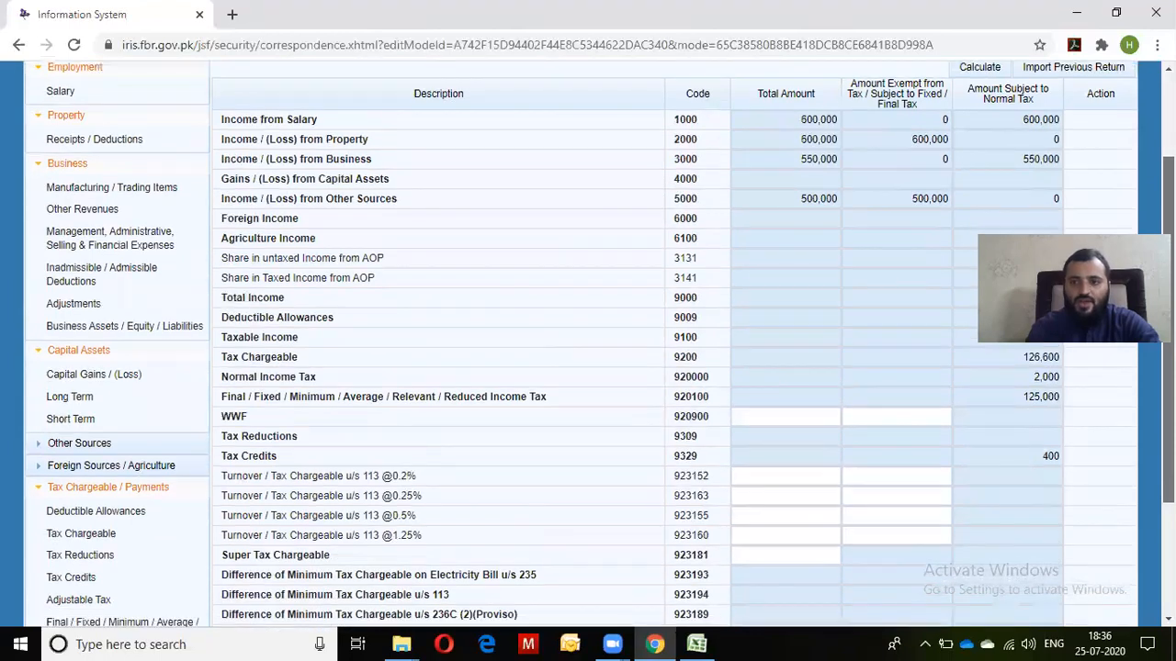
scroll(597, 345, "down", 1)
scroll(597, 345, "up", 5)
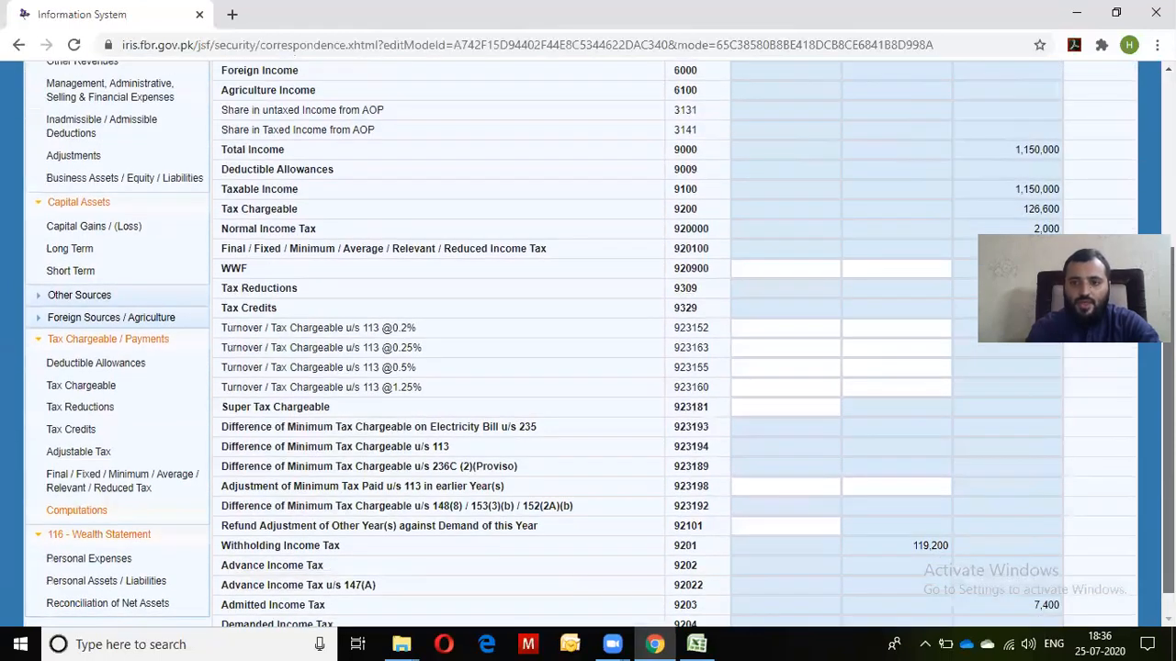
scroll(597, 344, "down", 3)
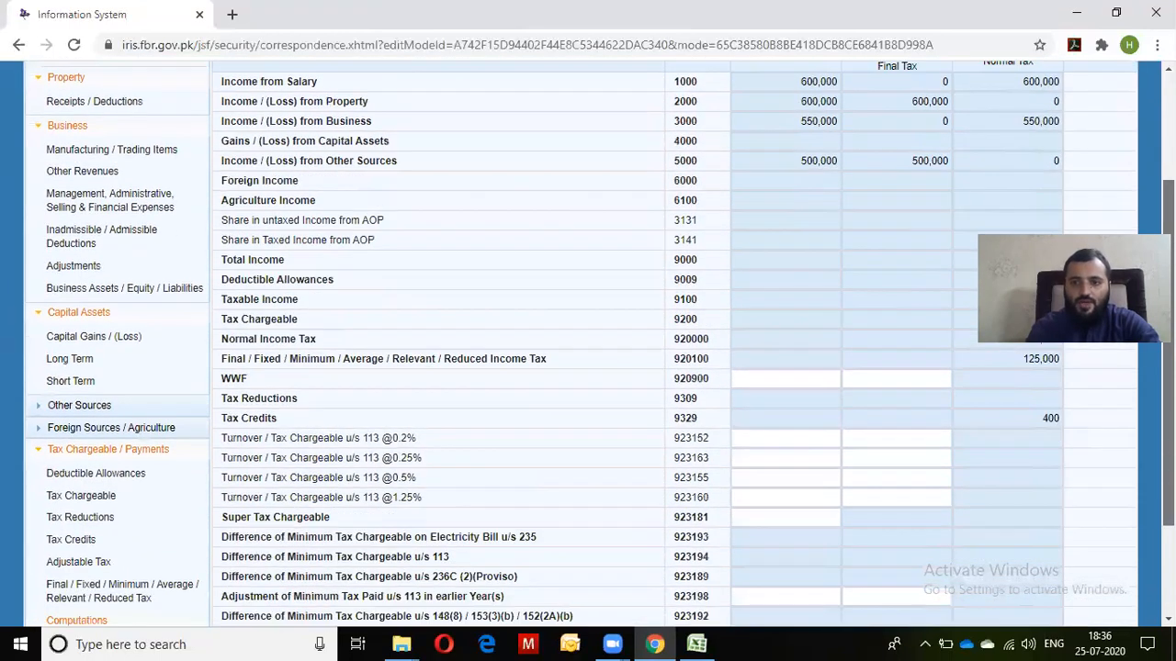
scroll(597, 345, "up", 2)
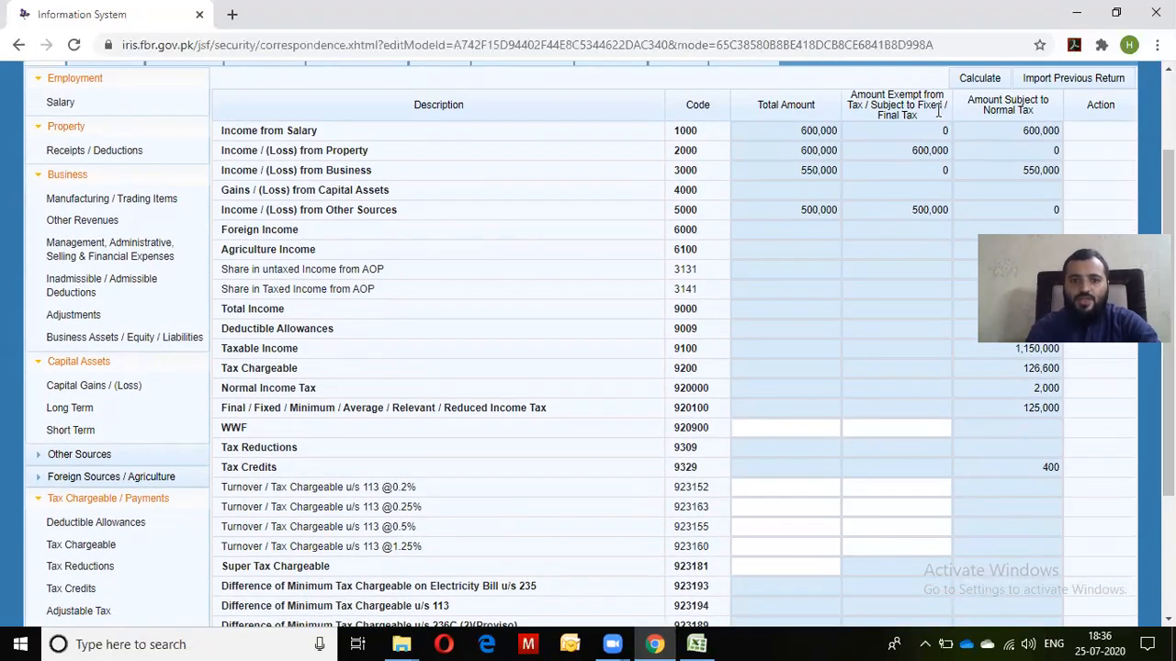
Highlight the 550,000 business income and the 1,150,000 total income figures
left_click_drag(998, 174, 1139, 191)
scroll(597, 344, "down", 2)
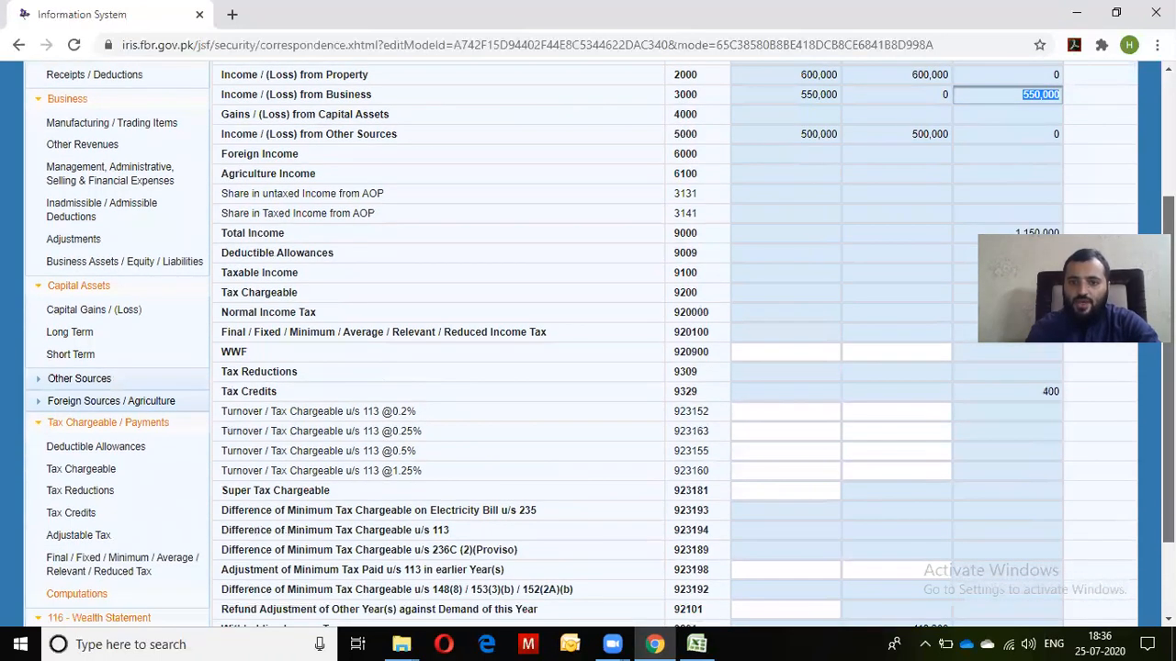
left_click_drag(998, 232, 1084, 235)
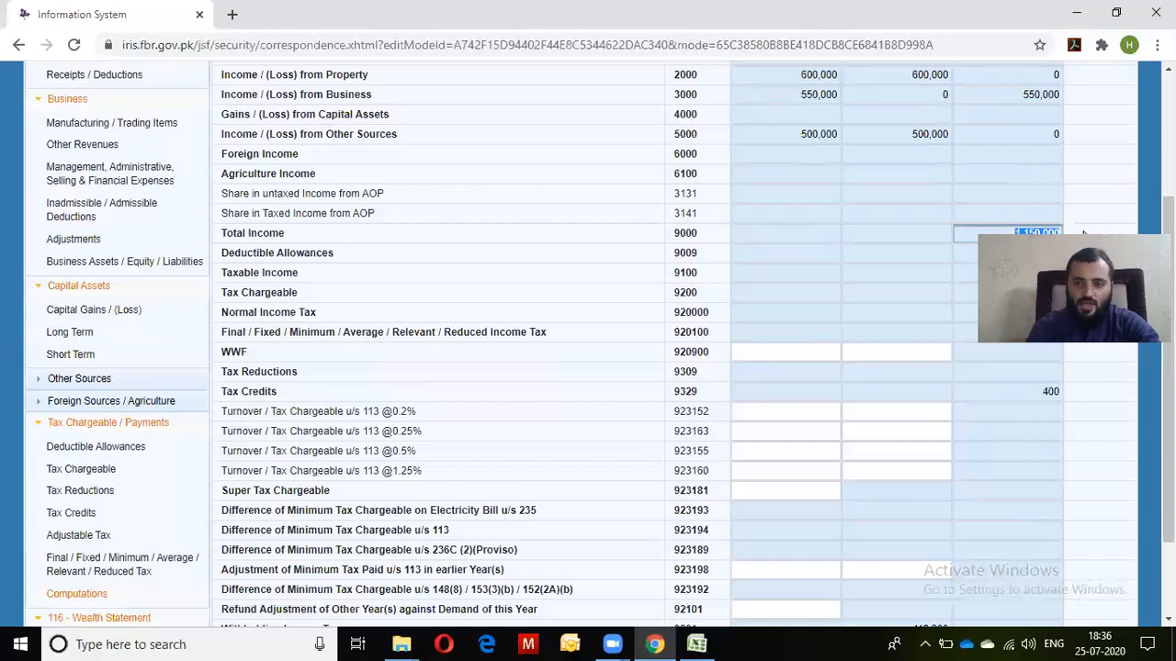
scroll(597, 345, "down", 3)
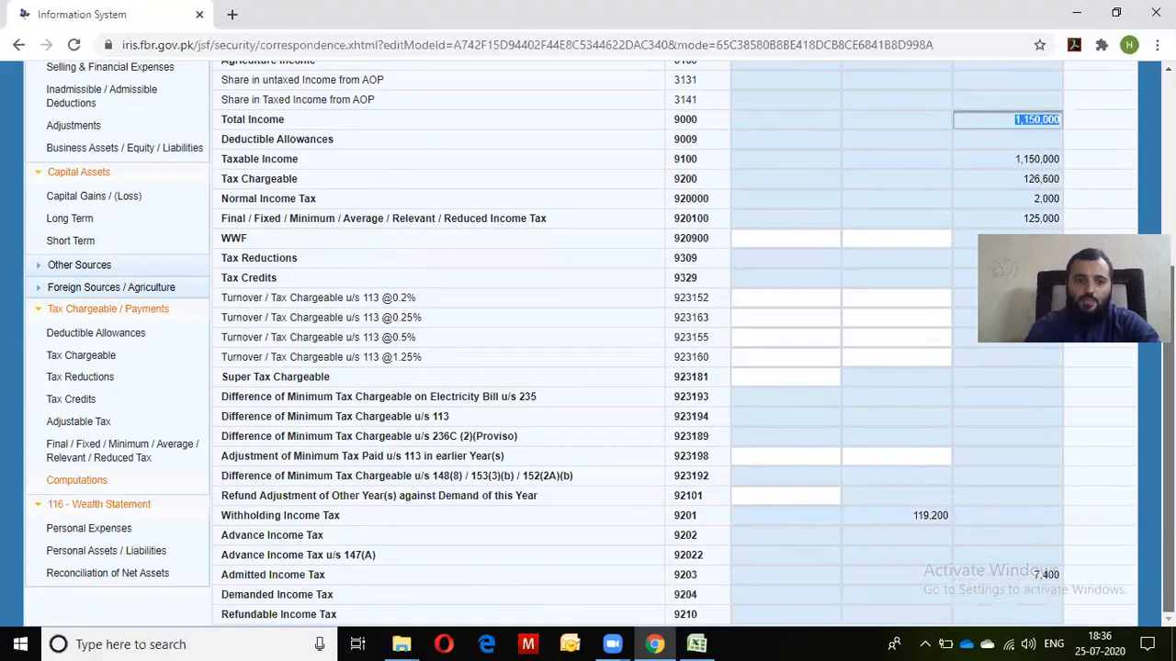
Open Reconciliation of Net Assets and point out the normal-tax income and Foreign Remittance lines
left_click(122, 570)
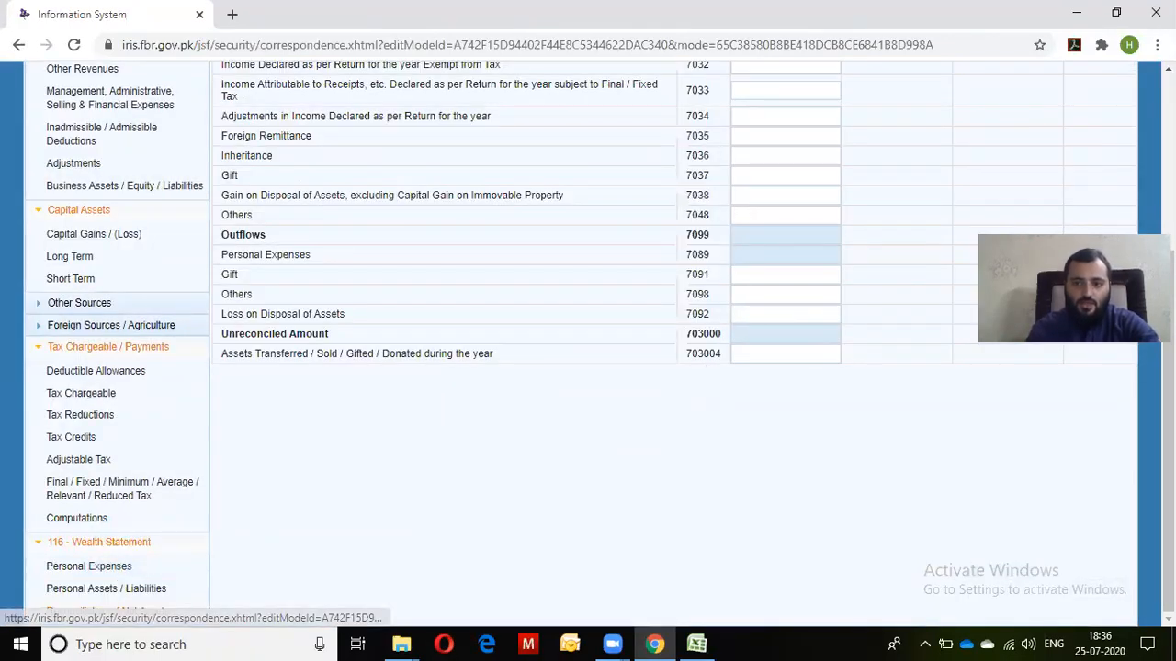
scroll(588, 344, "up", 4)
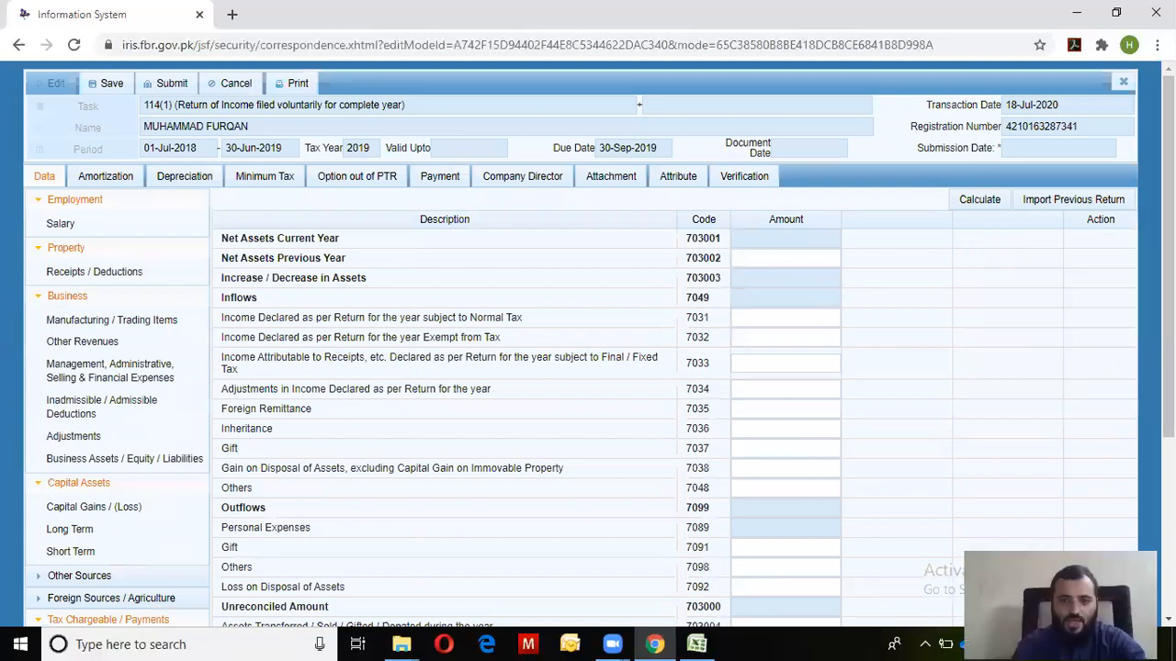
scroll(587, 345, "down", 1)
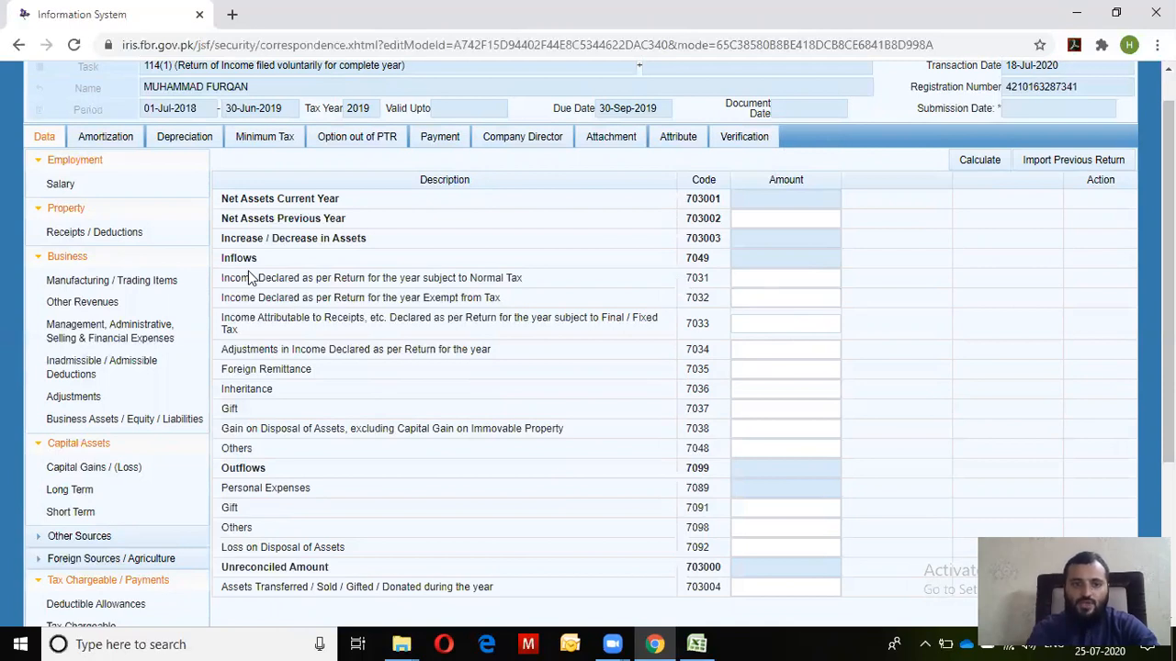
left_click_drag(213, 285, 530, 283)
left_click(530, 283)
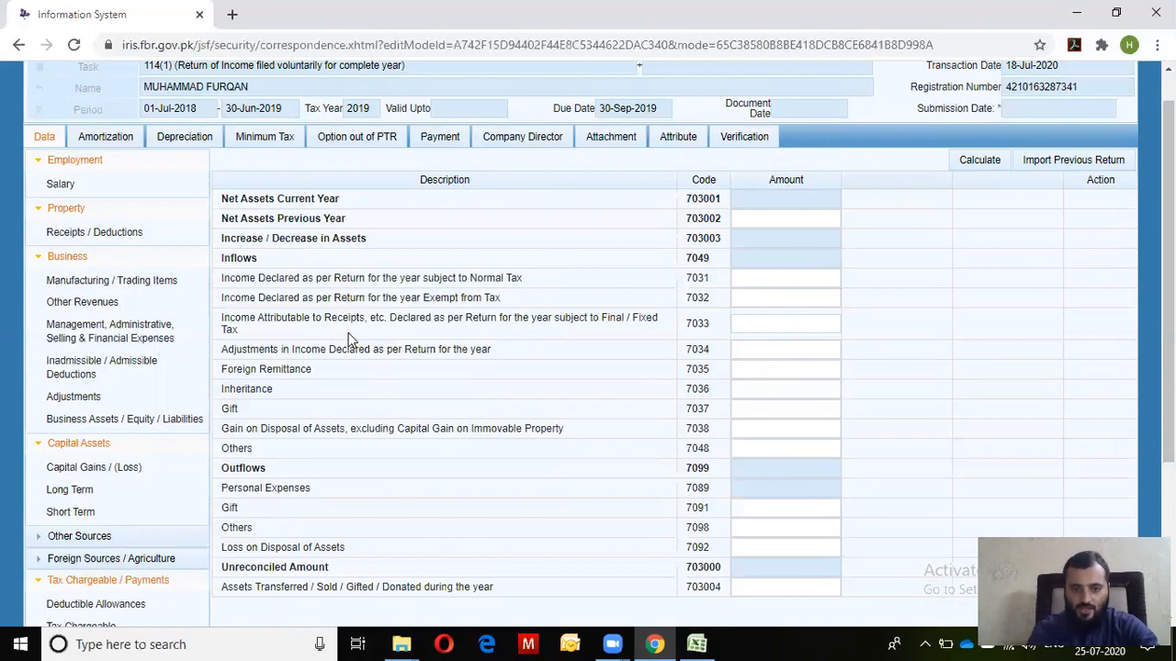
left_click_drag(222, 368, 311, 369)
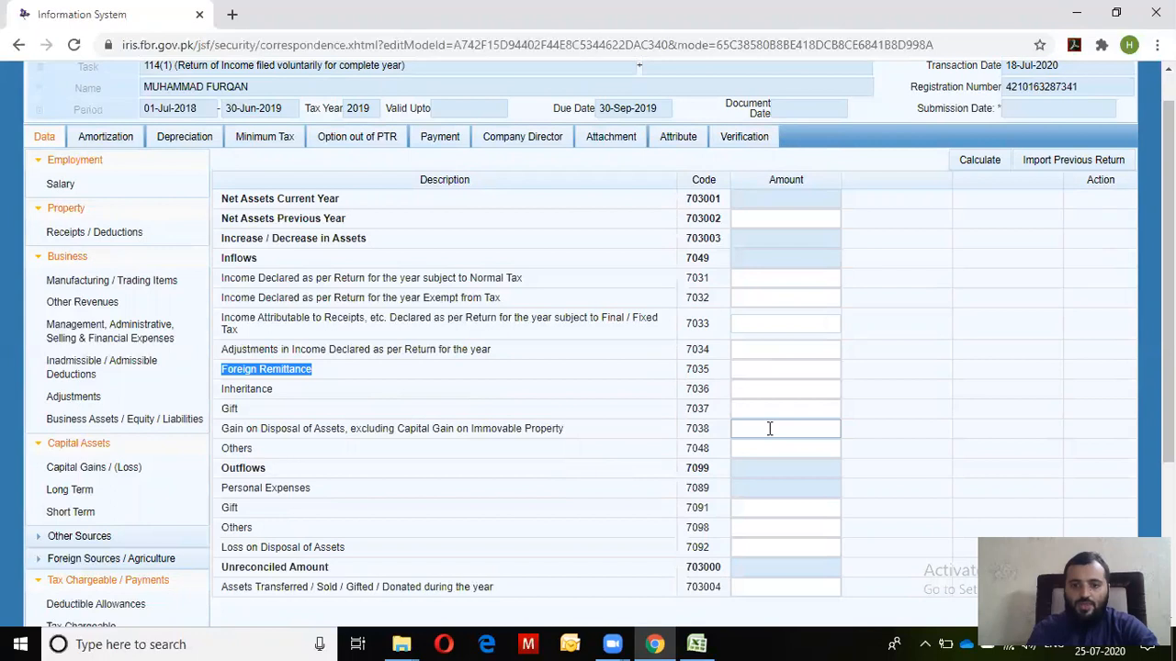
Record 1,150,000 under code 7031 and recalculate, giving inflows of 1,150,000
left_click(773, 278)
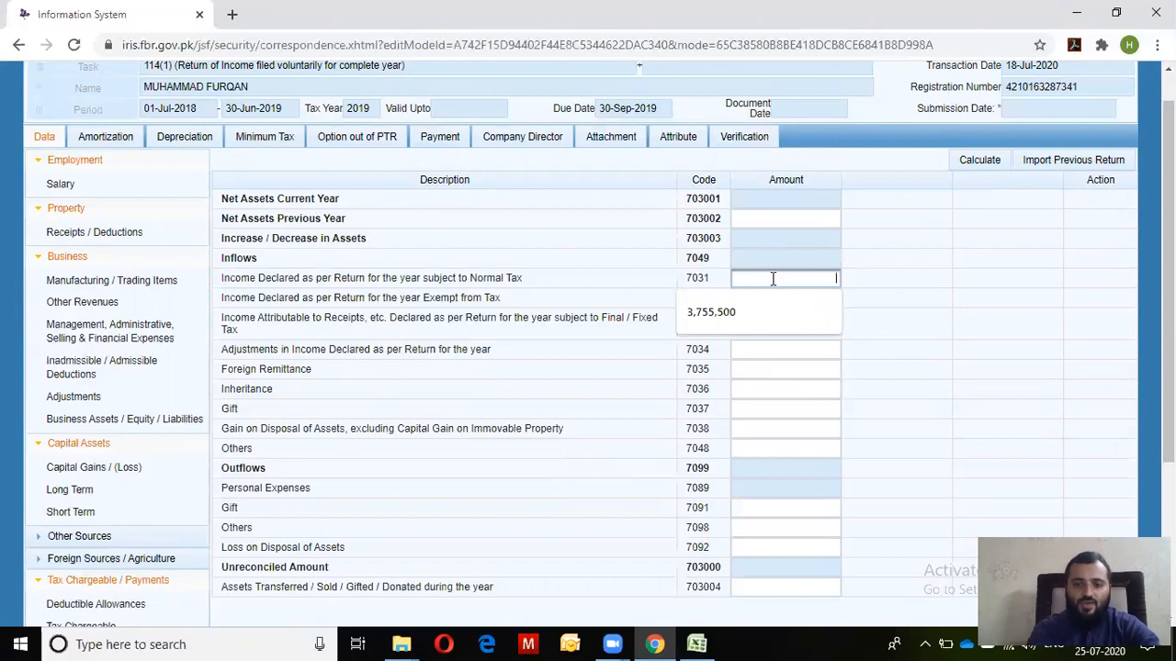
type("1150000")
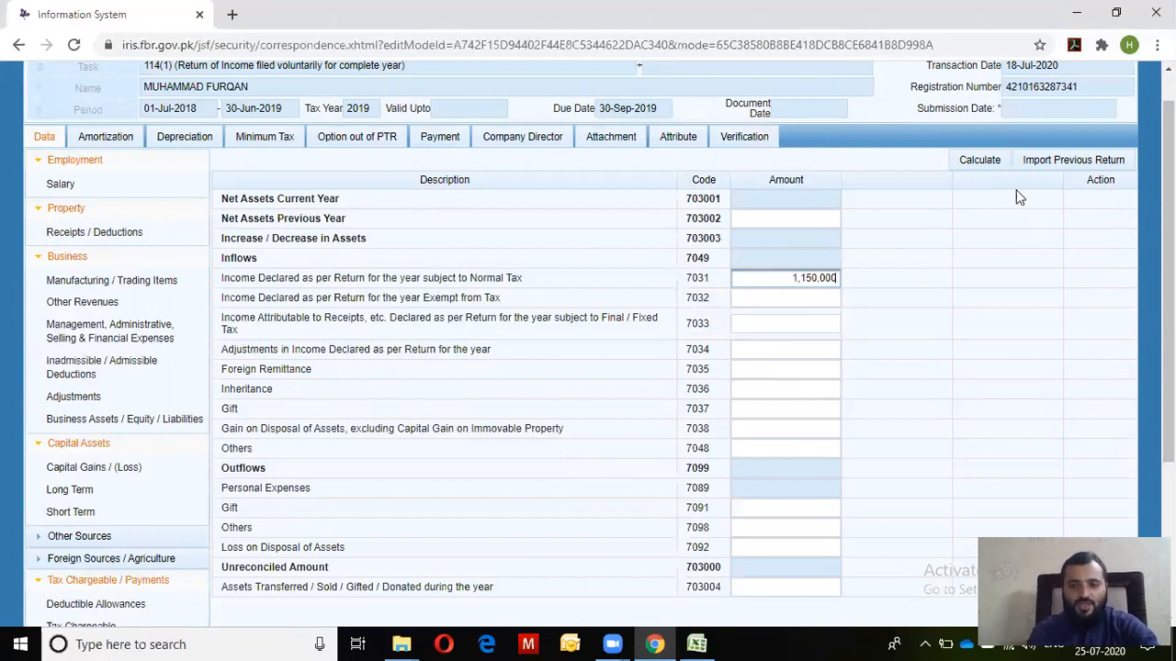
left_click(977, 167)
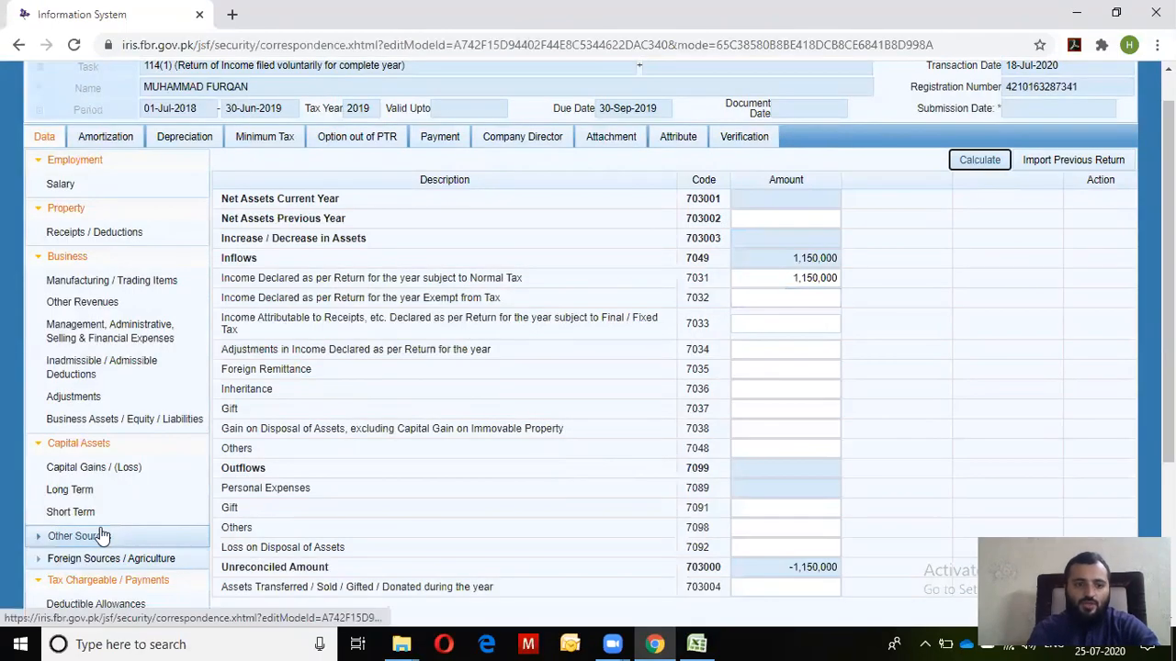
scroll(192, 512, "down", 1)
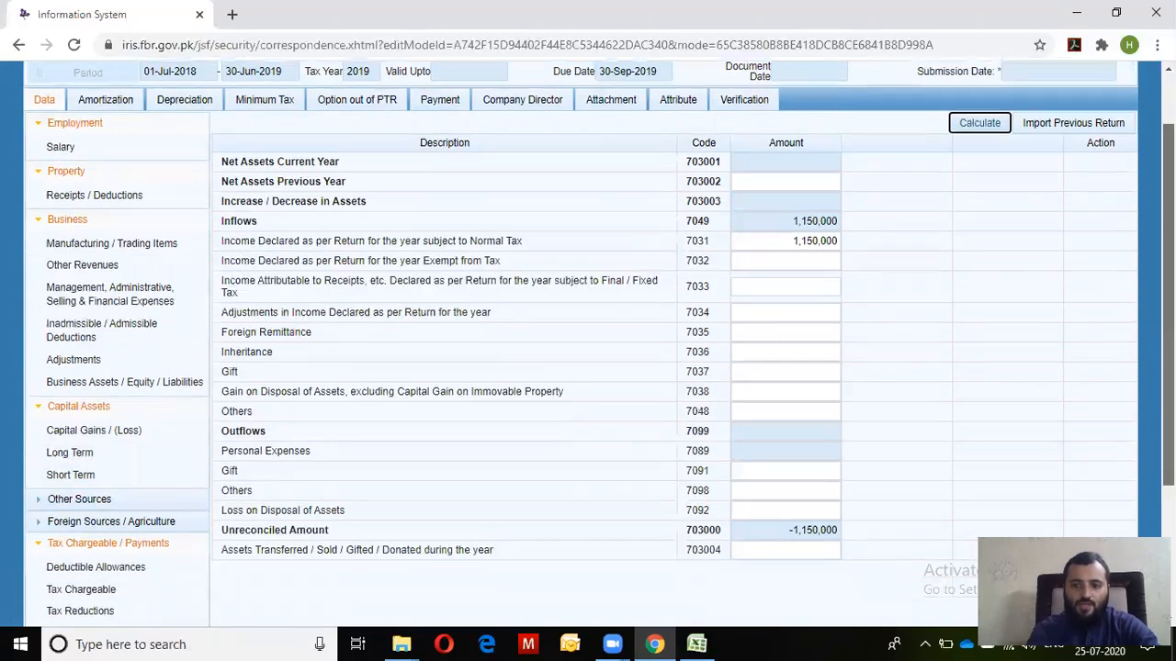
scroll(394, 532, "down", 1)
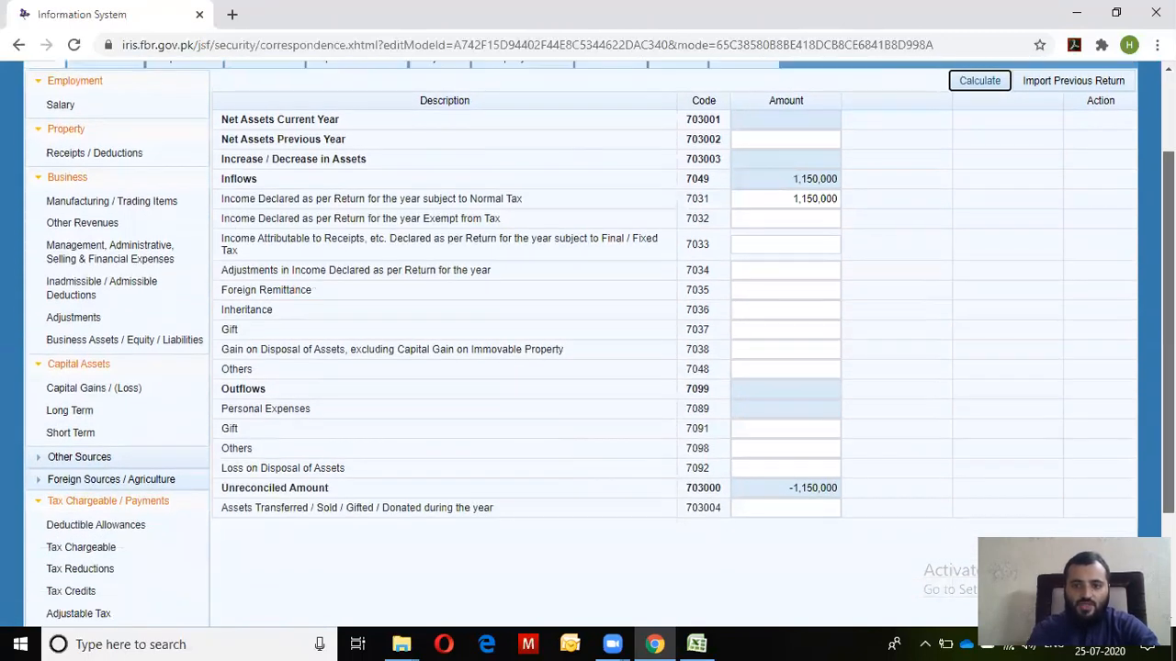
scroll(156, 579, "down", 1)
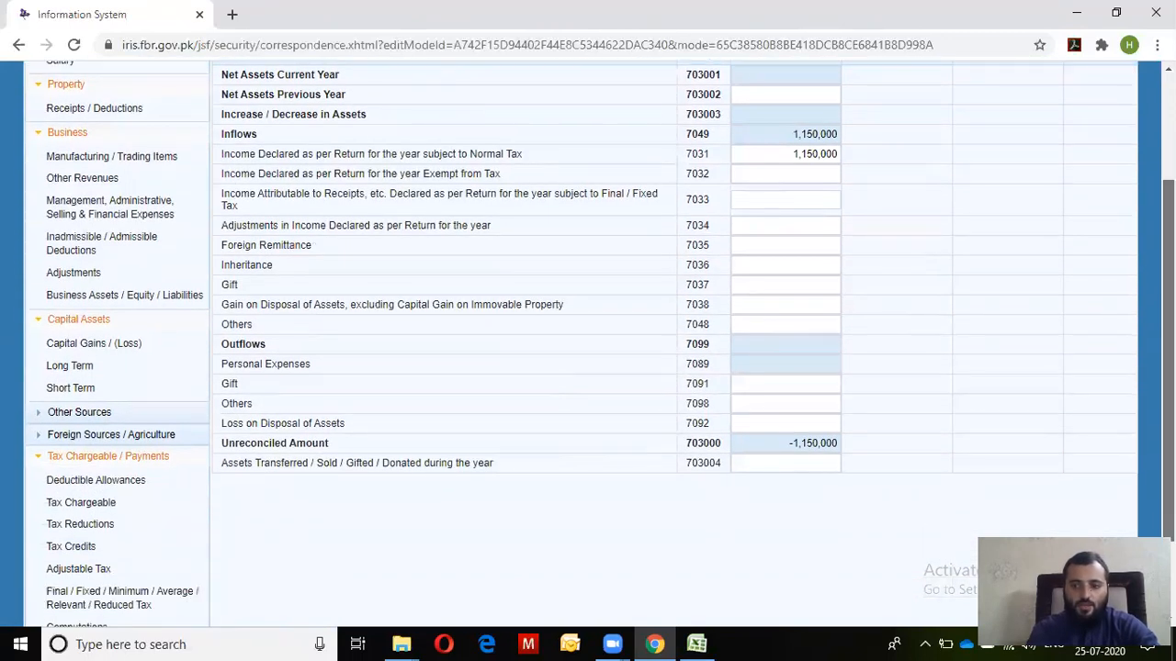
left_click(76, 627)
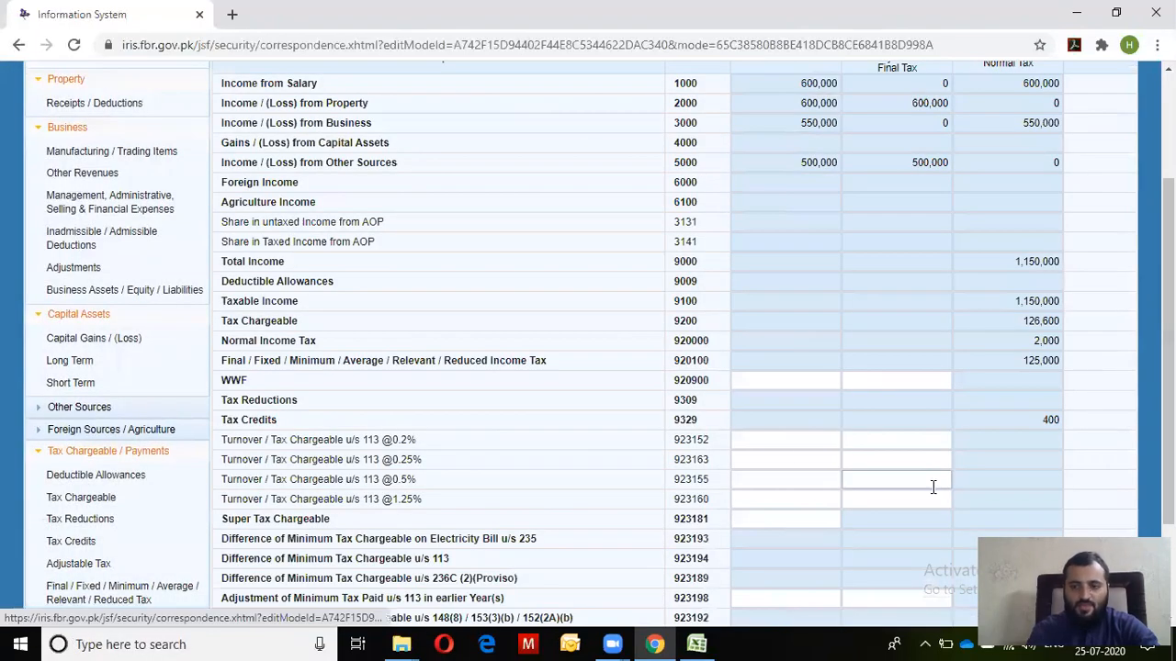
Point out the 600,000 and 500,000 exempt amounts in Computations, then return to the reconciliation
scroll(931, 488, "up", 1)
scroll(894, 190, "up", 1)
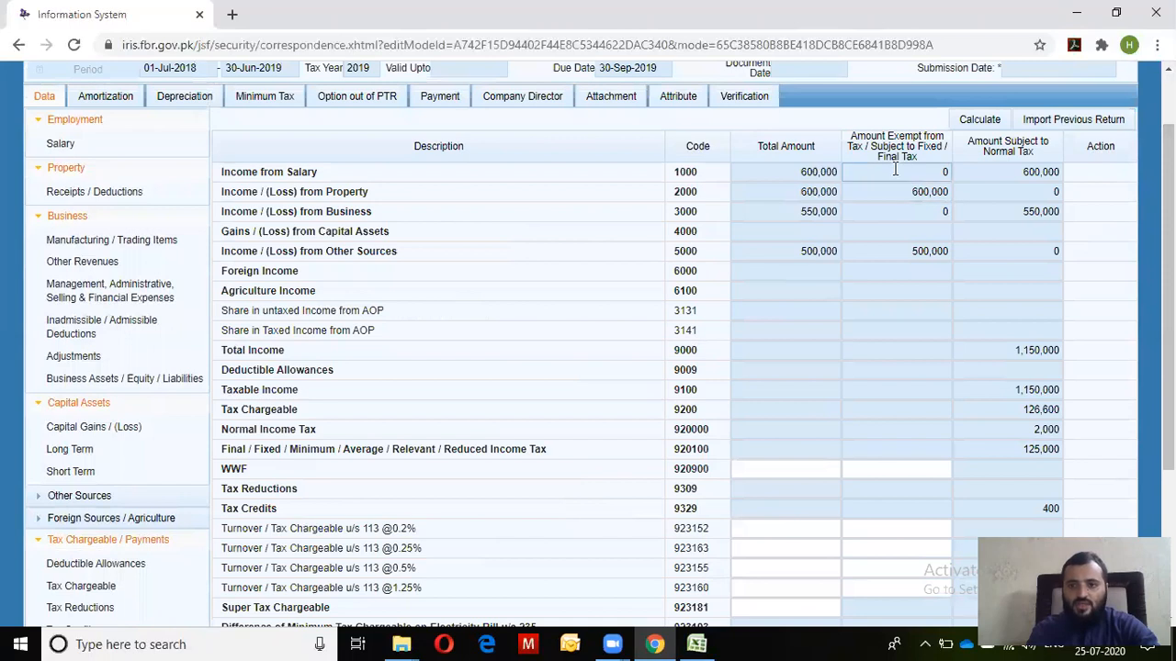
left_click_drag(895, 189, 958, 197)
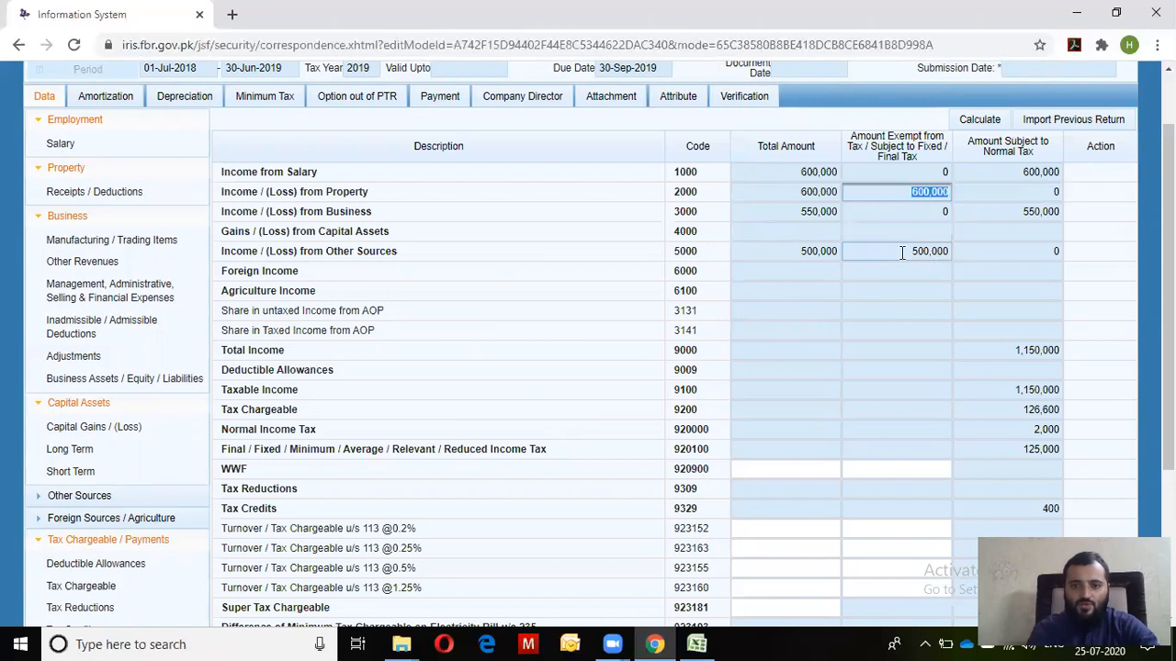
left_click_drag(905, 254, 967, 255)
left_click_drag(906, 192, 955, 207)
scroll(642, 404, "down", 2)
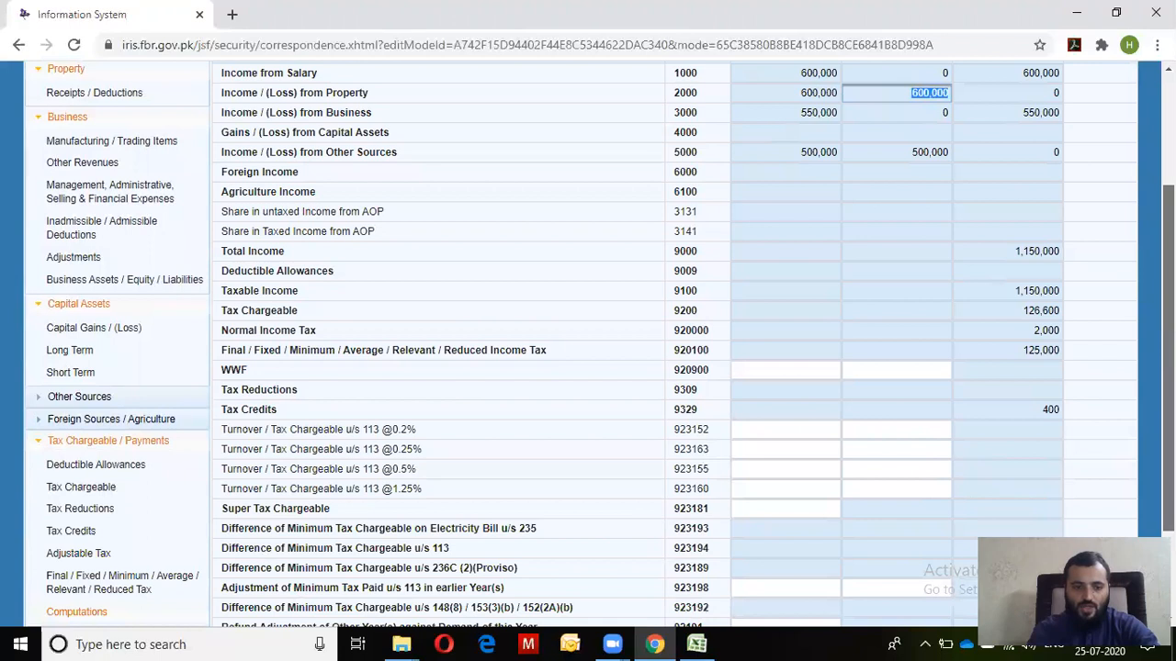
left_click(92, 605)
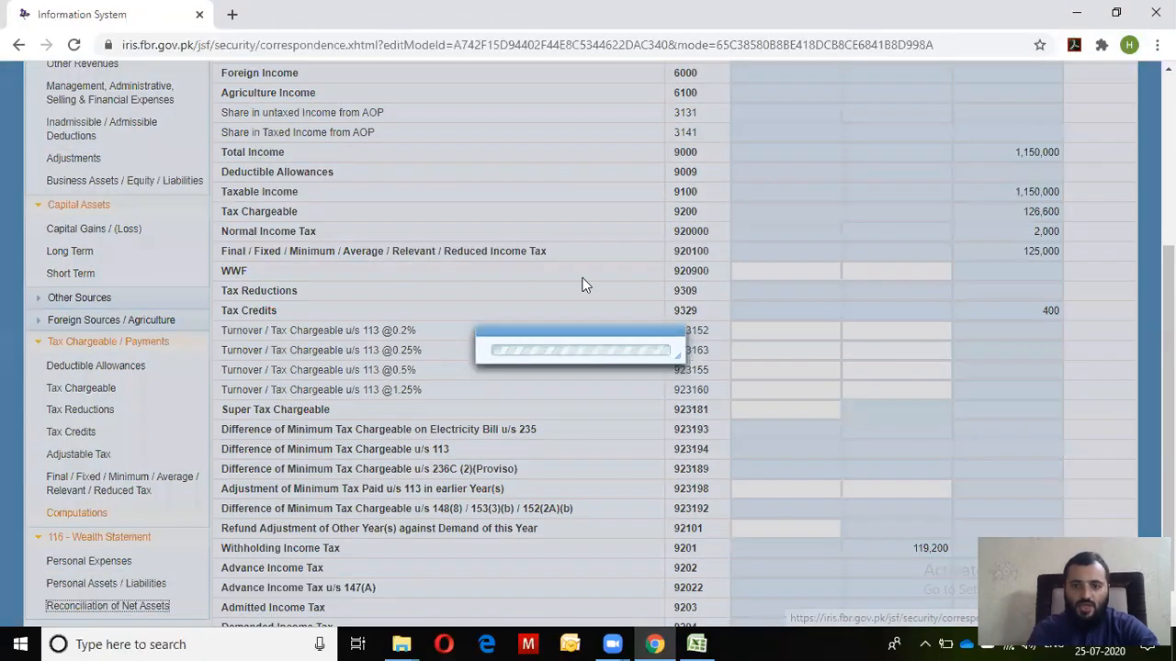
scroll(766, 433, "up", 3)
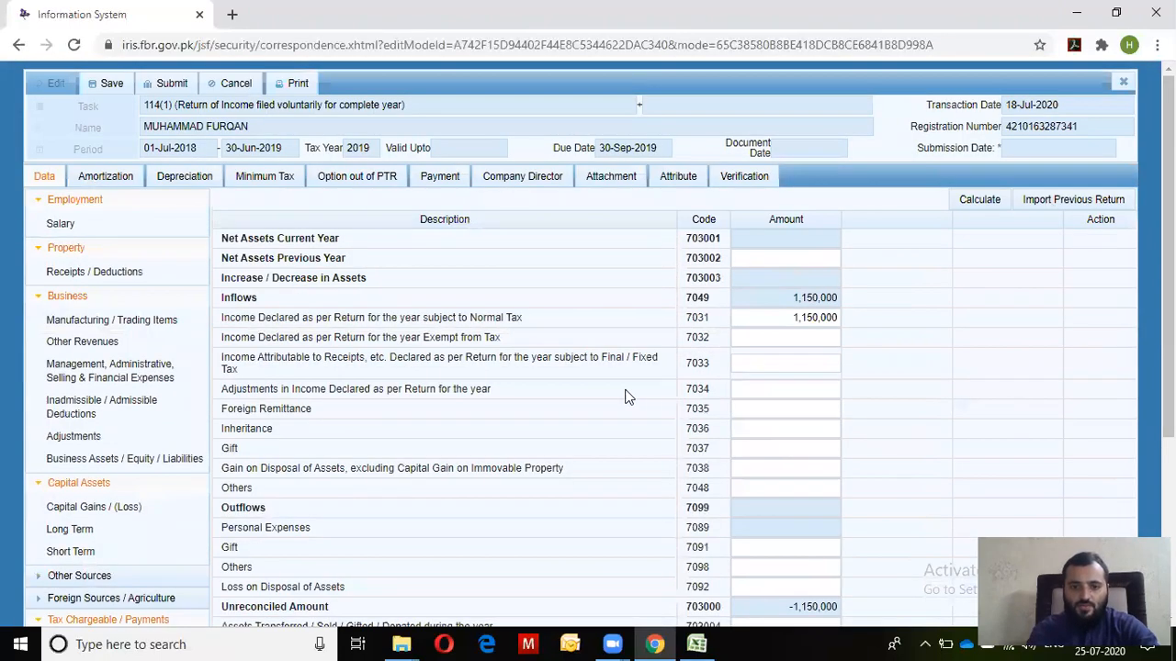
Enter 1,100,000 of final-tax income under code 7033 and recalculate, raising inflows to 2,250,000
left_click(772, 363)
type("1100000")
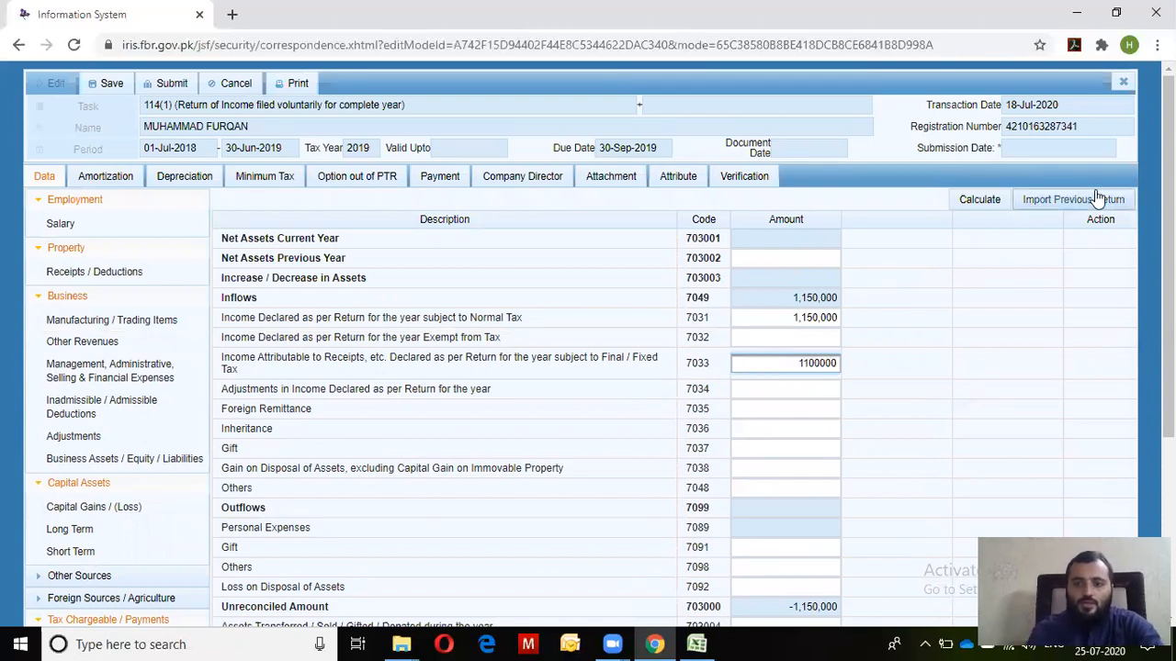
left_click(973, 204)
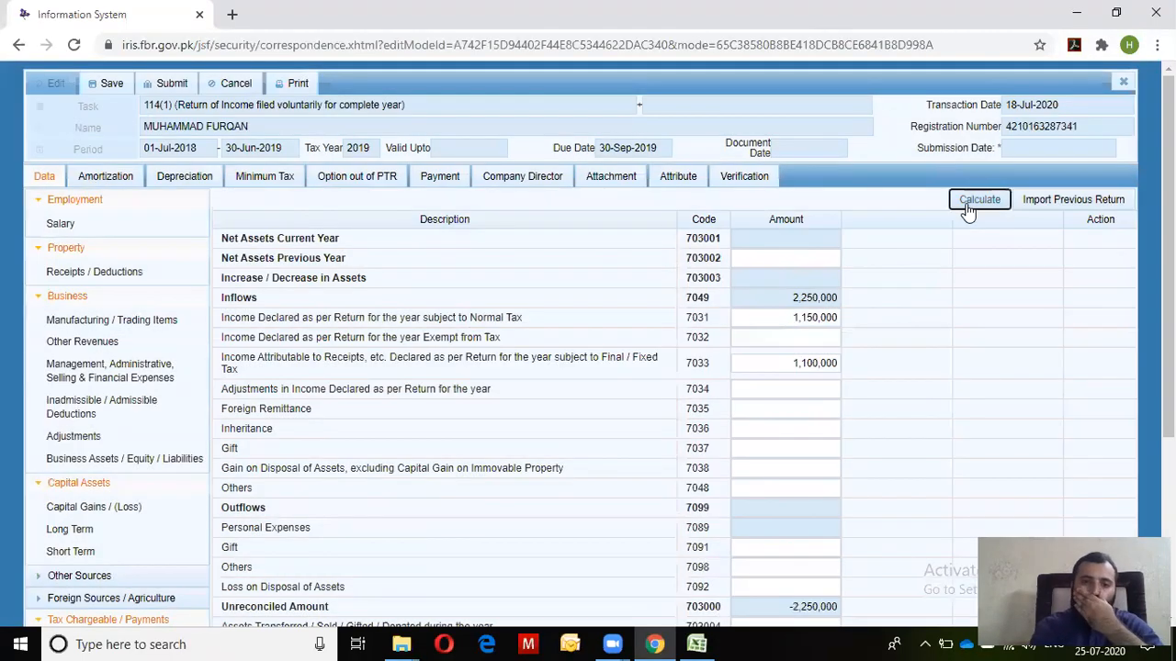
left_click(806, 337)
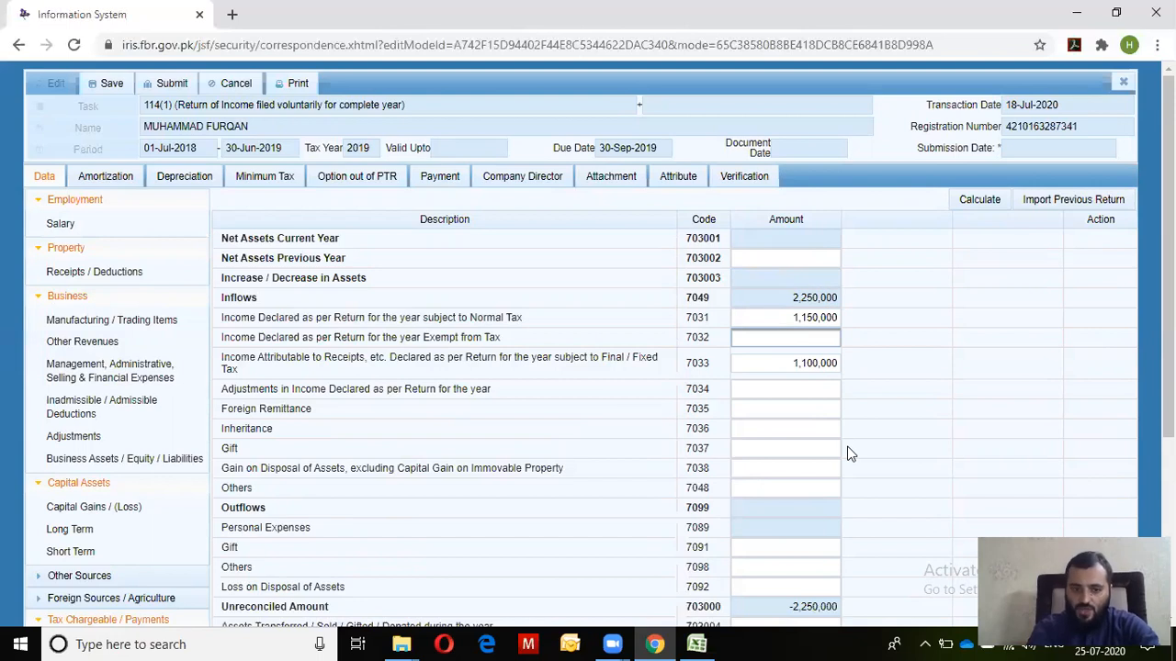
left_click(808, 448)
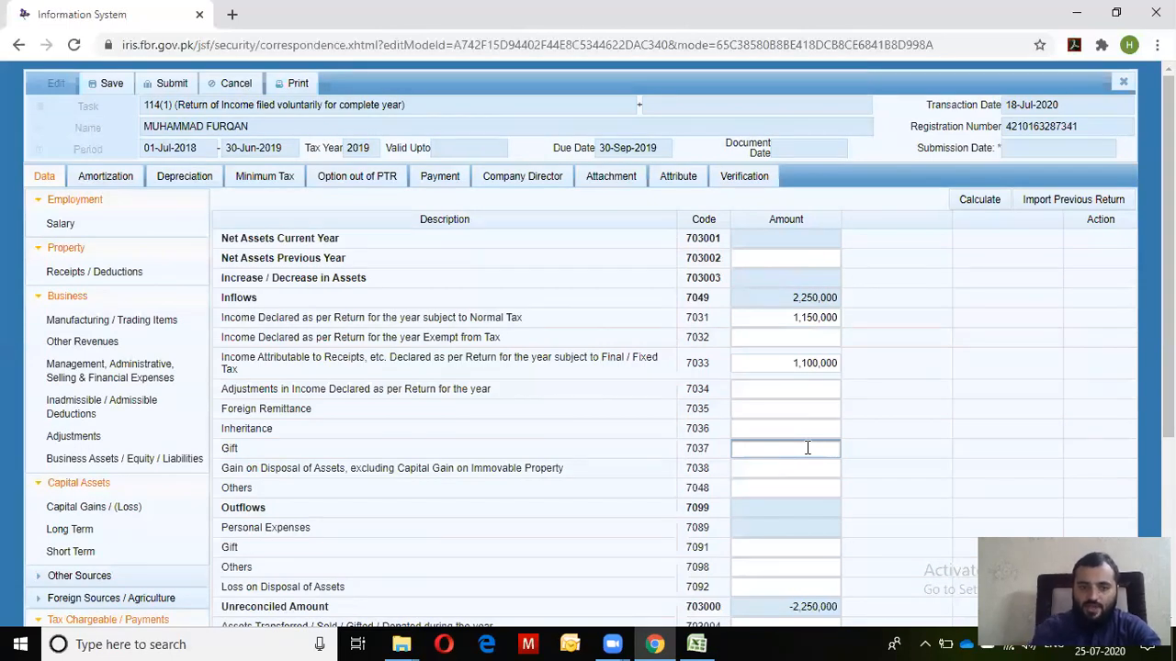
left_click(807, 427)
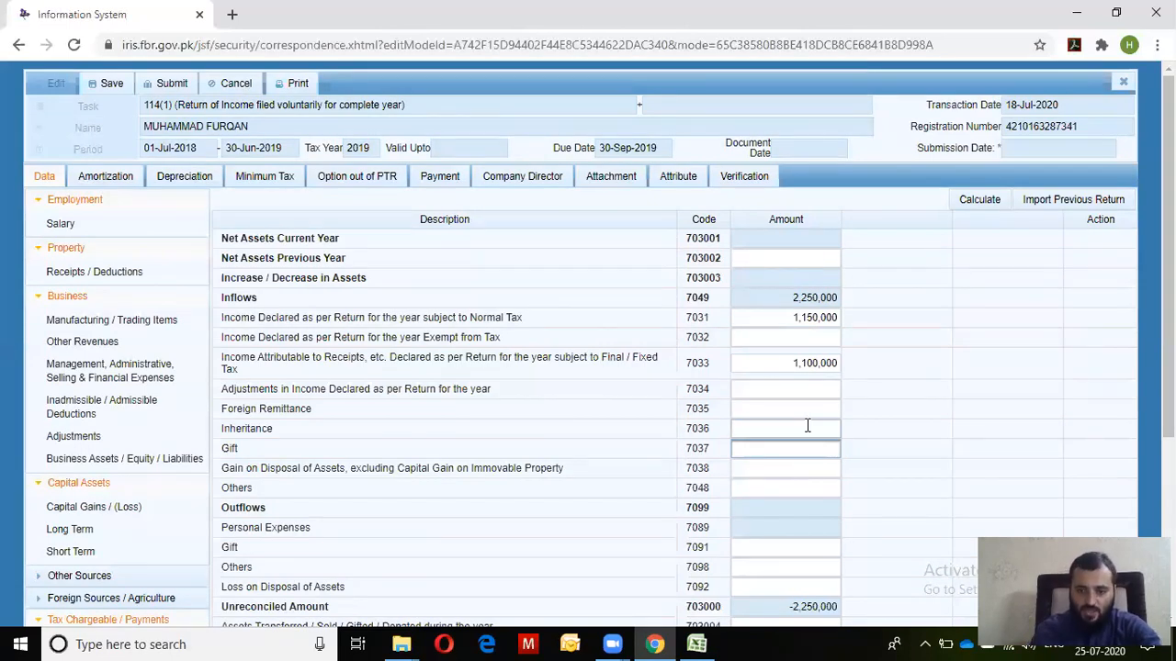
left_click(814, 411)
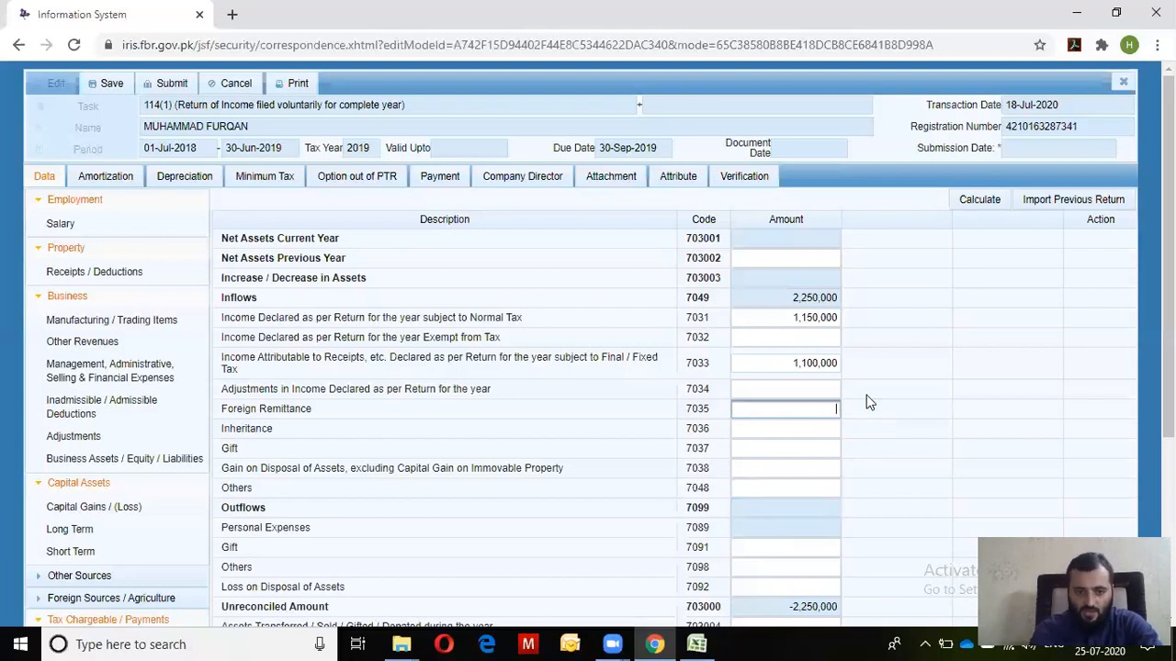
Open the Personal Expenses breakdown, showing blank expense codes 7058 through 7088
left_click_drag(1169, 413, 1170, 502)
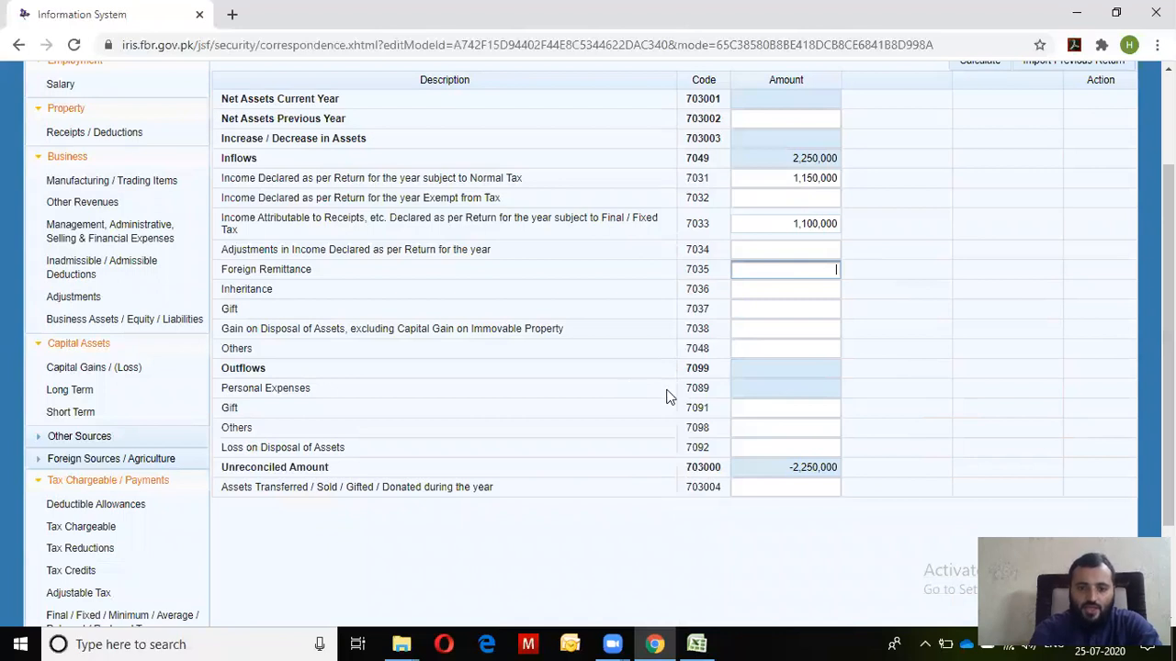
left_click(831, 394)
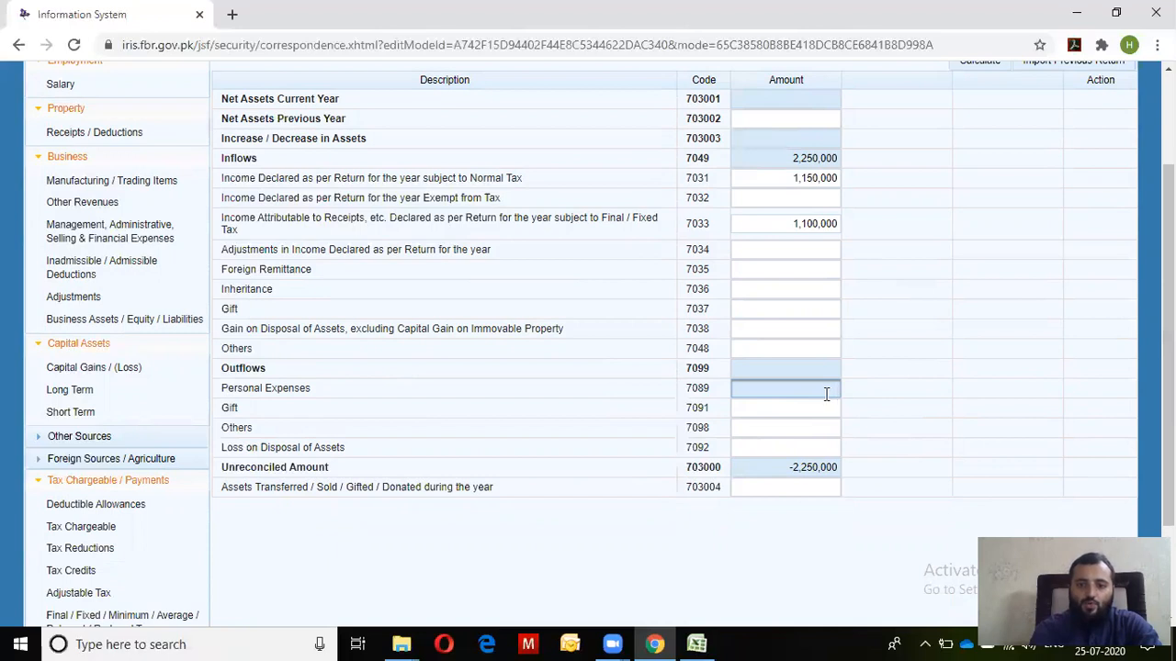
scroll(1168, 368, "down", 3)
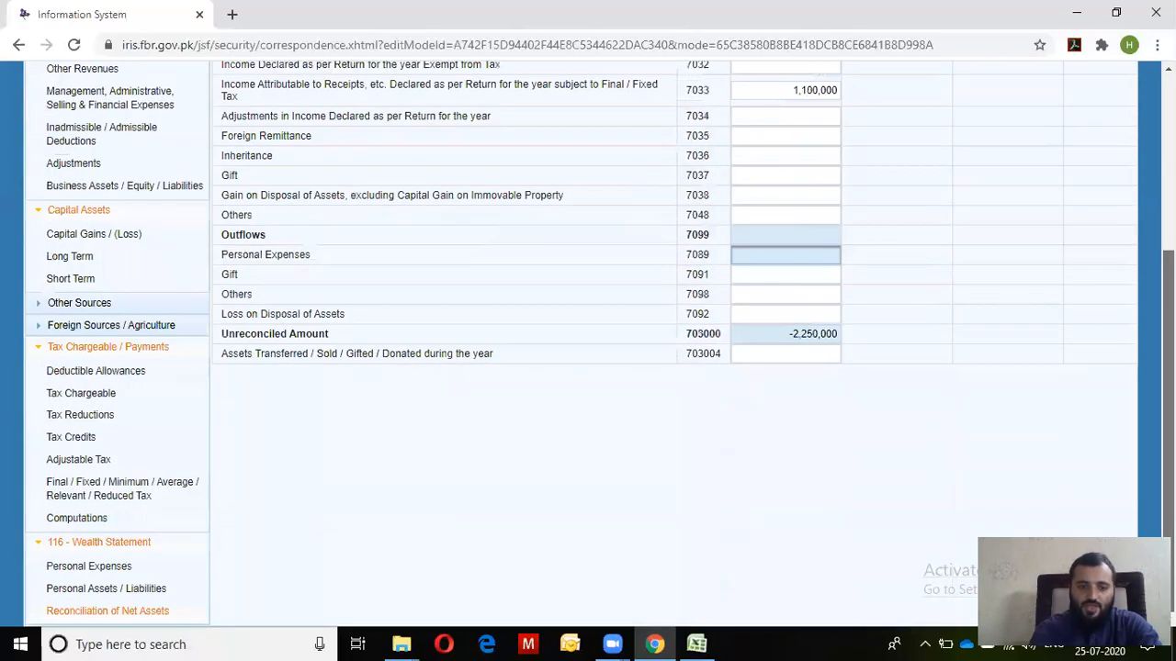
left_click(87, 567)
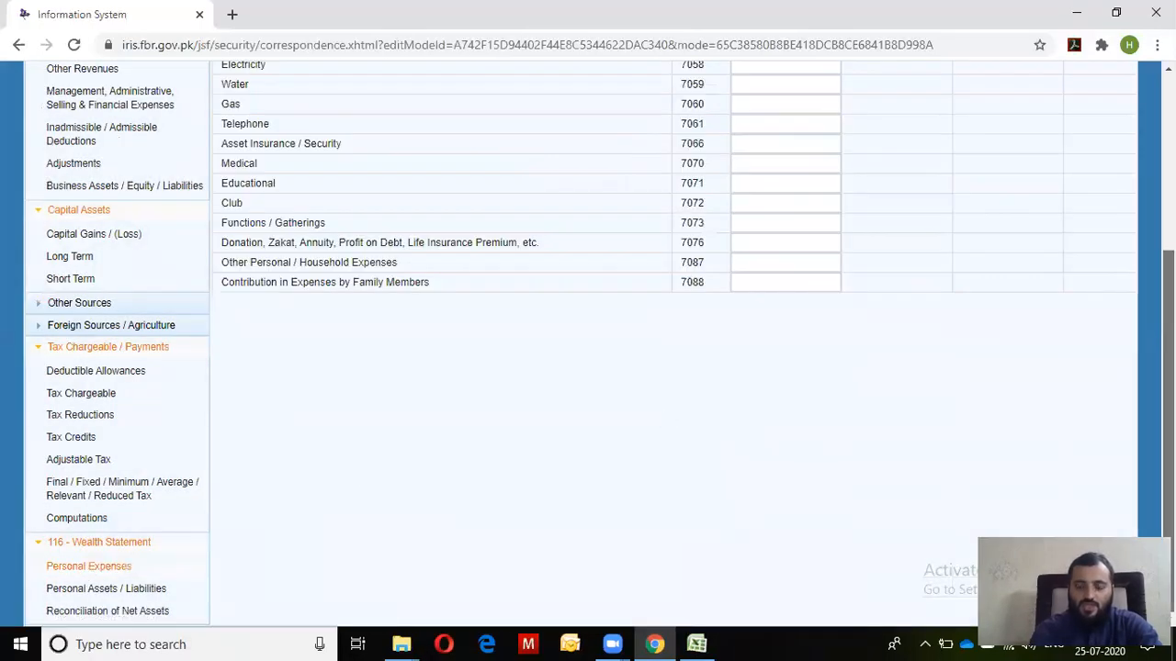
scroll(770, 449, "up", 2)
scroll(587, 368, "up", 2)
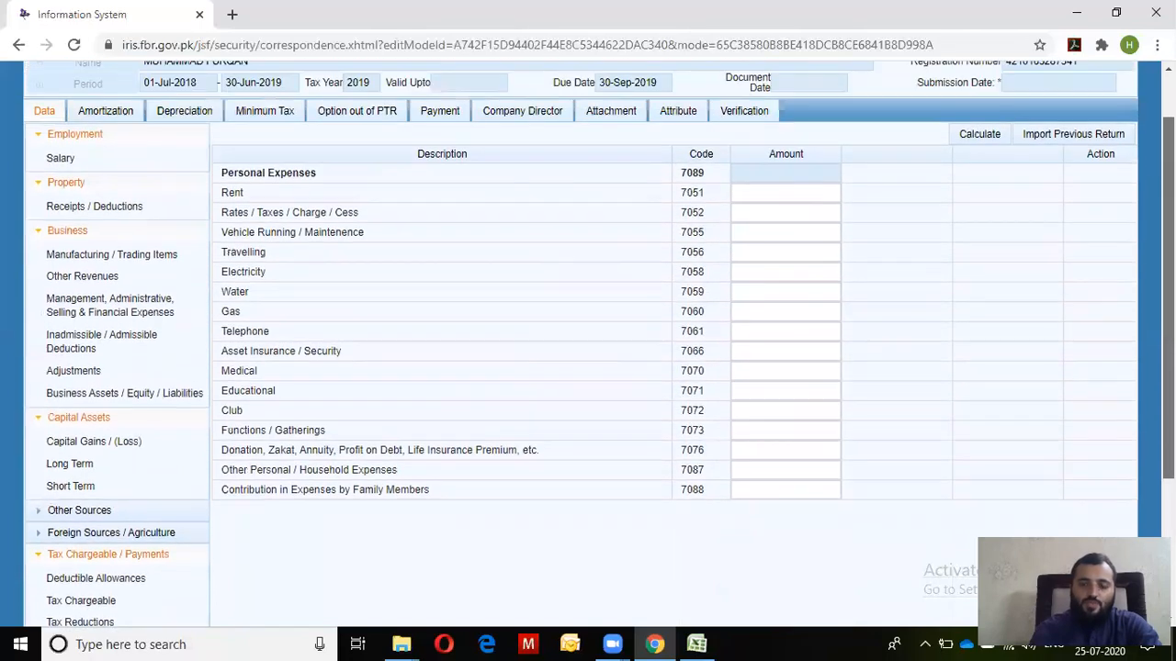
left_click(763, 188)
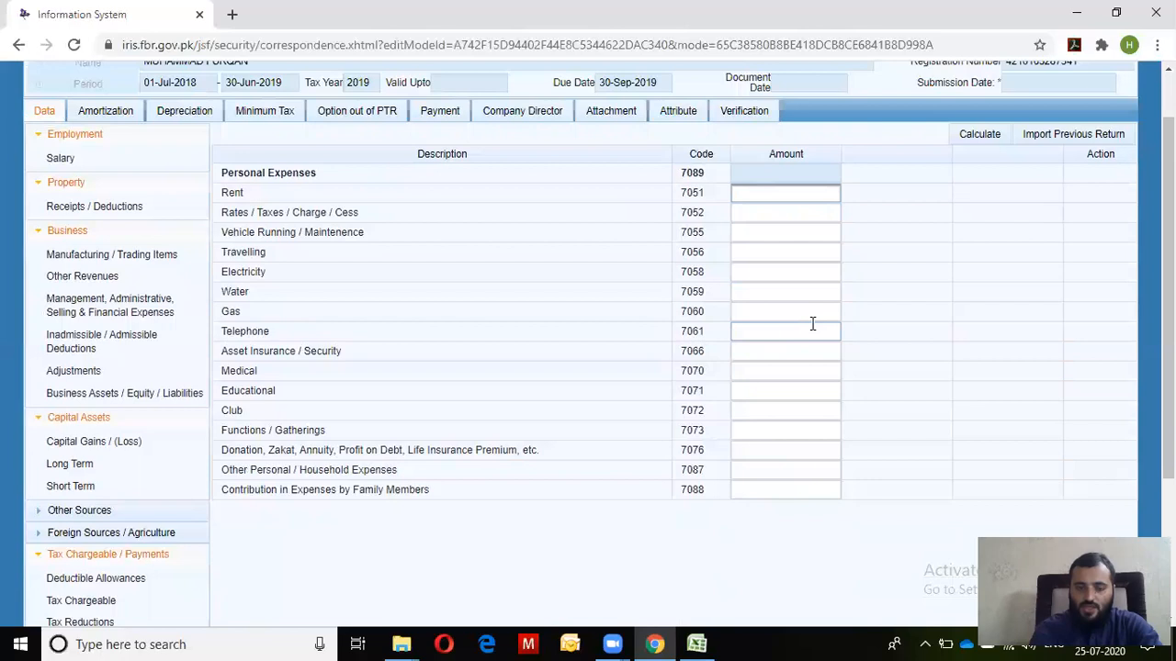
left_click(818, 279)
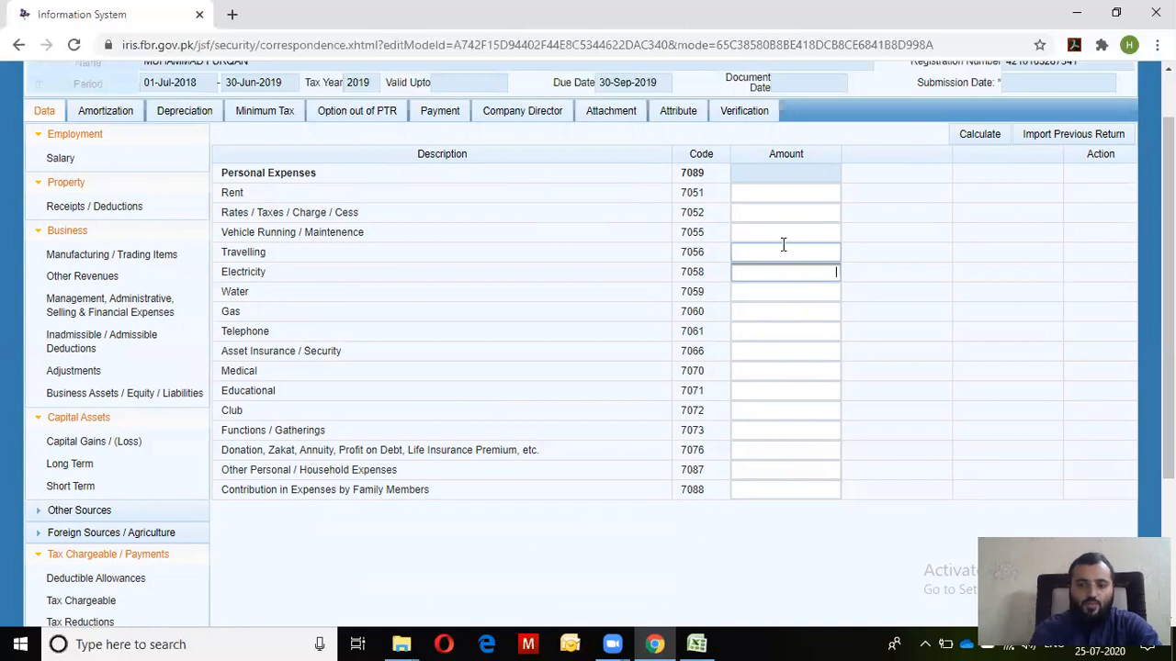
left_click(776, 468)
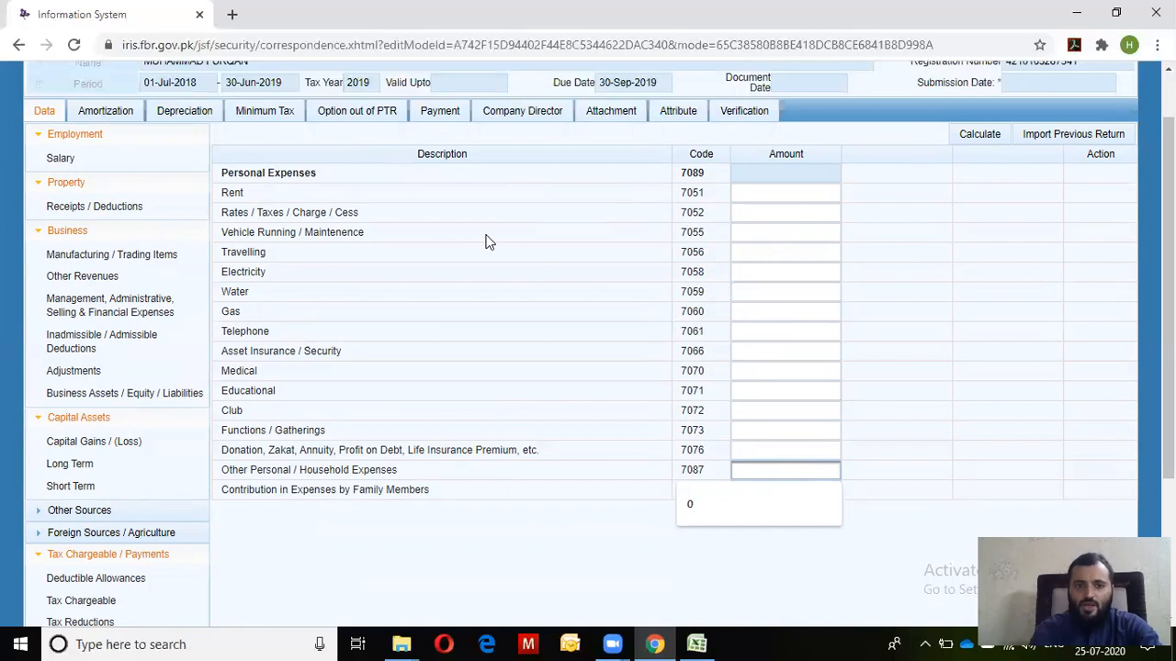
left_click(791, 251)
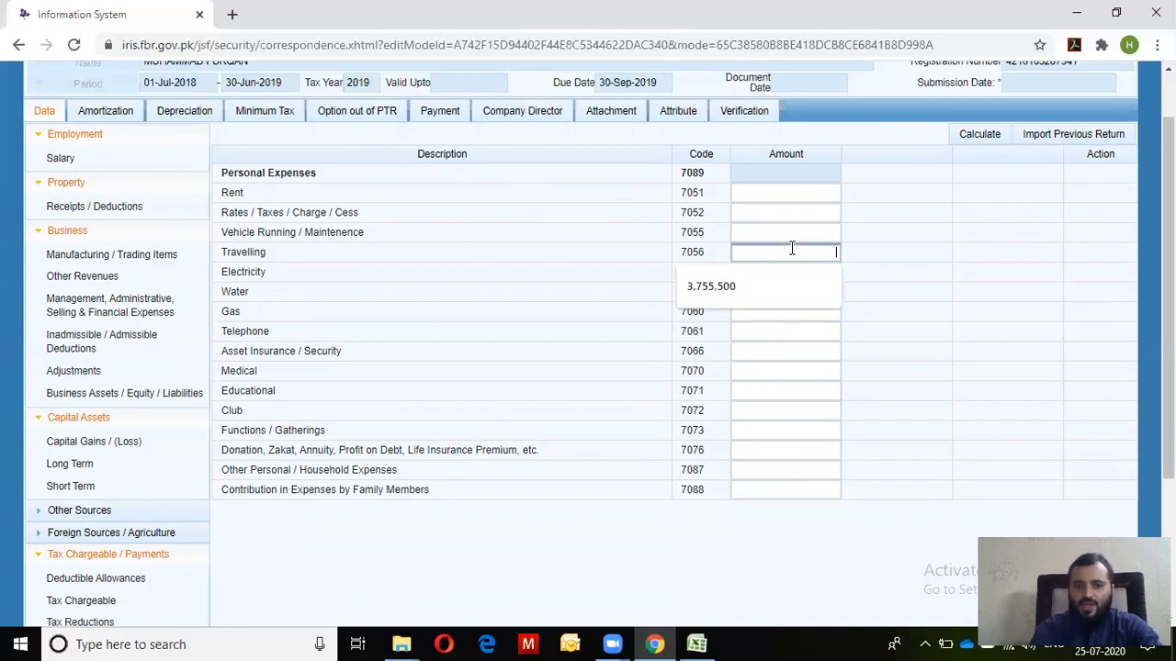
double_click(228, 252)
left_click_drag(370, 257, 758, 262)
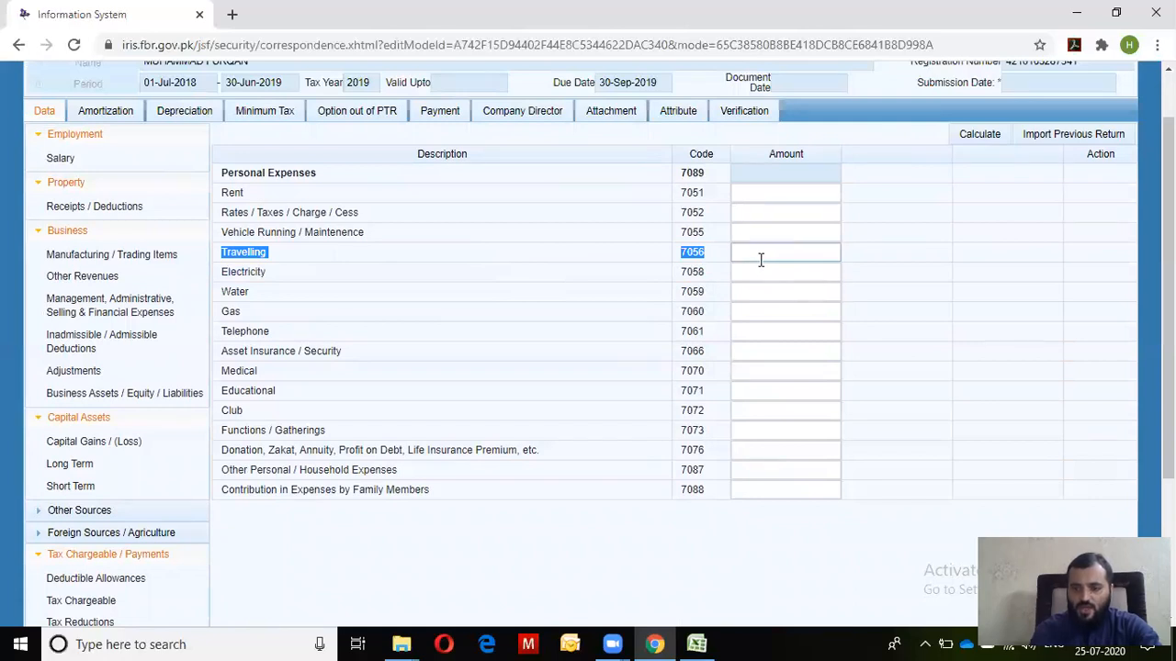
left_click(800, 252)
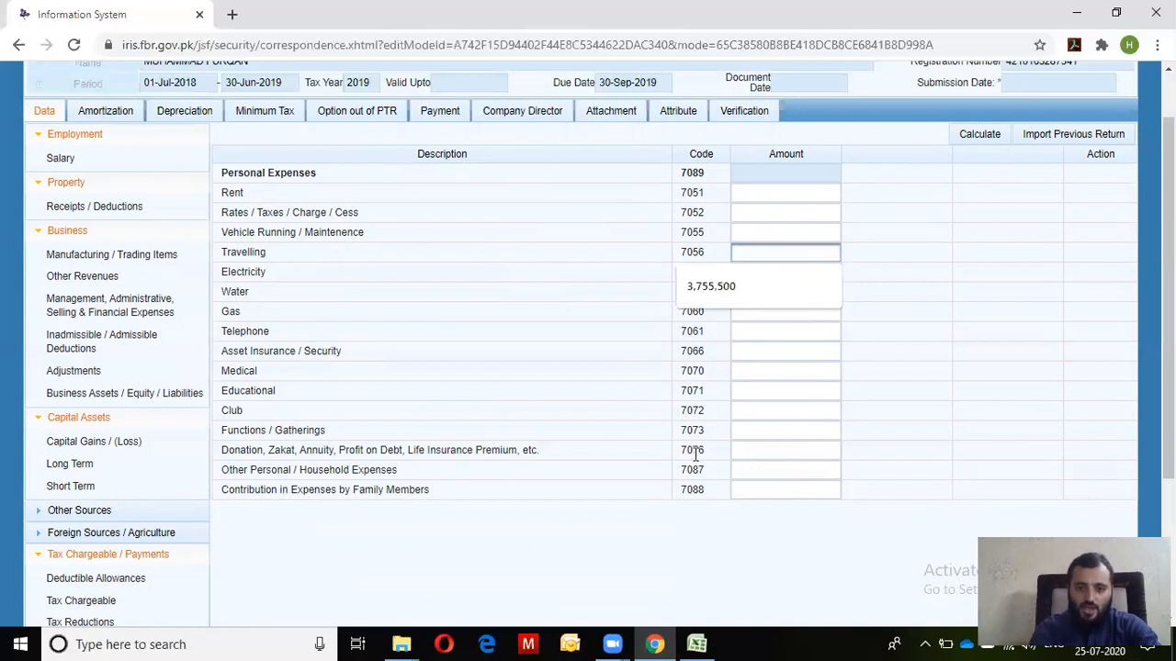
left_click(781, 407)
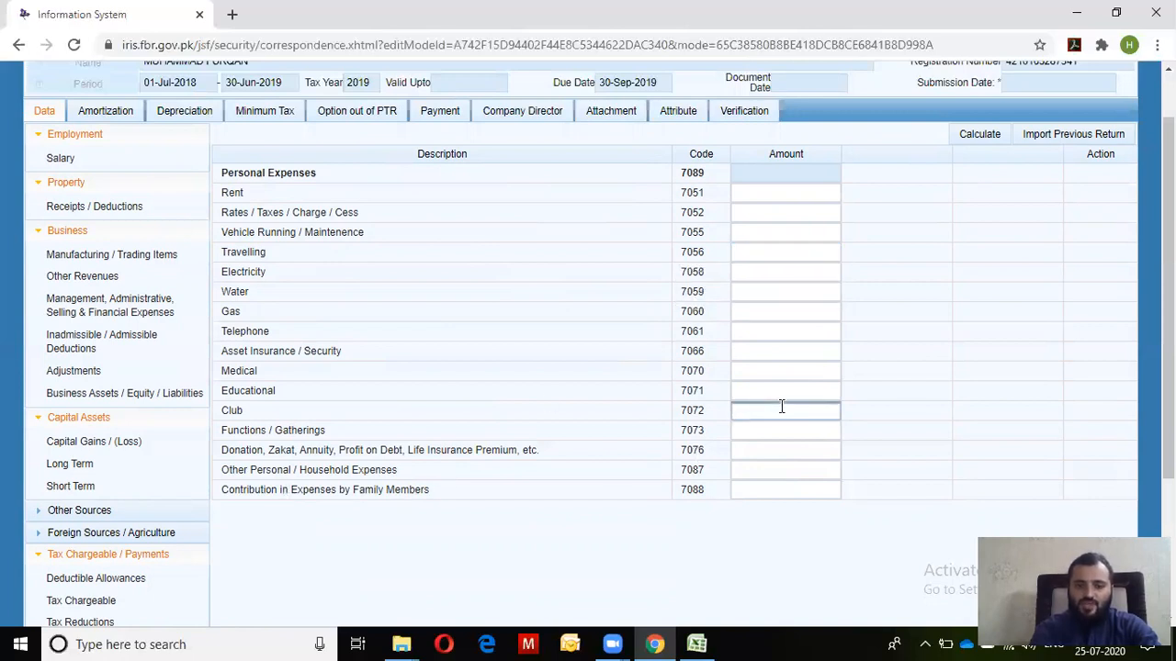
left_click(790, 394)
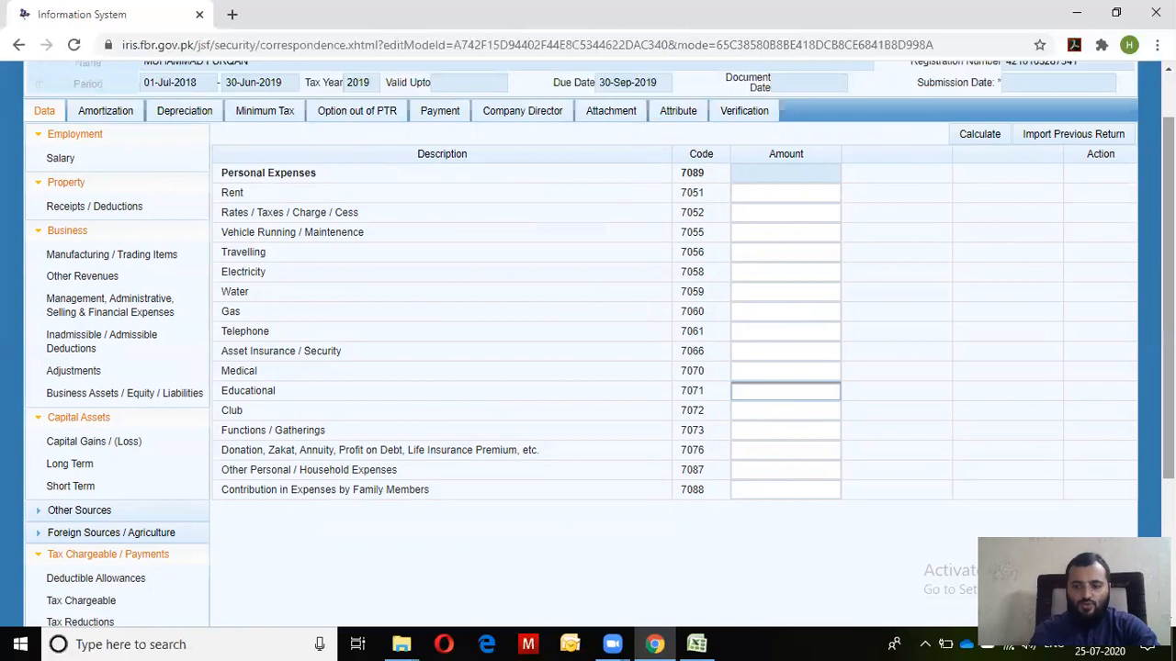
left_click_drag(1169, 424, 1168, 514)
scroll(558, 522, "down", 1)
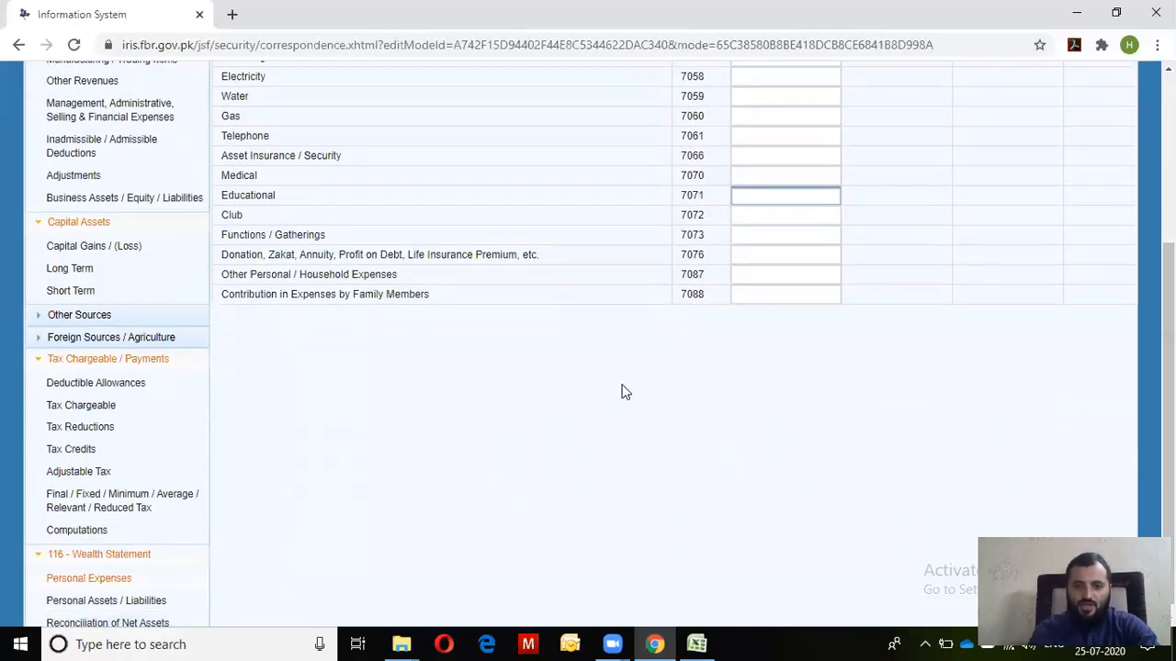
Enter 450,000 under Other Household Expenses (7087) and the Educational expense, then recalculate
left_click(836, 274)
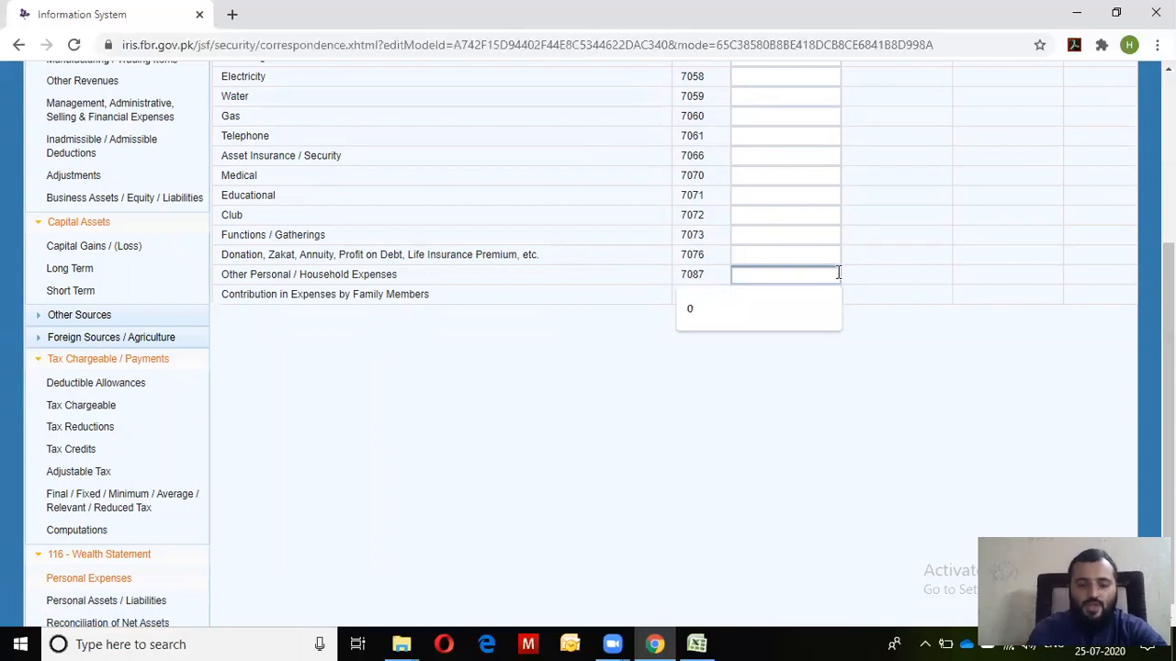
type("450,000")
key("Tab")
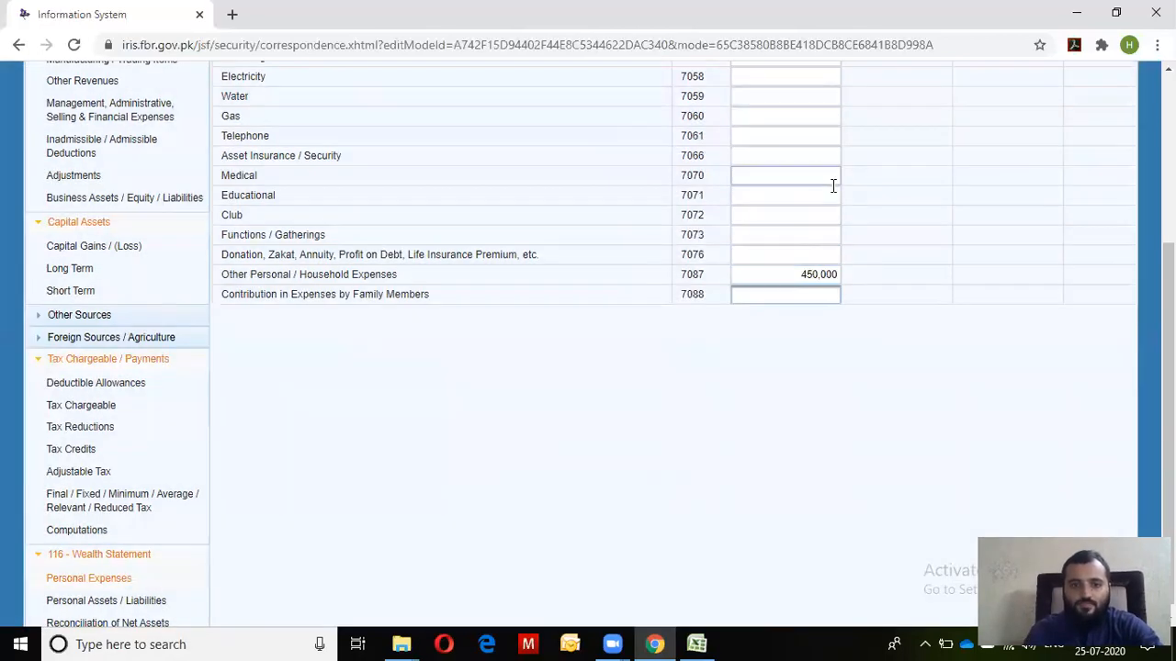
left_click(834, 201)
type("240000")
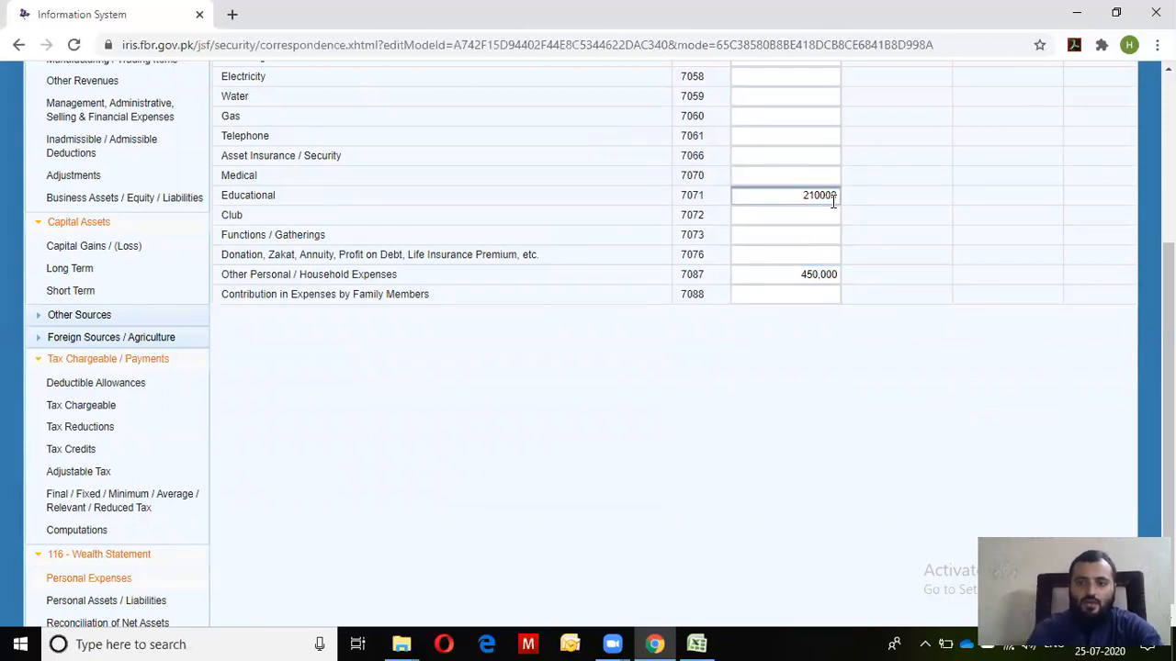
scroll(1011, 184, "up", 3)
left_click(969, 175)
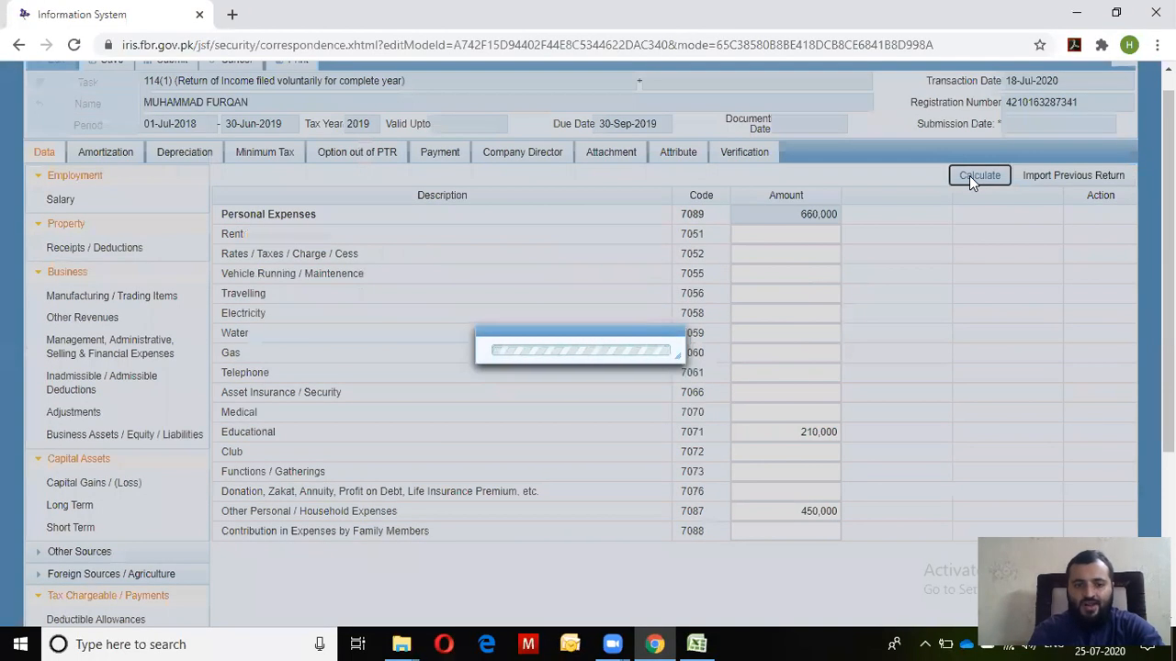
Select the Rates / Taxes / Charge / Cess field and scroll down toward the wealth statement items
scroll(969, 176, "down", 2)
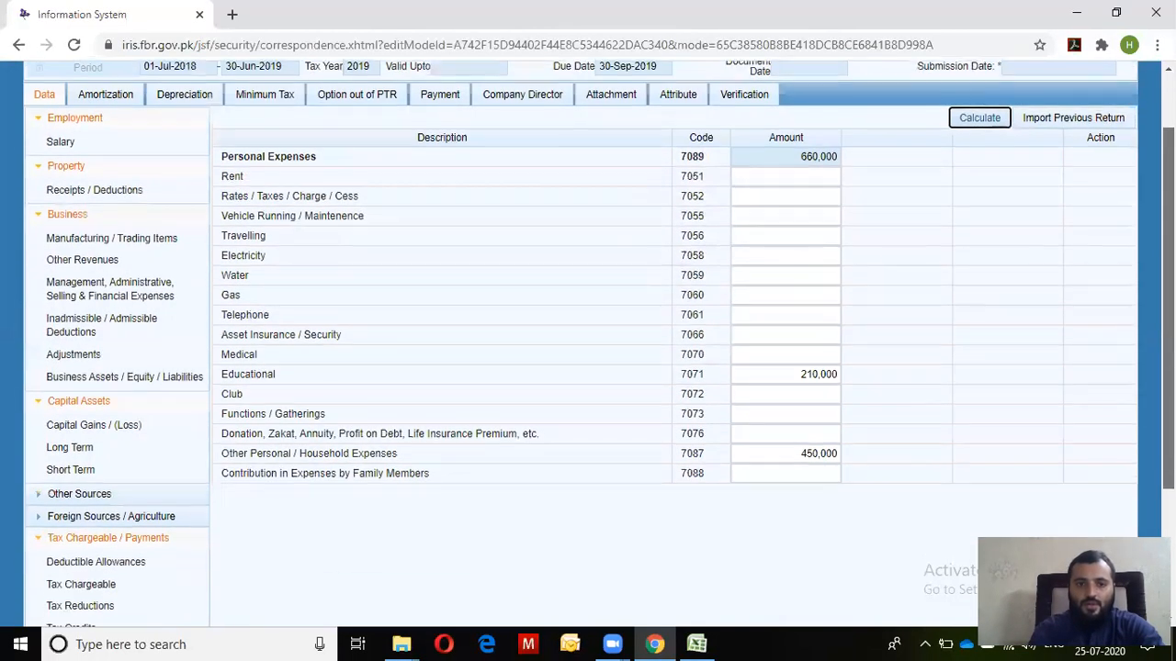
scroll(783, 191, "down", 1)
scroll(782, 191, "up", 3)
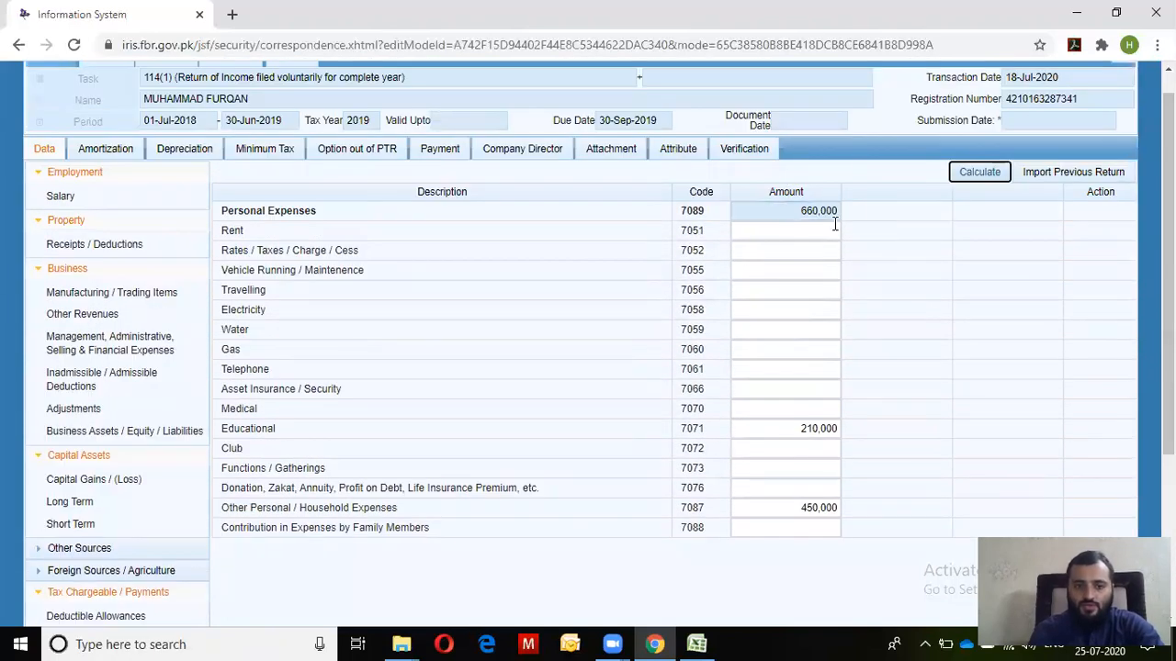
left_click(778, 251)
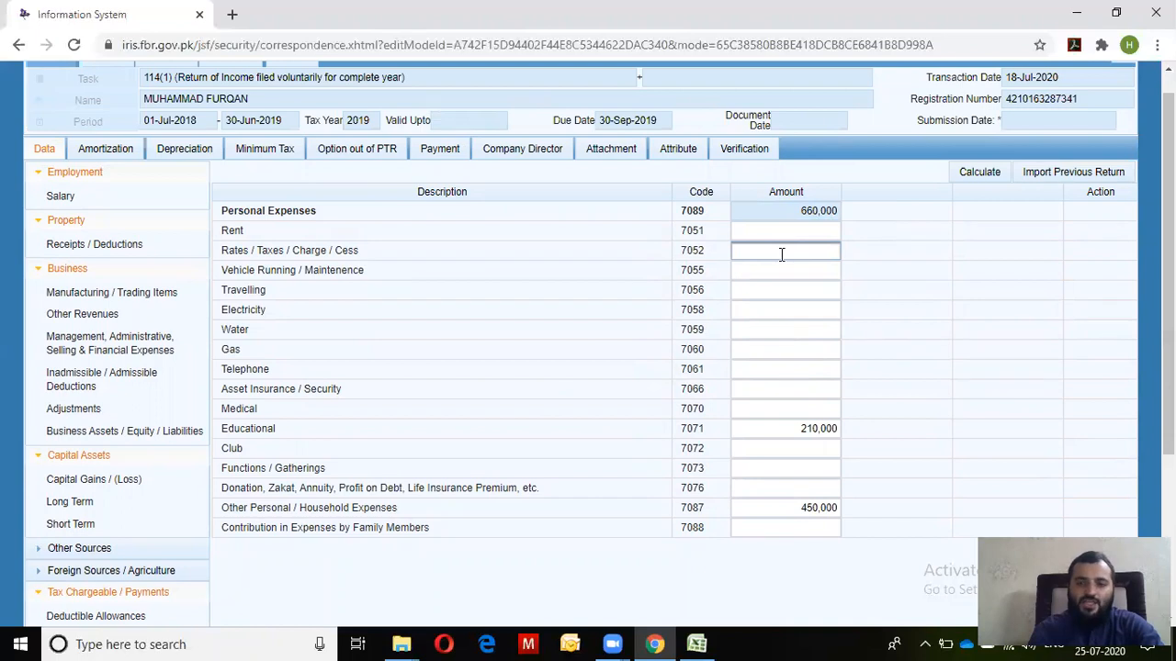
scroll(691, 377, "down", 2)
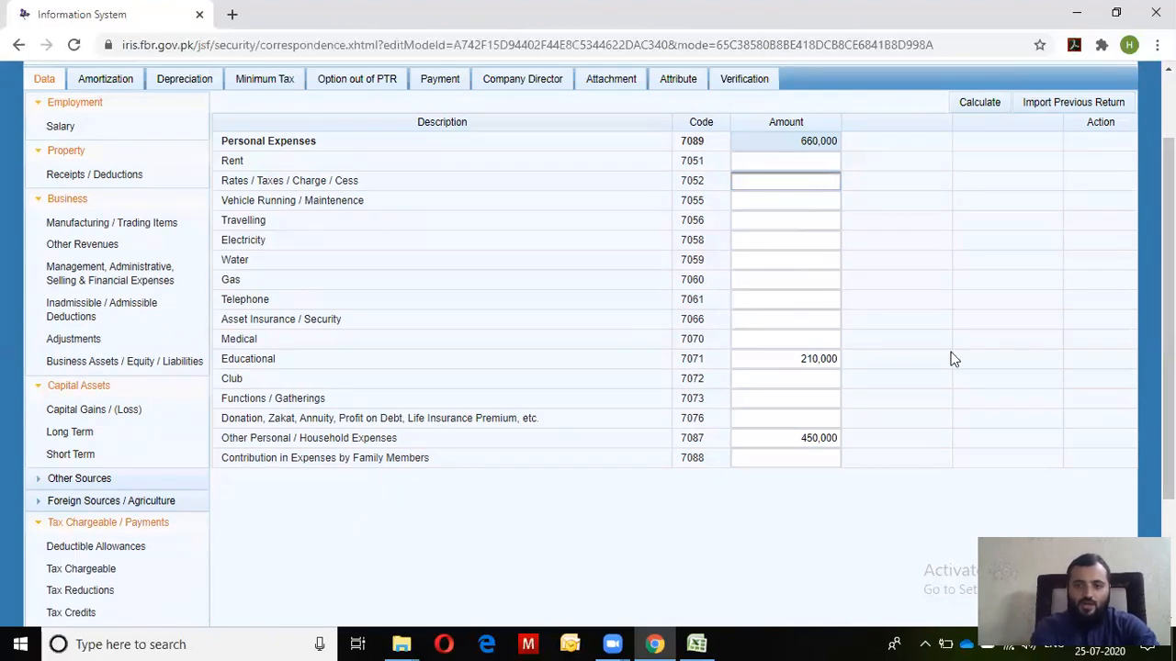
scroll(955, 360, "down", 1)
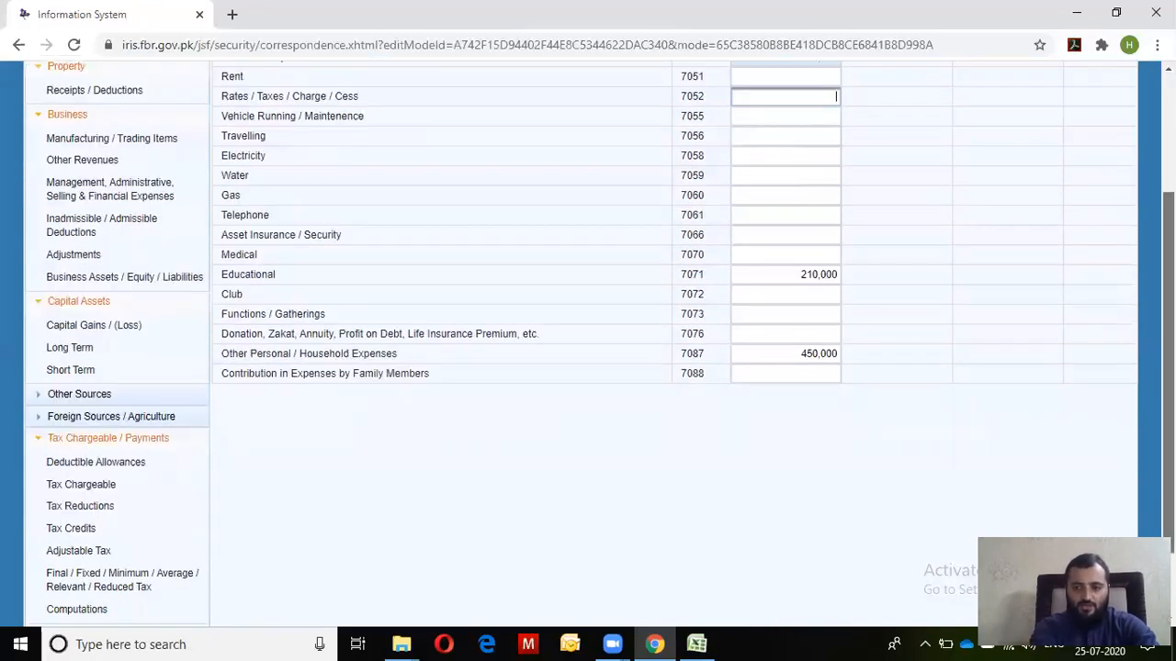
scroll(588, 340, "down", 1)
Check the reconciliation's 1,150,000 normal-tax income and -1,590,000 unreconciled amount, then return to Personal Expenses
left_click(104, 612)
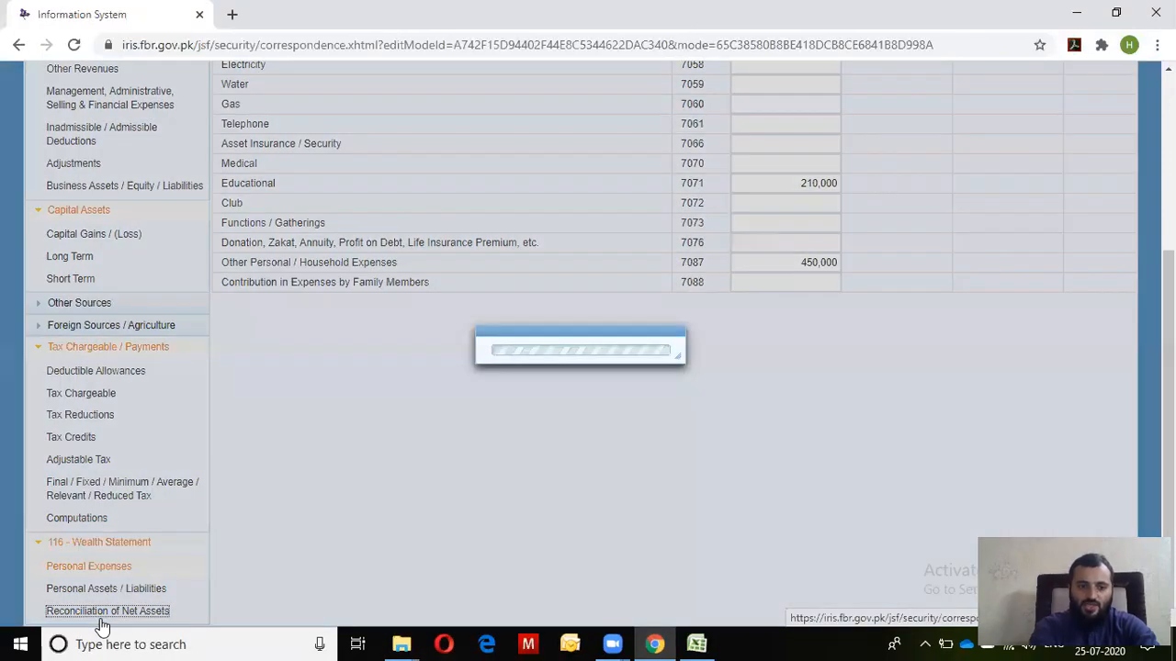
scroll(104, 625, "up", 2)
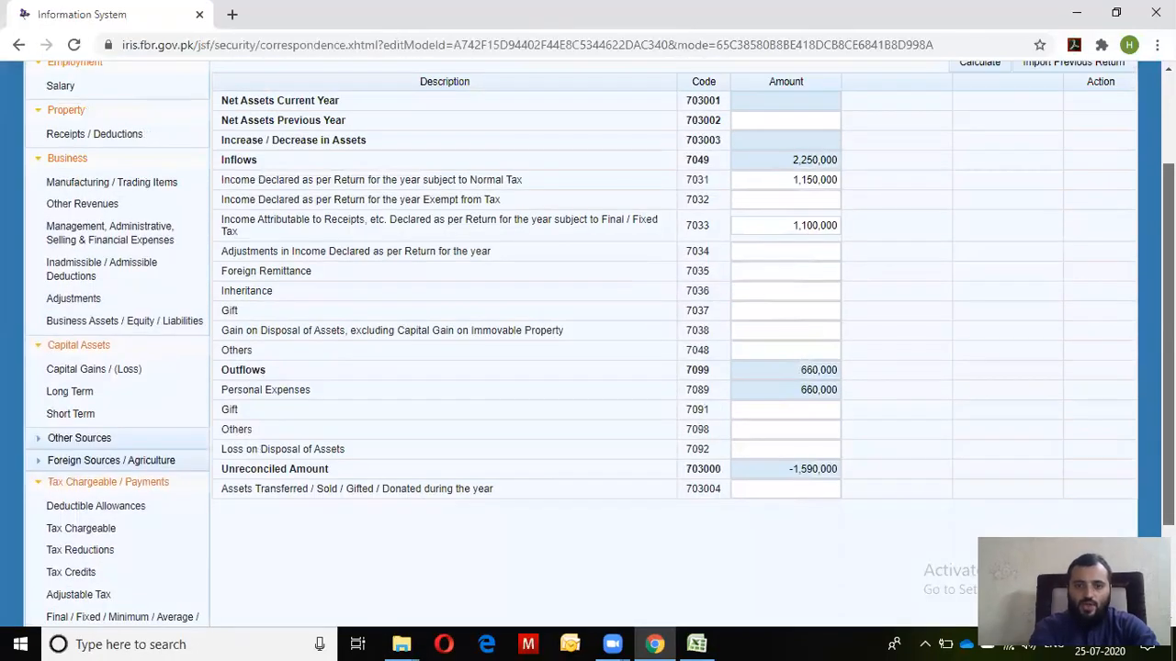
left_click_drag(790, 193, 841, 191)
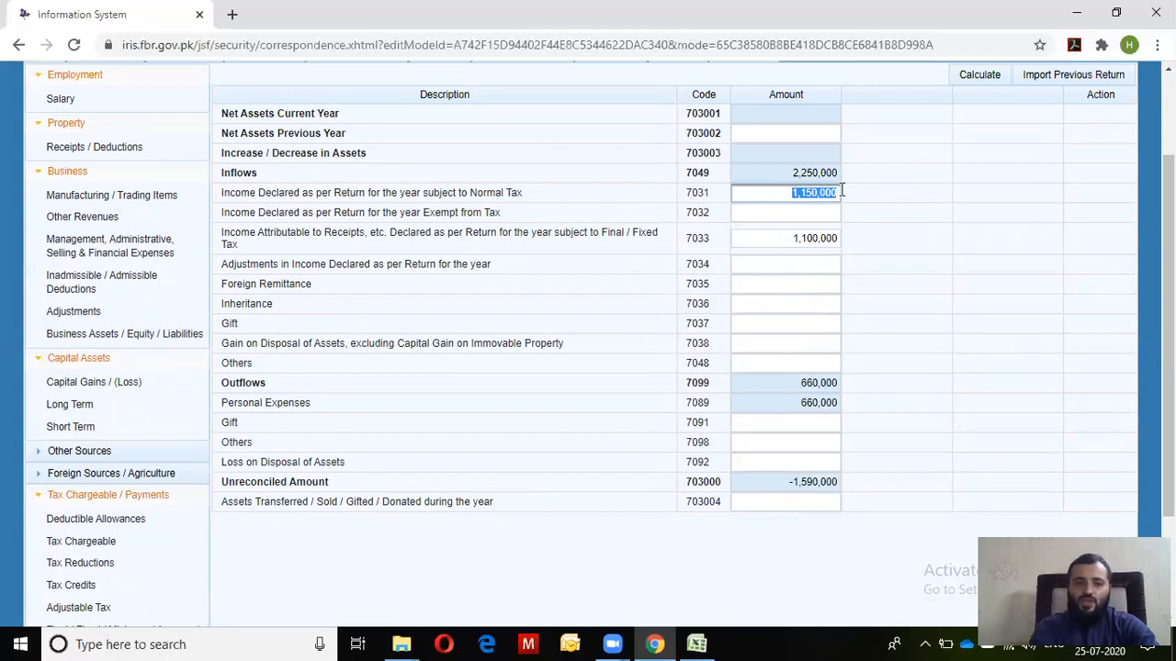
scroll(1168, 276, "down", 2)
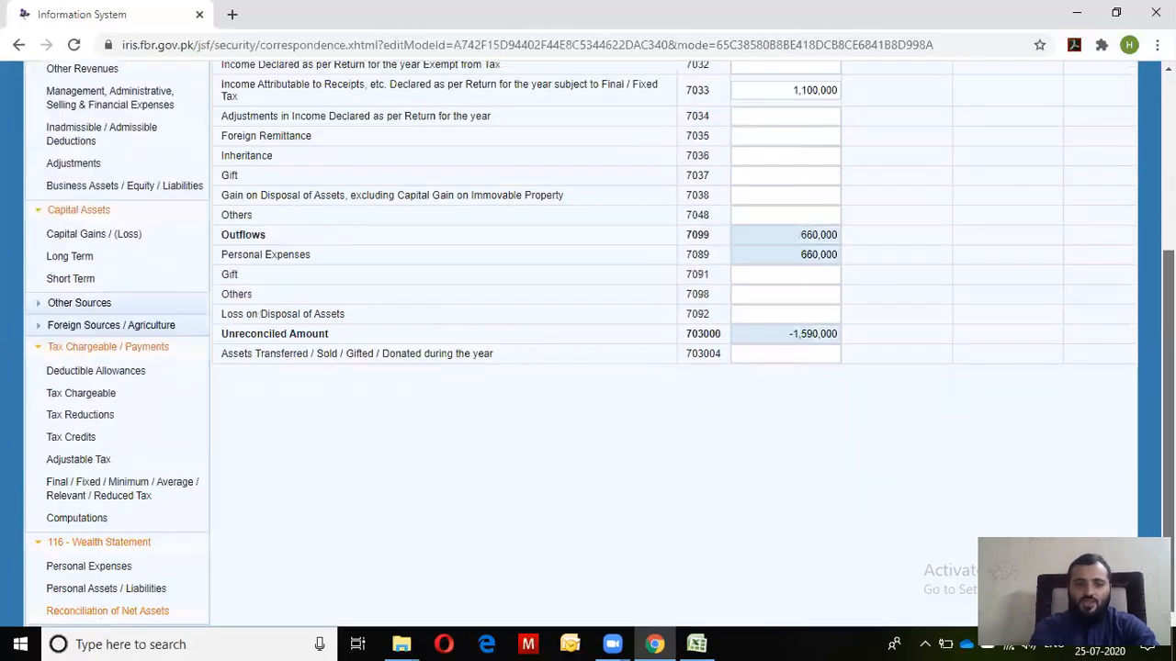
scroll(600, 344, "up", 1)
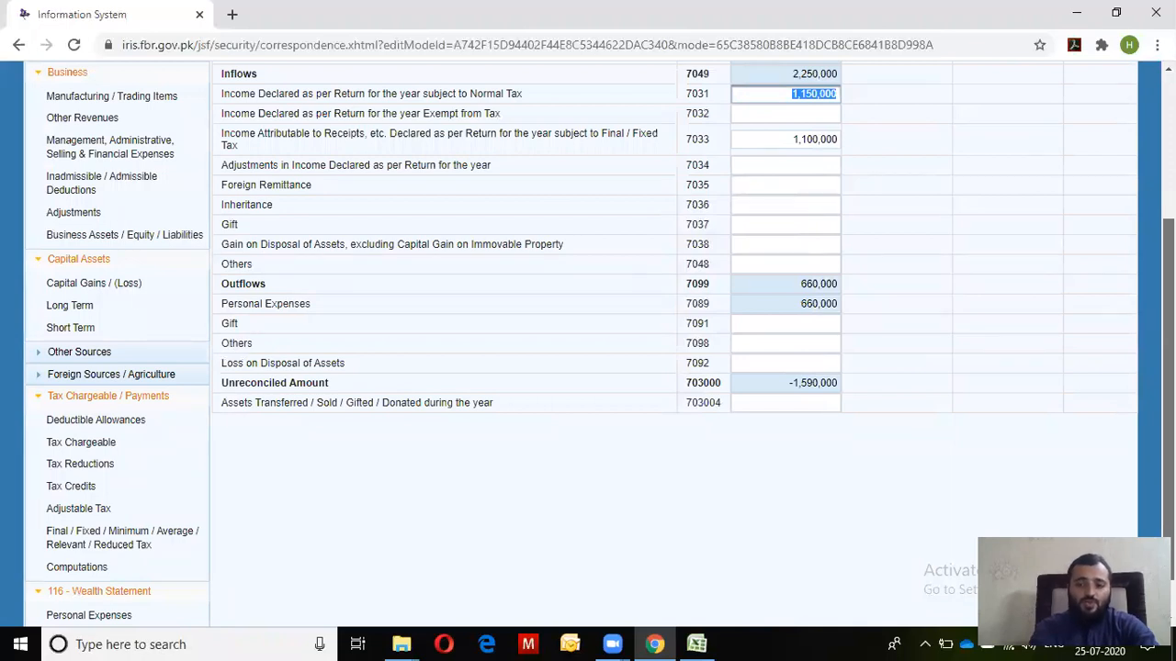
scroll(673, 345, "up", 1)
scroll(674, 344, "down", 2)
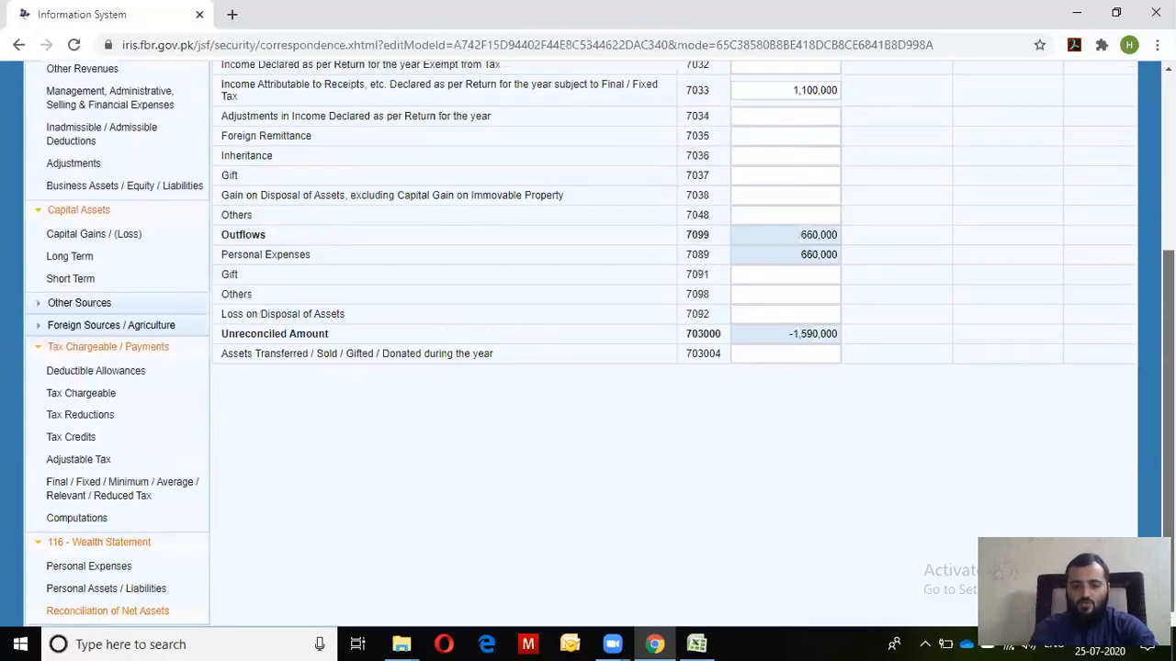
scroll(786, 335, "up", 4)
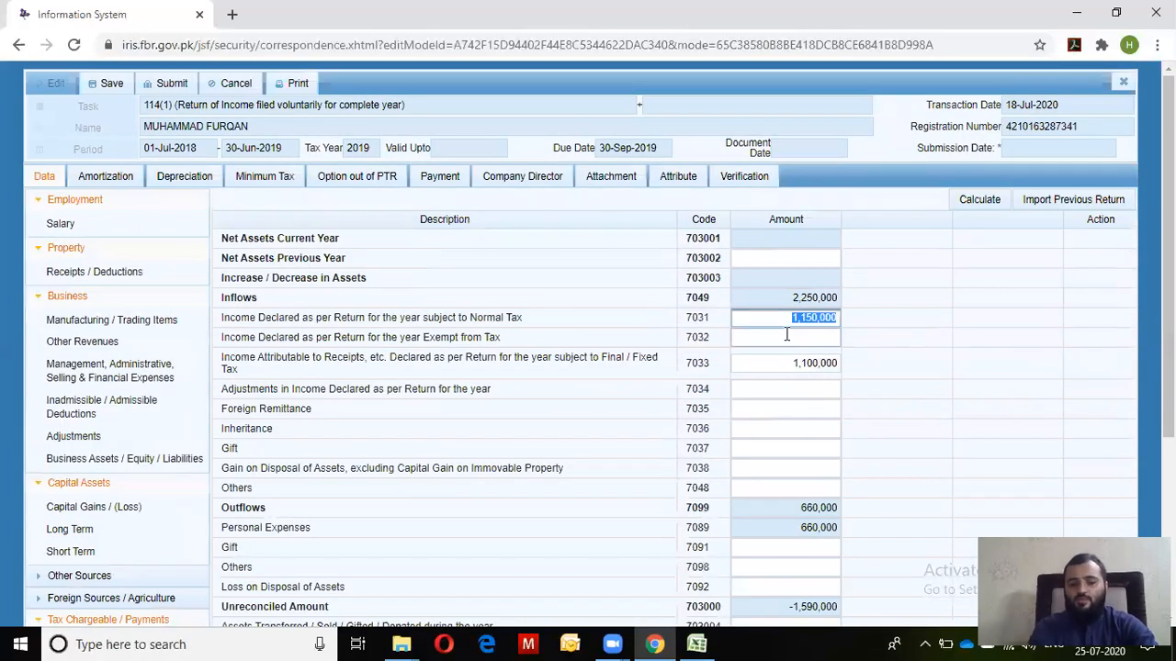
scroll(786, 335, "down", 3)
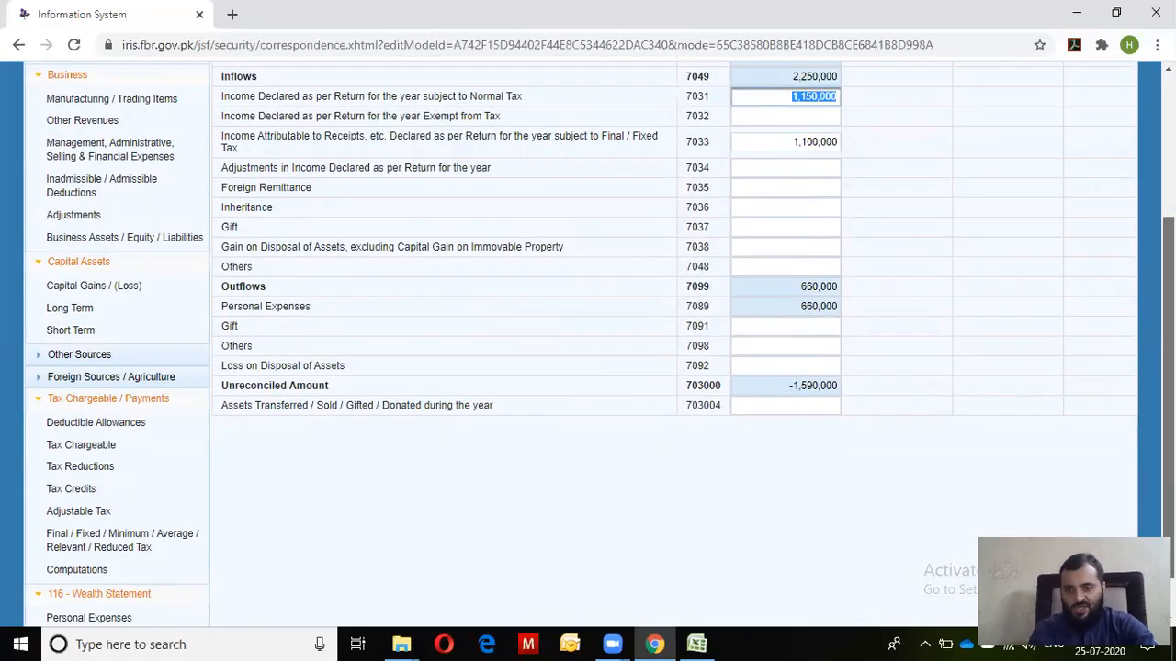
scroll(599, 343, "down", 1)
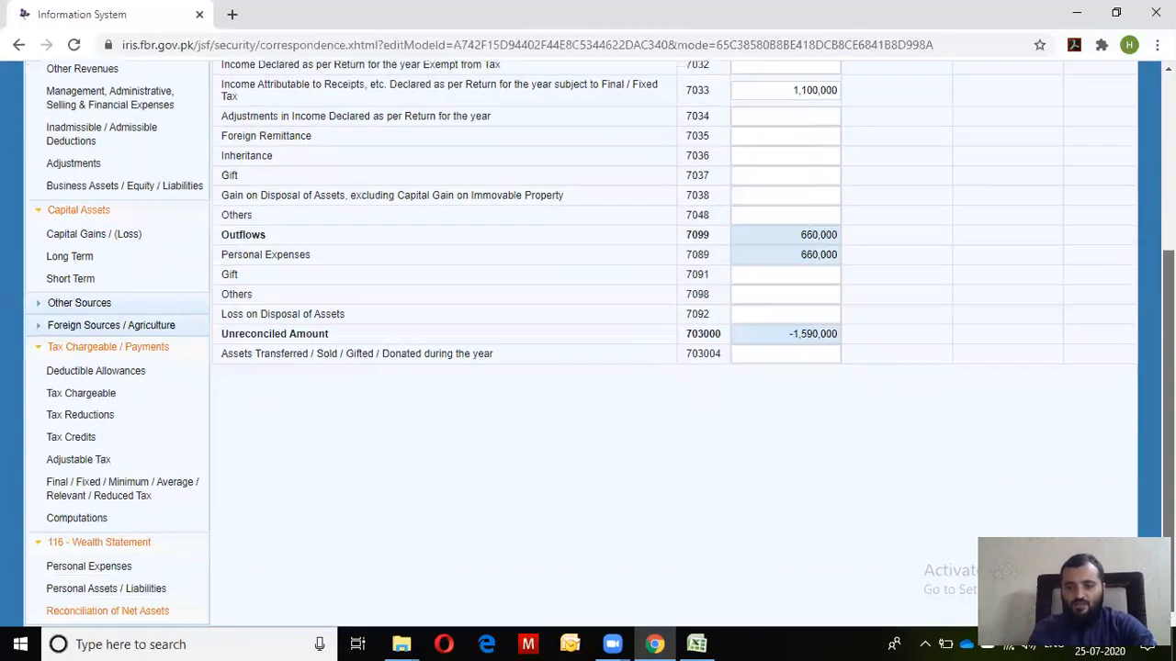
scroll(799, 209, "up", 2)
scroll(799, 208, "down", 2)
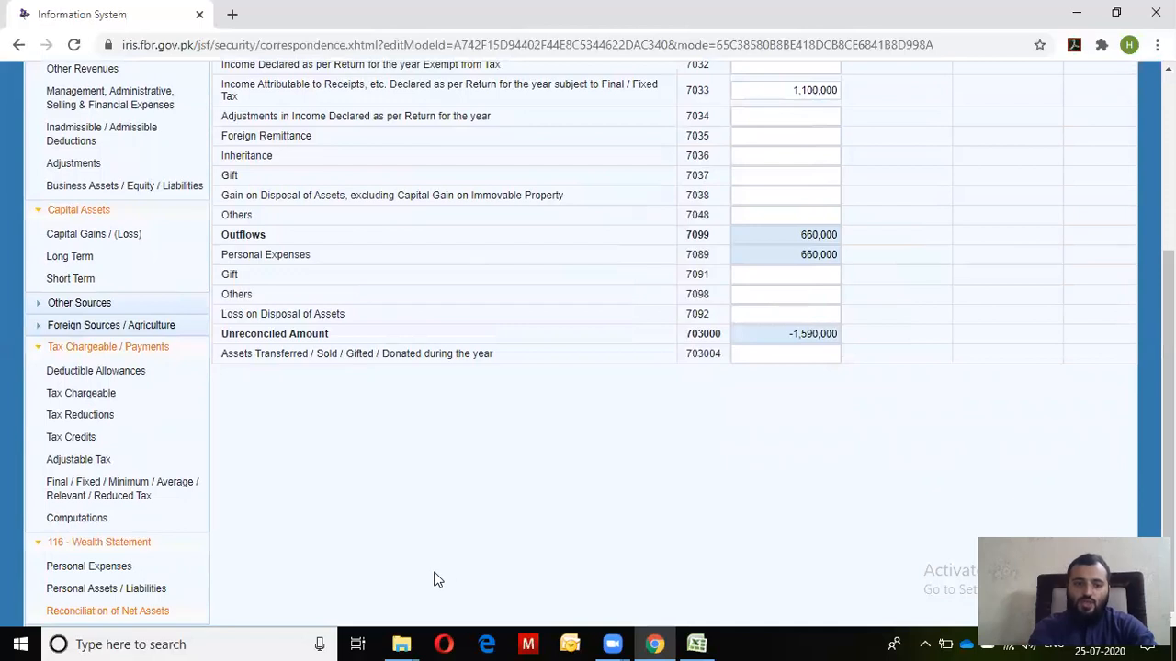
left_click(127, 575)
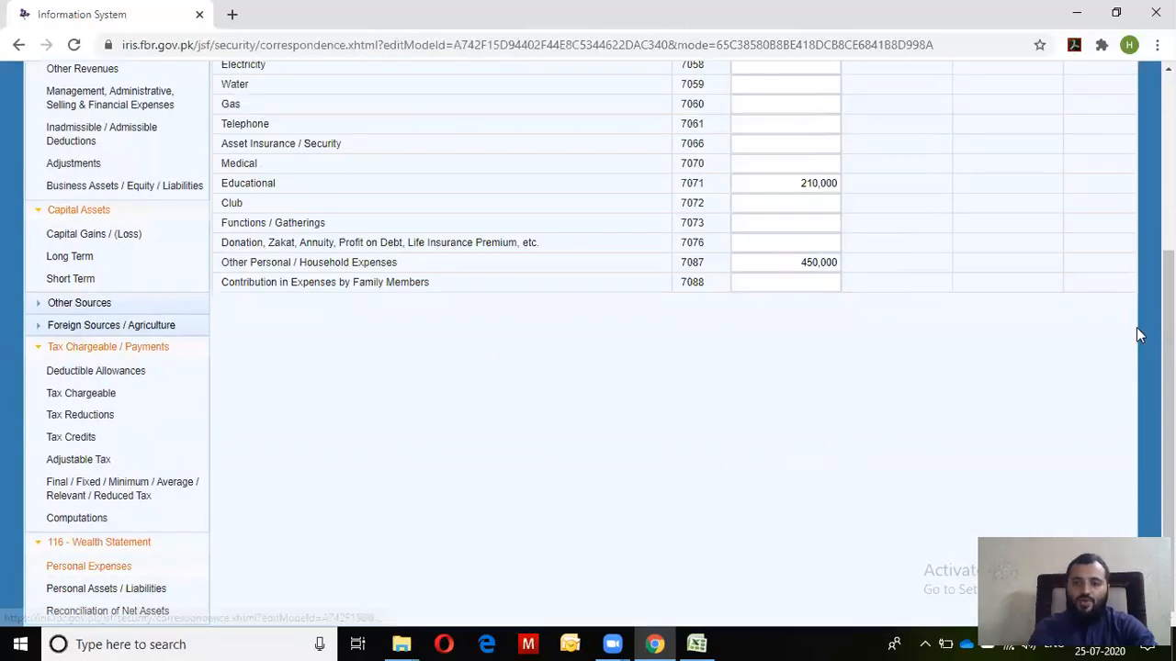
Enter 30,000 under Rates / Taxes / Charge / Cess (7052), bringing Personal Expenses to 690,000
scroll(1136, 327, "up", 4)
left_click(824, 225)
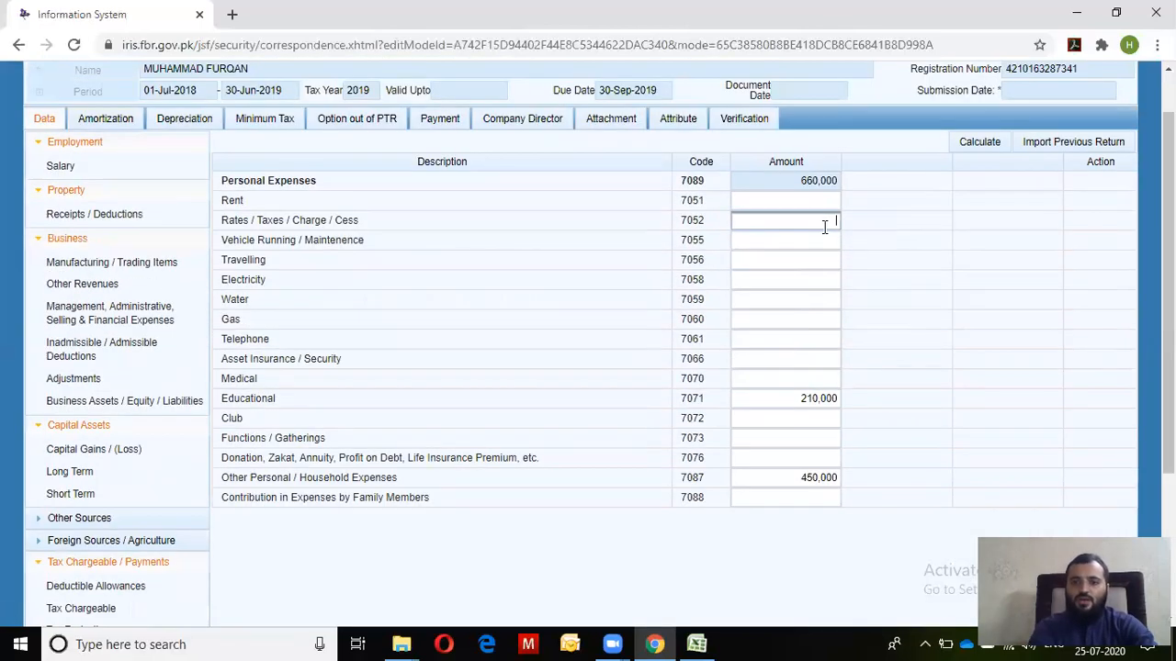
type("30000")
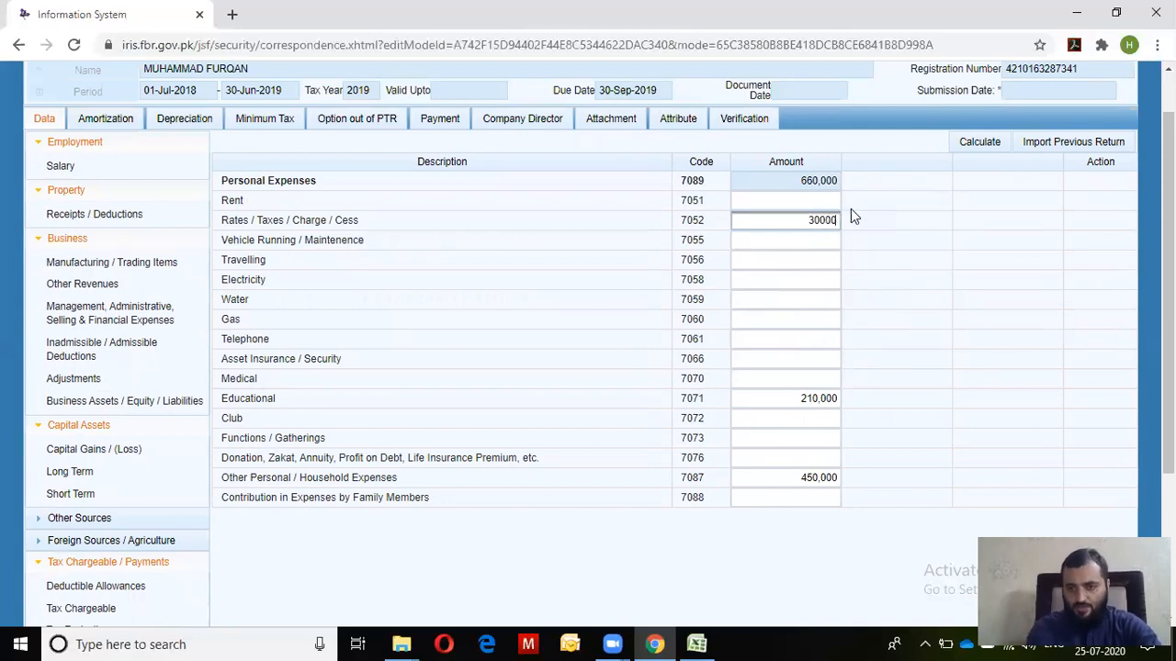
left_click(974, 144)
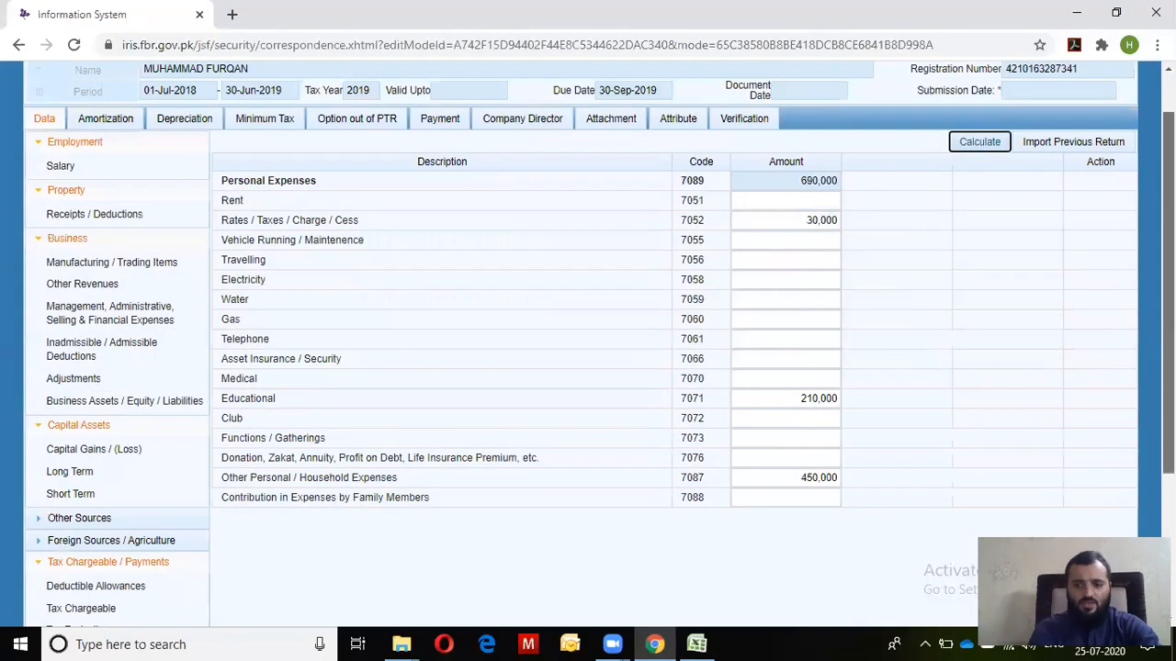
scroll(588, 367, "down", 2)
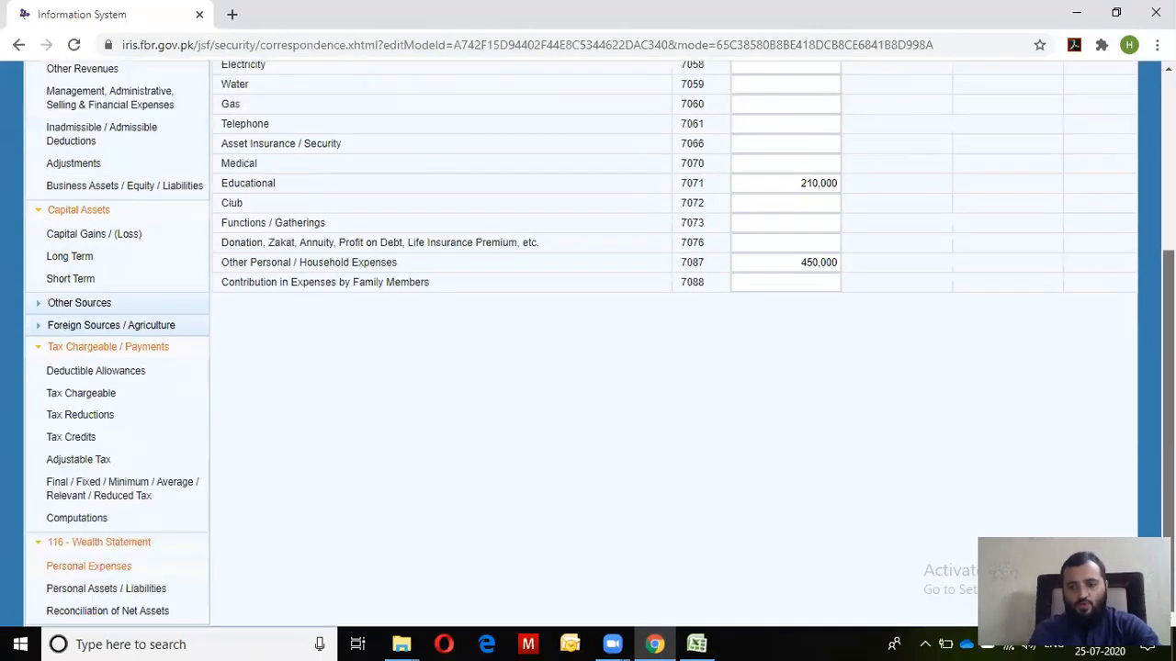
Reopen Reconciliation of Net Assets, recalculate, and check the 690,000 Personal Expenses outflow
left_click(128, 619)
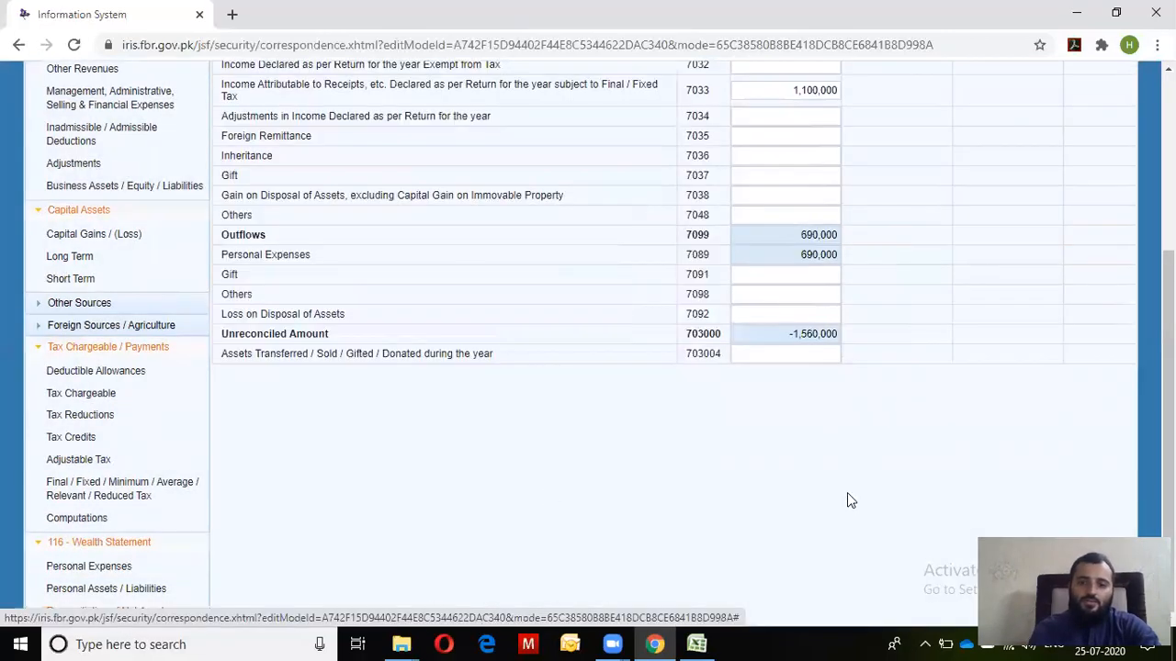
left_click_drag(1168, 441, 1169, 272)
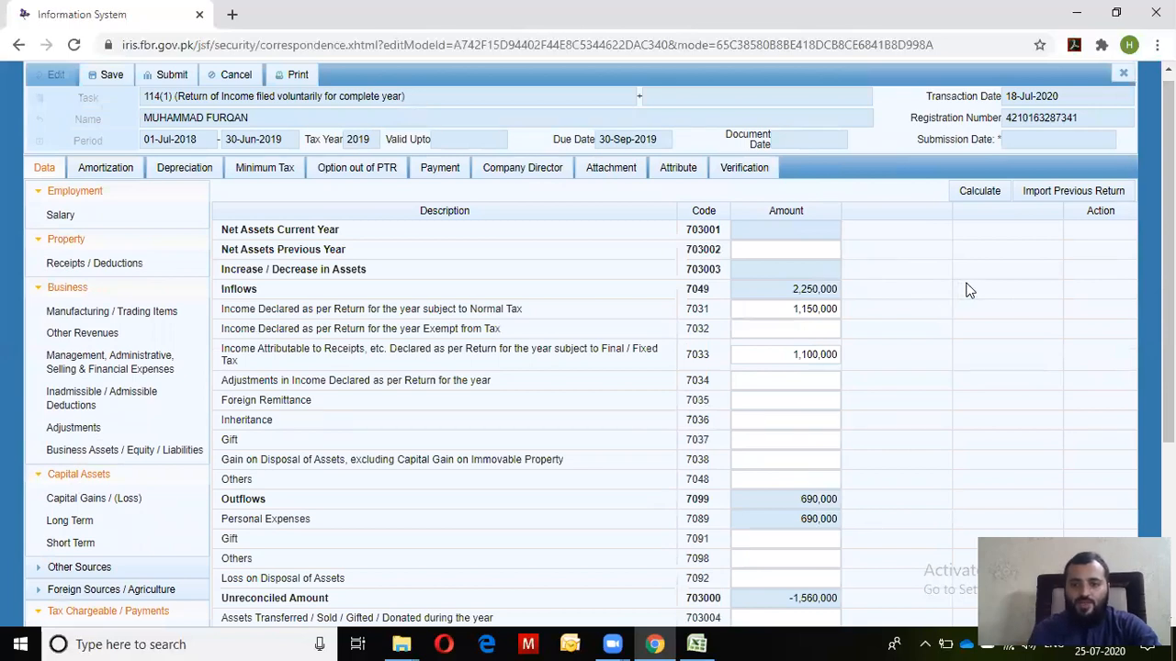
left_click(983, 191)
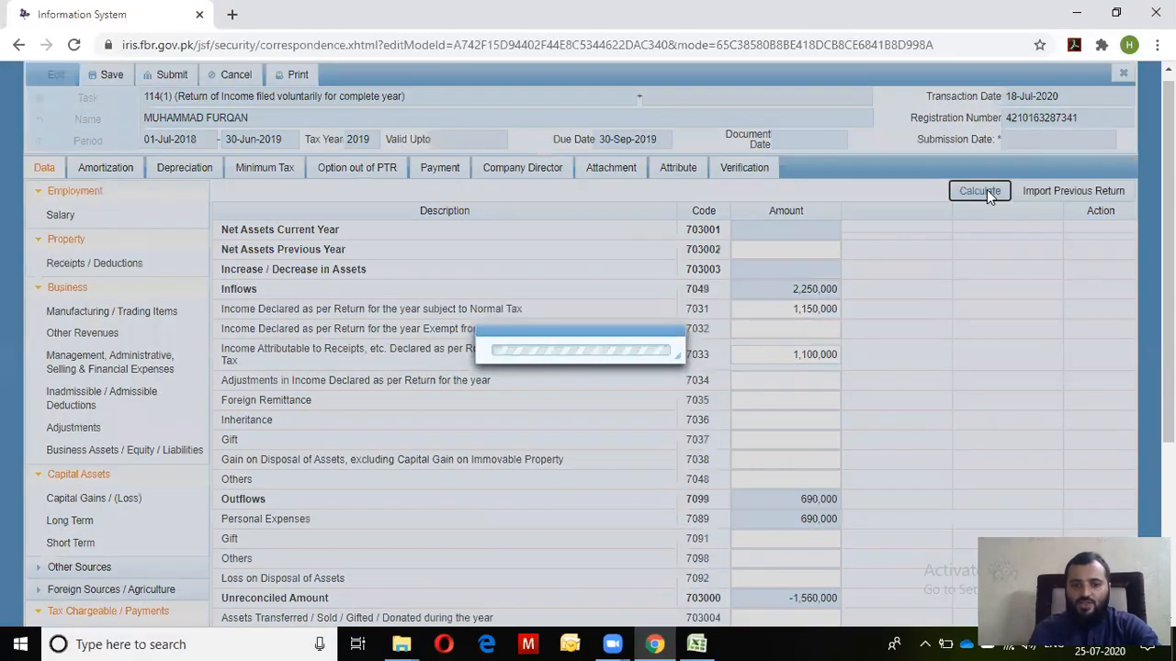
left_click(794, 519)
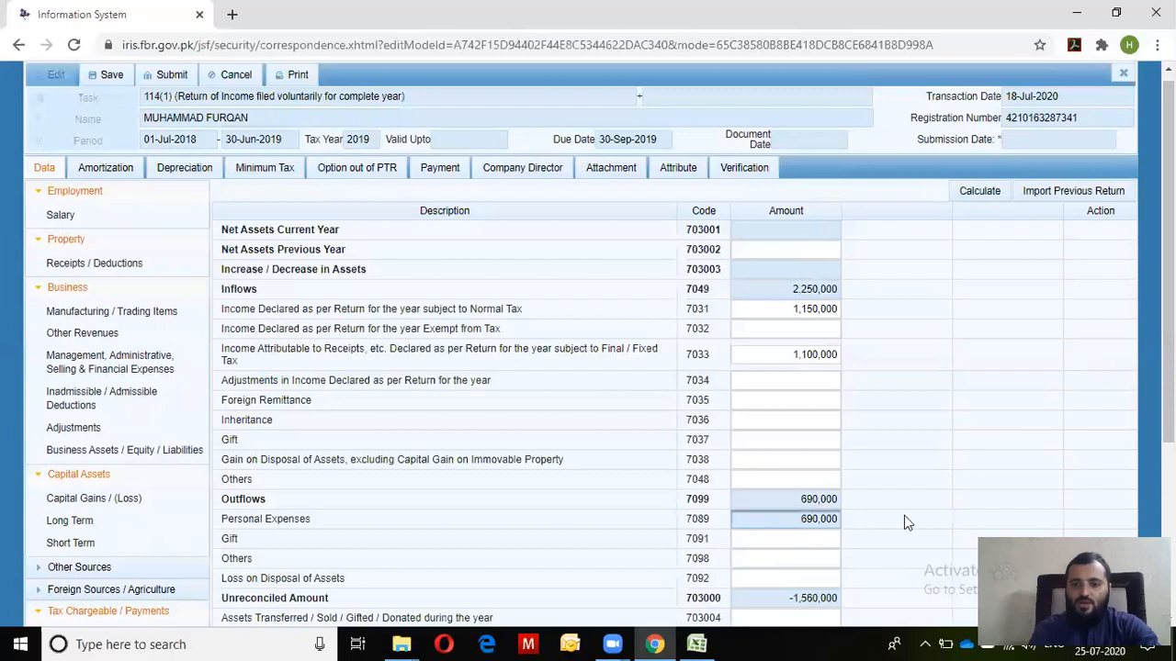
left_click(811, 540)
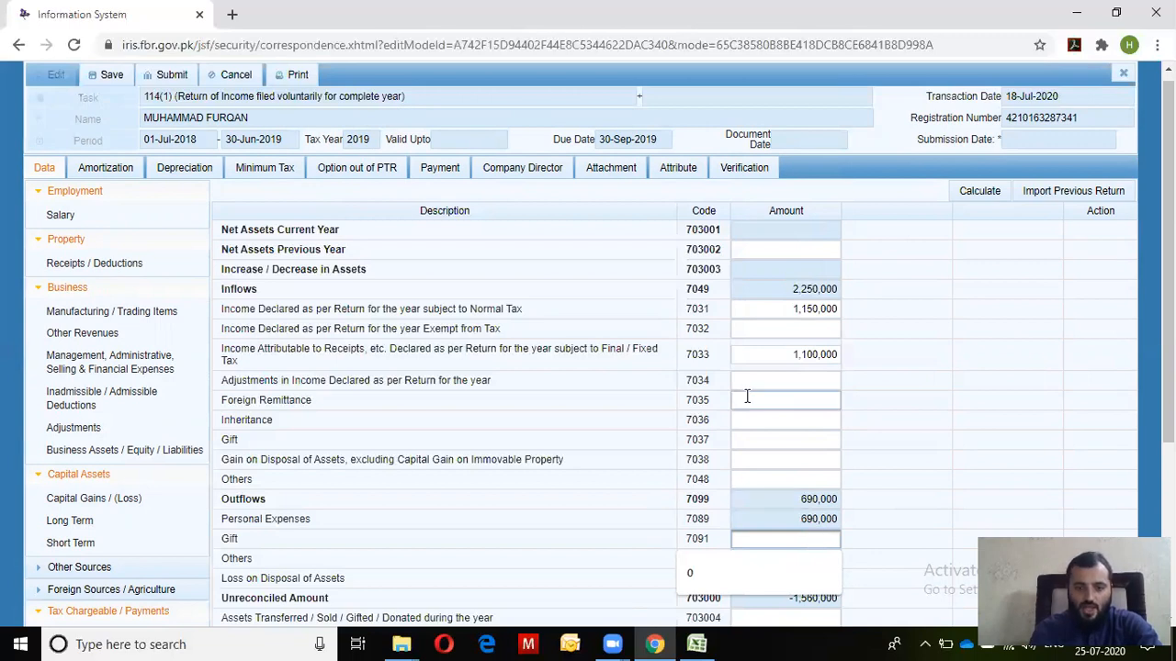
Enter 200,000 as the Gift (7037) inflow and recalculate the totals
left_click(811, 449)
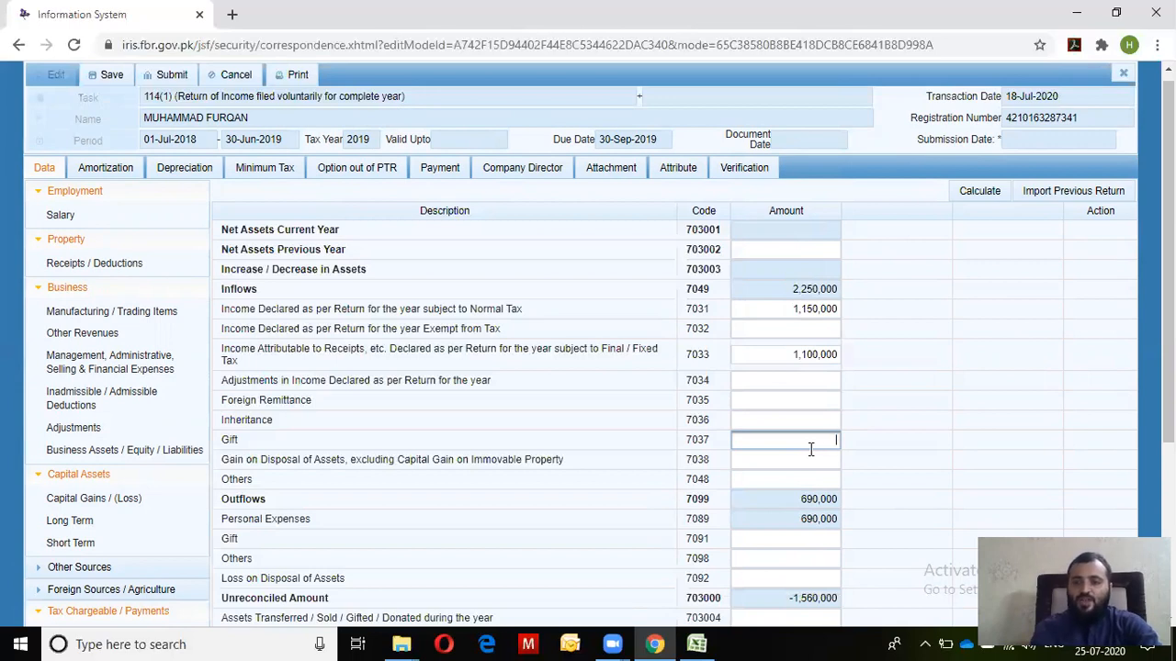
type("200000")
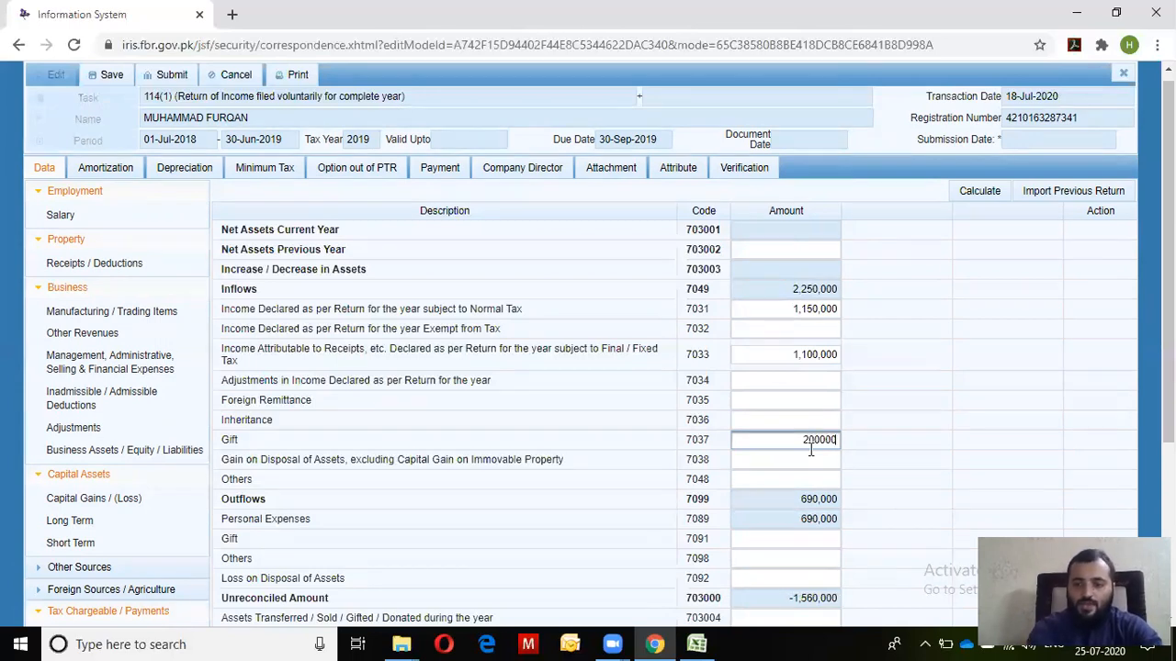
key("Tab")
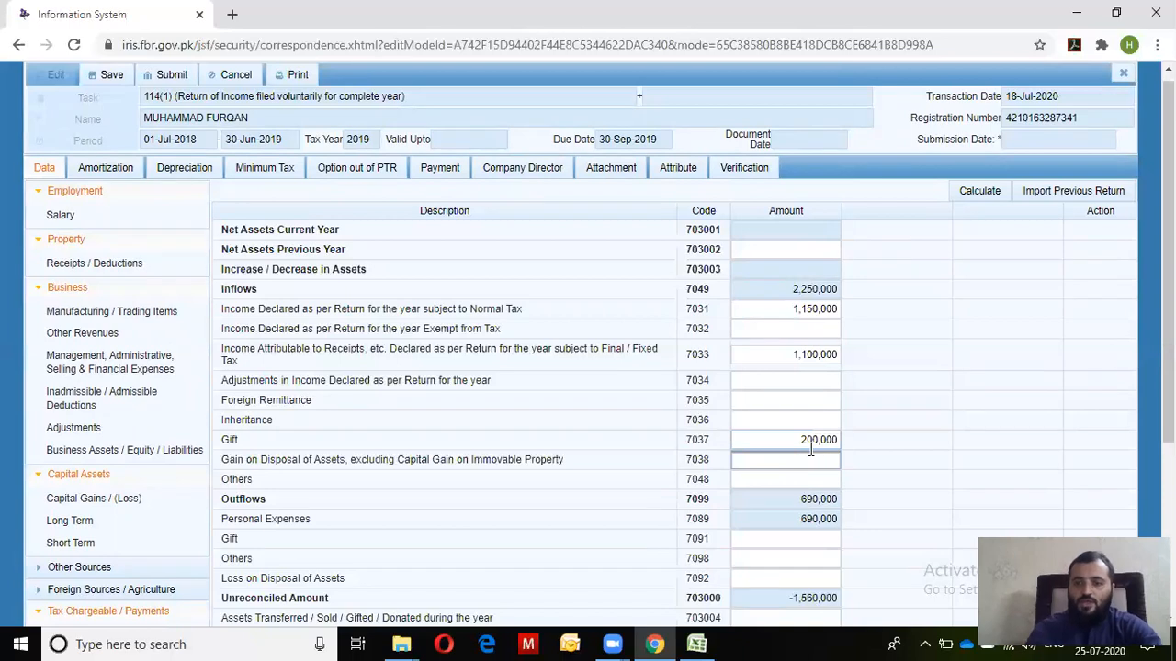
left_click(1002, 195)
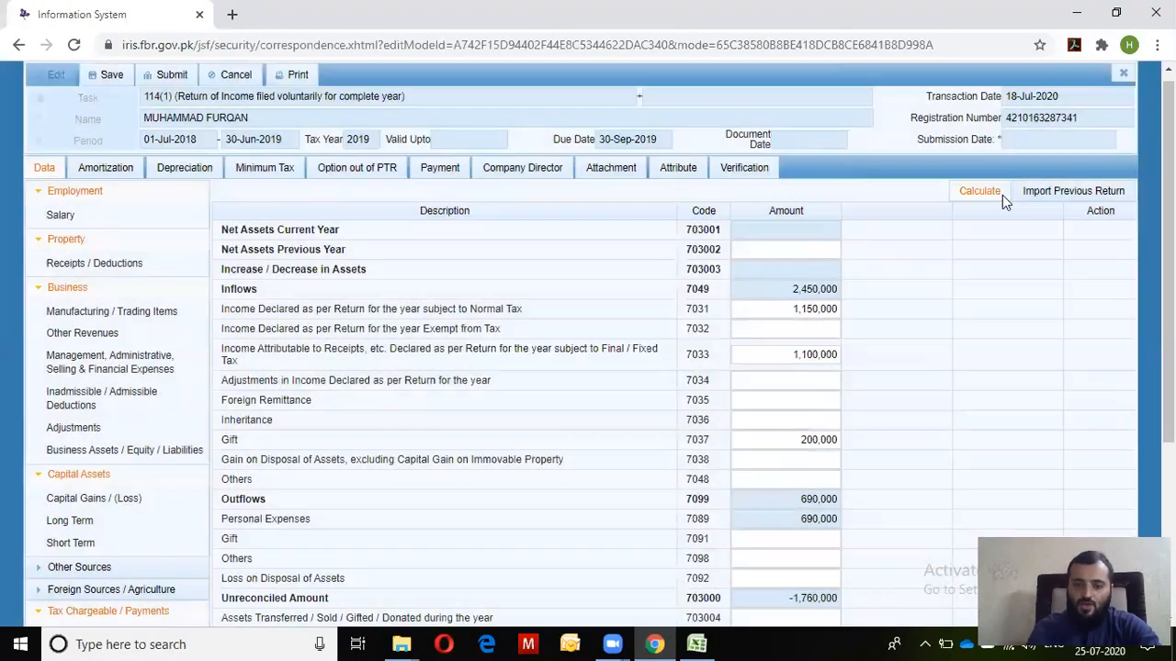
left_click(1002, 194)
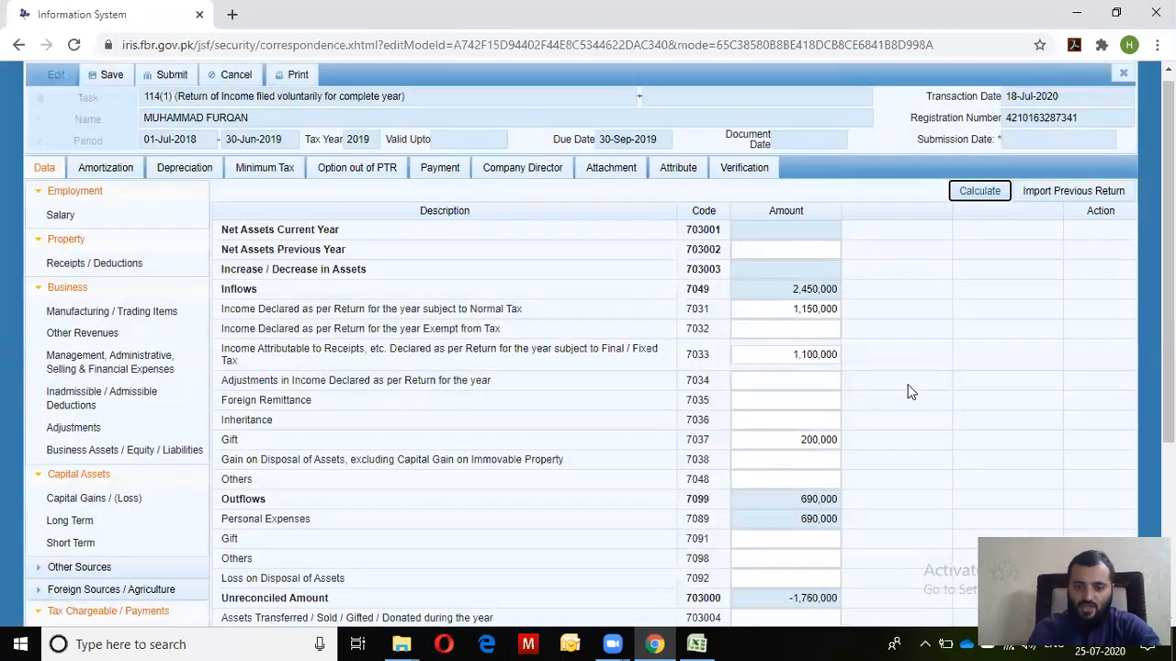
Try and clear an amount in the outflow Gift (7091) field, then review the 200,000 gift
left_click(820, 539)
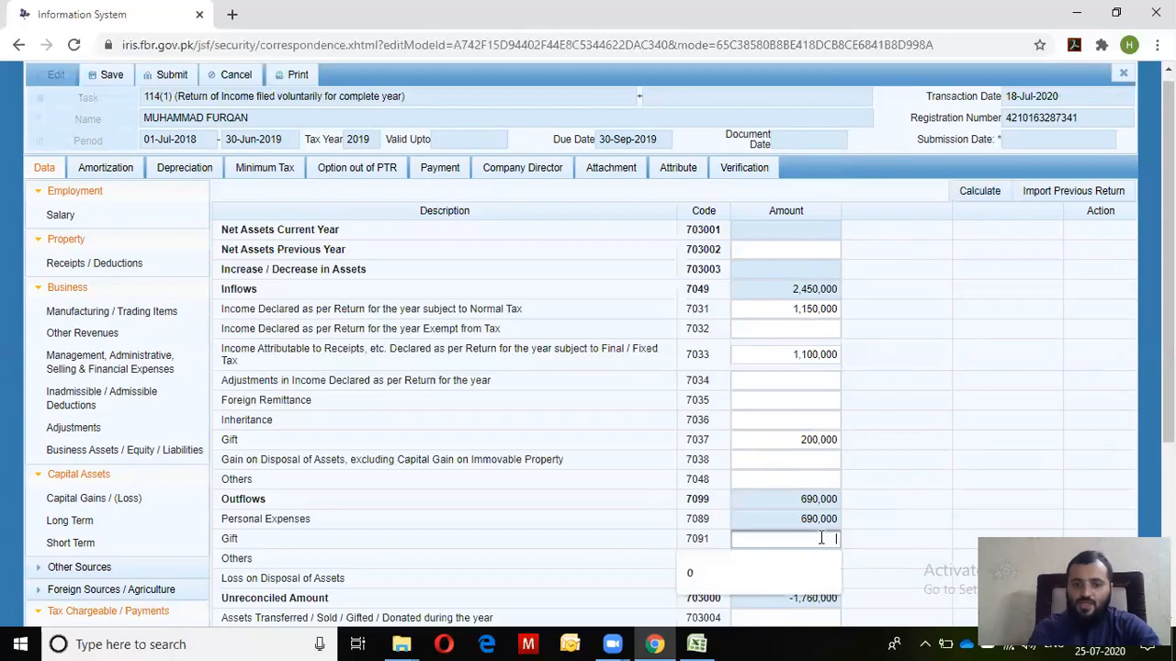
type("2000")
key("BackSpace")
key("BackSpace")
key("BackSpace")
key("BackSpace")
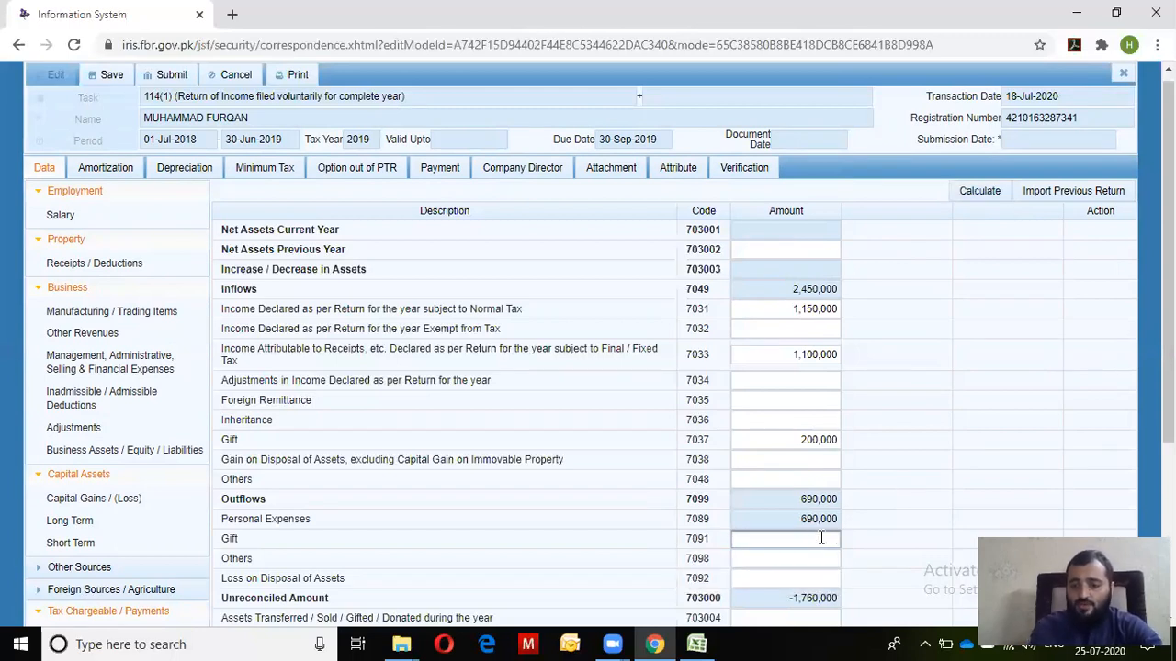
left_click(834, 472)
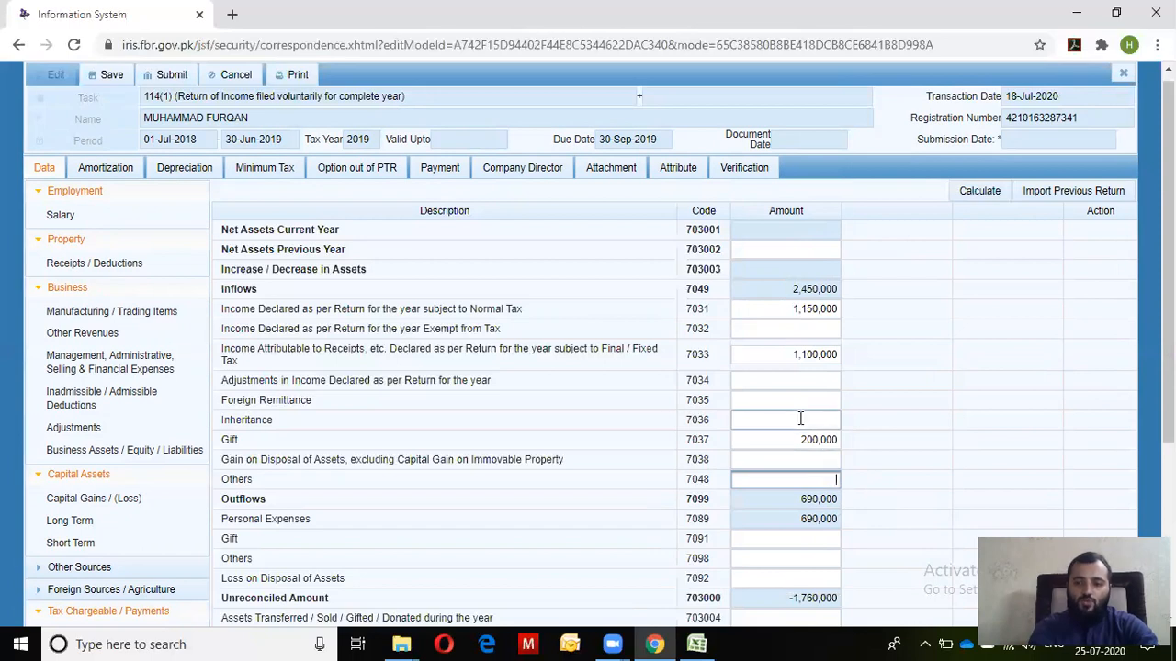
left_click_drag(792, 434, 834, 446)
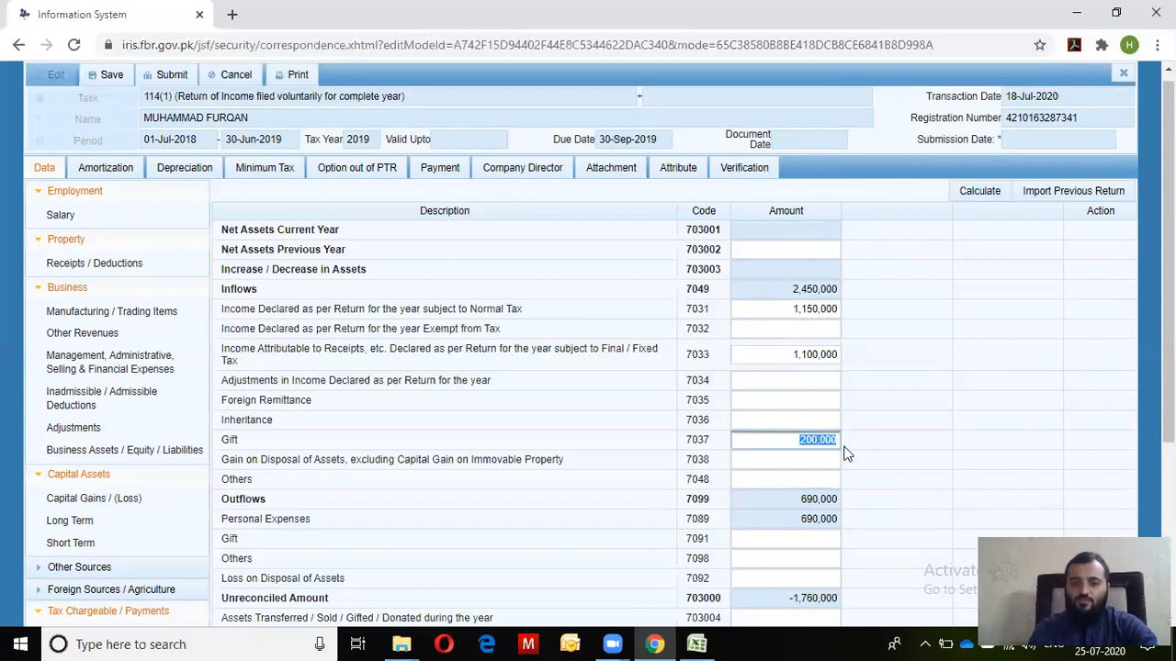
left_click(816, 540)
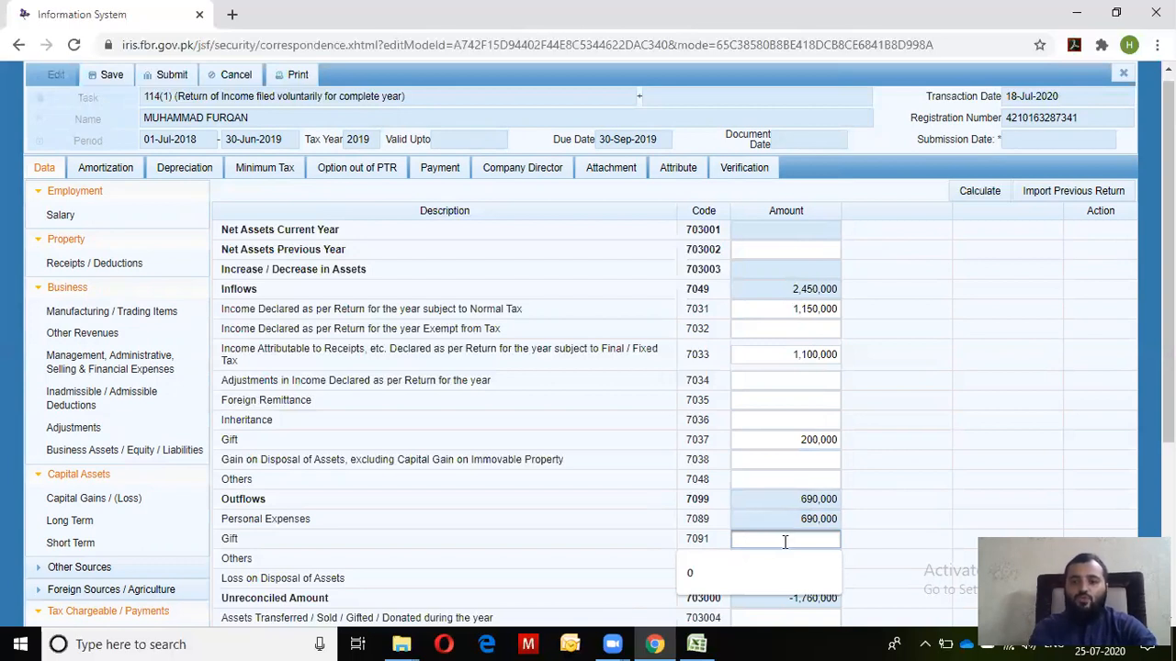
double_click(802, 442)
left_click(802, 442)
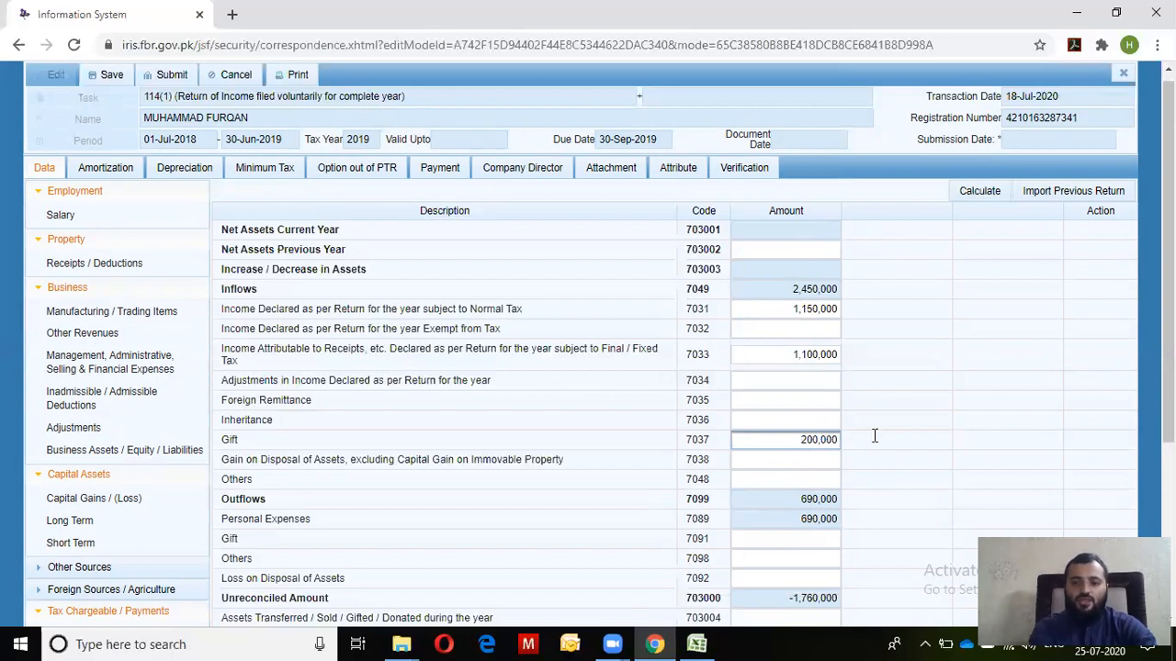
Review the -1,760,000 Unreconciled Amount and place the cursor in Net Assets Previous Year
scroll(874, 433, "down", 1)
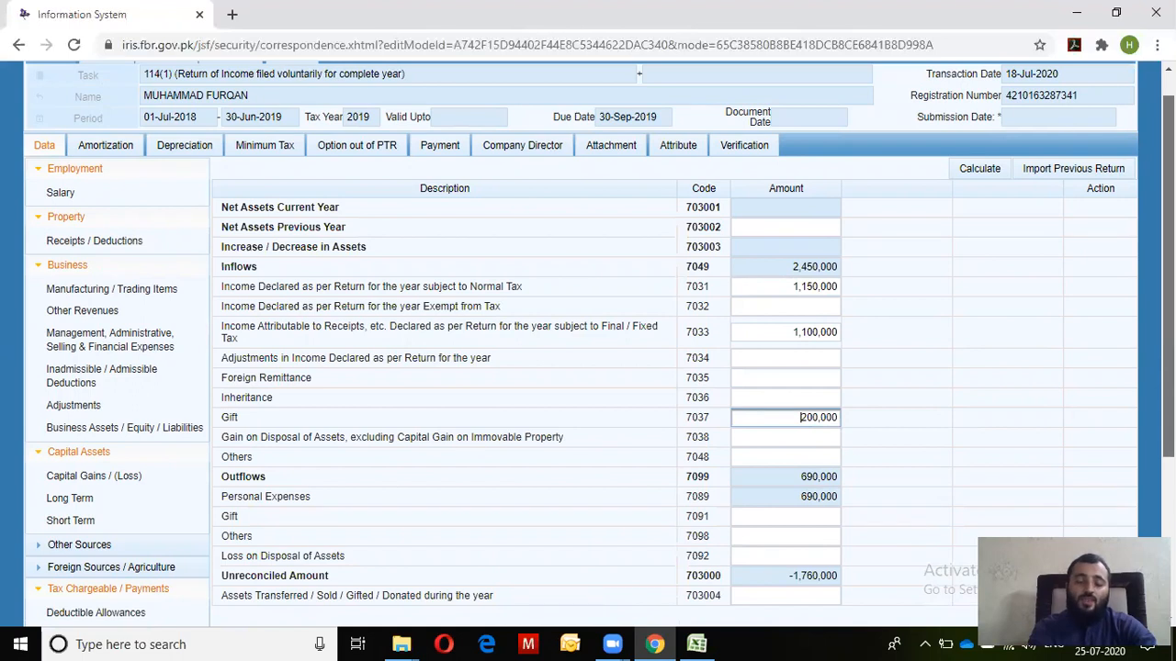
scroll(598, 360, "down", 1)
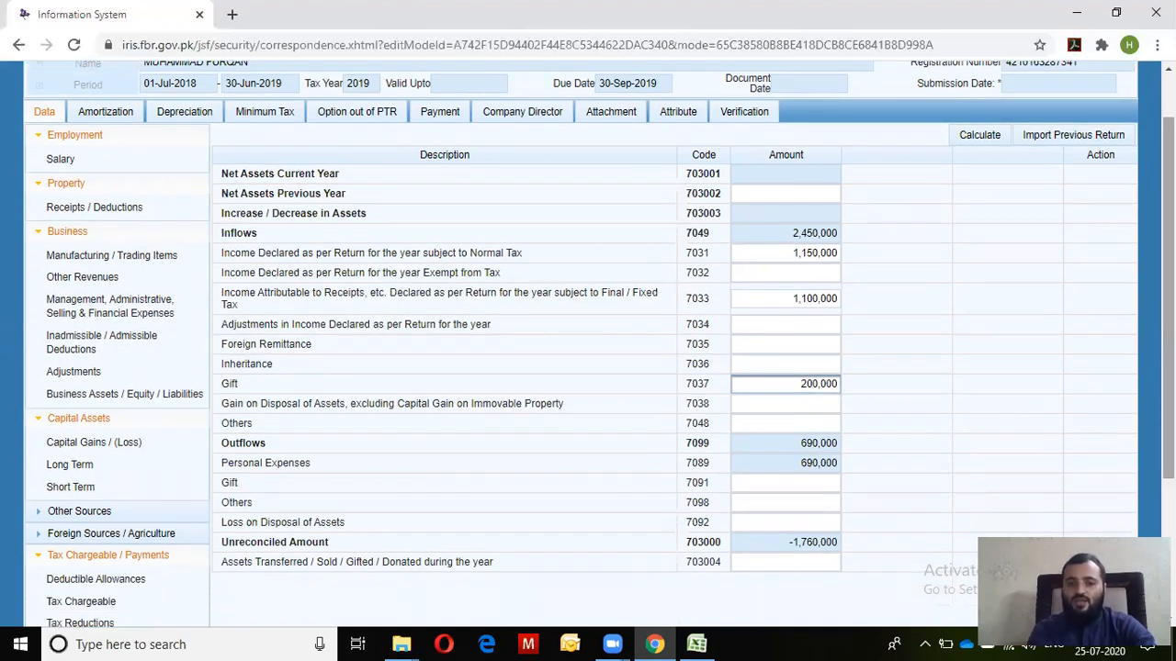
scroll(587, 368, "down", 3)
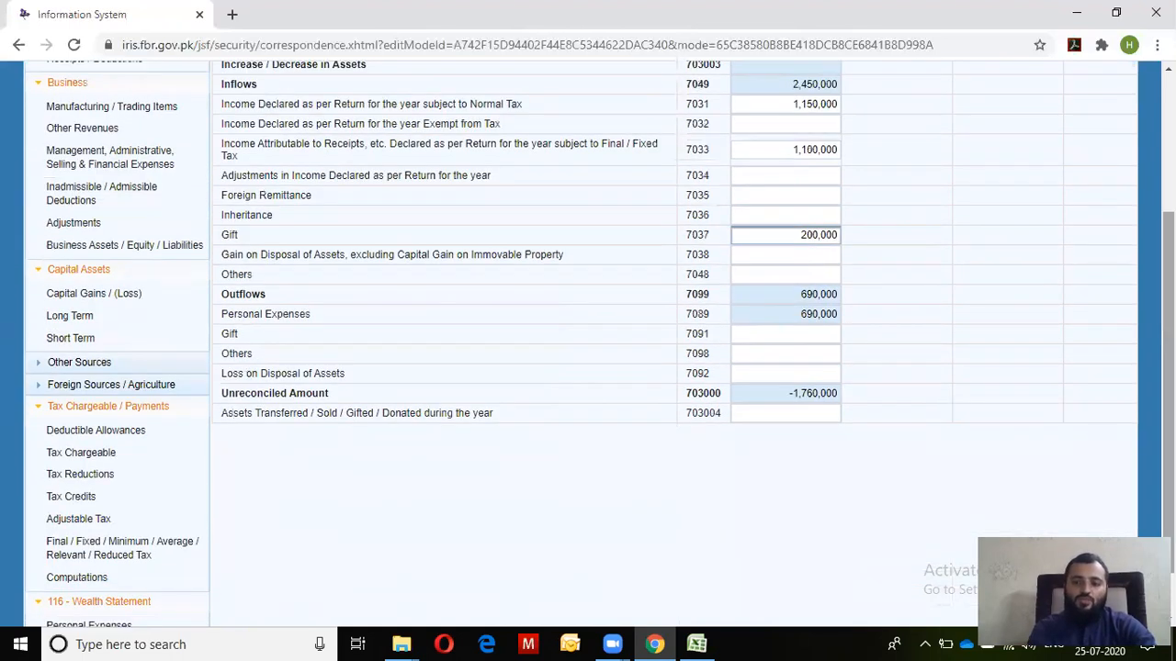
scroll(900, 474, "up", 1)
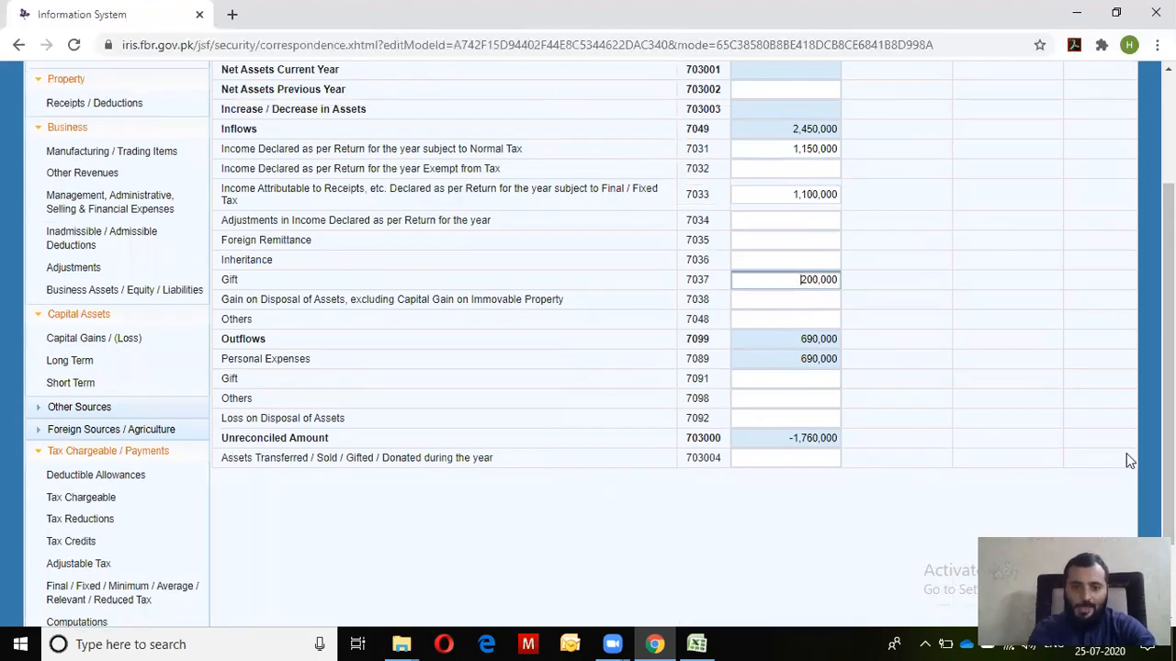
scroll(1168, 367, "up", 2)
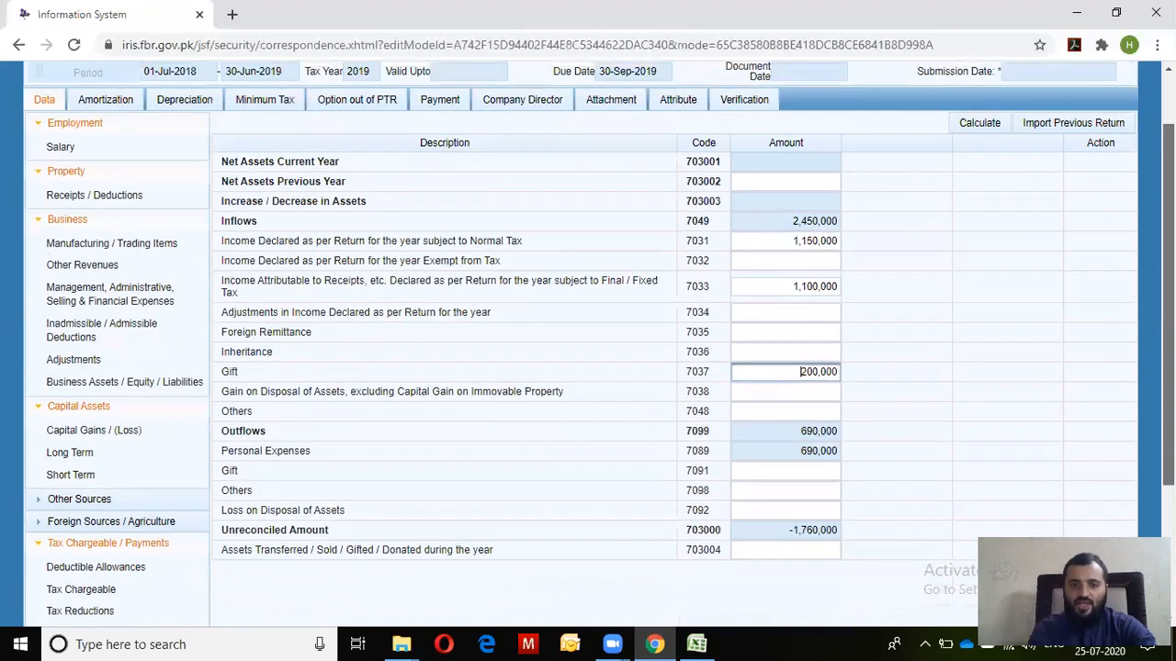
left_click_drag(758, 538, 902, 545)
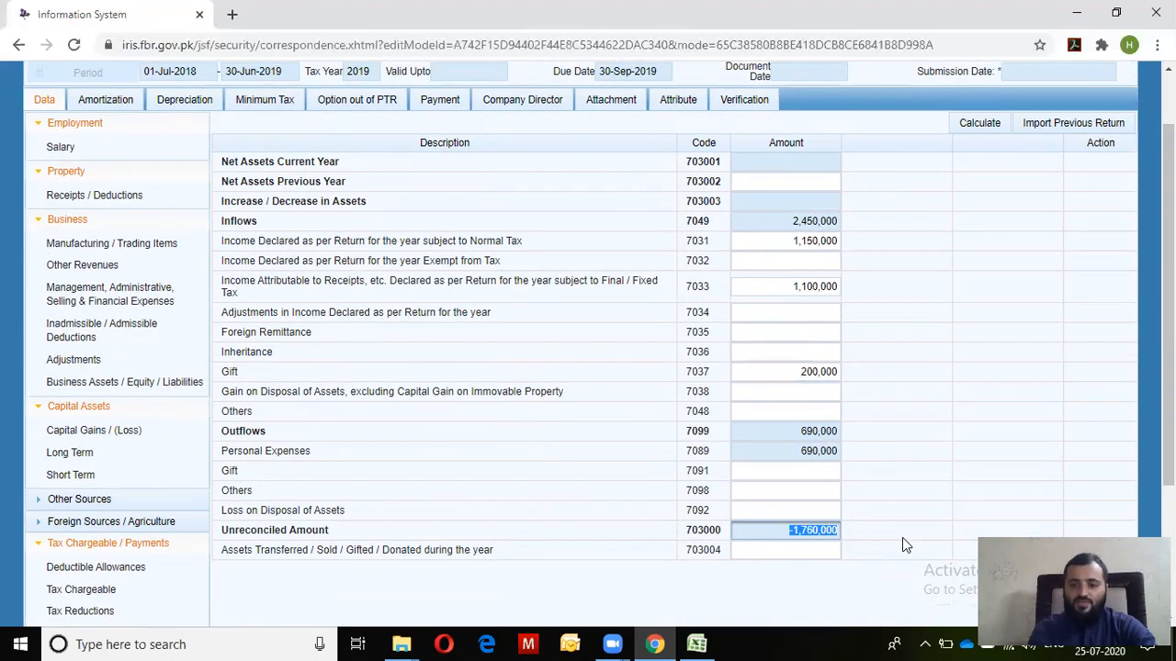
left_click(825, 181)
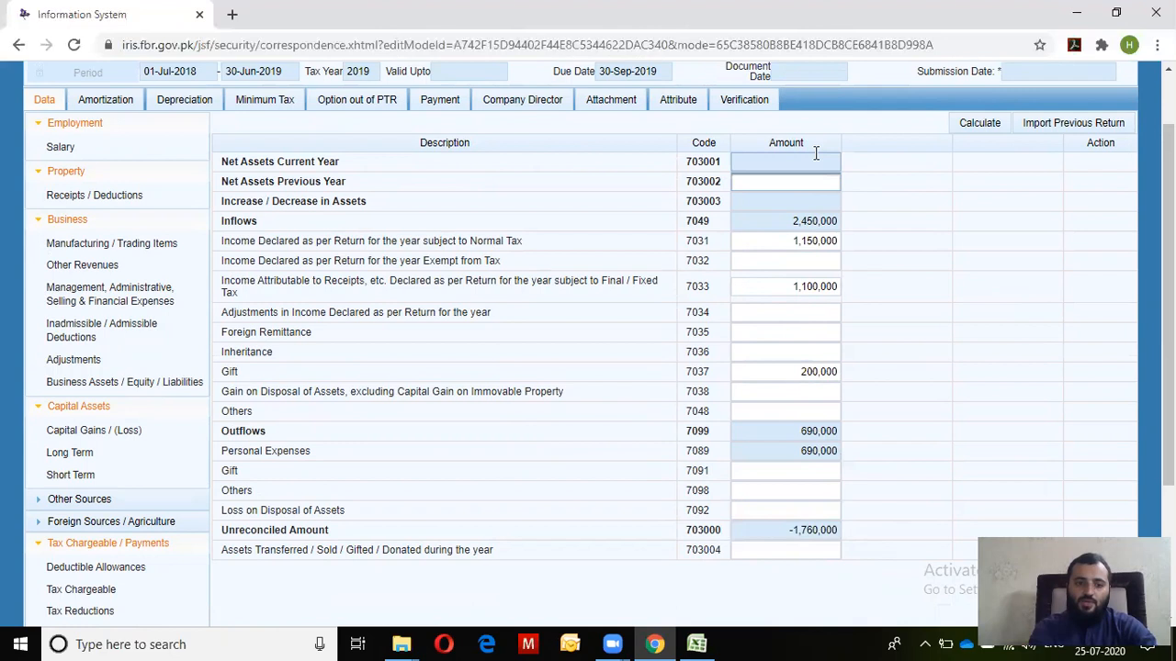
scroll(817, 154, "down", 2)
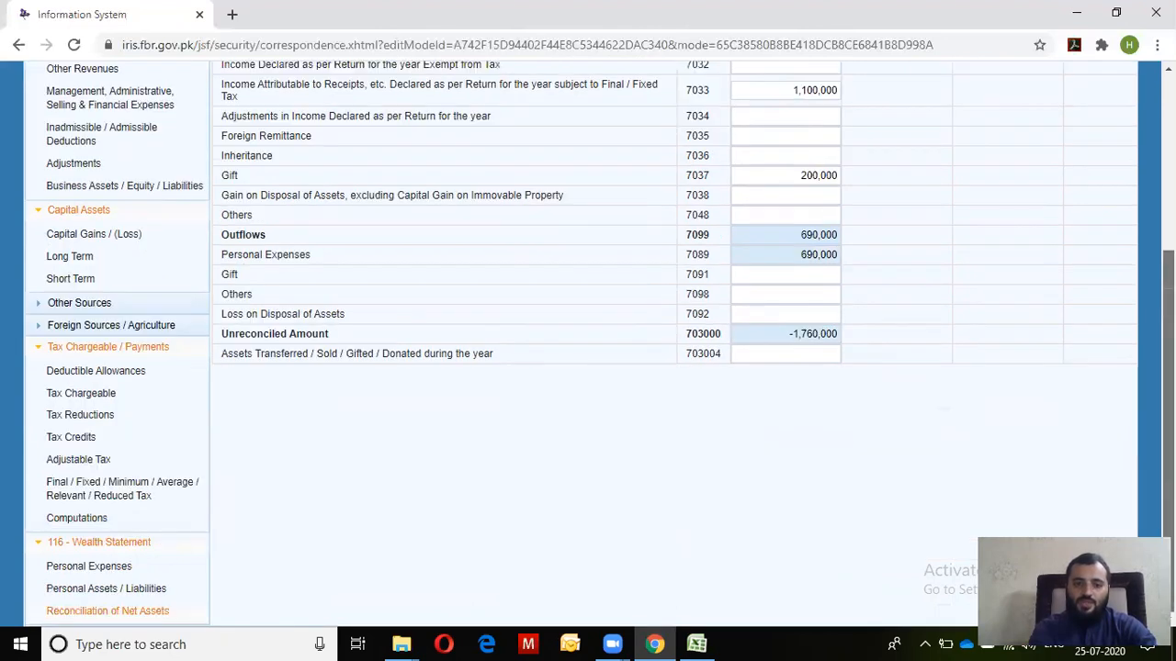
left_click(107, 591)
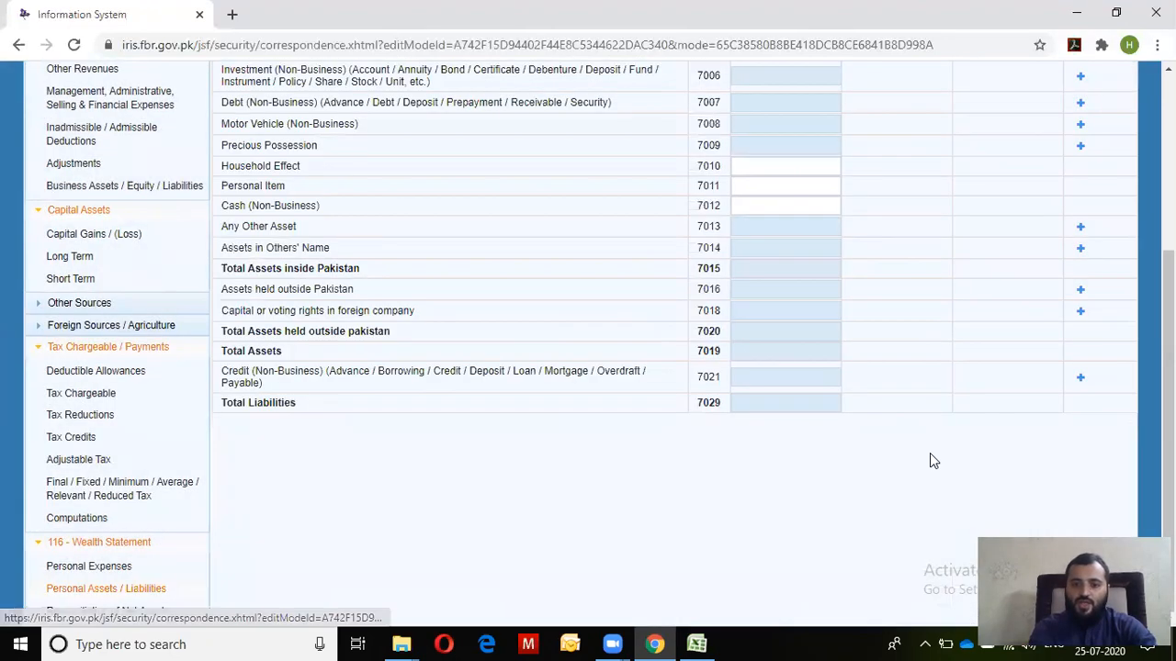
left_click(94, 611)
scroll(1090, 452, "up", 3)
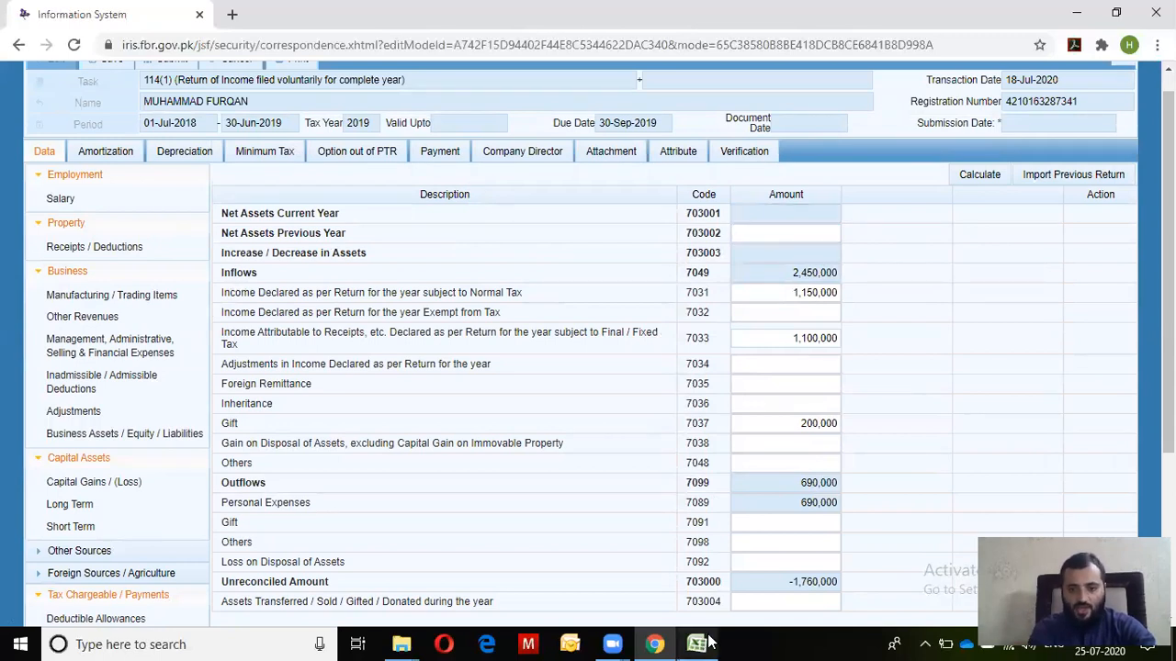
left_click_drag(786, 582, 880, 591)
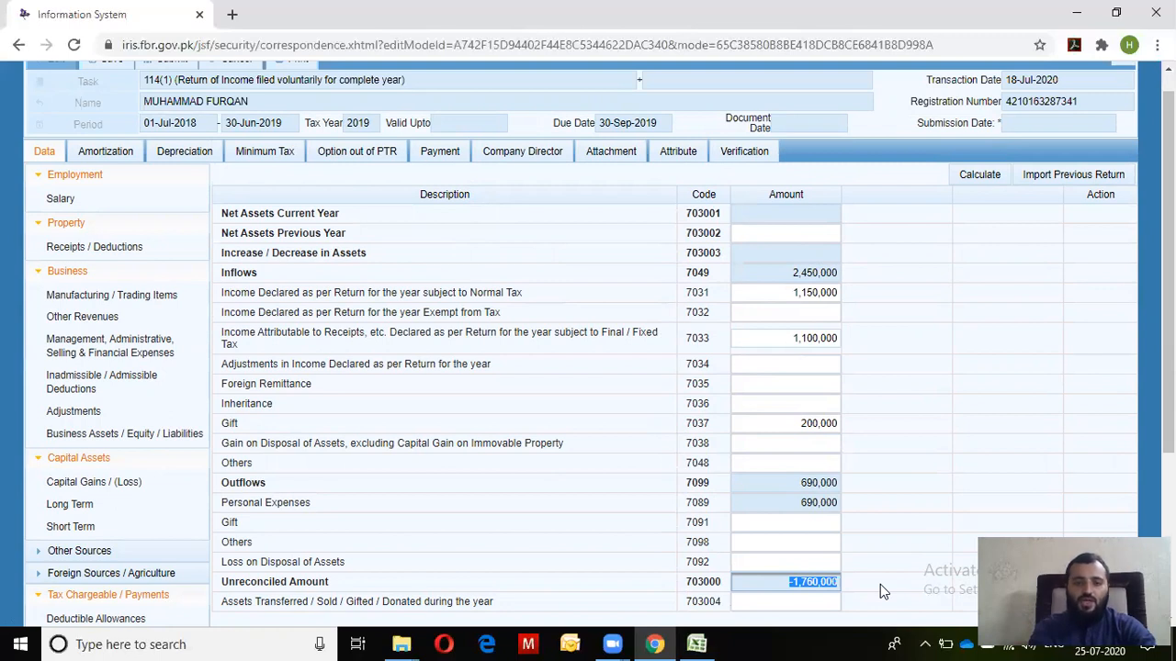
Select the Net Assets Previous Year (703002) field, then switch toward the Excel workbook
left_click(805, 229)
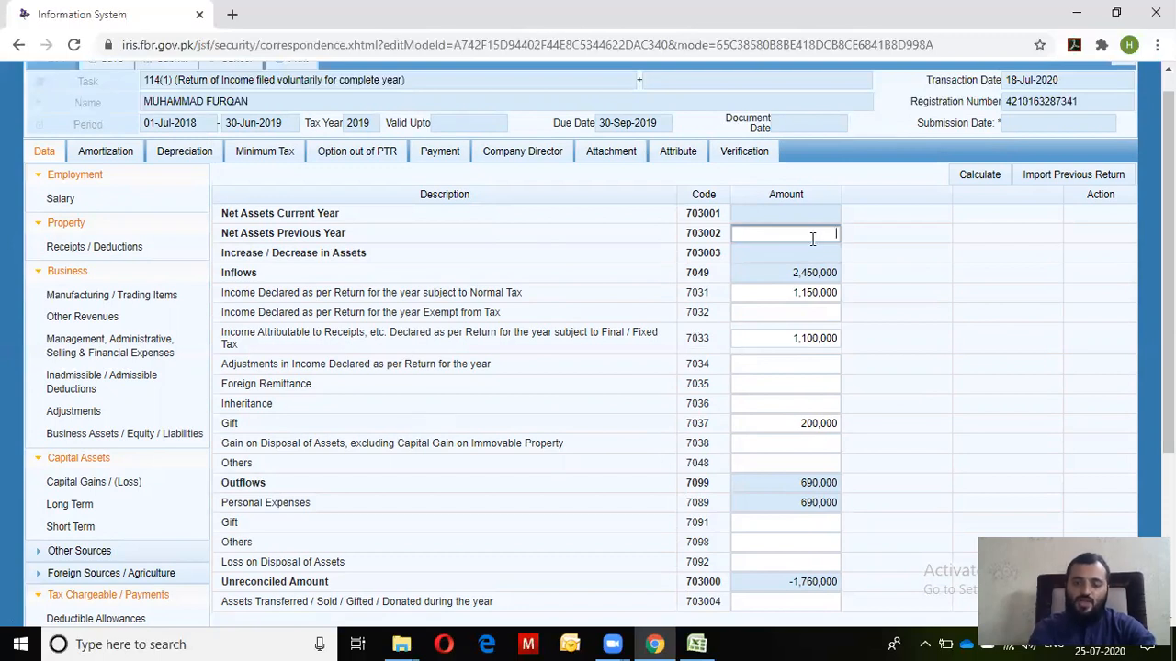
key("alt+Tab")
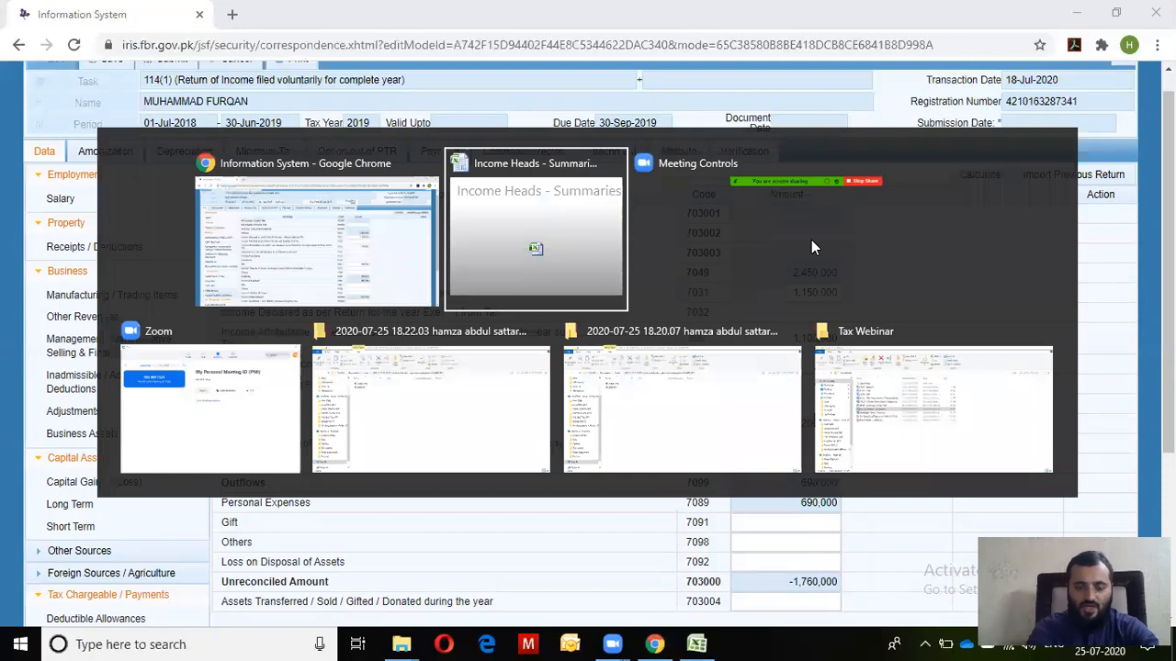
In the Income Heads - Summaries workbook, add a July 2019 heading in F54
left_click(811, 241)
key("alt+Tab")
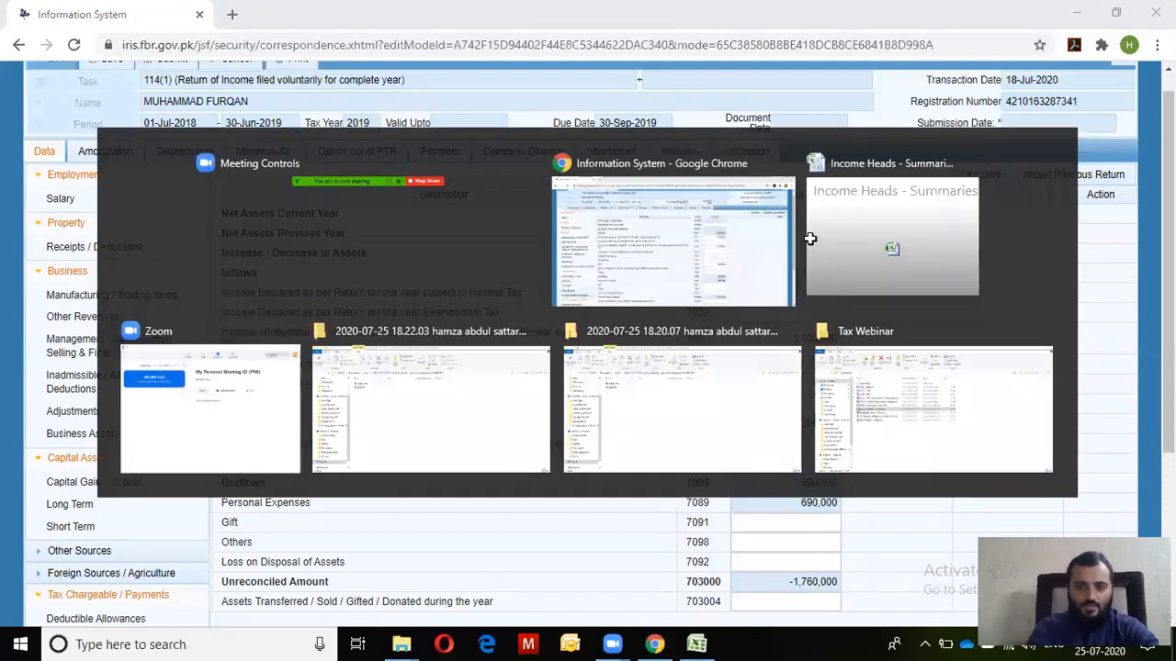
left_click(811, 240)
scroll(809, 239, "down", 9)
key("Right")
key("Right")
key("Right")
key("Right")
key("Right")
key("Up")
key("Up")
key("Up")
key("Up")
key("Up")
key("Up")
key("Up")
key("Up")
key("Left")
key("Left")
key("Up")
type("July 20")
key("BackSpace")
key("BackSpace")
key("BackSpace")
type("2019")
key("Return")
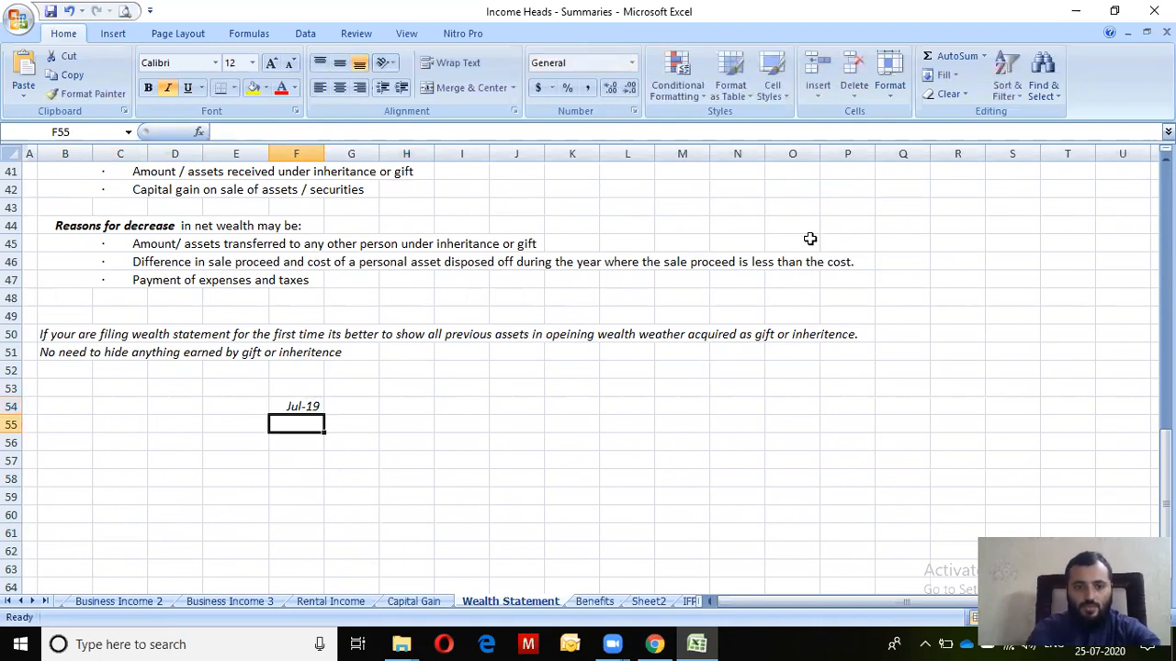
List Cash, Bank Balance, Property and Car in column E, widening it to fit
key("Left")
type("Cash")
key("Return")
type("Bank Balance")
key("Return")
type("Property")
key("Return")
type("Car")
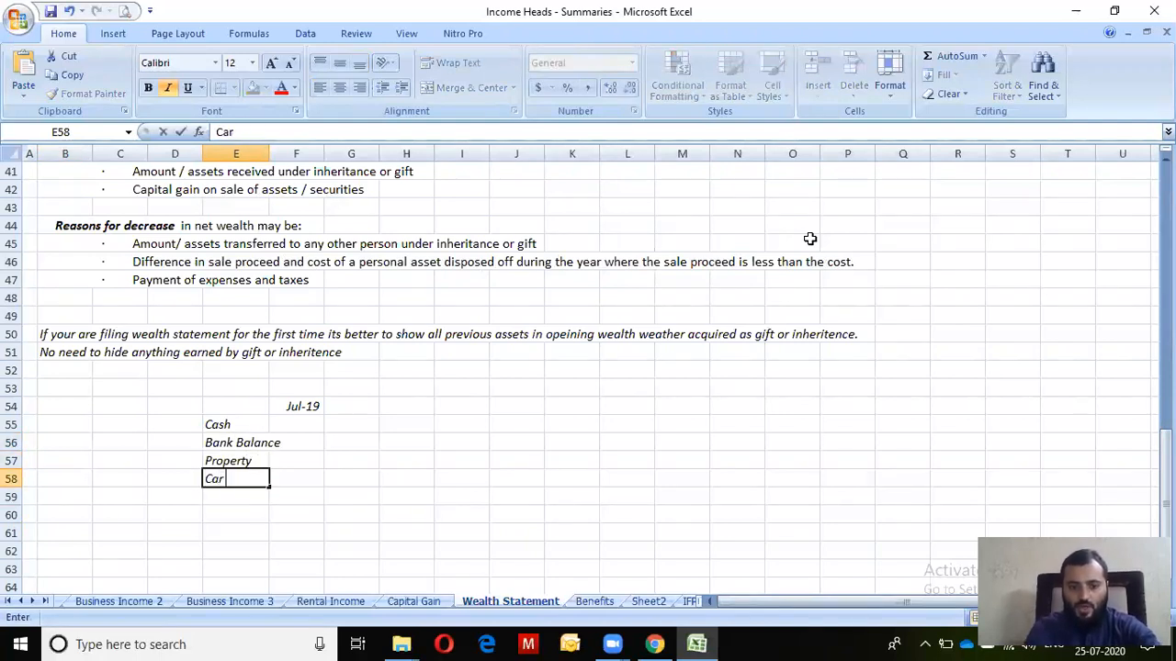
key("Up")
key("Up")
left_click_drag(273, 152, 345, 152)
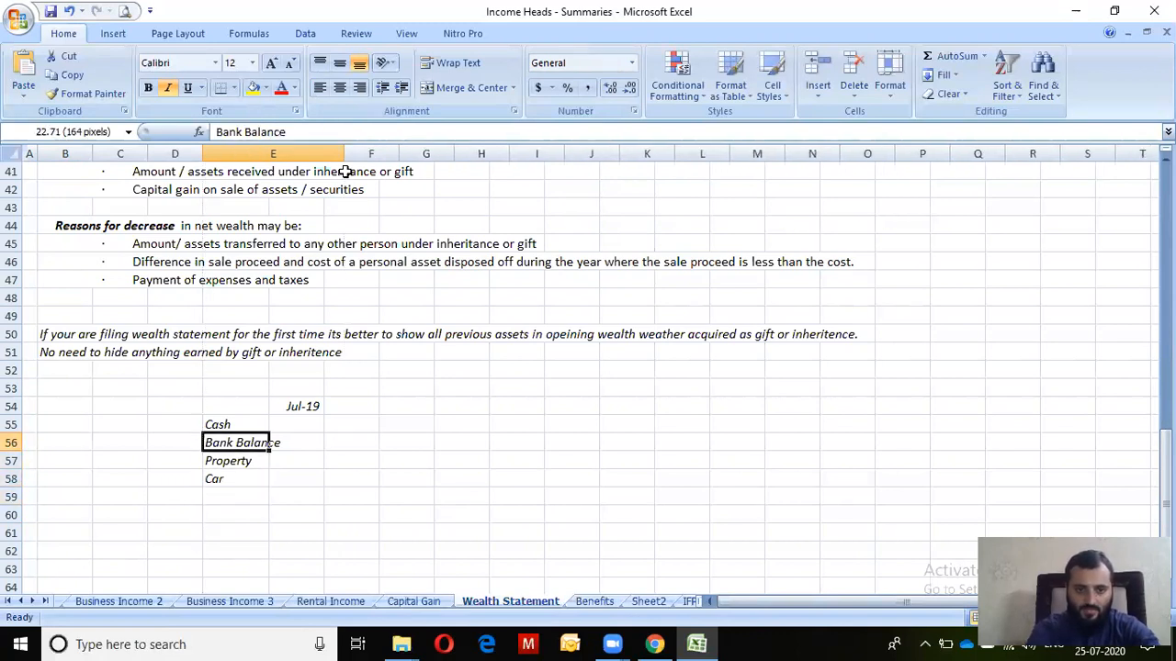
Enter 15,000 cash and 200,000 bank balance, formatting F55:F59 with commas and no decimals
left_click(391, 426)
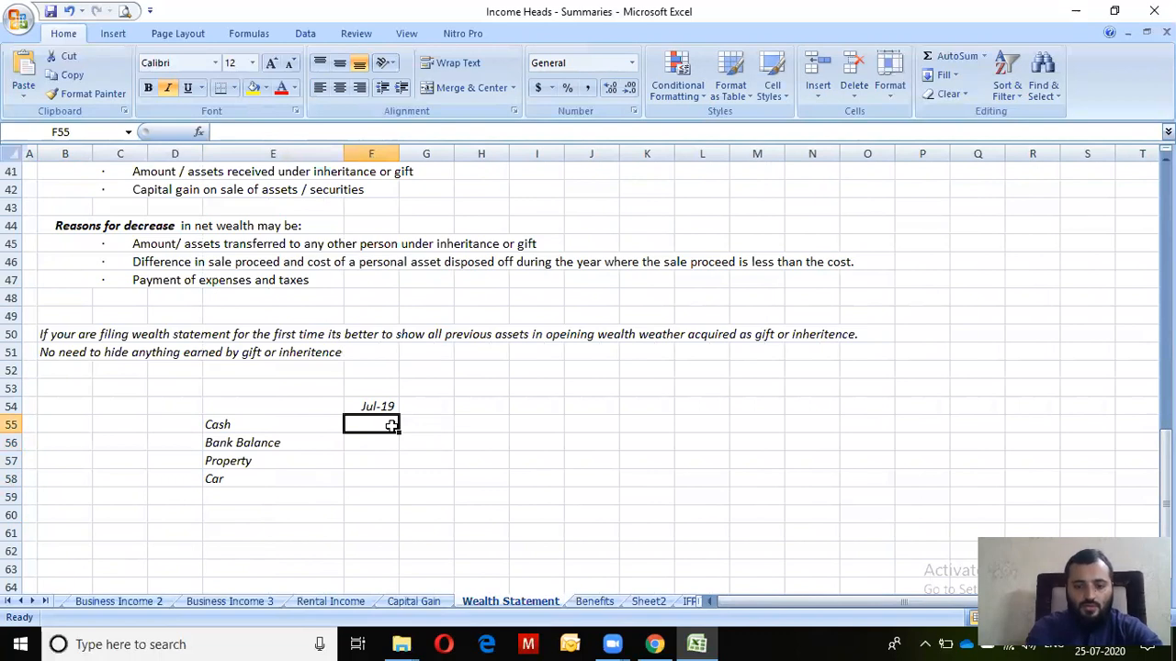
type("15000")
key("Return")
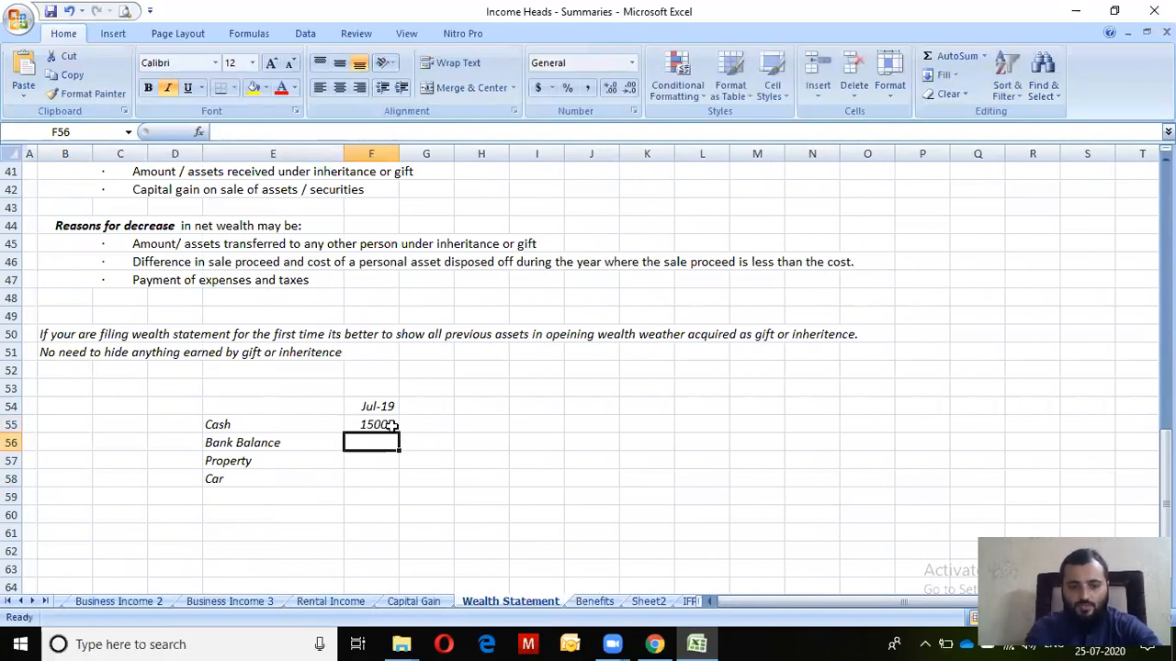
type("200000")
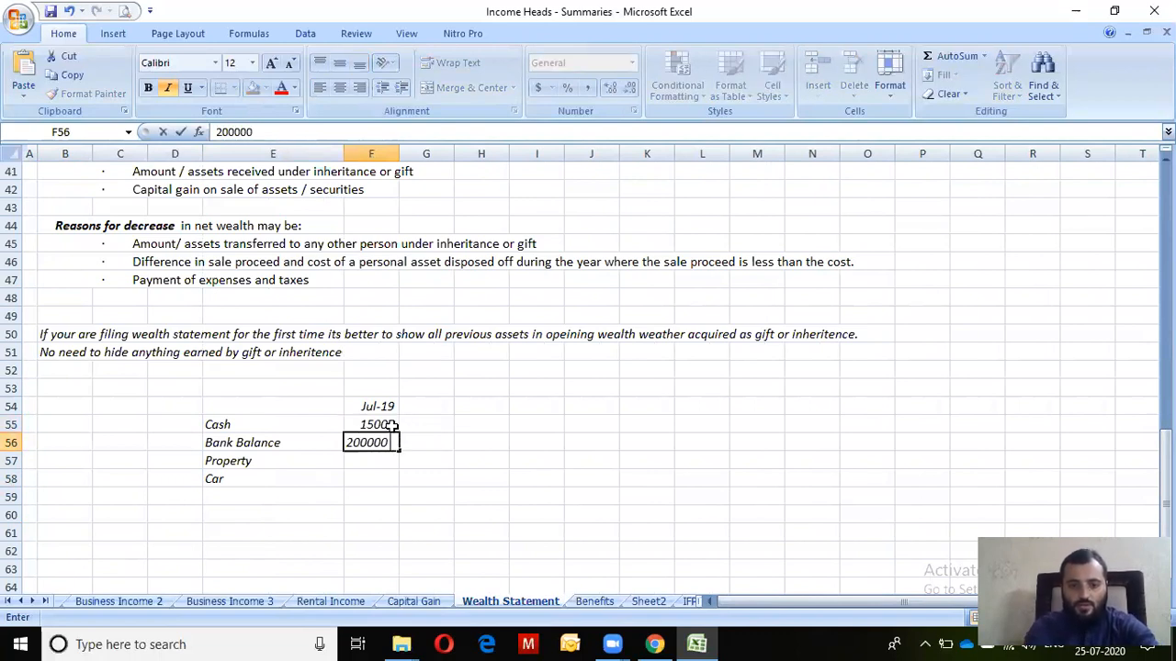
key("Return")
left_click(390, 424)
key("shift+Down")
key("shift+Down")
key("shift+Down")
key("shift+Down")
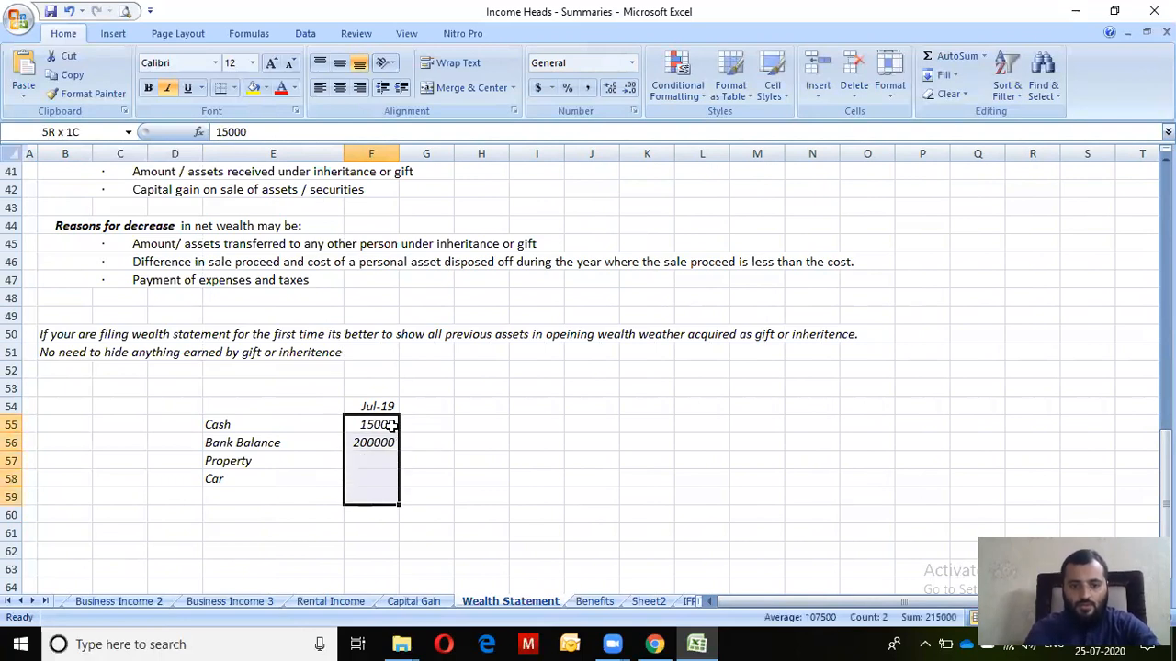
left_click(588, 89)
left_click(630, 88)
left_click(630, 88)
left_click_drag(425, 155, 449, 155)
Enter the property value 1,500,000 and the car value 850,000
left_click(429, 456)
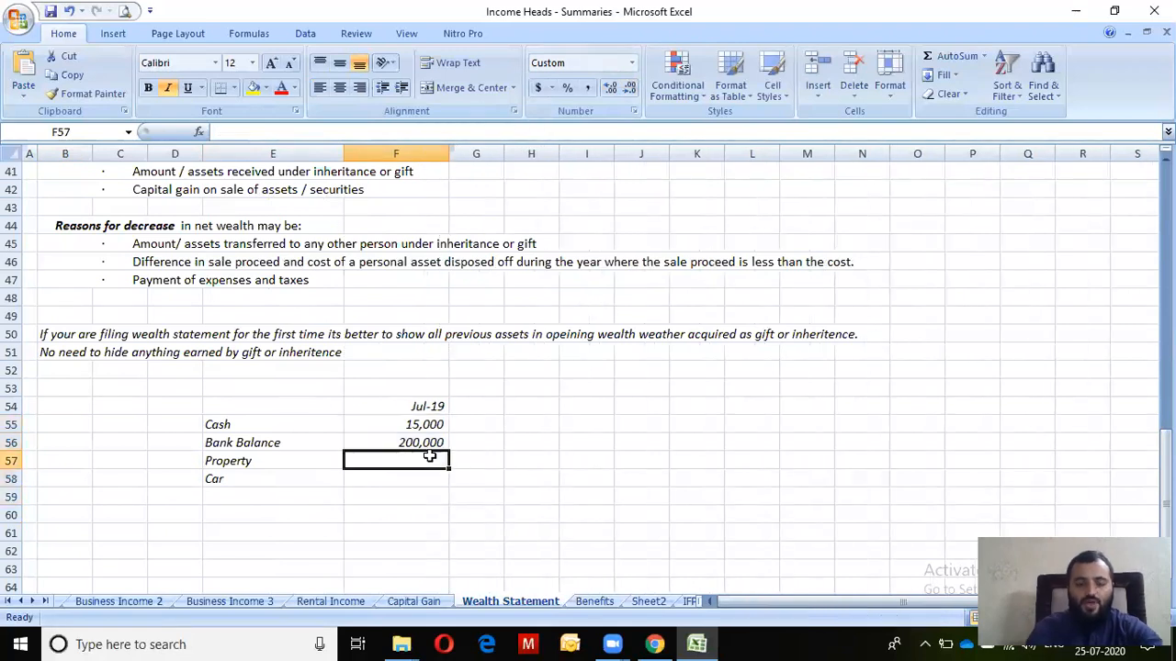
type("1")
type("50")
key("BackSpace")
key("BackSpace")
type(",500")
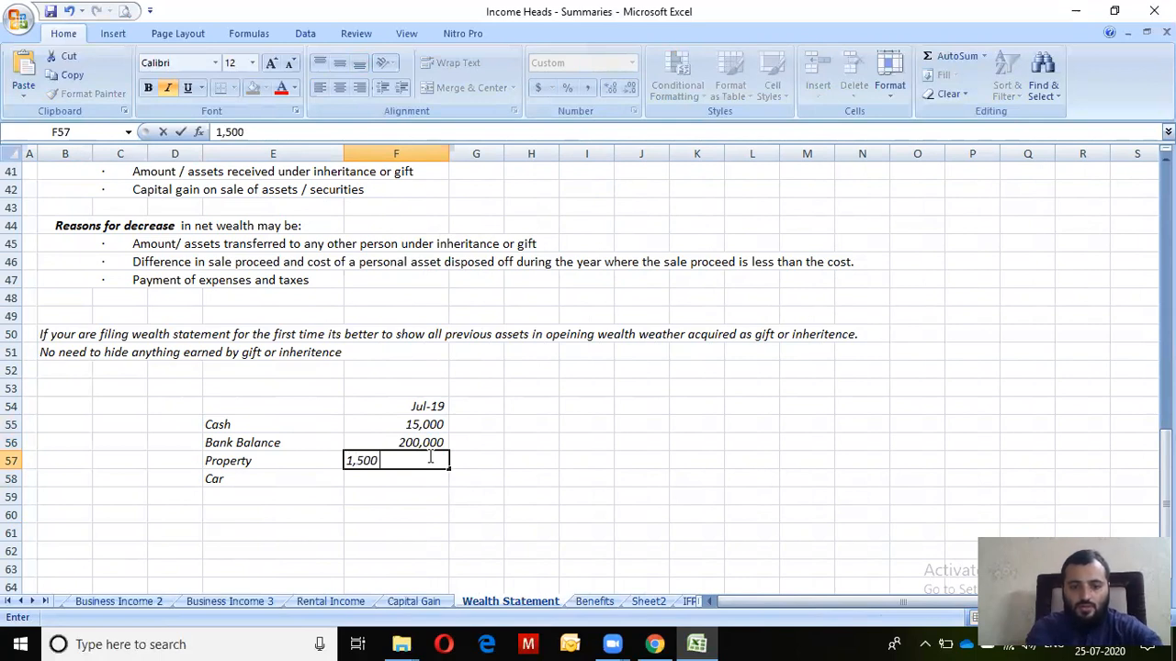
type(",000")
key("Return")
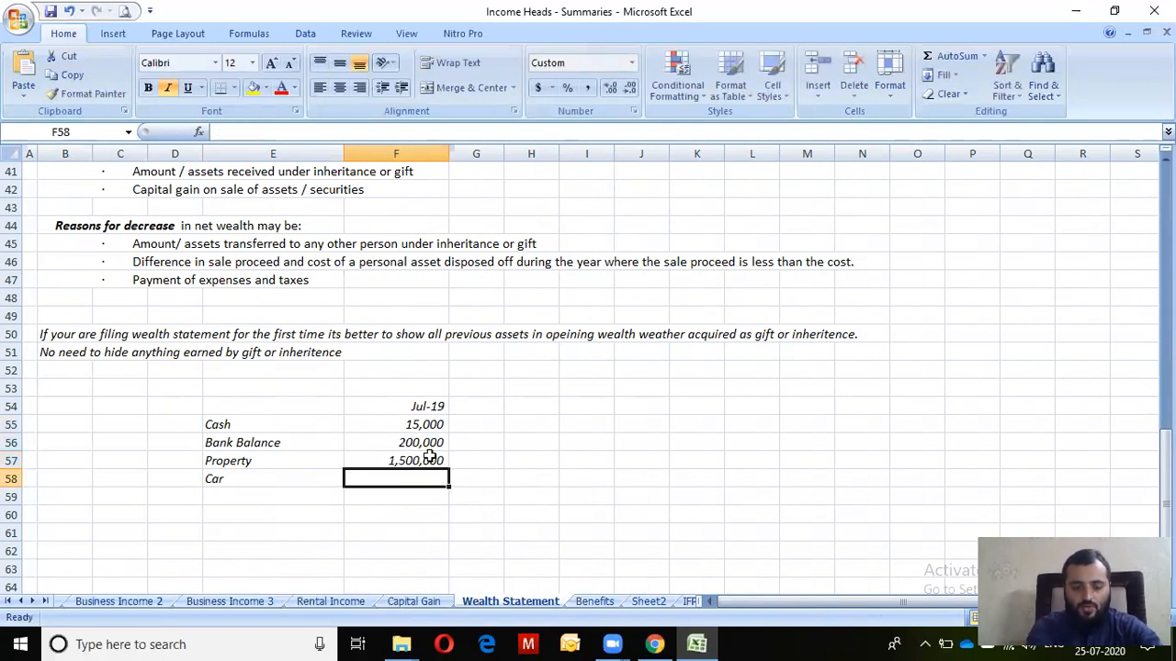
type("85")
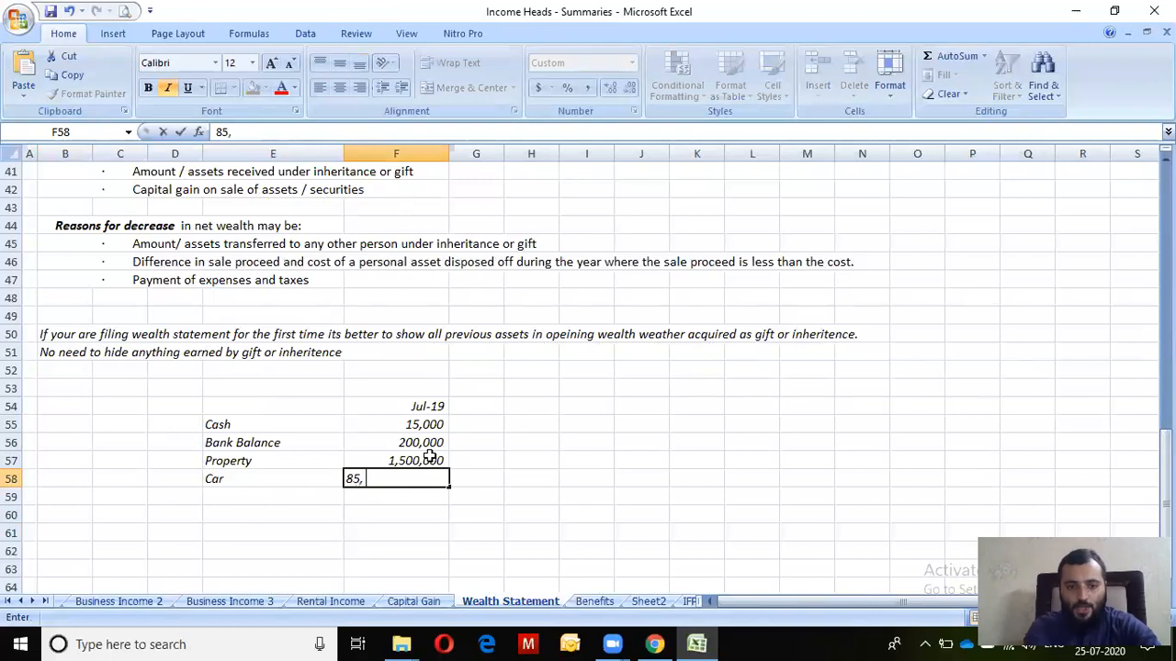
type("0,000")
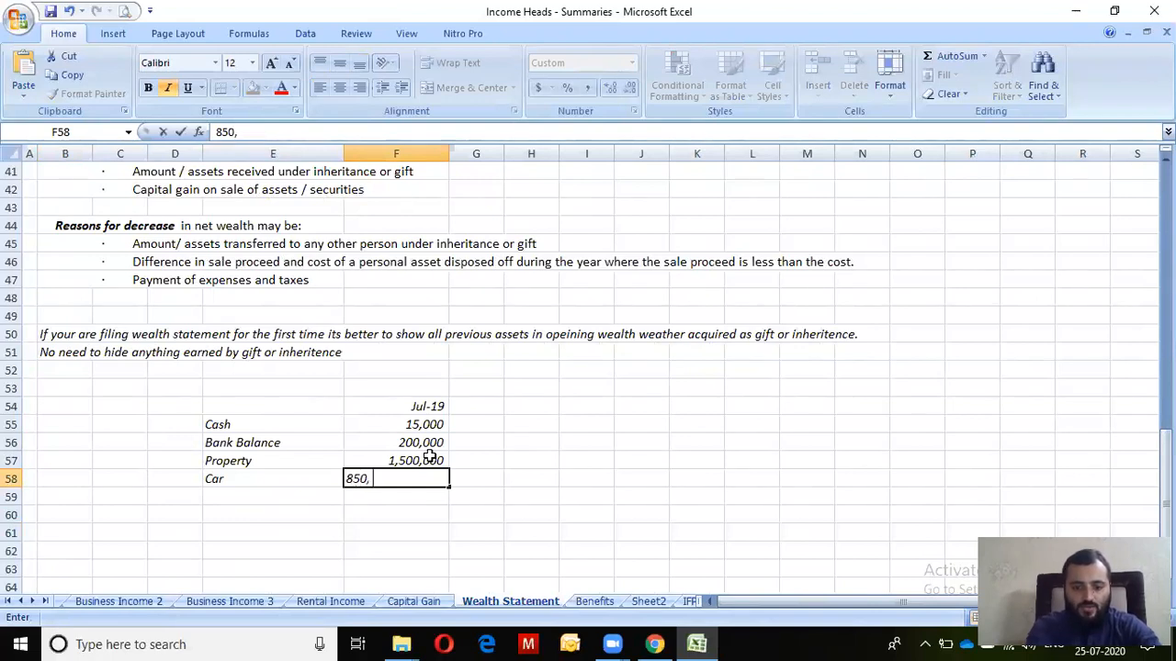
key("Return")
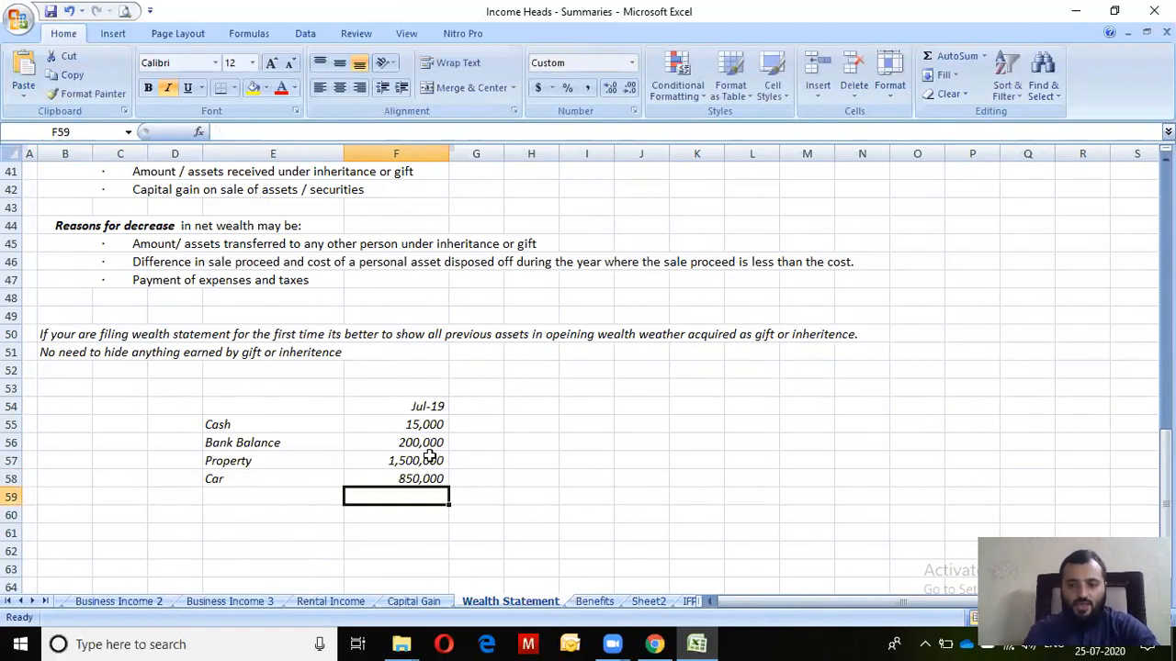
key("Down")
key("Up")
key("Down")
key("Up")
AutoSum the assets to a bold 2,565,000 in F59, label it Opening Assets, and copy it
key("alt+equal")
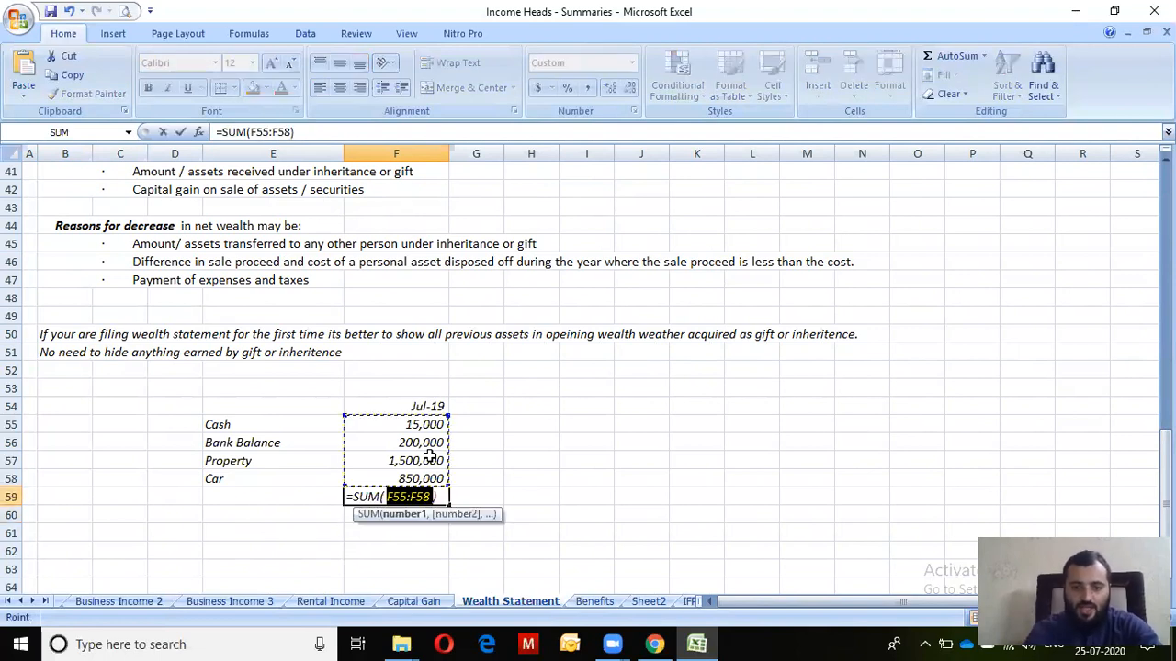
key("Return")
key("Up")
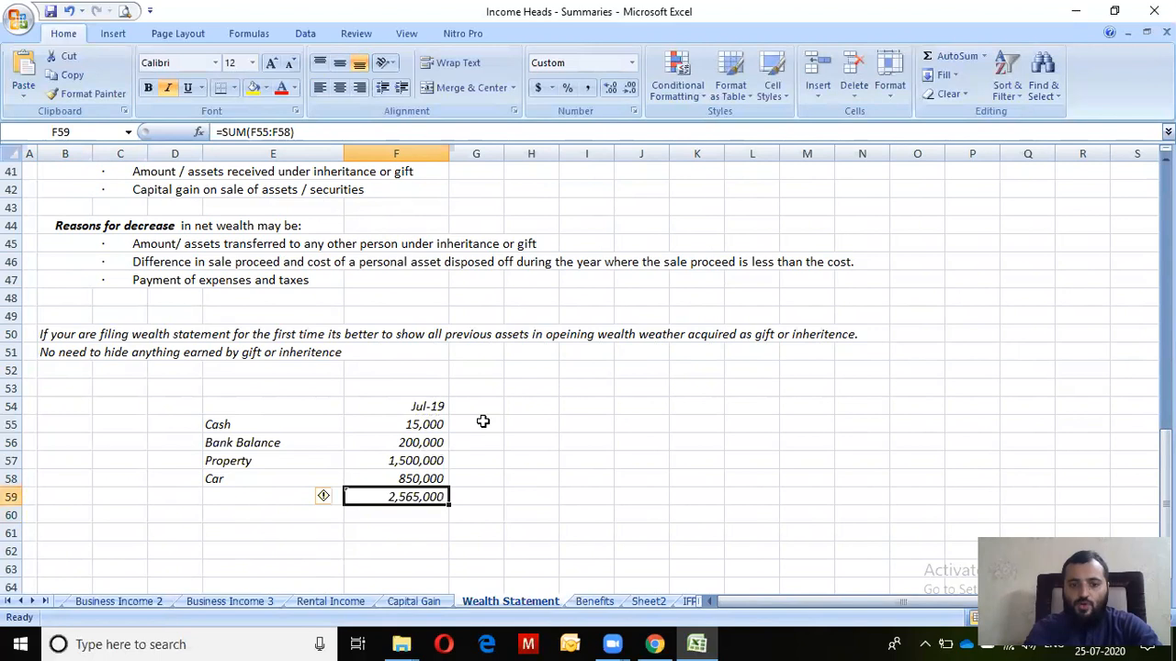
key("ctrl+b")
key("Right")
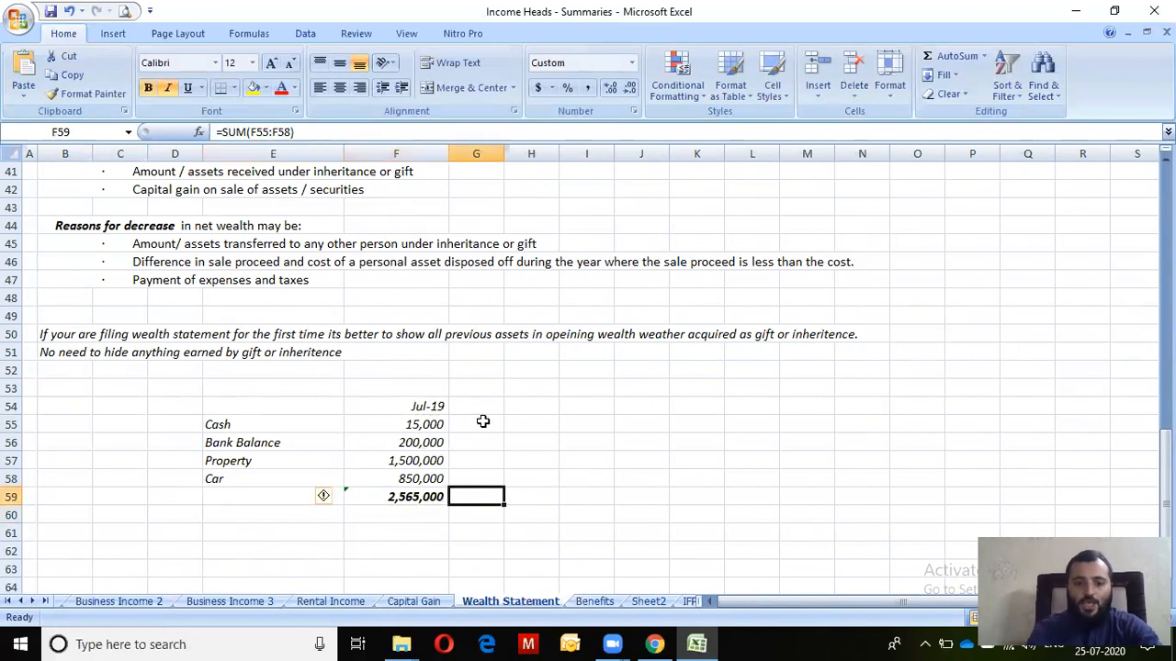
type("Openin")
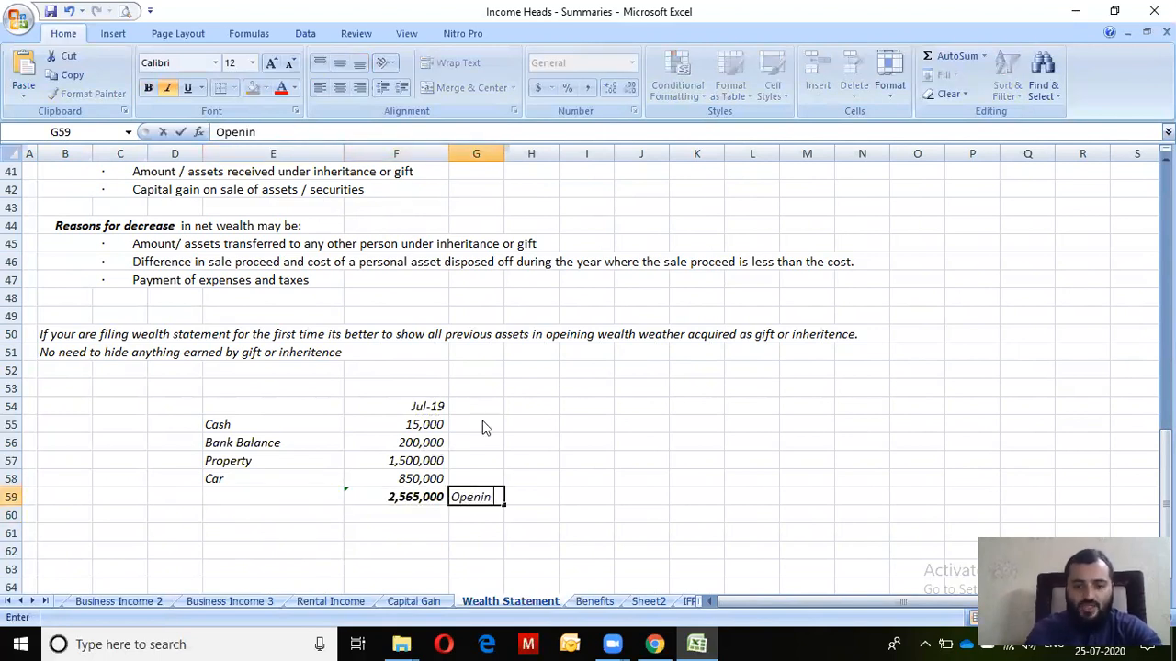
type("g Assets")
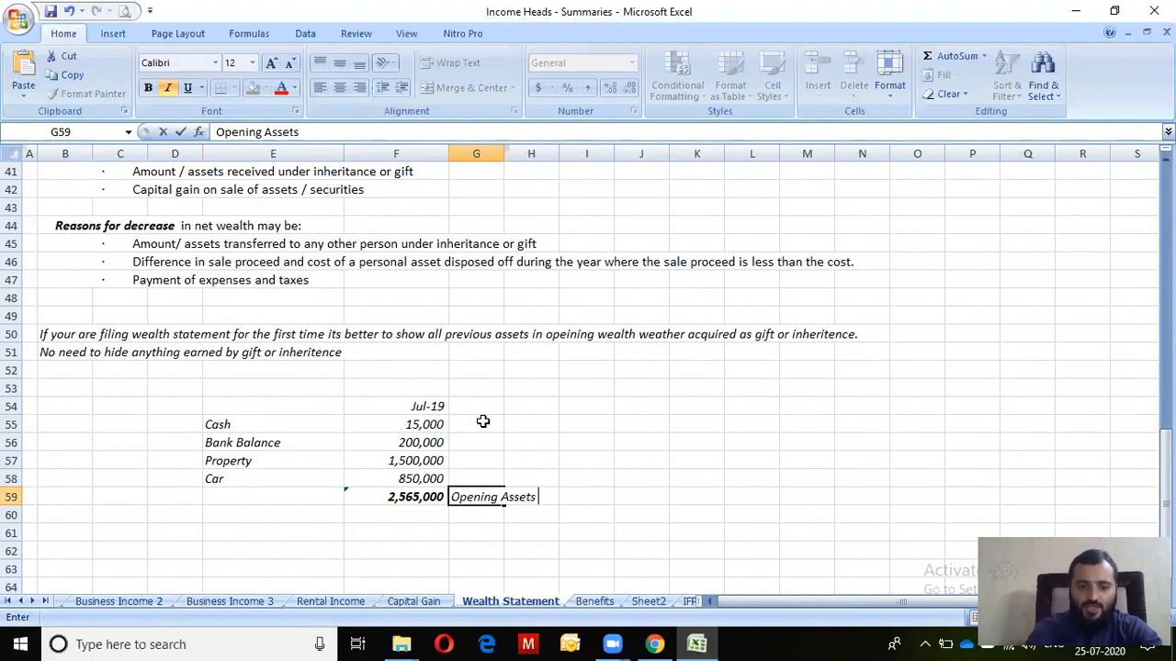
key("Return")
key("Left")
key("Up")
key("ctrl+c")
Paste 2,565,000 into Net Assets Previous Year and recalculate, giving -4,325,000 unreconciled
key("alt+Tab")
key("alt+Tab")
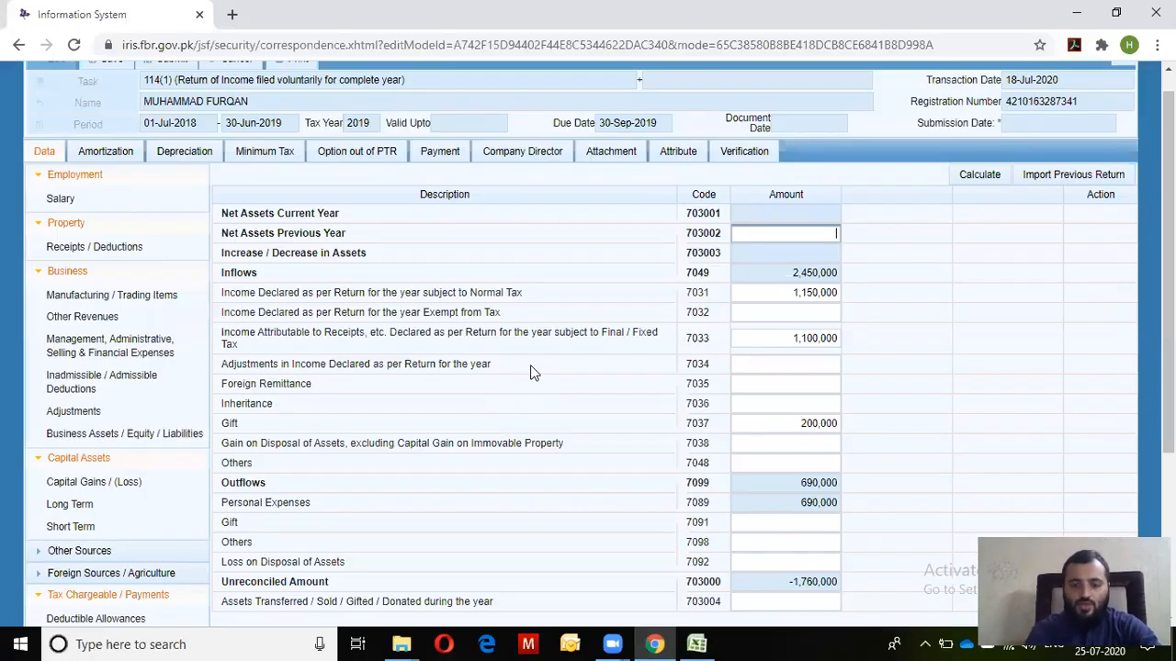
key("ctrl+v")
left_click(997, 169)
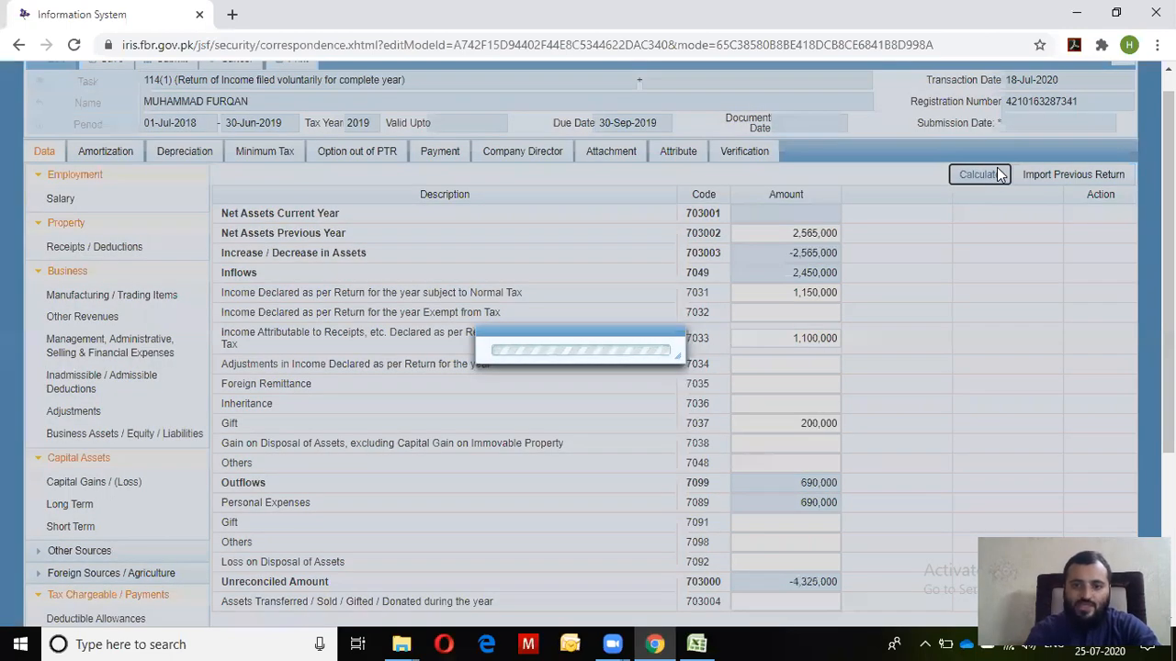
scroll(919, 293, "down", 1)
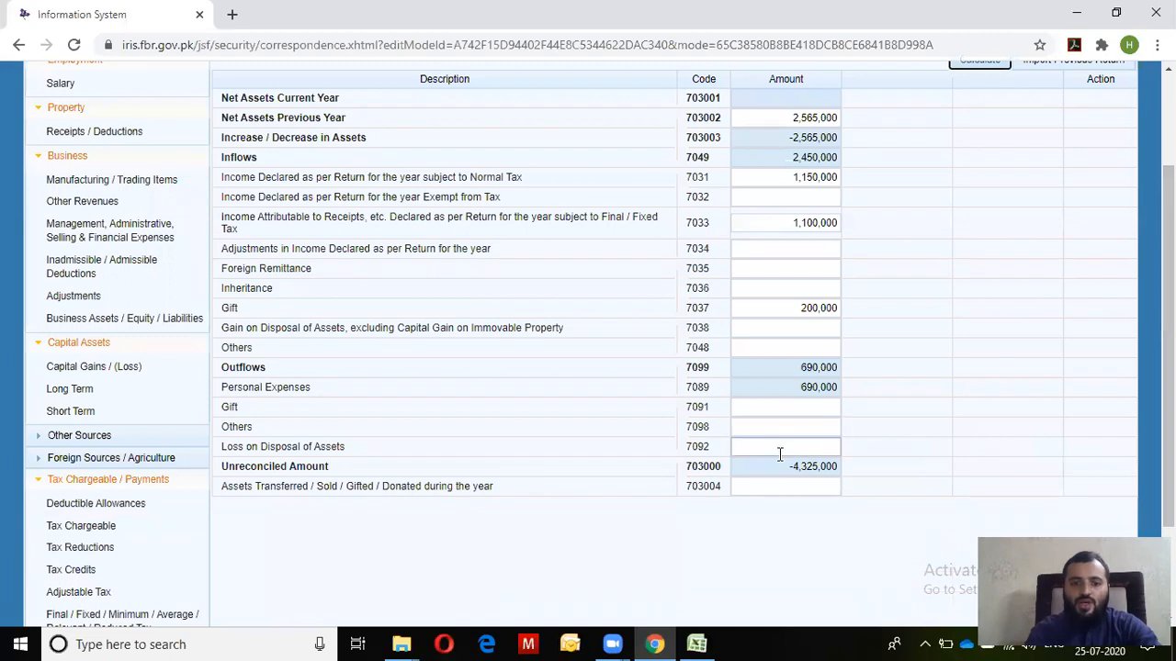
left_click(769, 470)
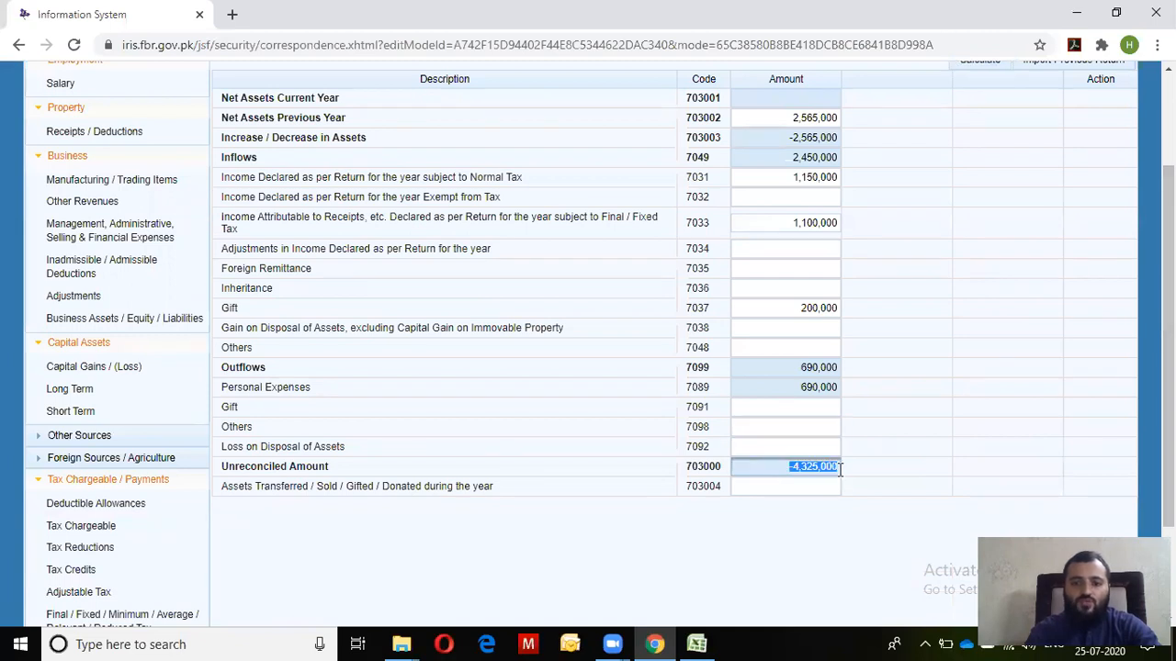
scroll(704, 501, "down", 1)
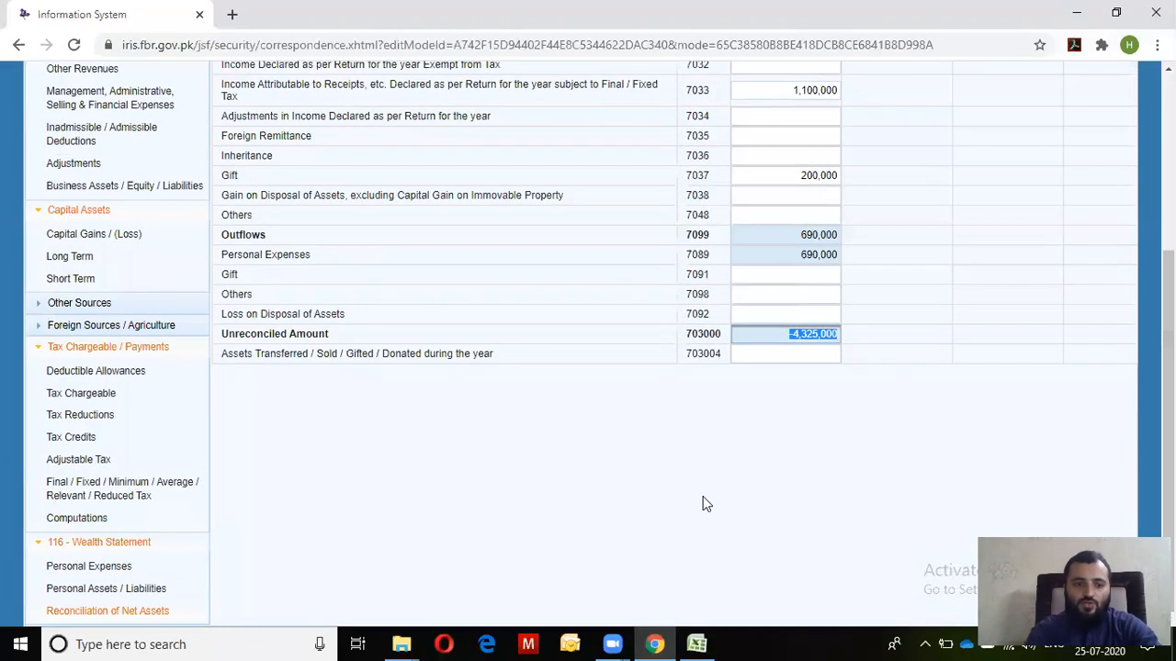
Check the Personal Assets / Liabilities page, then return to the reconciliation
left_click(131, 589)
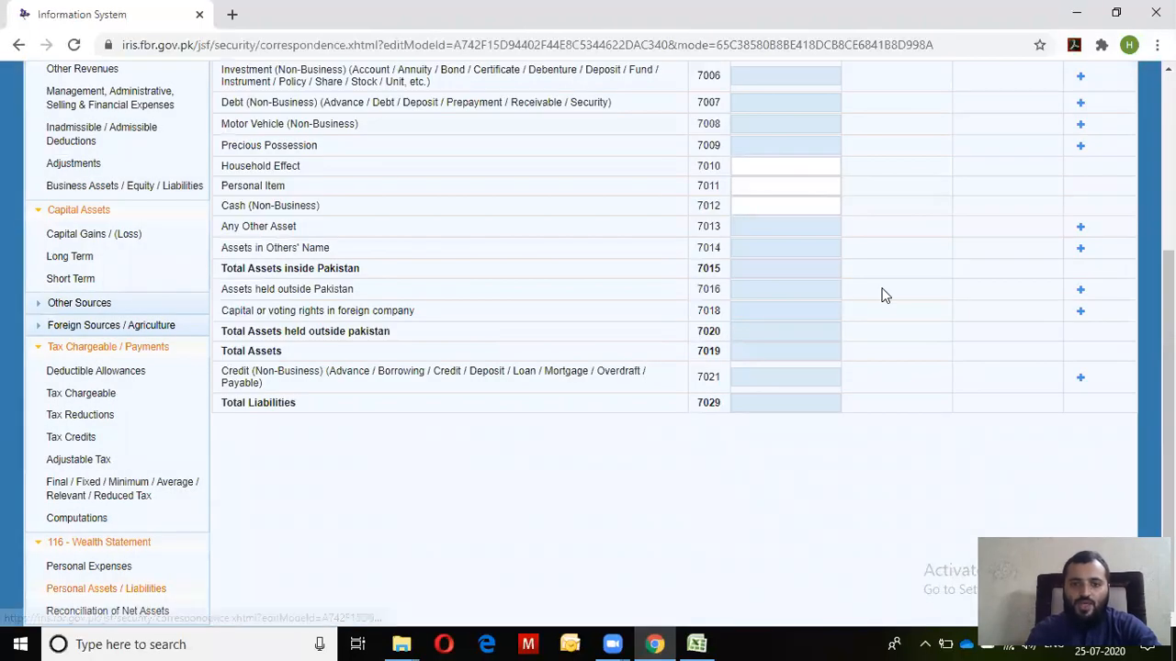
scroll(578, 402, "down", 2)
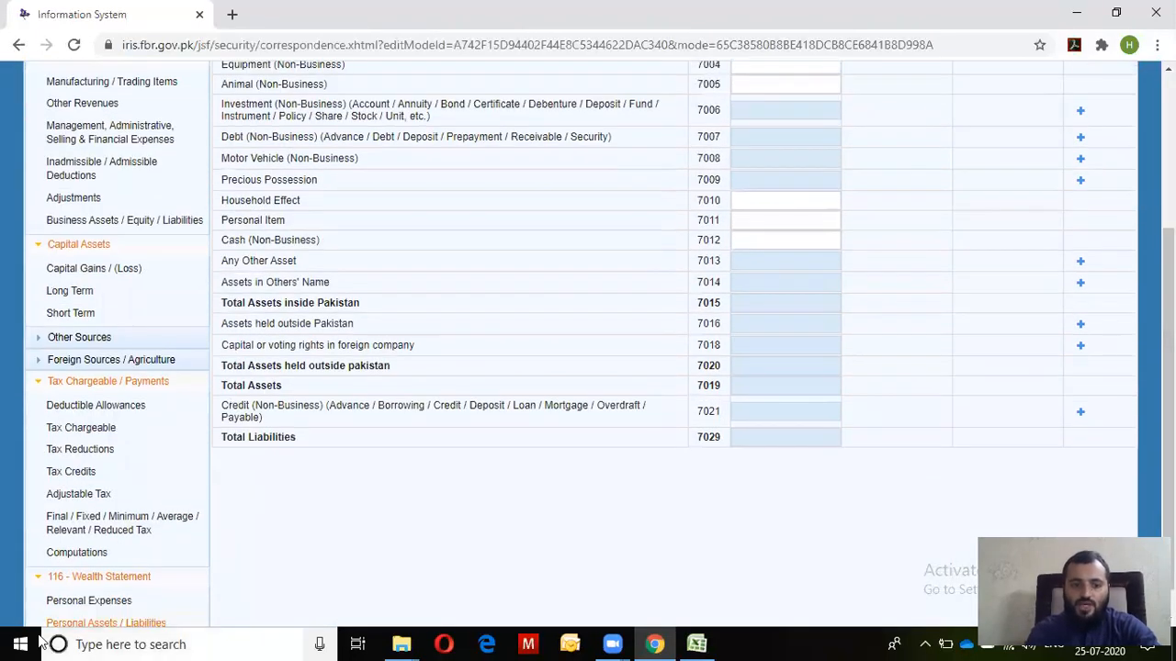
scroll(599, 407, "down", 1)
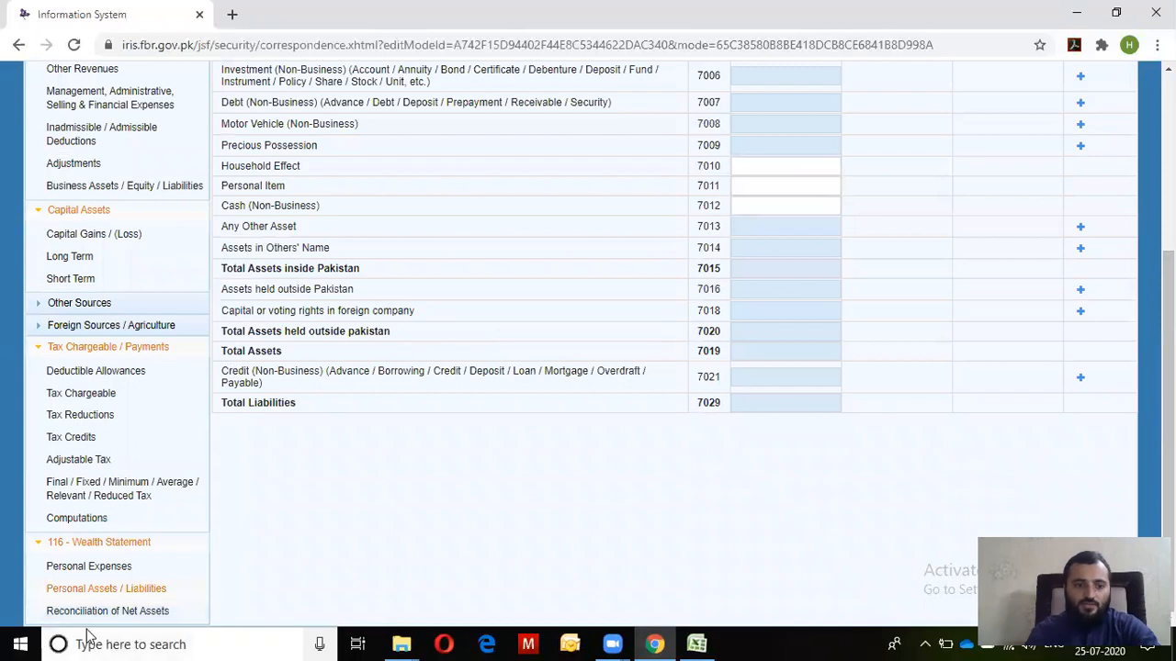
left_click(106, 612)
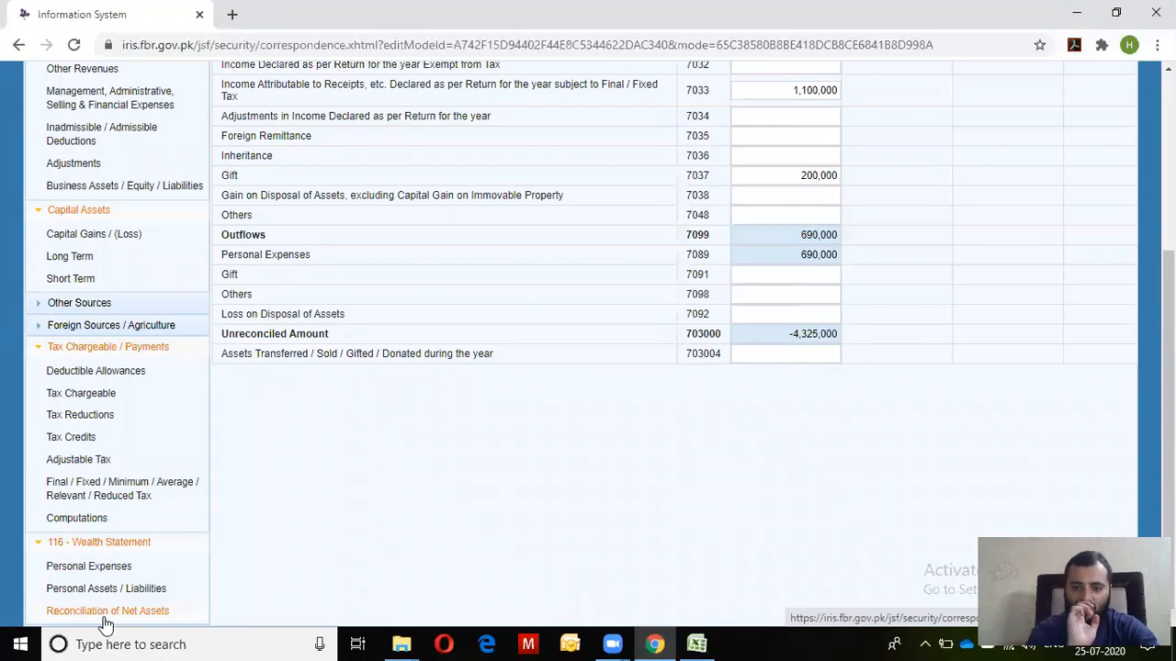
Back in Excel, start a Normal Tax Income label in row 61
key("alt+Tab")
key("Down")
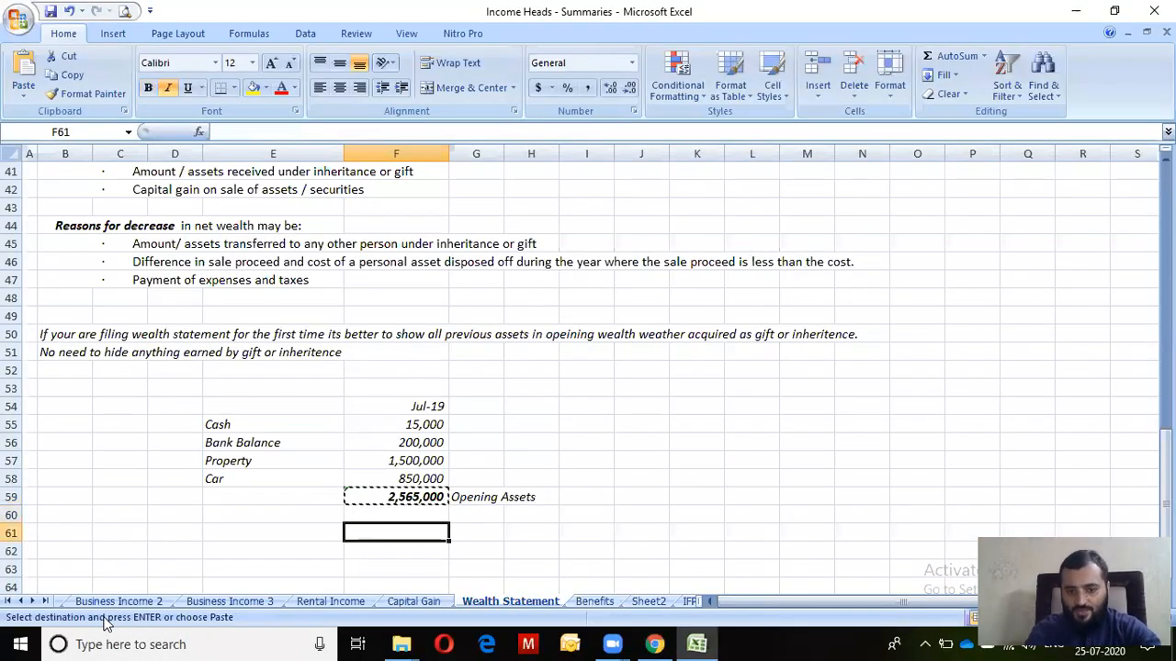
key("Escape")
key("Left")
type("Norm")
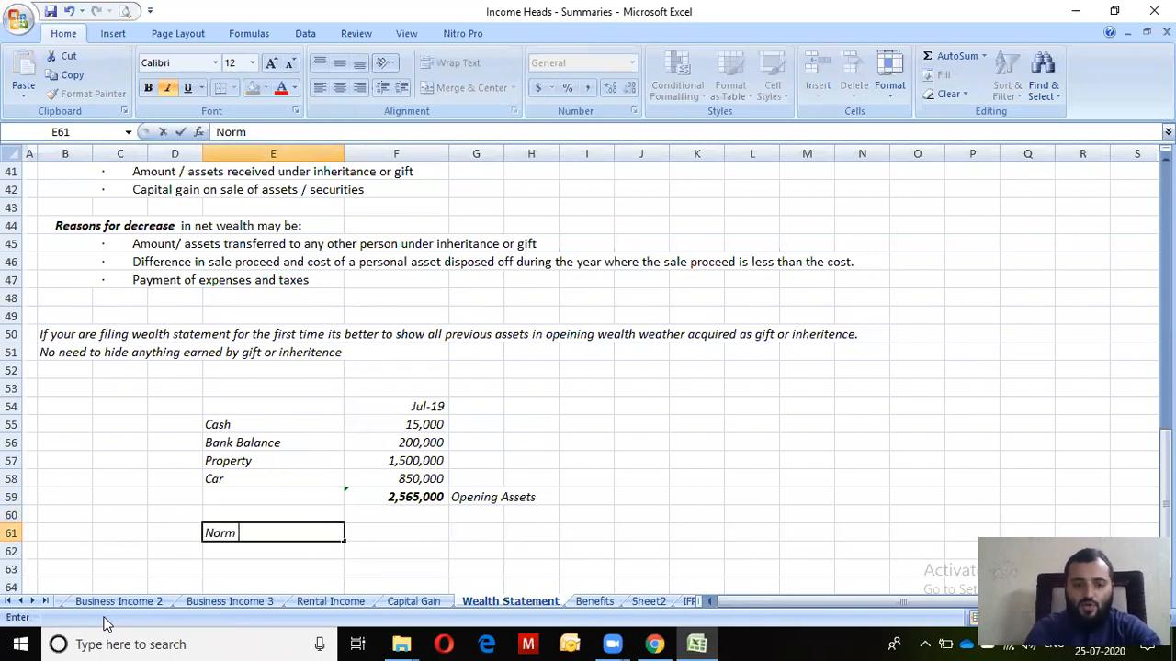
type("al Tax Income")
Label rows 61 and 62 as Normal Tax Income and Final Tax Income
key("Return")
type("Fl")
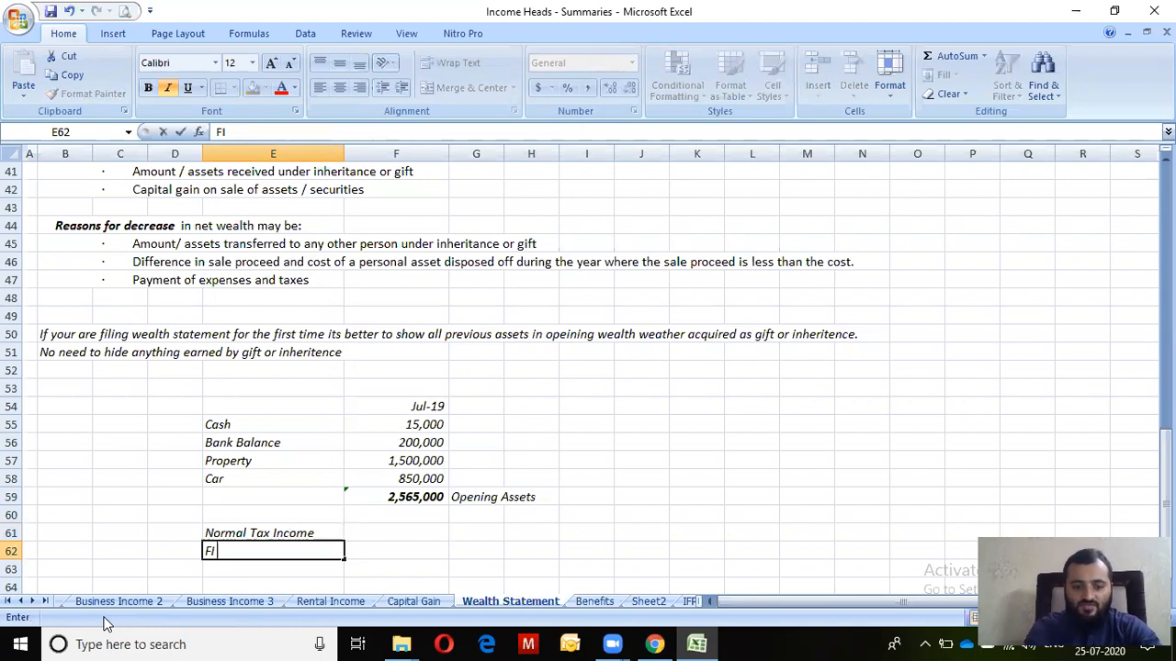
type("nal Tax Income")
key("Return")
key("Up")
key("Up")
key("Right")
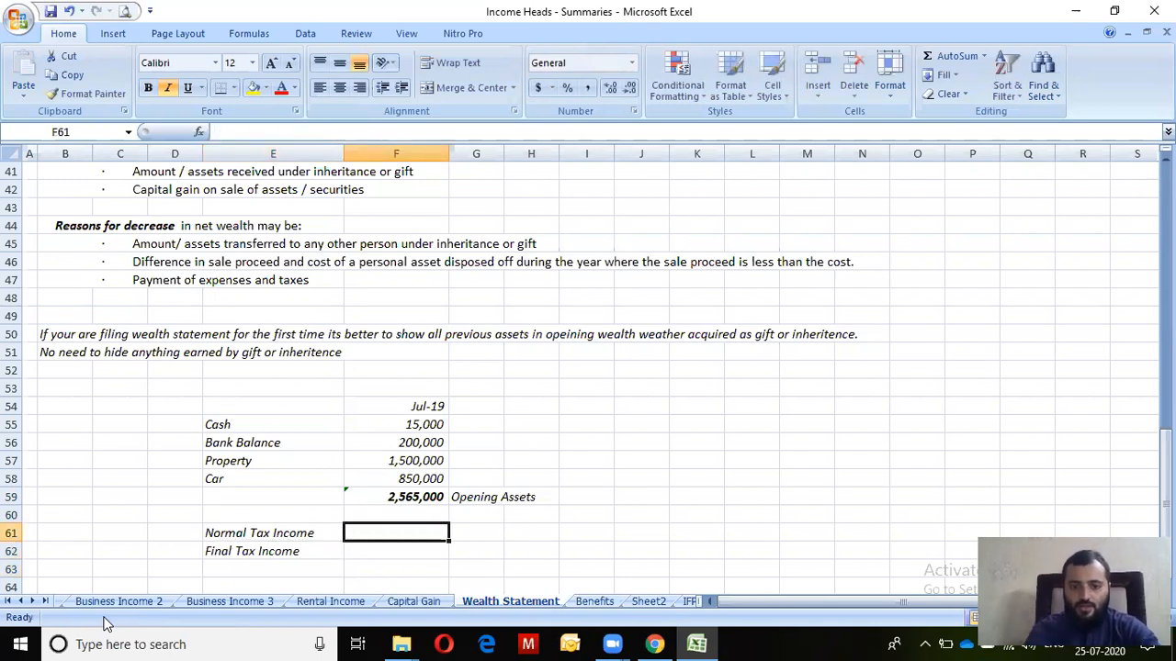
Paste 1,150,000 normal tax income from IRIS and enter 1,100,000 final tax income
key("alt+Tab")
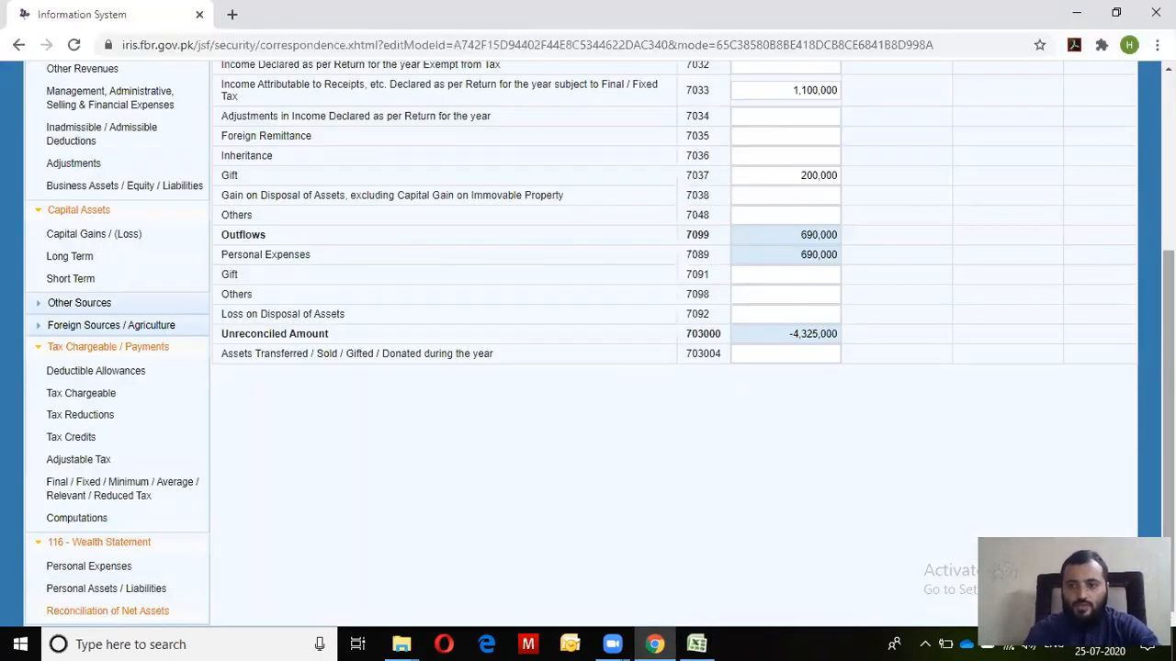
scroll(674, 339, "up", 2)
left_click_drag(786, 211, 884, 212)
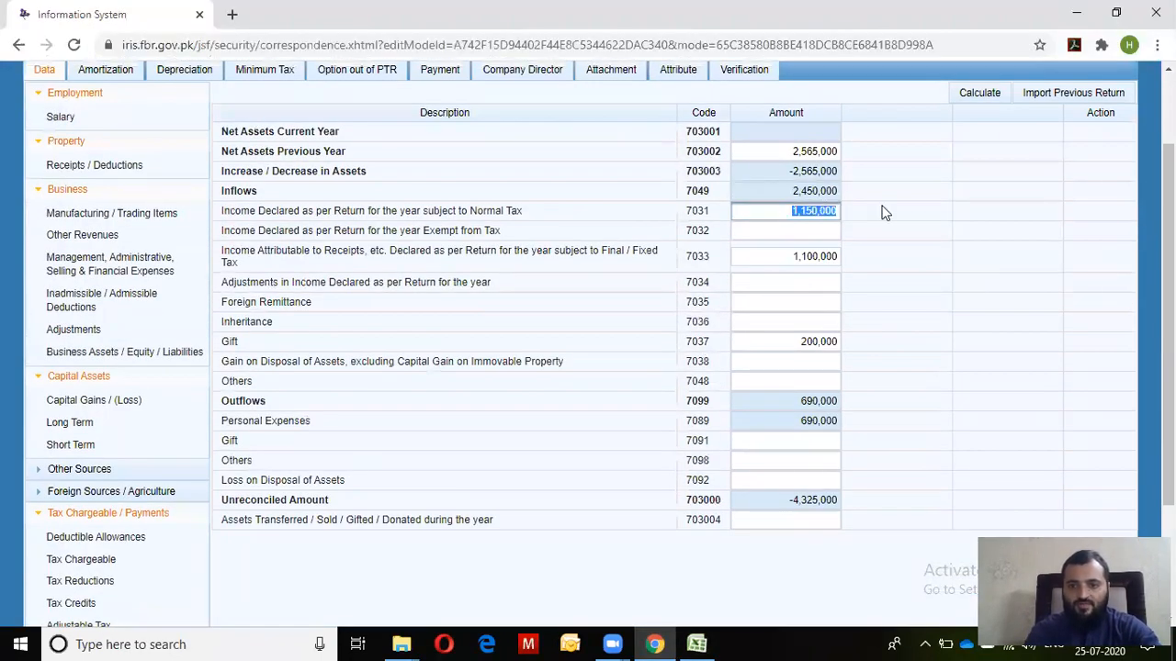
key("alt+Tab")
key("alt+Tab")
key("alt+Tab")
key("alt+Tab")
key("alt+Tab")
key("alt+Tab")
key("alt+Tab")
key("alt+Tab")
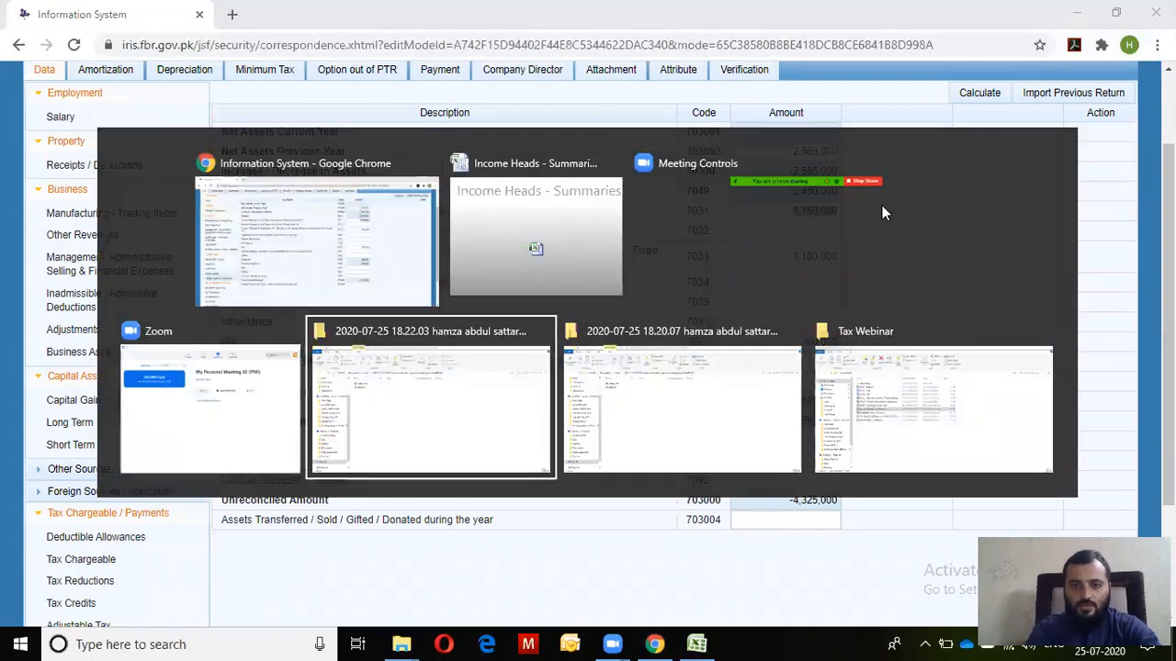
key("ctrl+v")
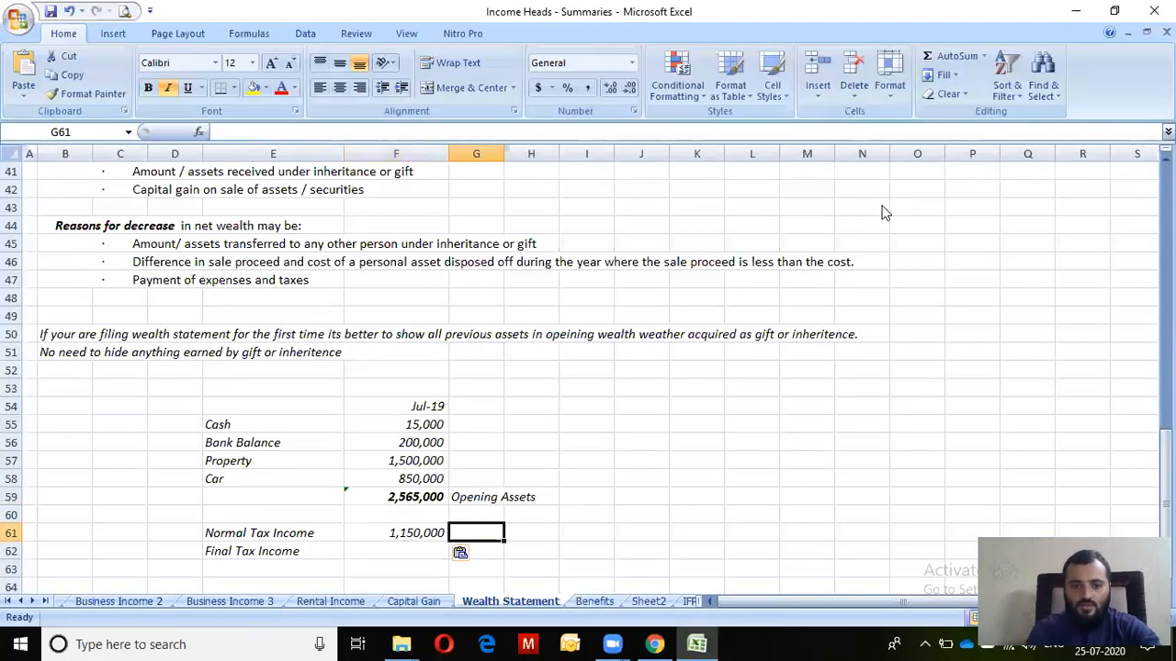
key("Left")
type("1,100,000")
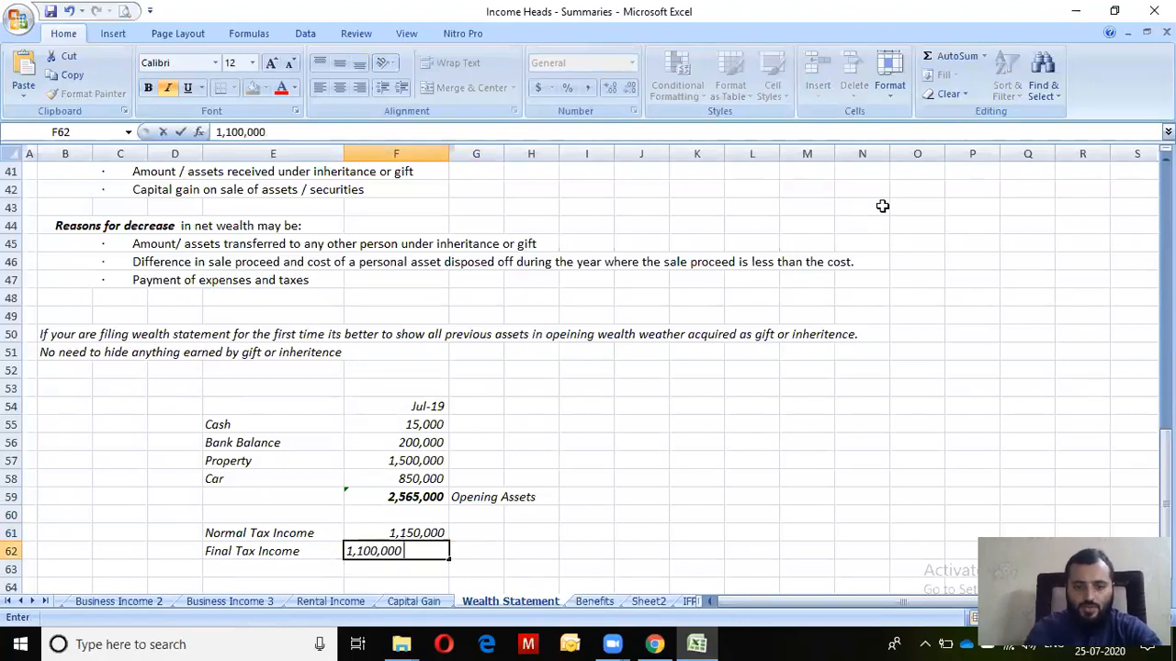
key("Return")
key("Return")
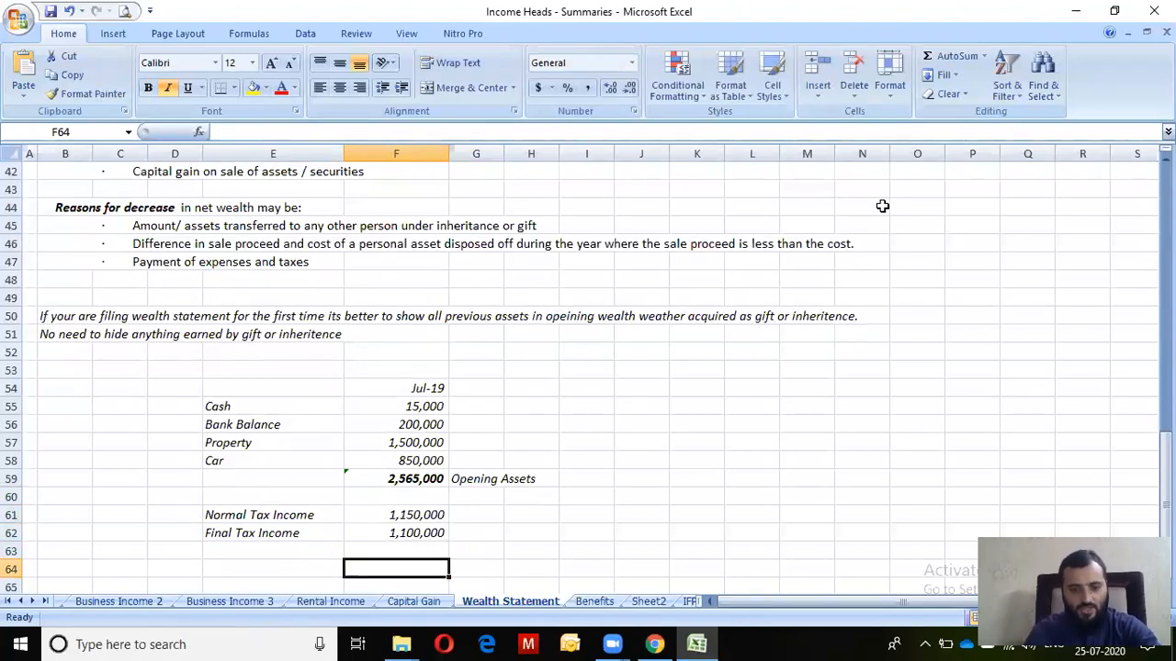
Add an Expenses label in E64
key("Left")
type("Expenses")
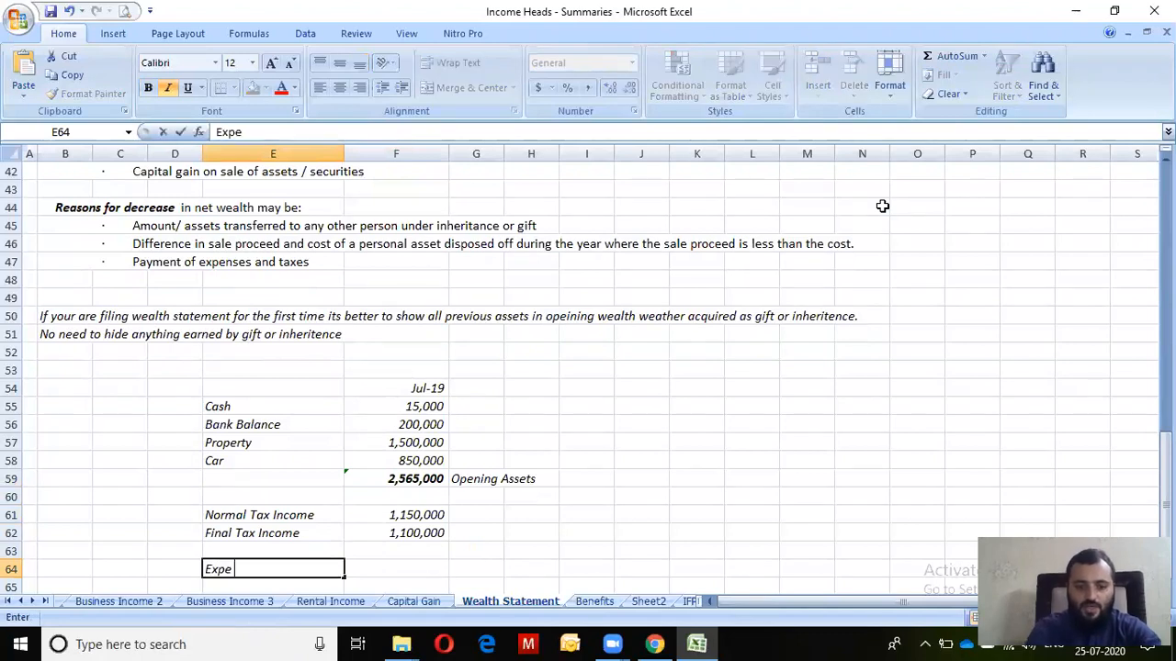
key("Return")
key("Up")
key("Right")
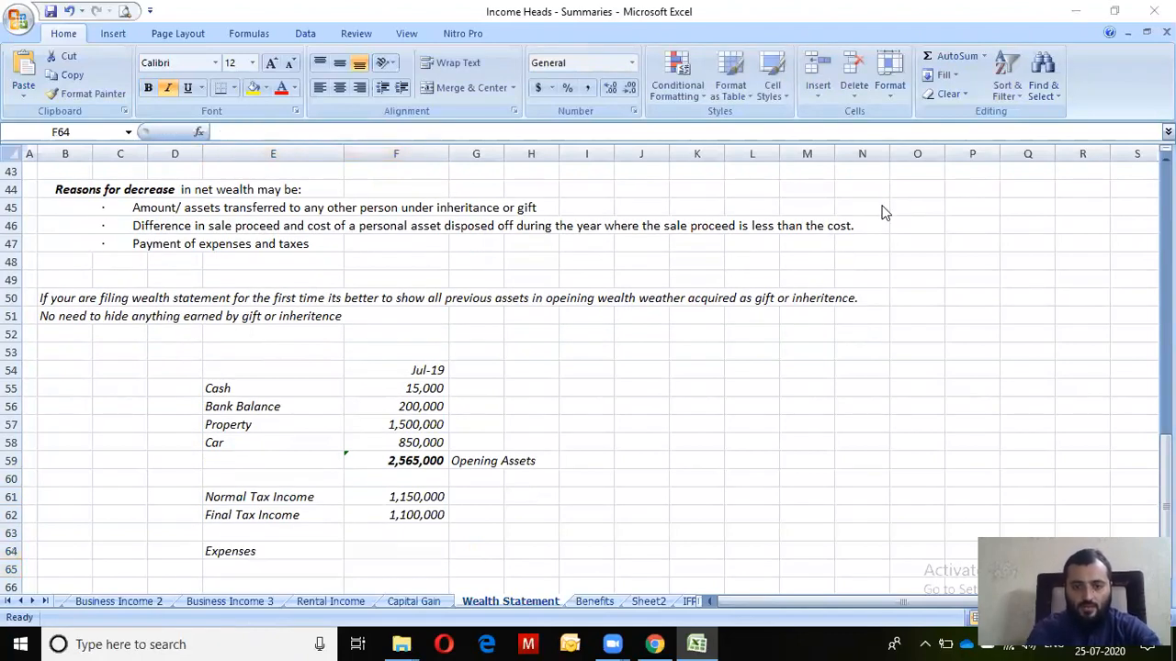
Enter =-690000 for expenses in F64, matching the IRIS personal expenses breakdown
key("alt+Tab")
scroll(807, 487, "down", 2)
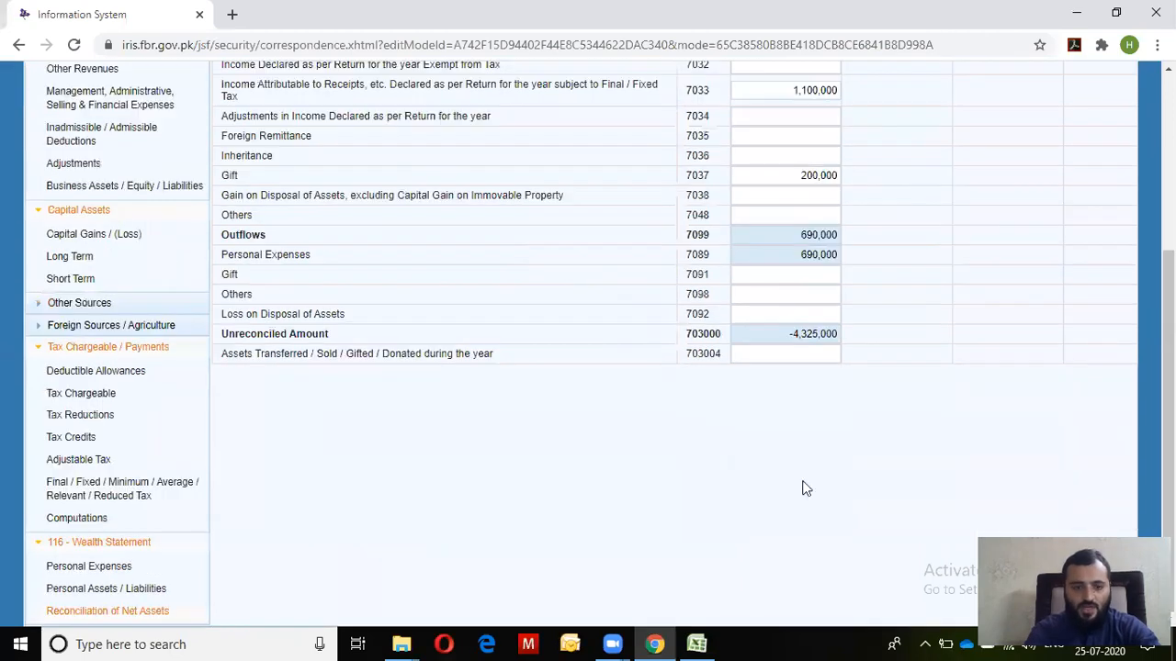
left_click(82, 567)
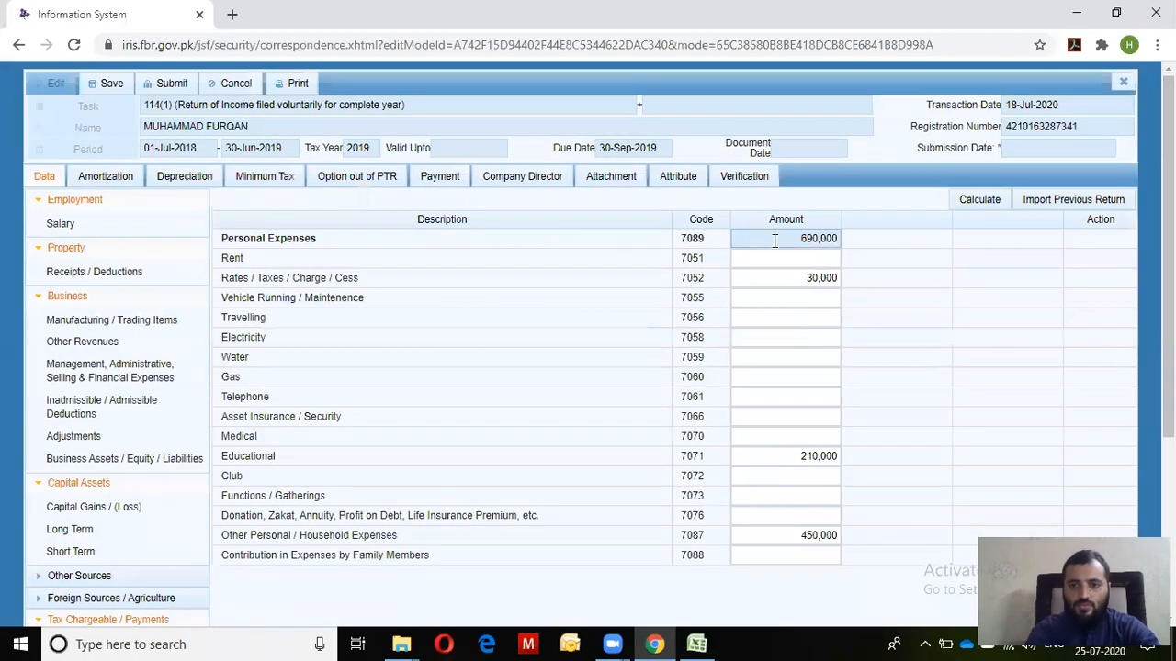
key("alt+Tab")
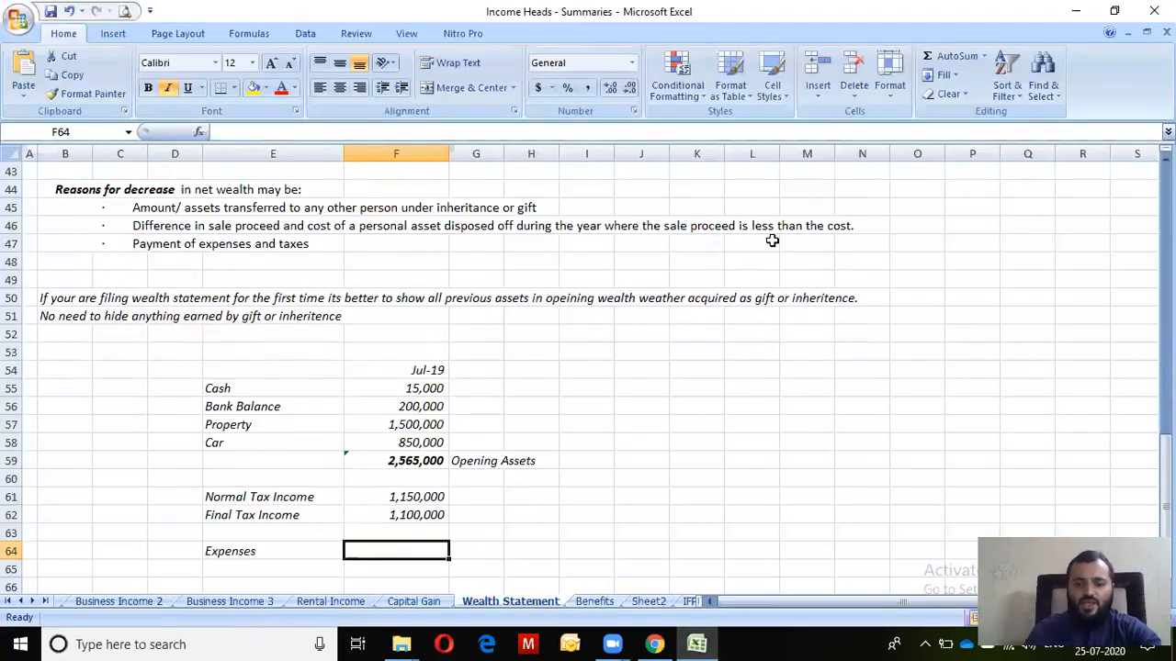
type("=-690000")
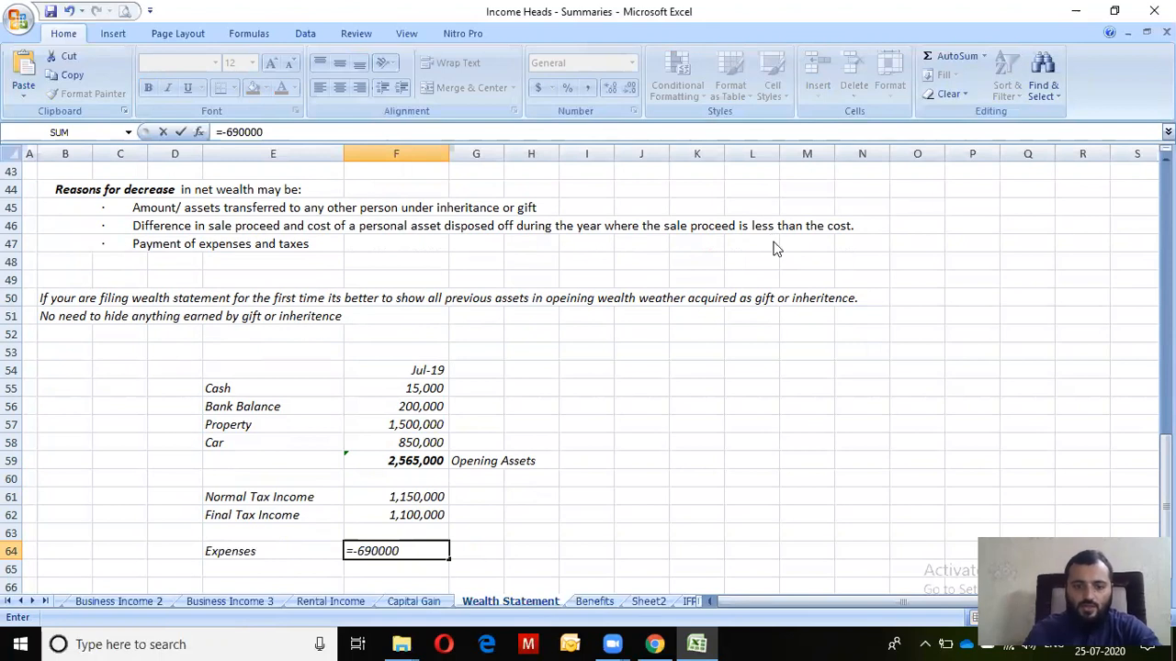
key("Return")
key("Up")
key("Down")
key("Down")
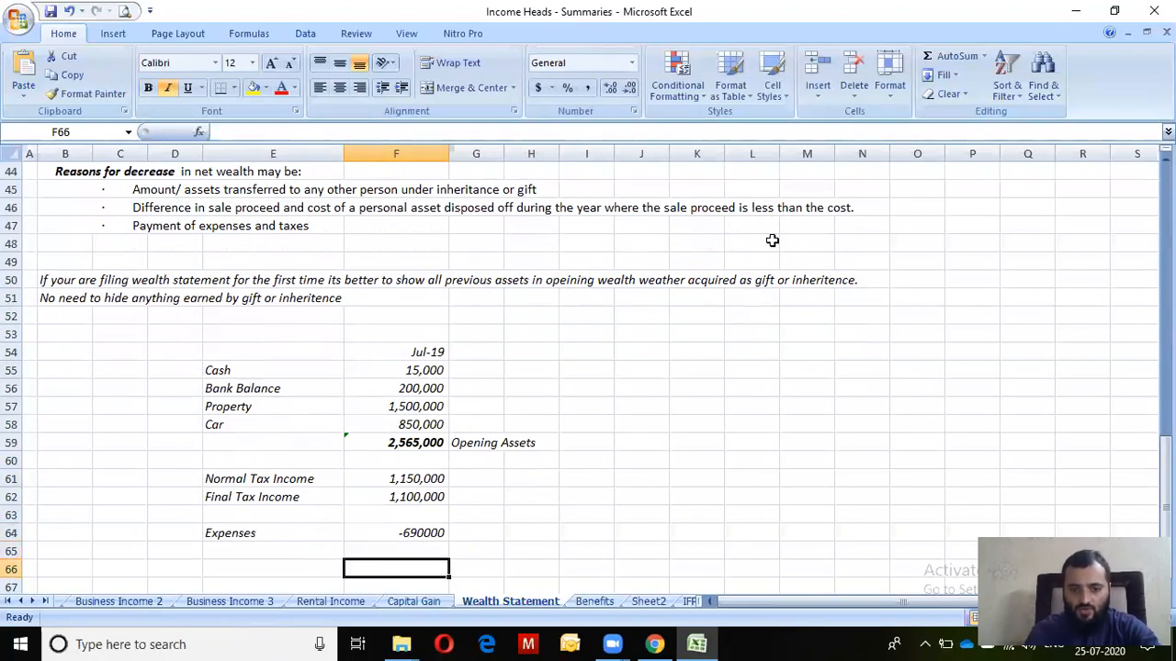
key("Left")
key("Left")
key("Right")
key("Down")
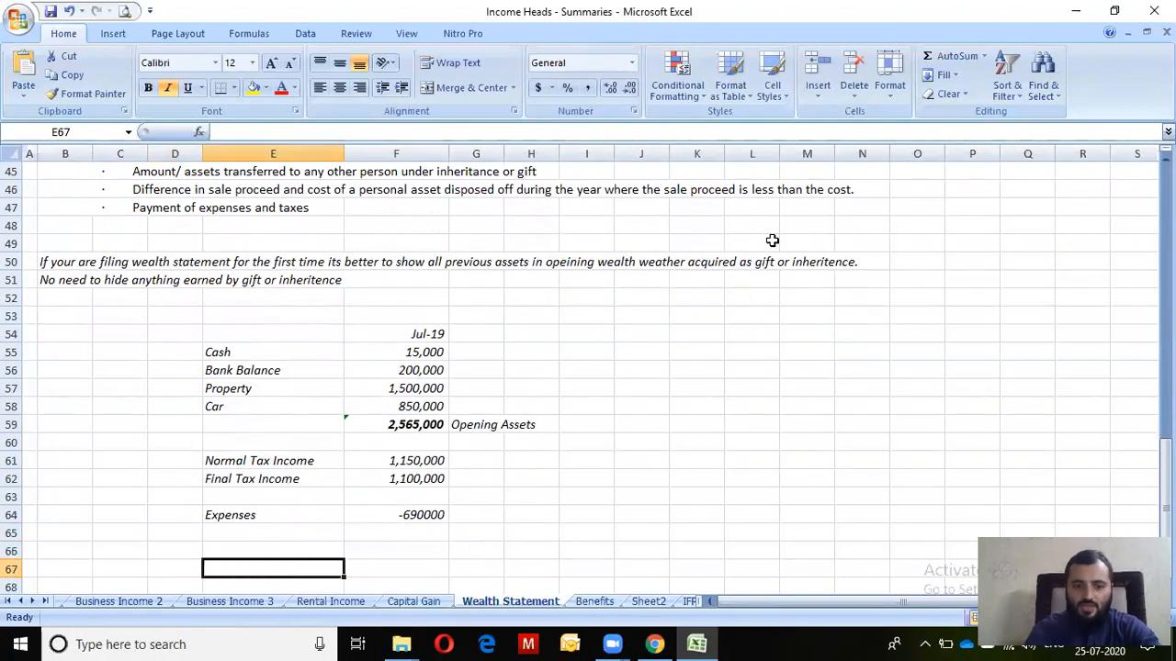
key("Up")
Type the Closing wealth label in E66
type("Clsoing W")
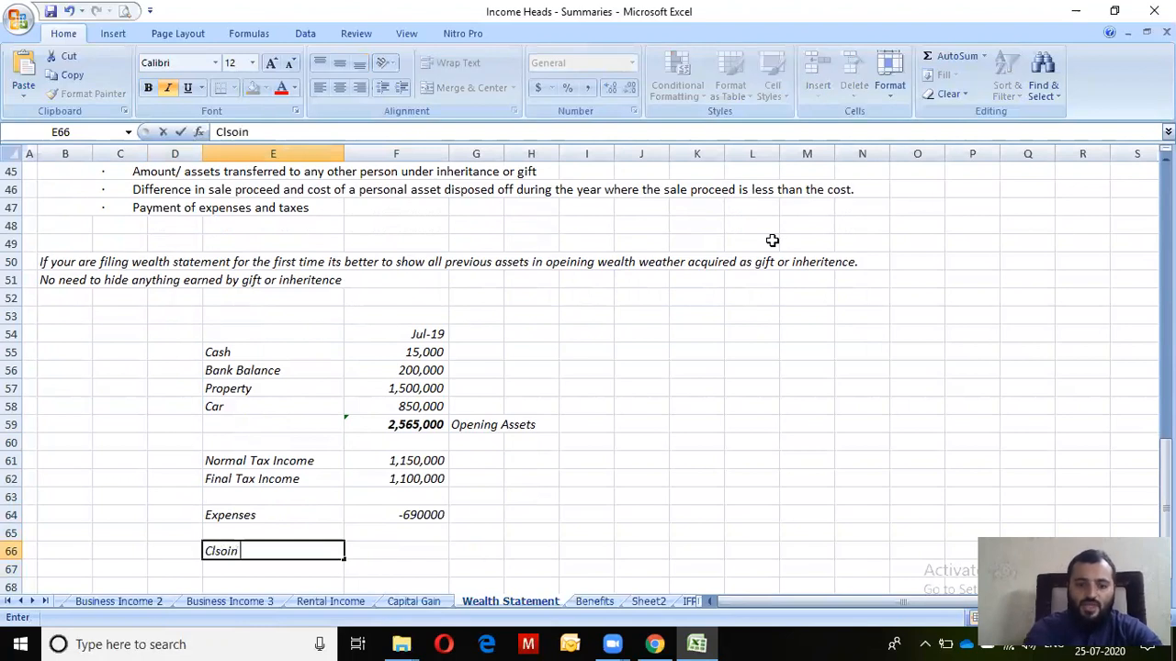
key("BackSpace")
key("BackSpace")
key("BackSpace")
key("BackSpace")
key("BackSpace")
key("BackSpace")
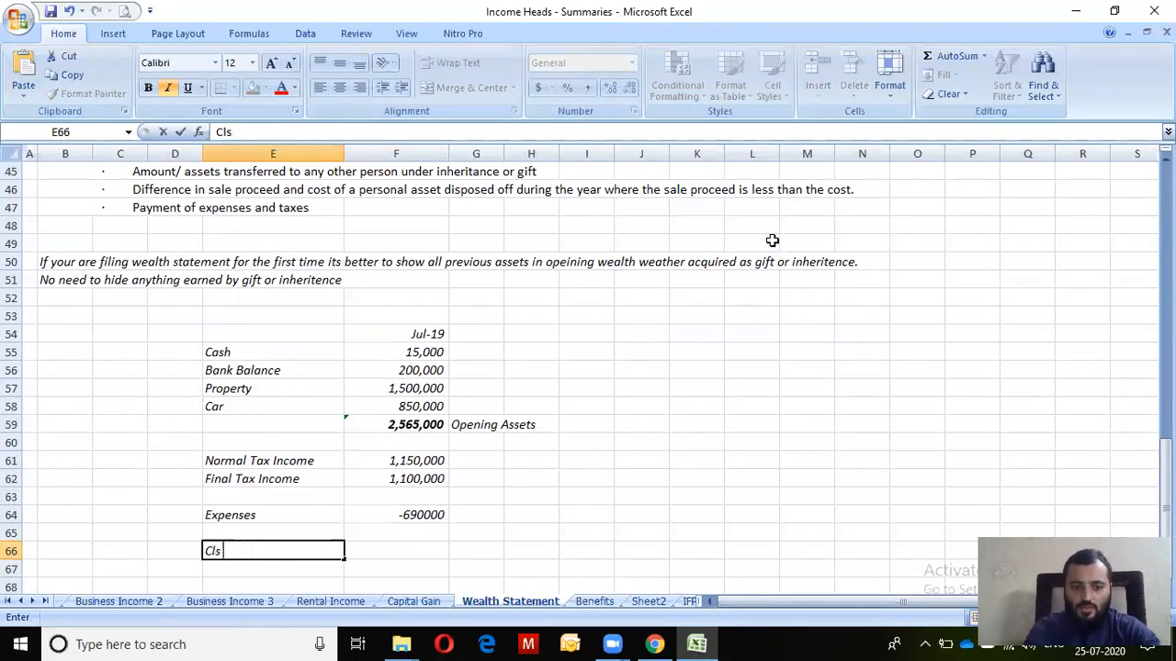
type("ing wealth")
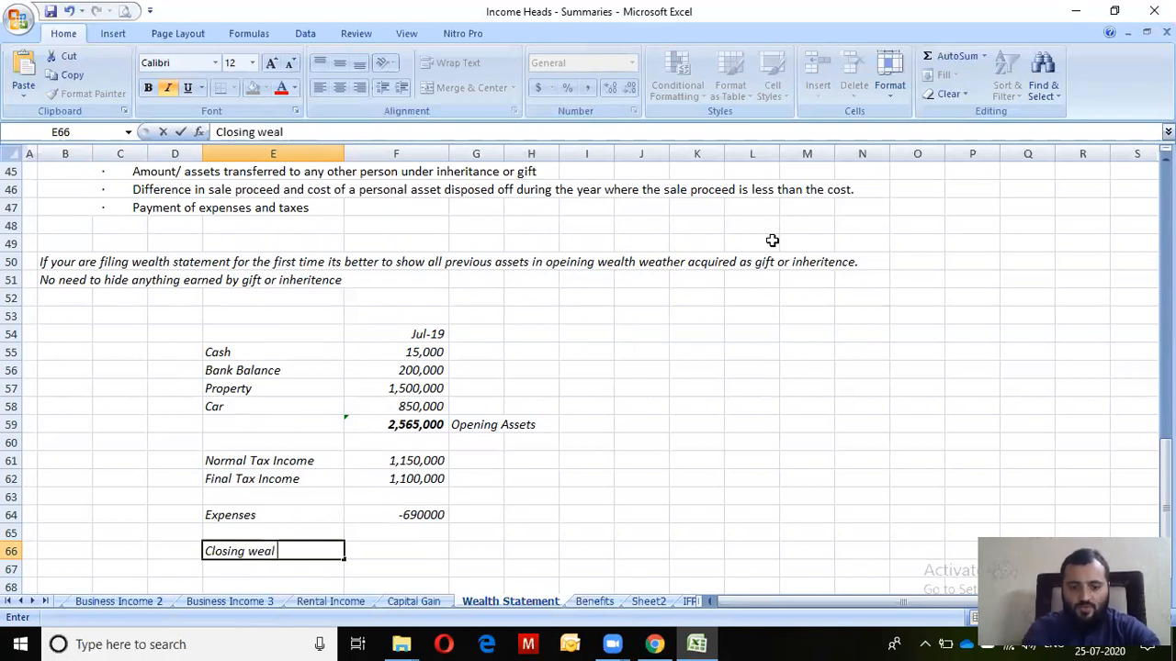
key("Tab")
Enter =F59+F61+F62+F64 in F66, giving 4,125,000 closing wealth
type("=")
key("Up")
key("Up")
key("Up")
key("Up")
key("Up")
key("Up")
key("Up")
type("+")
key("Up")
key("Up")
key("Up")
key("Up")
key("Up")
type("+")
key("Up")
key("Up")
key("Up")
key("Up")
type("+")
key("Up")
key("Up")
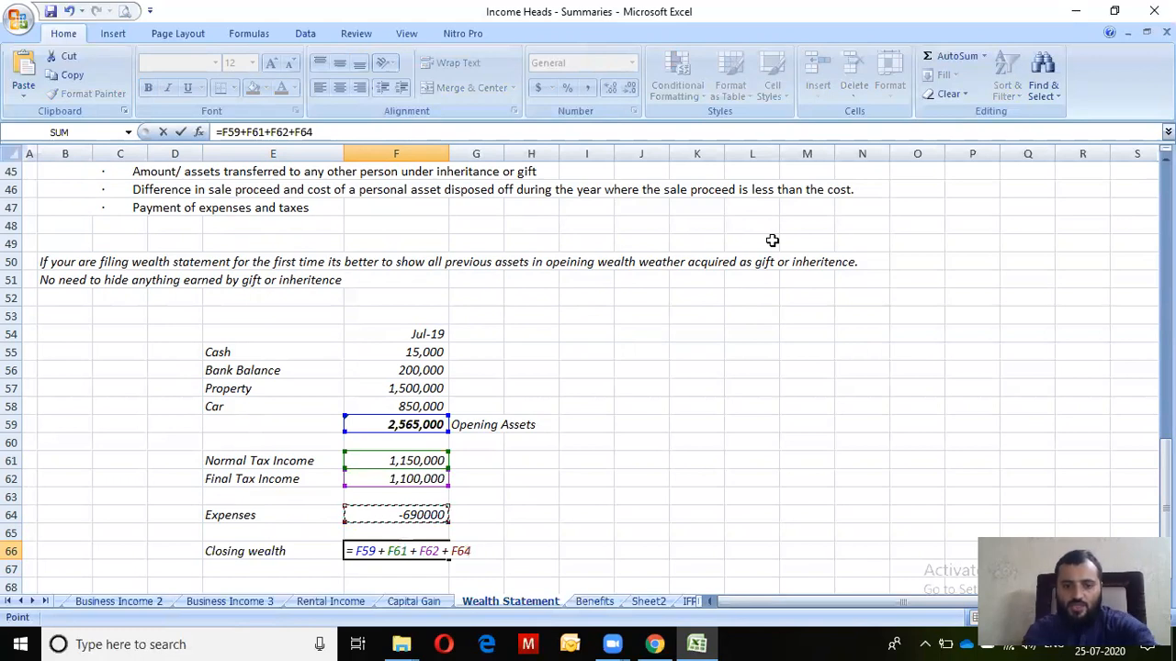
key("ctrl+Return")
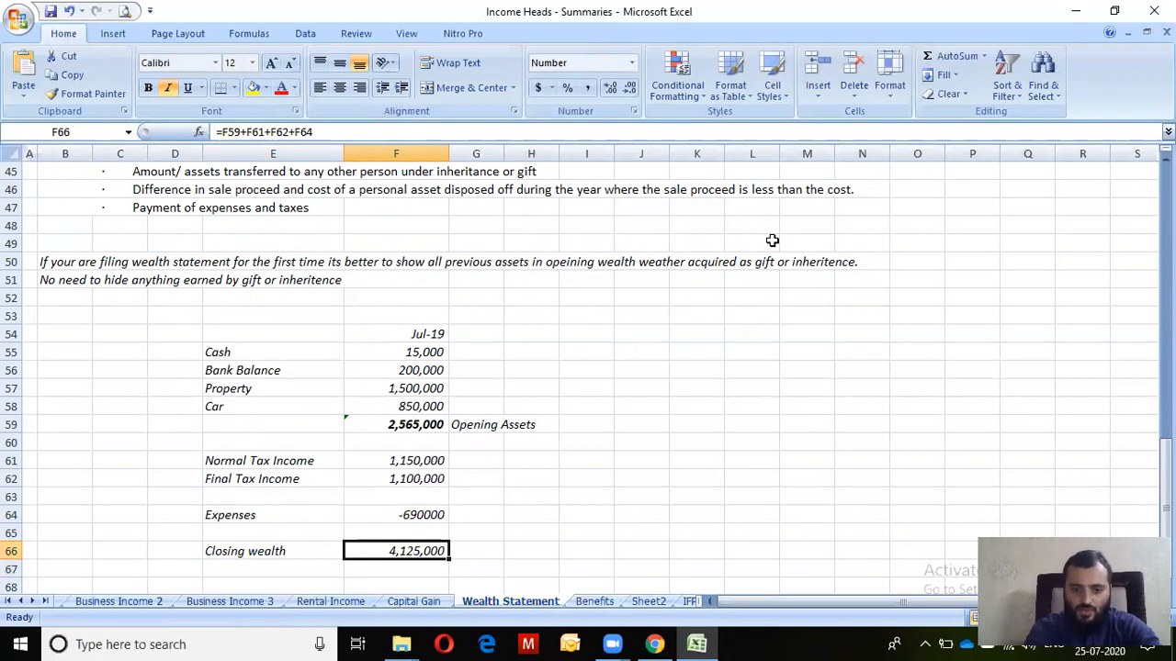
key("alt+Tab")
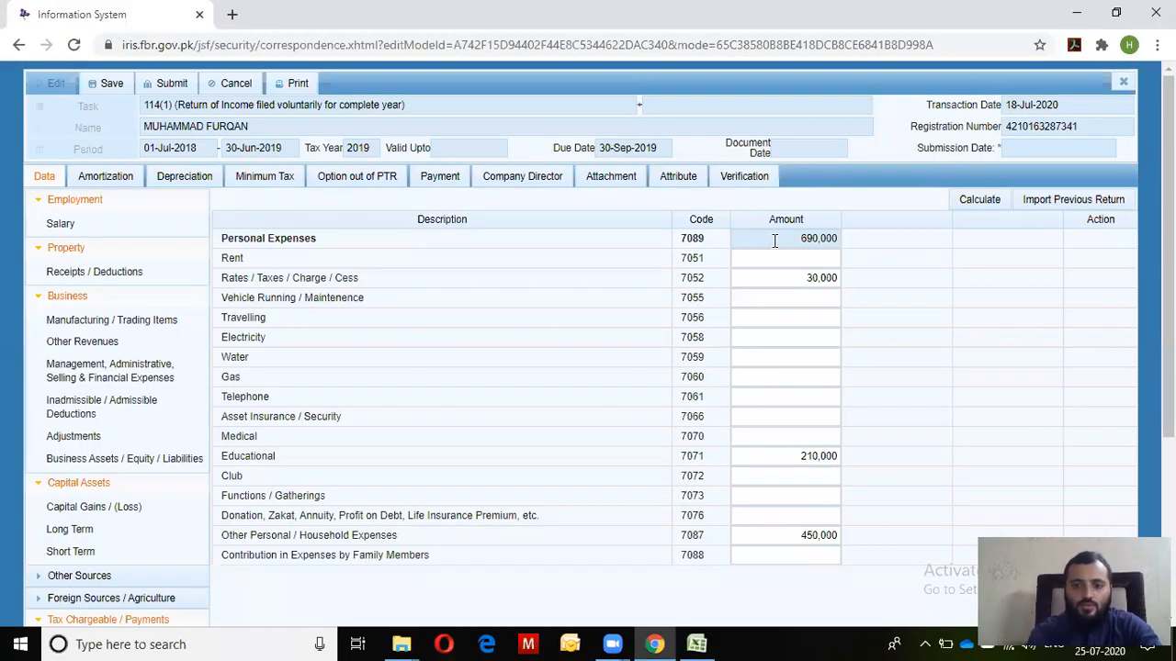
Check IRIS's Reconciliation of Net Assets (Gift 200,000, unreconciled -4,325,000), then return to the Excel sheet
key("alt+Tab")
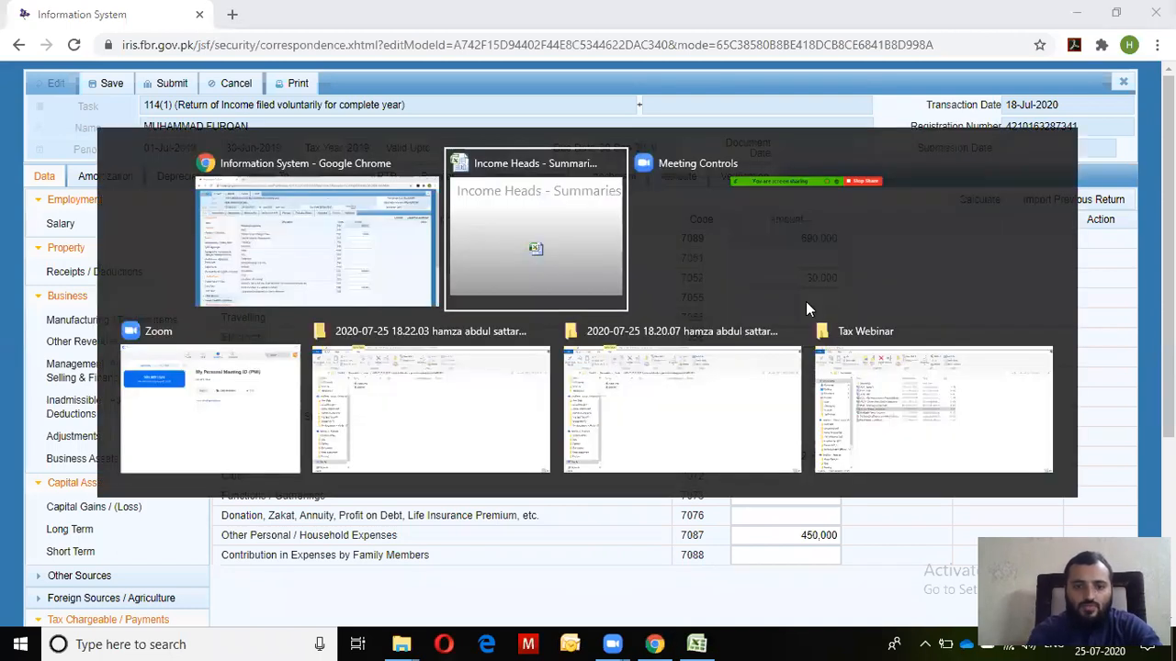
key("alt+Tab")
scroll(806, 301, "down", 3)
scroll(806, 301, "down", 1)
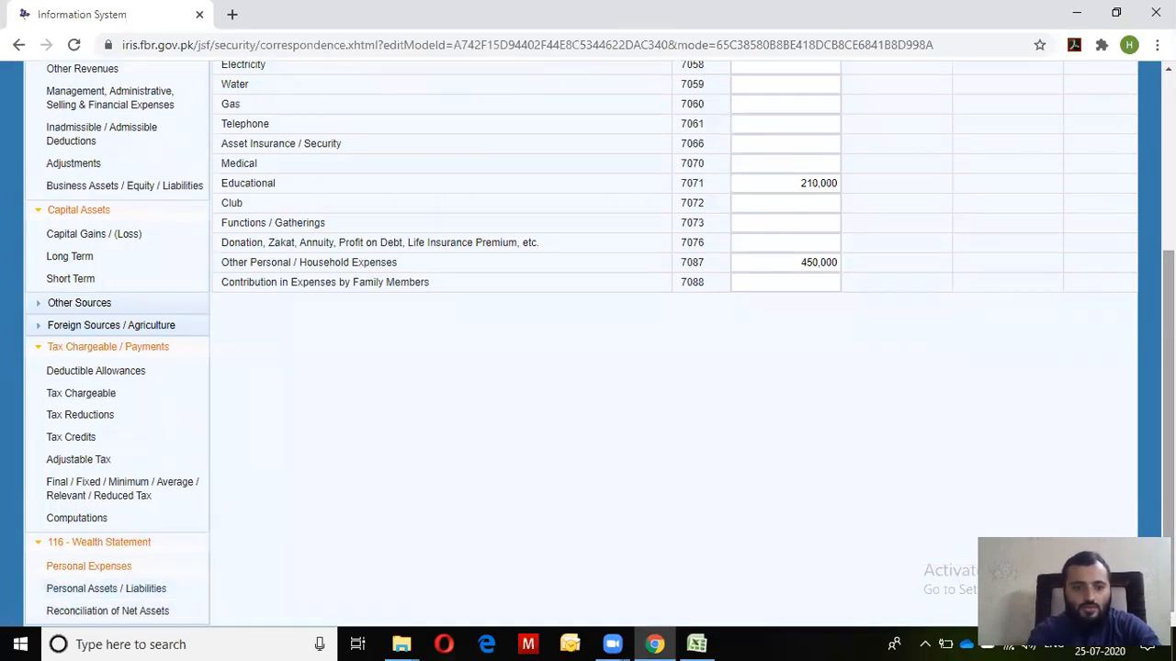
left_click(87, 611)
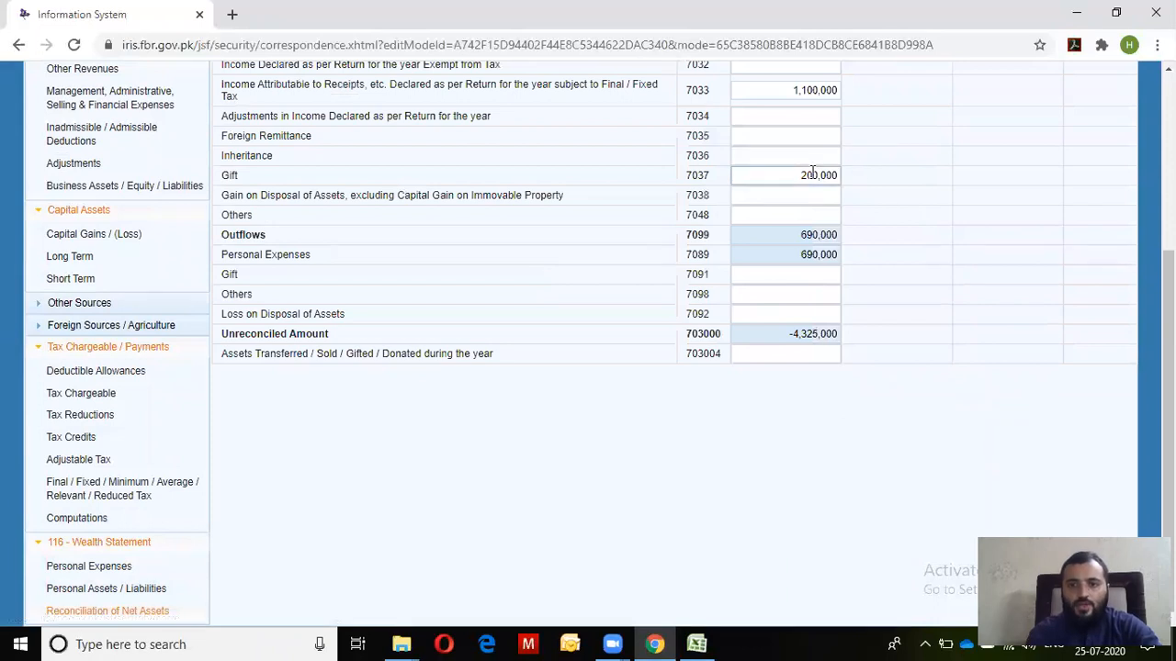
key("alt+Tab")
key("Up")
key("Up")
key("Up")
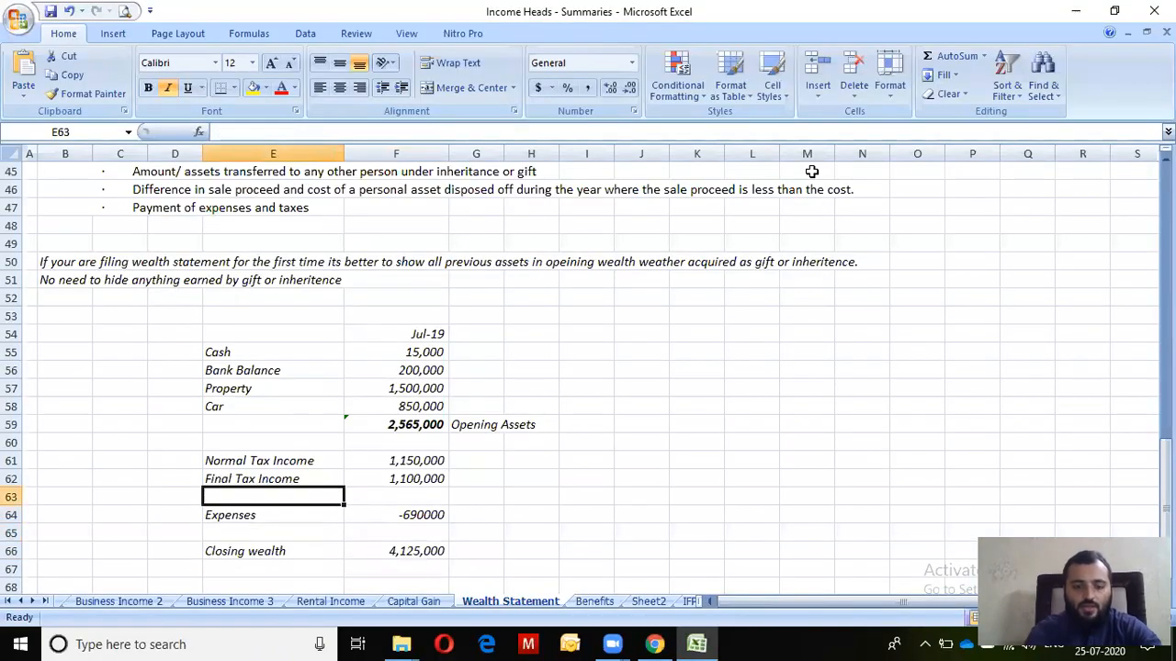
Add a Gift row with the amount 200,000 in E63:F63
type("Gift")
key("Return")
key("Up")
key("Right")
type("200.000")
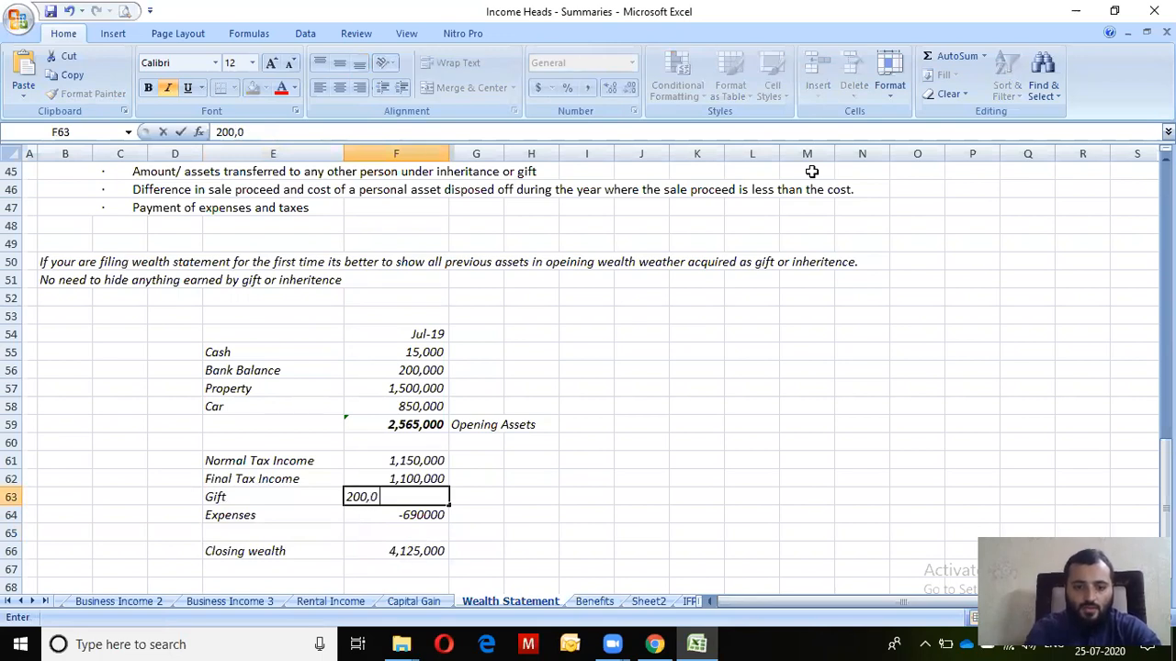
key("Return")
Add +F63 to the Closing wealth formula in F66, making it 4,325,000
key("Down")
key("Down")
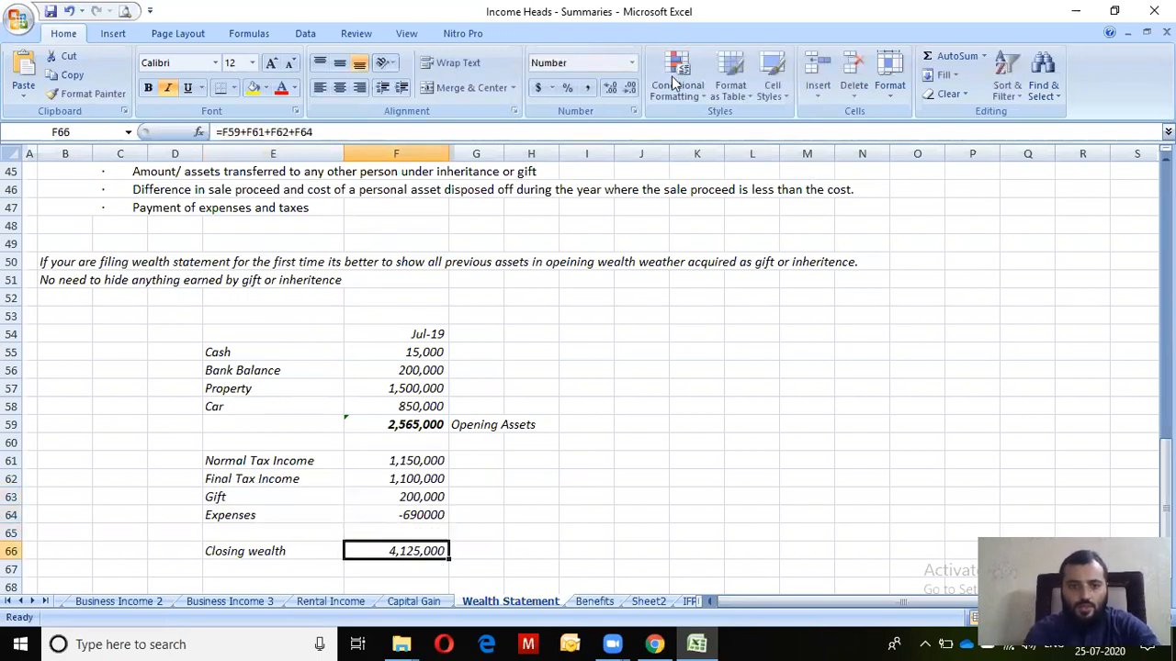
key("F2")
type("+")
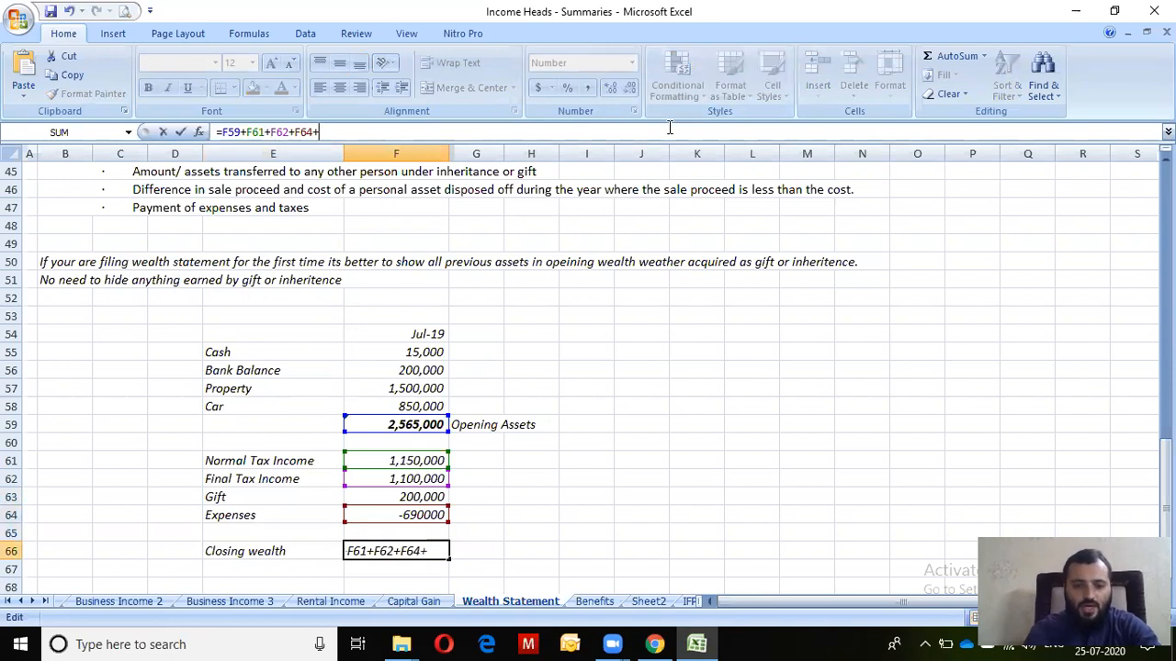
left_click(433, 496)
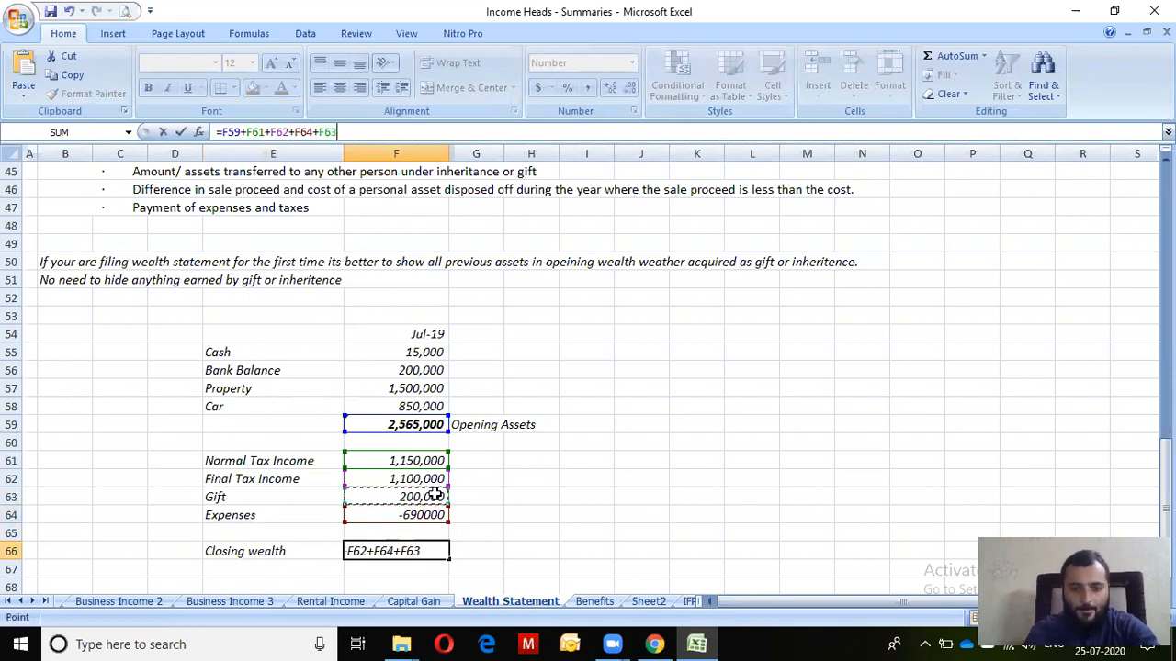
key("Return")
key("alt+Tab")
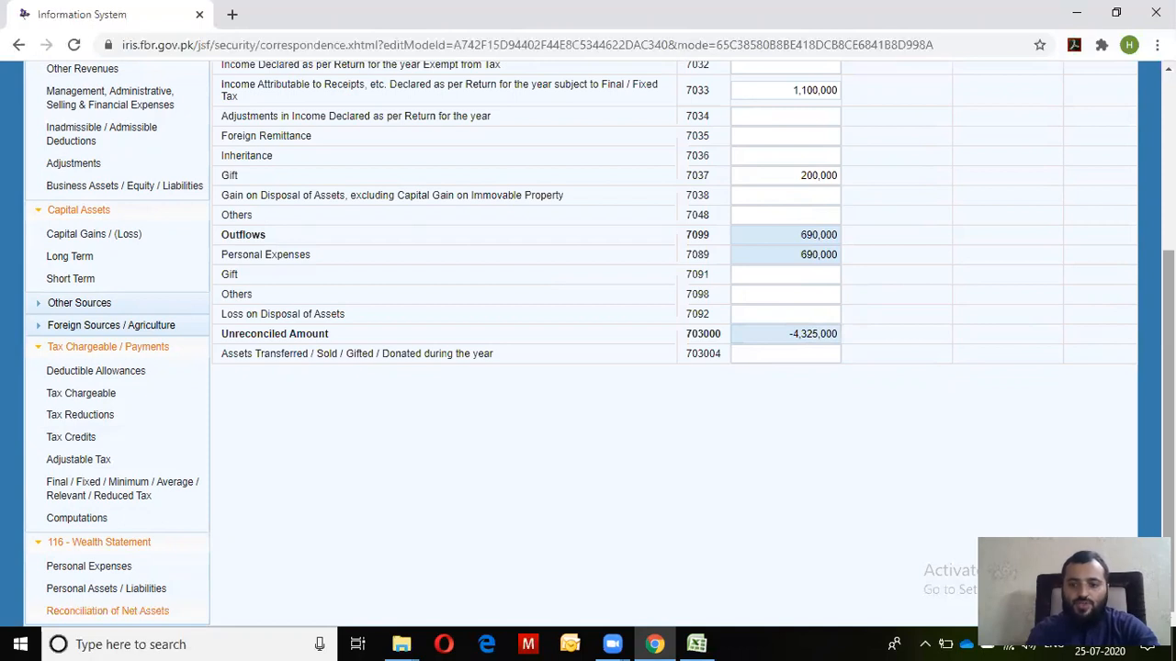
After viewing IRIS's Personal Assets / Liabilities page, bold the Closing wealth row E66:F66
left_click(118, 588)
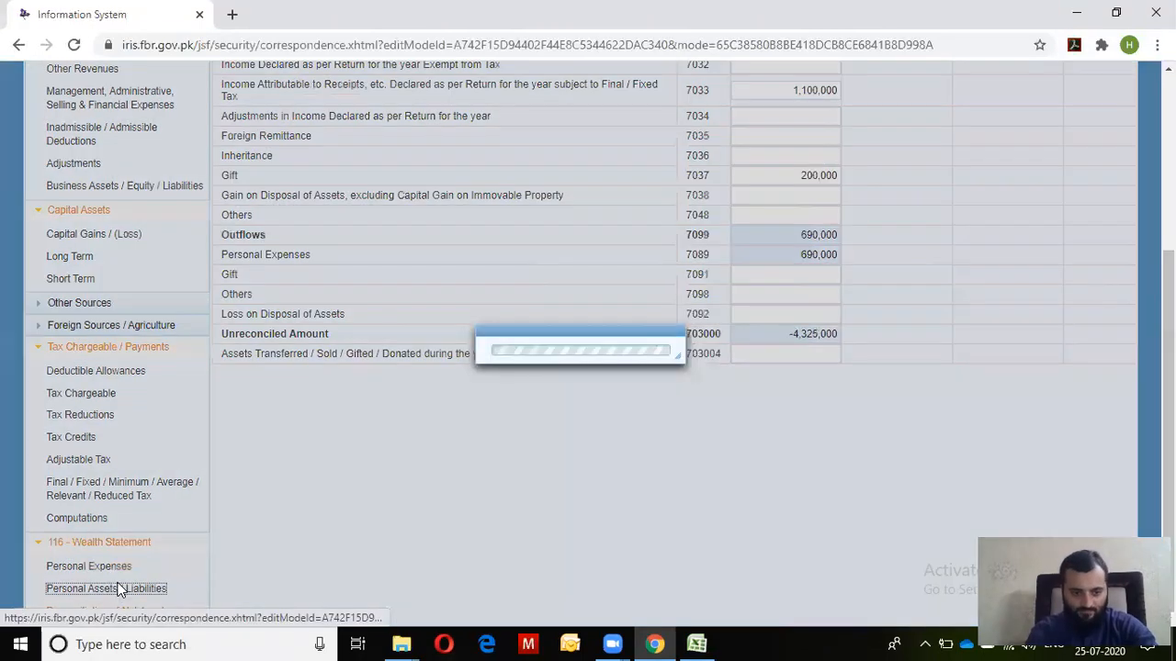
left_click_drag(1169, 445, 1170, 411)
key("alt+Tab")
key("Down")
key("Up")
key("Left")
key("shift+Right")
key("ctrl+b")
Copy the Property and Car rows (E57:F58) into rows 69–70 below Closing wealth
key("Right")
key("Right")
key("Down")
key("Down")
key("Left")
key("Left")
key("Left")
key("Left")
key("Up")
key("Up")
key("Up")
key("Up")
key("Up")
key("Up")
key("Up")
key("Right")
key("Up")
key("Up")
key("Up")
key("Up")
key("Up")
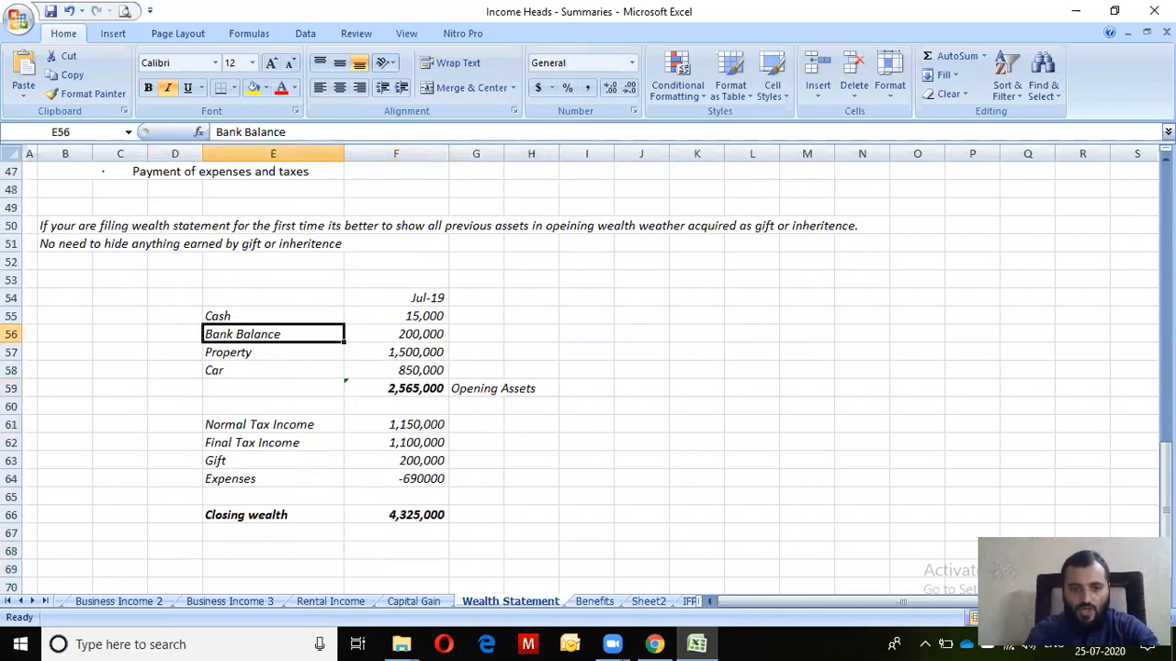
key("Down")
key("shift+Down")
key("shift+Right")
key("shift+Right")
key("shift+Left")
key("ctrl+c")
key("Down")
key("Down")
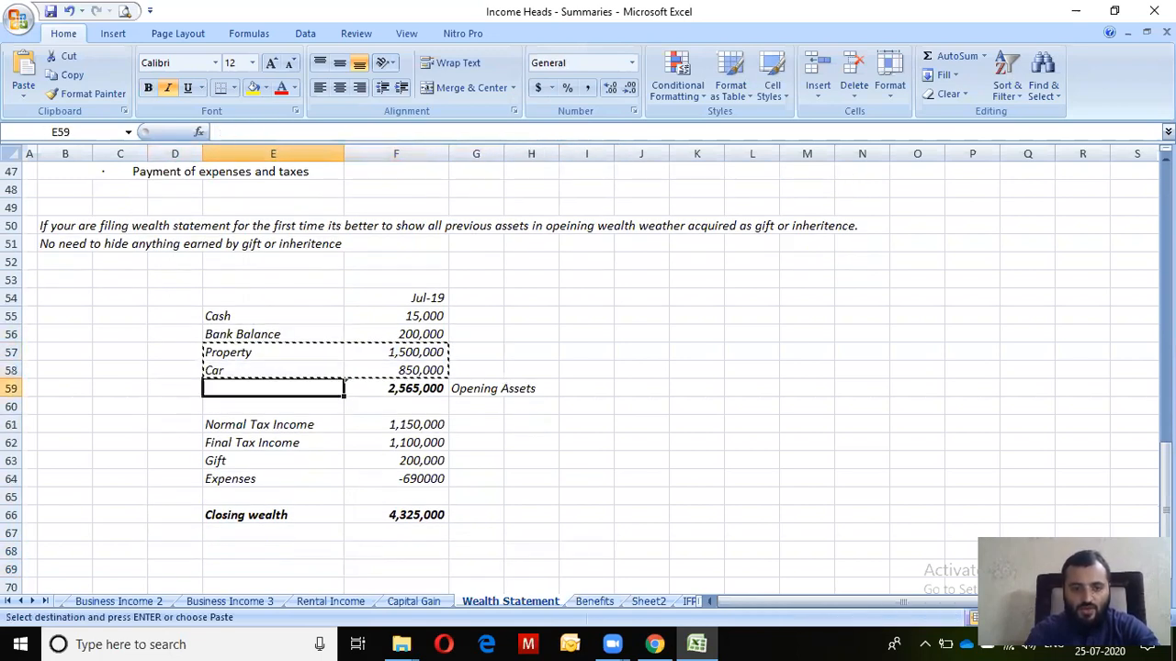
key("Down")
key("Down")
key("Down")
key("Down")
key("Down")
key("Down")
key("Down")
key("Down")
key("Down")
key("Down")
key("ctrl+v")
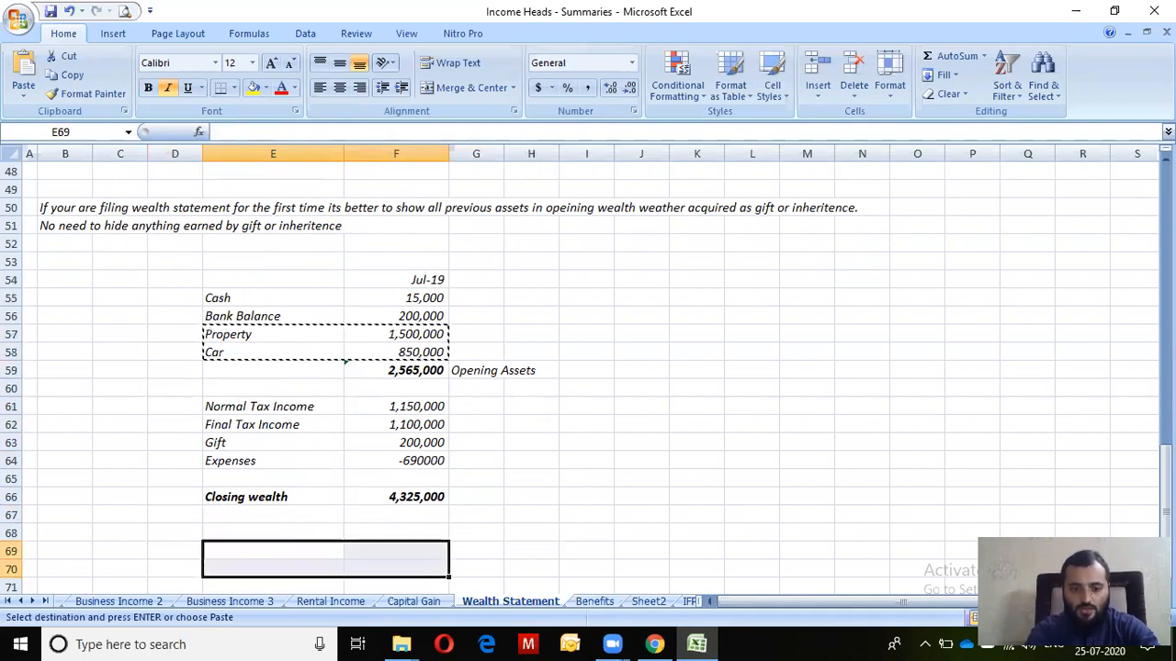
key("Escape")
Add a Cash row with the amount 75000 in E71:F71
key("Down")
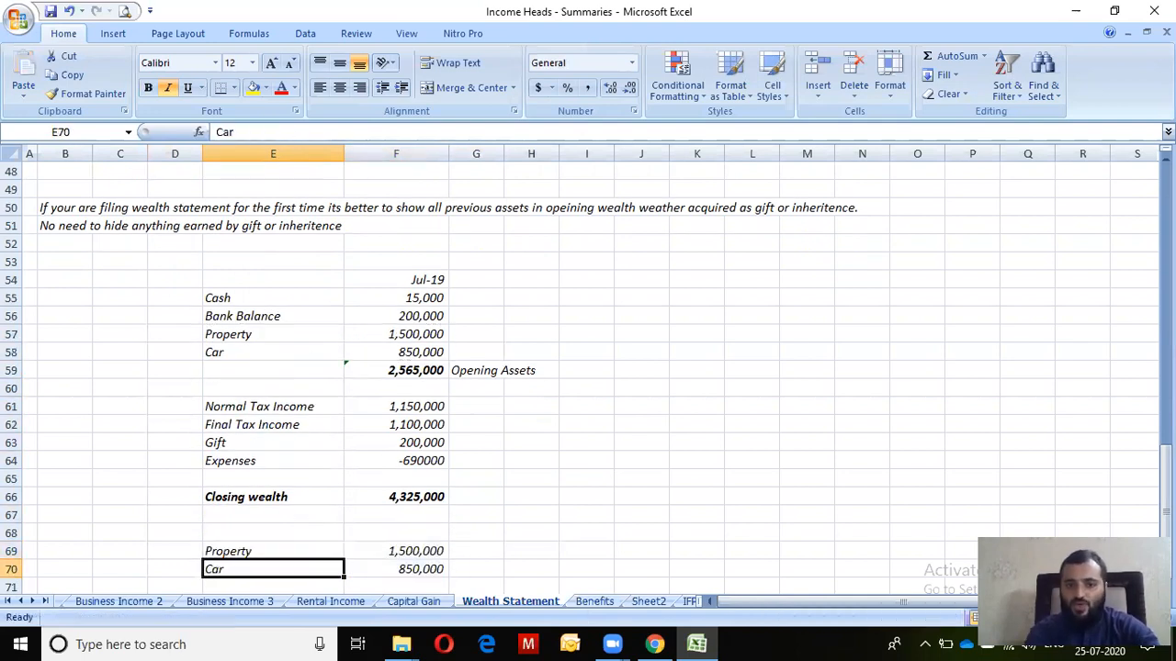
key("Down")
type("Cash")
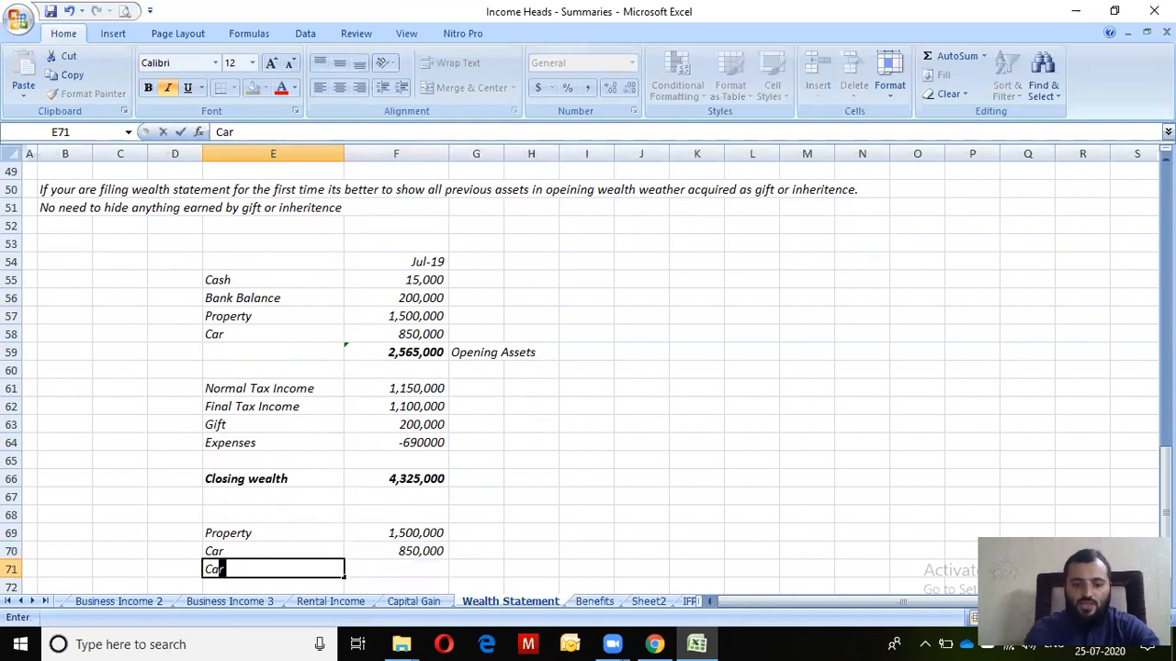
key("Return")
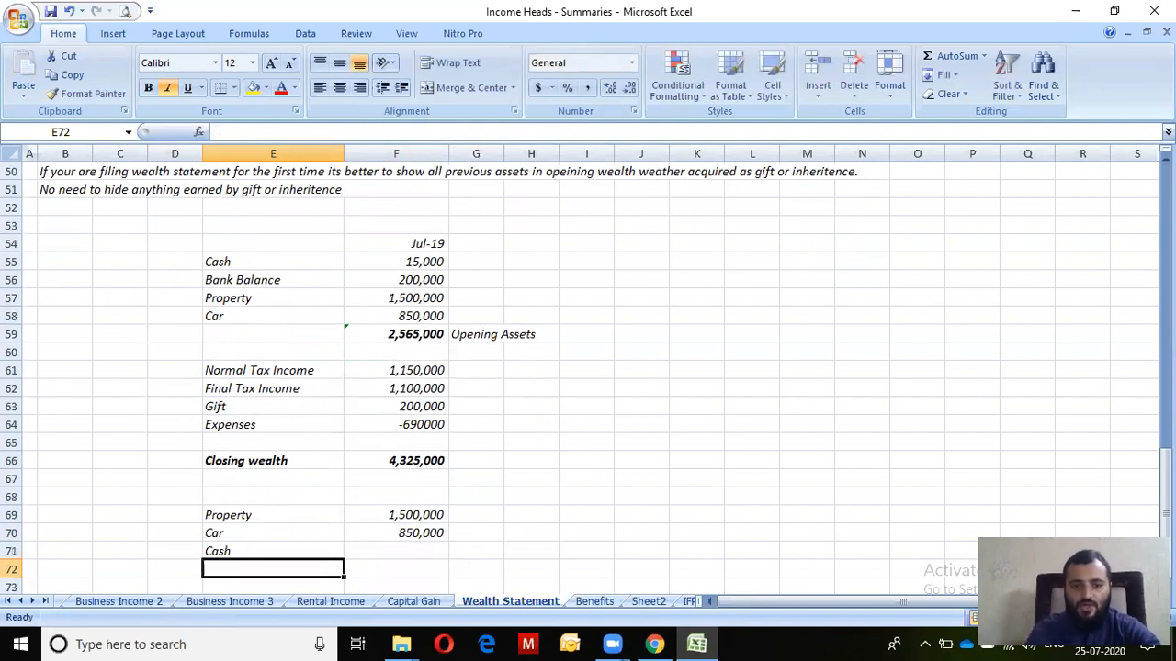
key("Up")
key("Right")
type("750000")
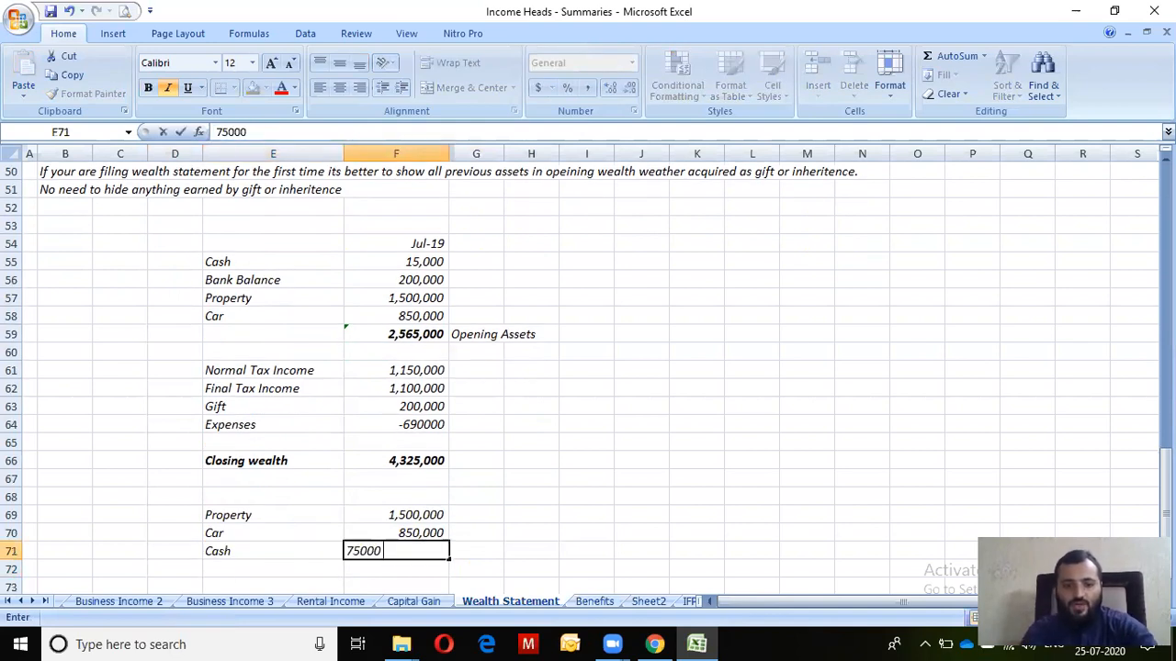
key("BackSpace")
key("Return")
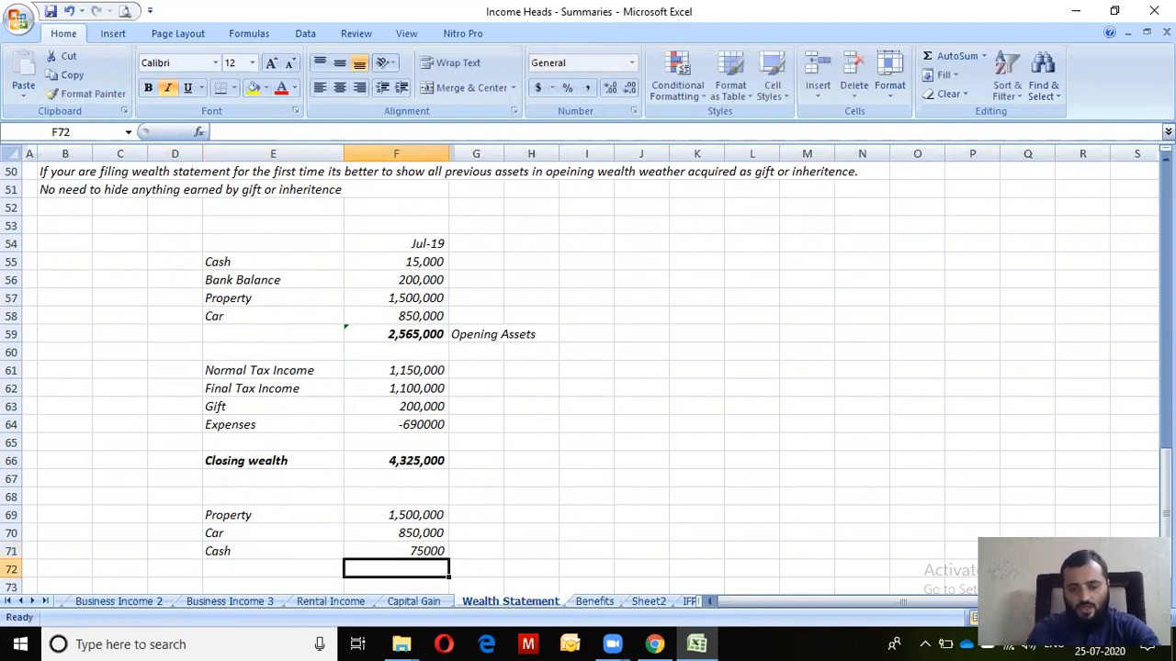
key("Up")
key("Left")
key("Down")
Add a Bank Balance row of 300,000 and check the running total
type("Bank Balan")
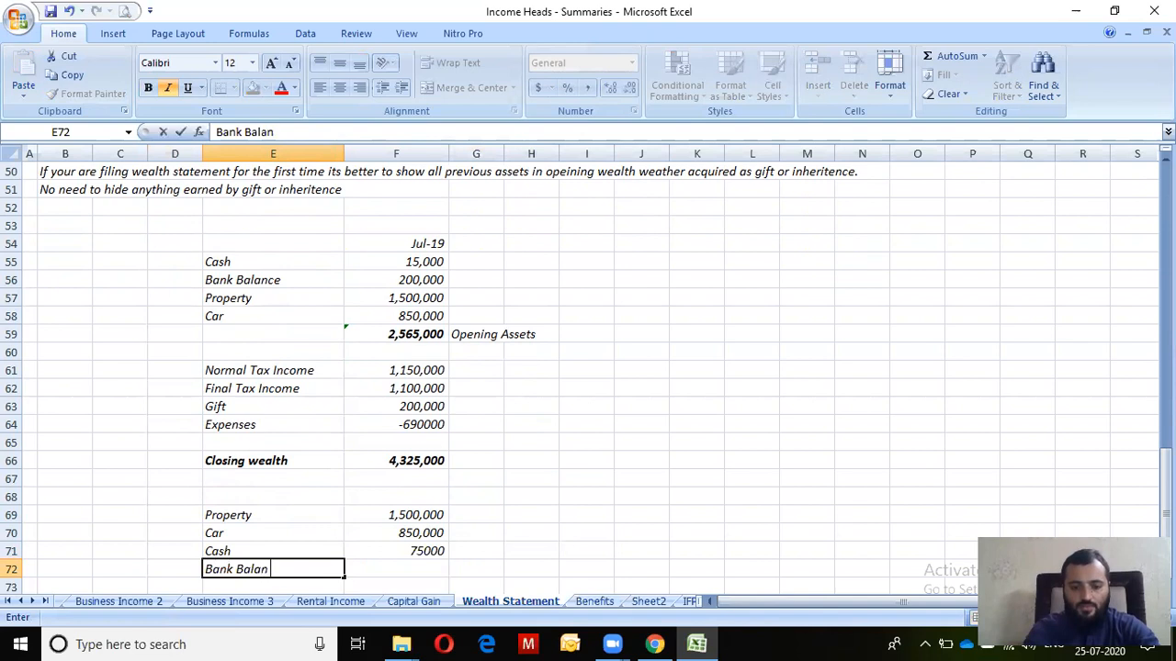
type("ce")
key("Return")
key("Up")
key("Right")
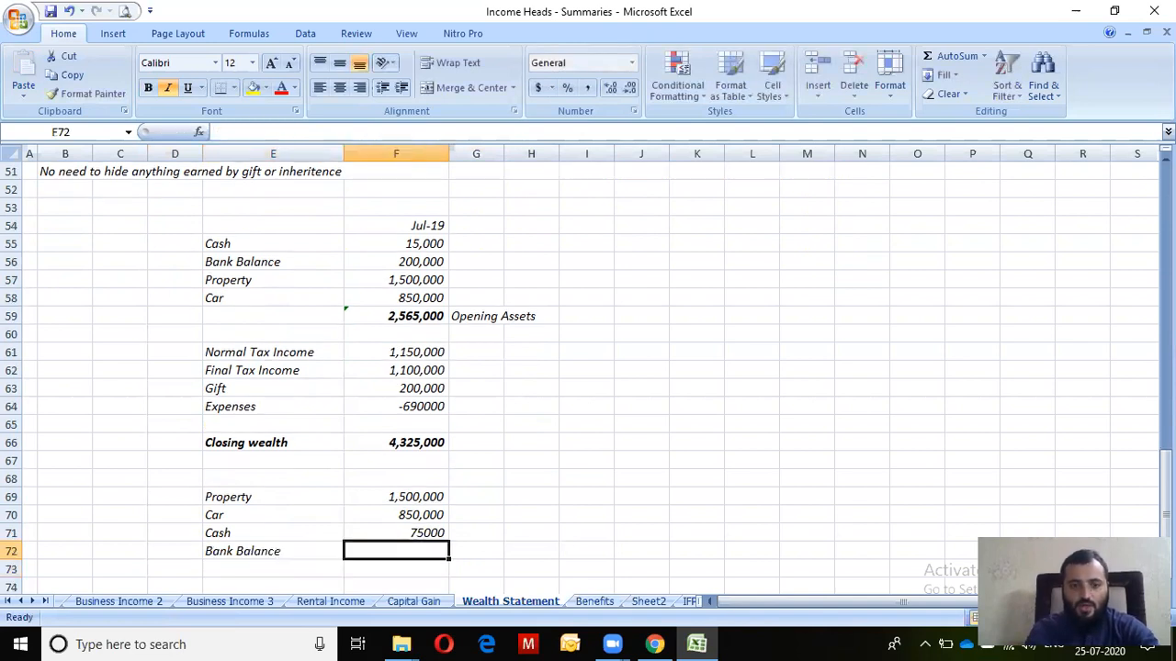
type("300,000")
key("Return")
key("Up")
key("Up")
key("Up")
key("Up")
key("shift+Down")
key("shift+Down")
key("shift+Down")
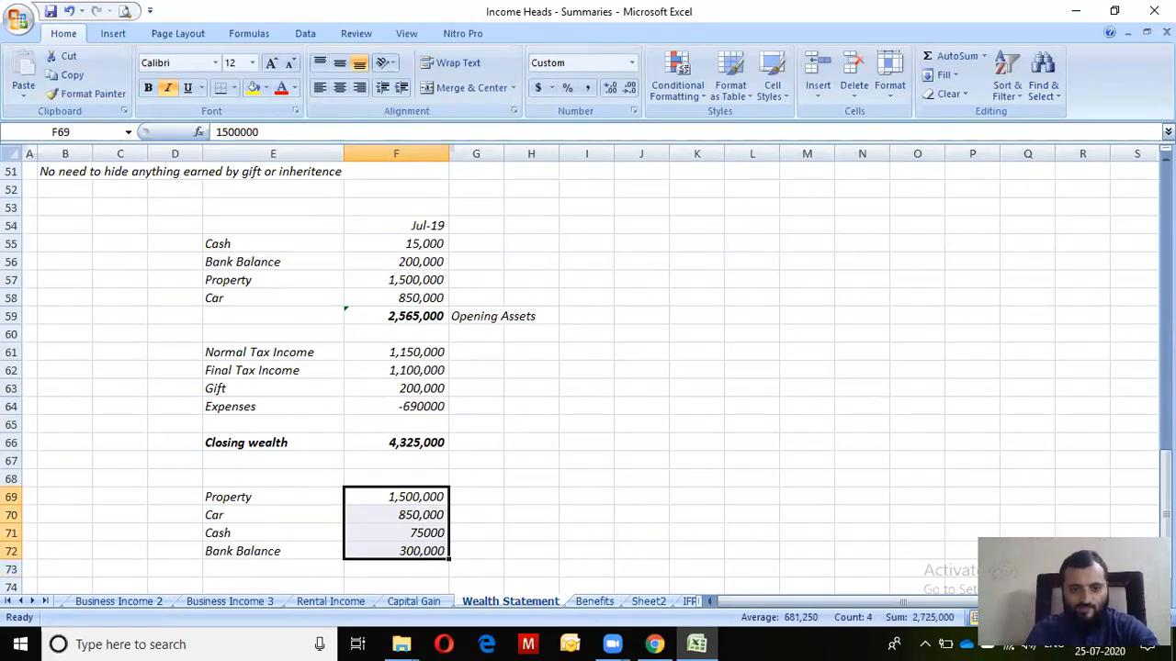
key("Down")
key("Down")
key("Down")
key("Down")
Add a Gold row of 750000 and check the breakup total
key("Left")
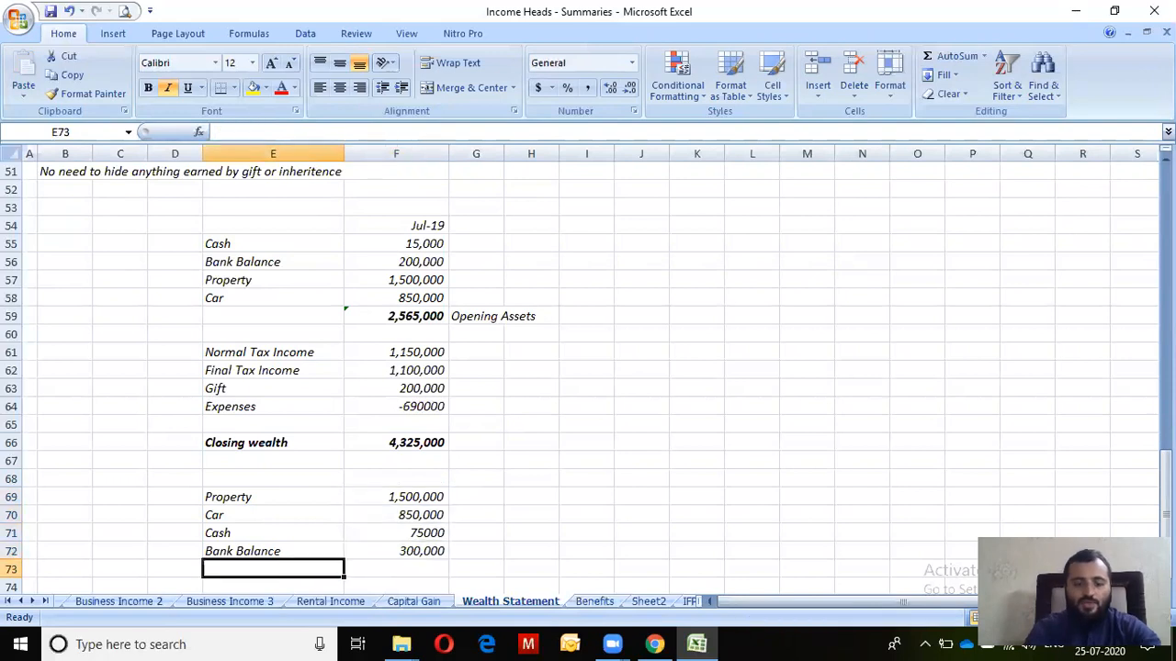
type("Gold")
key("Return")
key("Up")
key("Right")
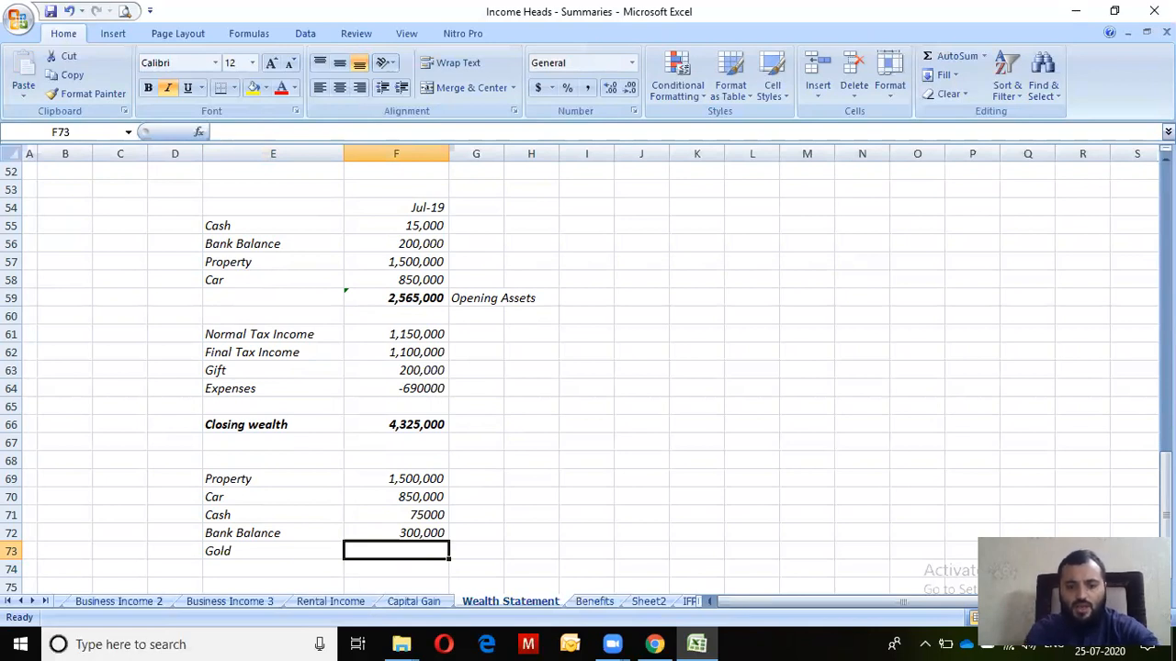
type("750000")
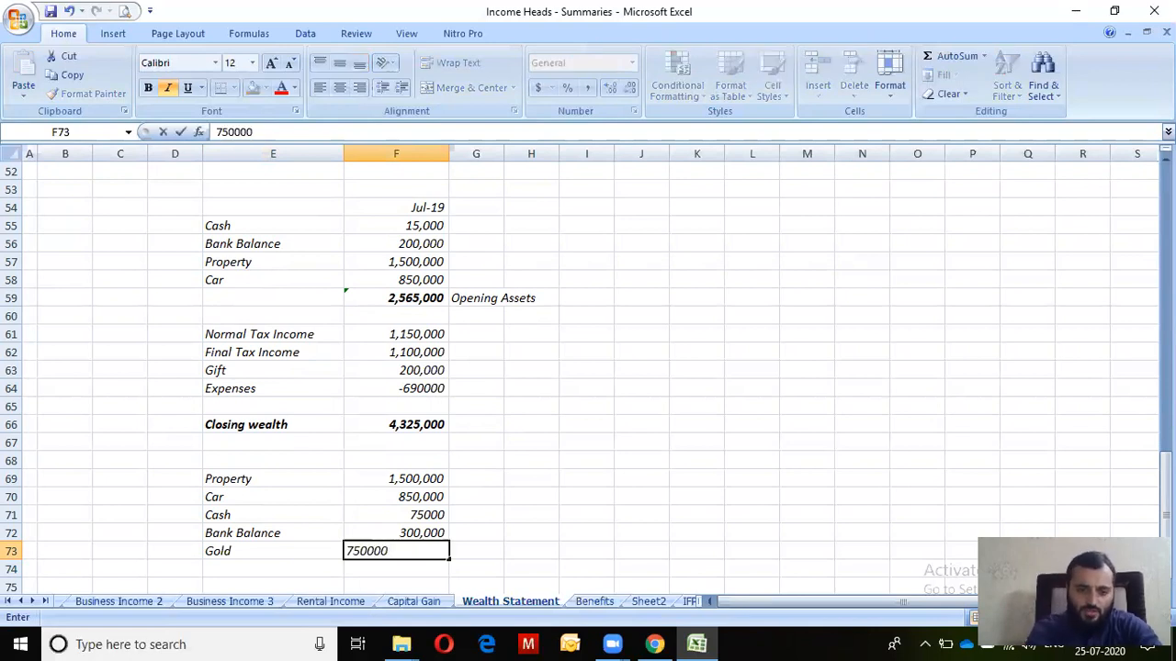
key("Return")
key("Up")
key("shift+Up")
key("shift+Up")
key("shift+Up")
key("shift+Up")
key("Down")
key("Down")
key("Up")
Add the Business Capital label in E74, leaving its amount cell ready
key("Left")
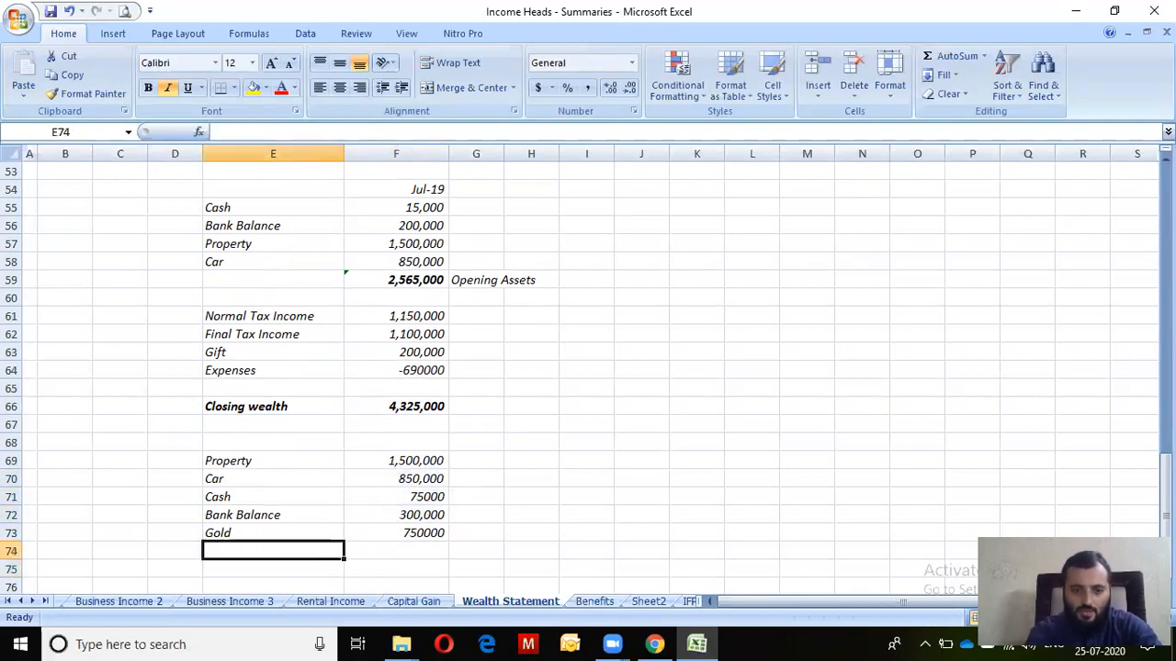
type("Business Capital")
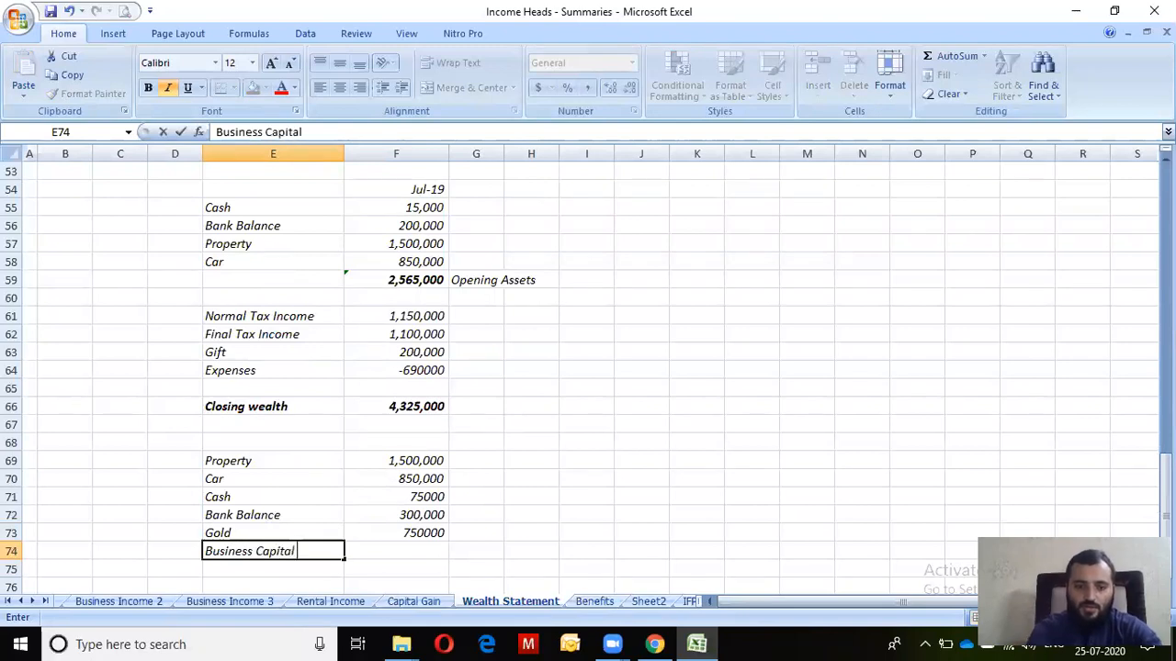
key("Return")
key("Up")
key("Right")
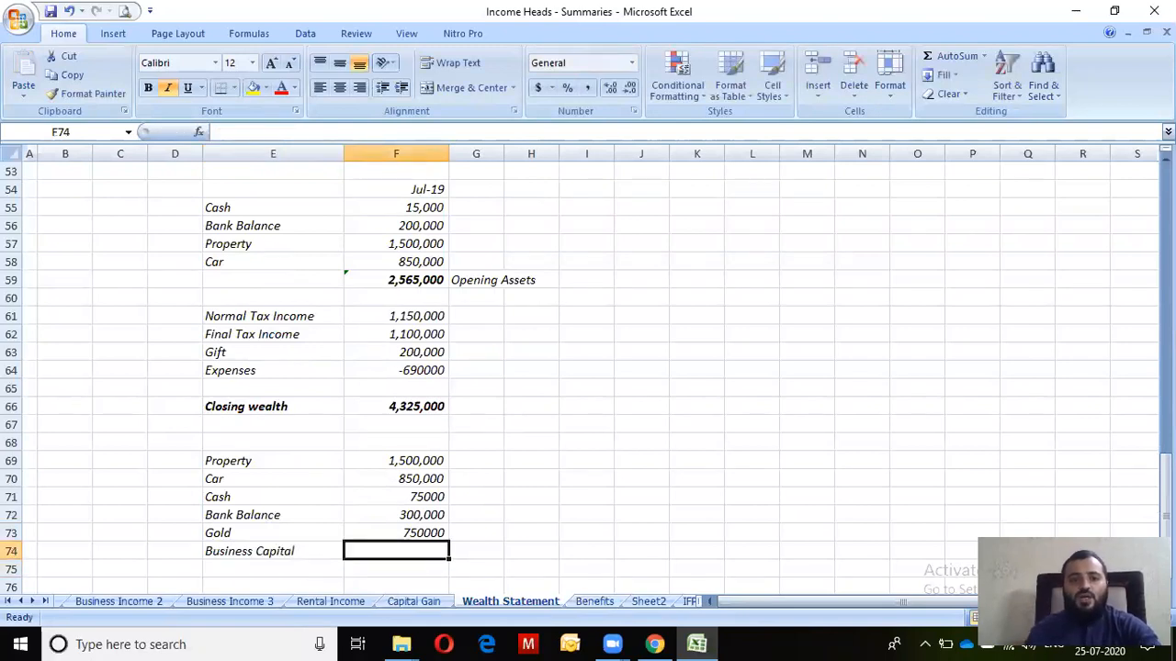
key("alt+Tab")
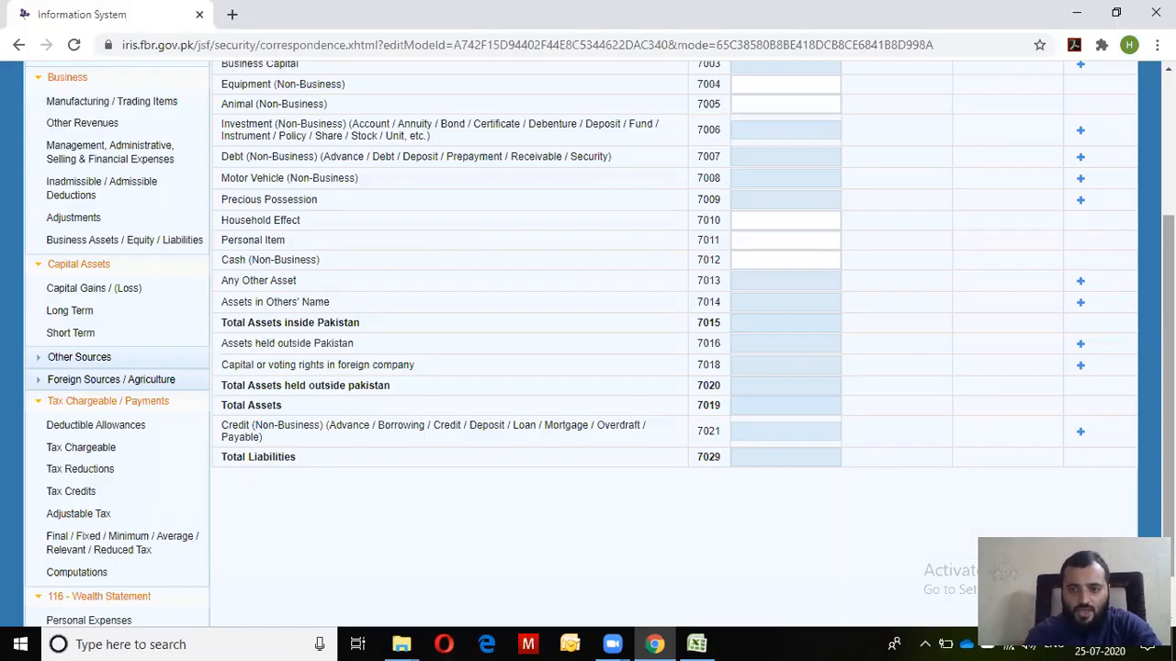
Review the IRIS assets form, highlighting its first asset rows and the Business Capital label
scroll(364, 276, "up", 5)
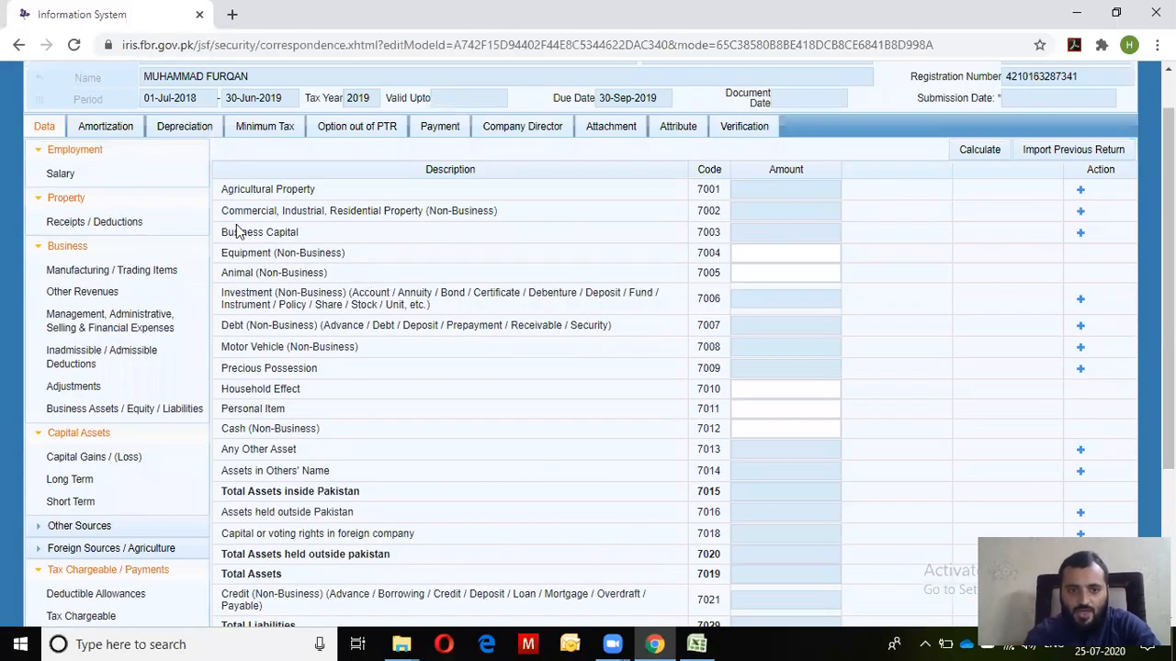
left_click_drag(215, 236, 404, 234)
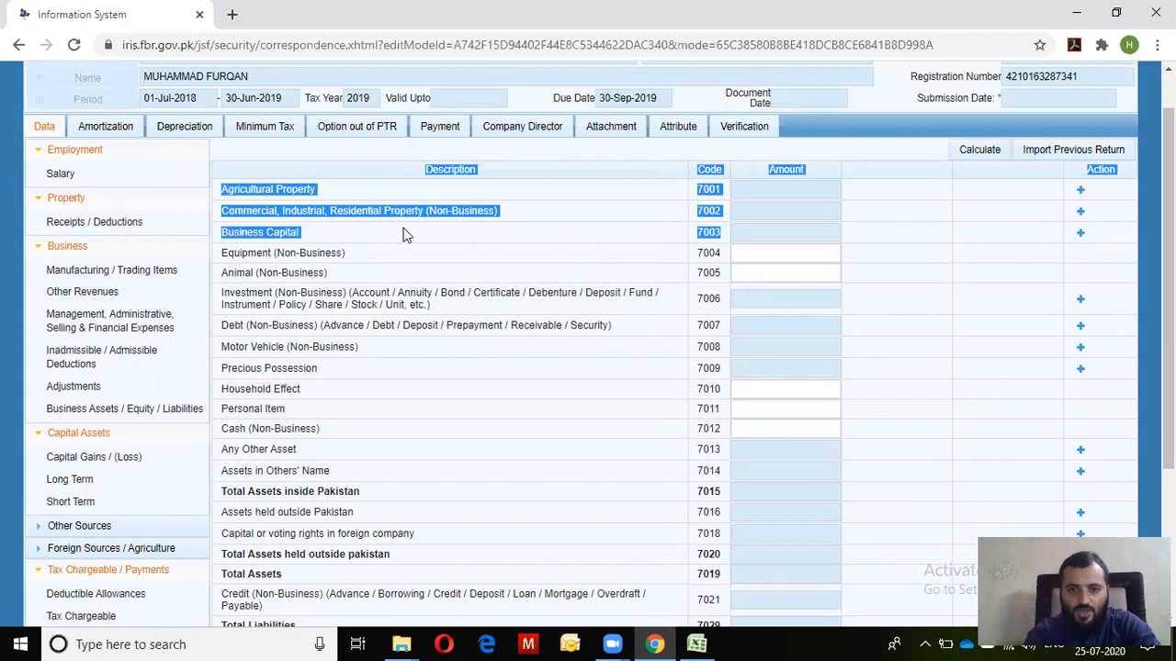
left_click(374, 235)
left_click_drag(303, 236, 224, 234)
left_click_drag(1169, 258, 1168, 287)
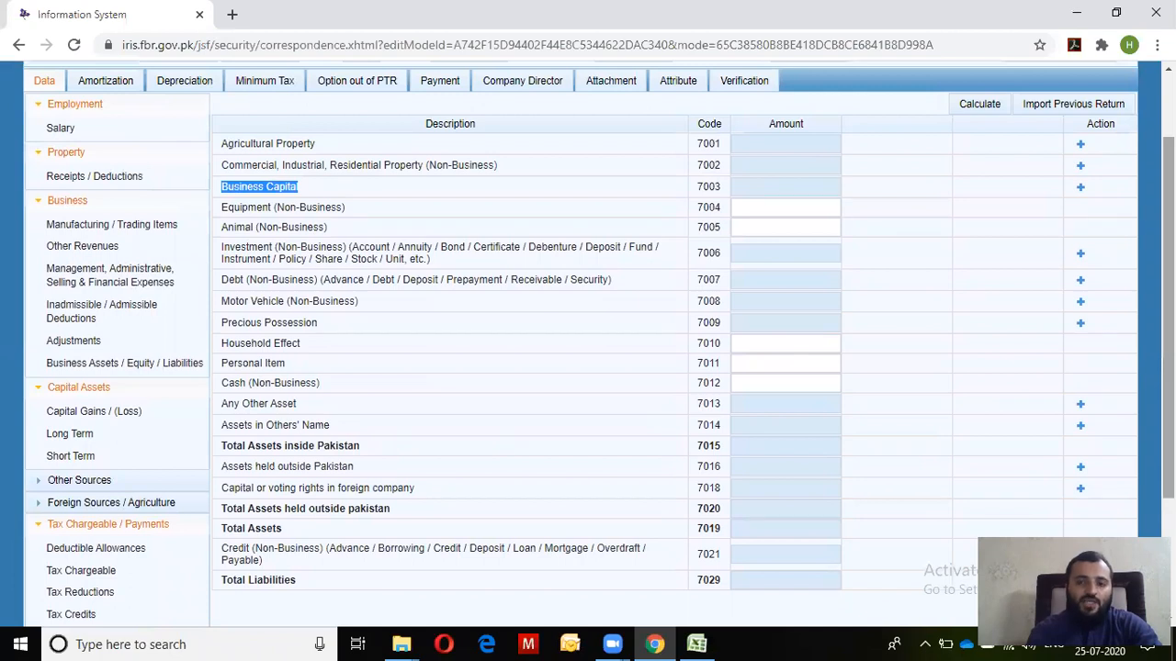
Copy the 375,000 Capital from IRIS's Business Assets / Equity / Liabilities into Excel's F74
left_click(99, 371)
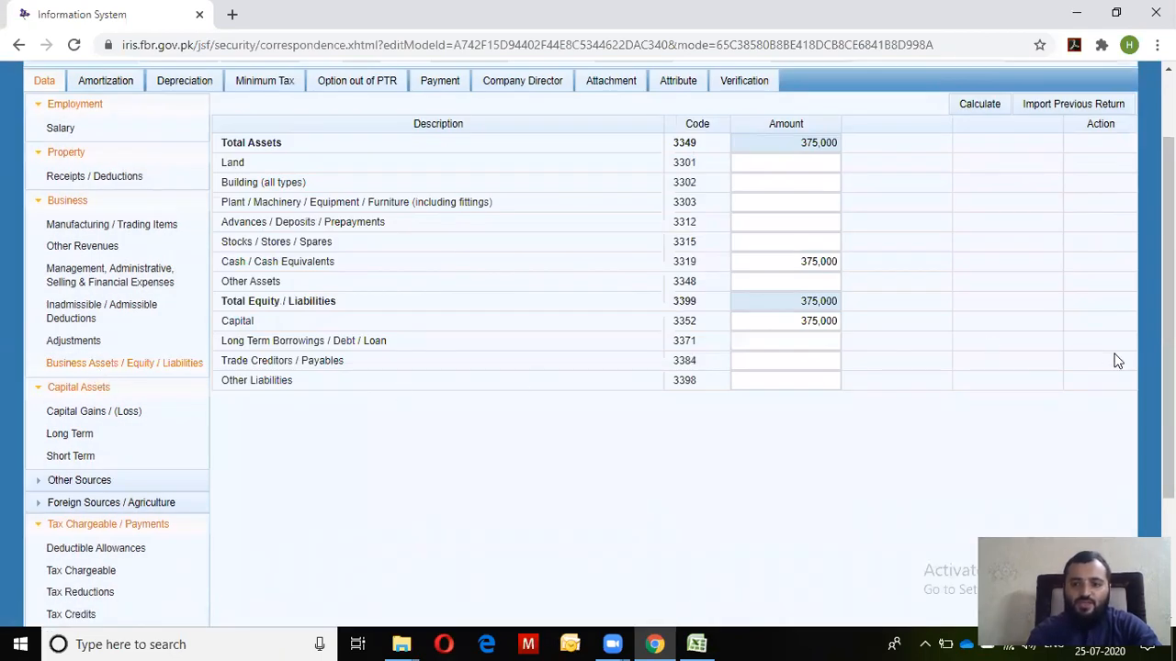
left_click(757, 167)
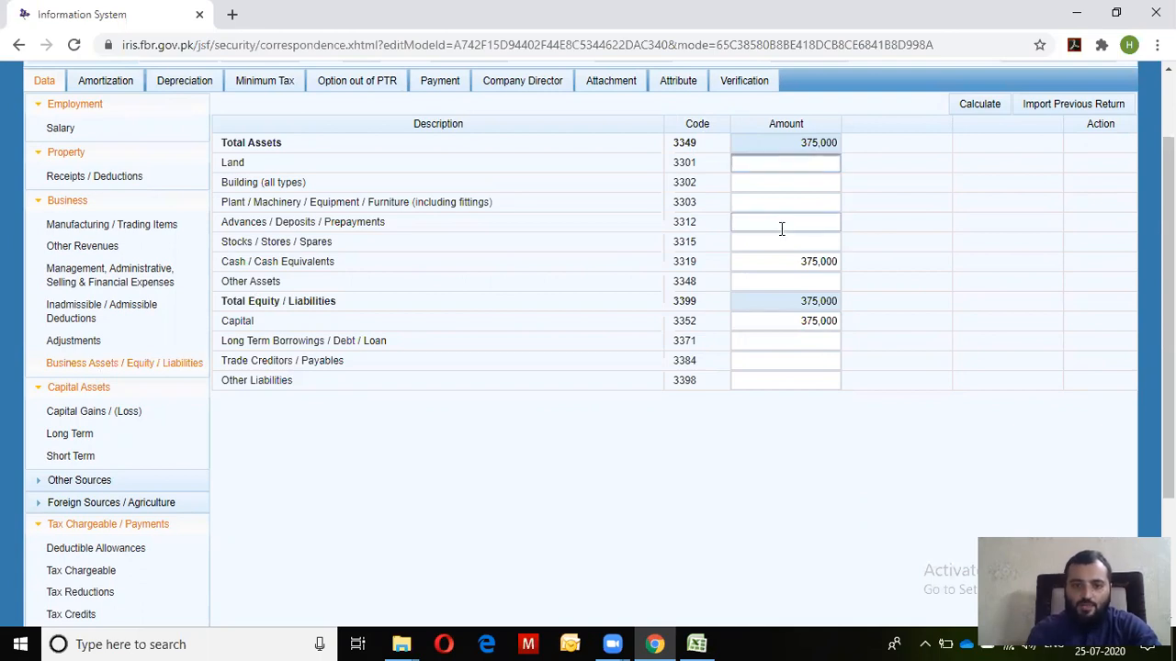
left_click(775, 323)
key("ctrl+c")
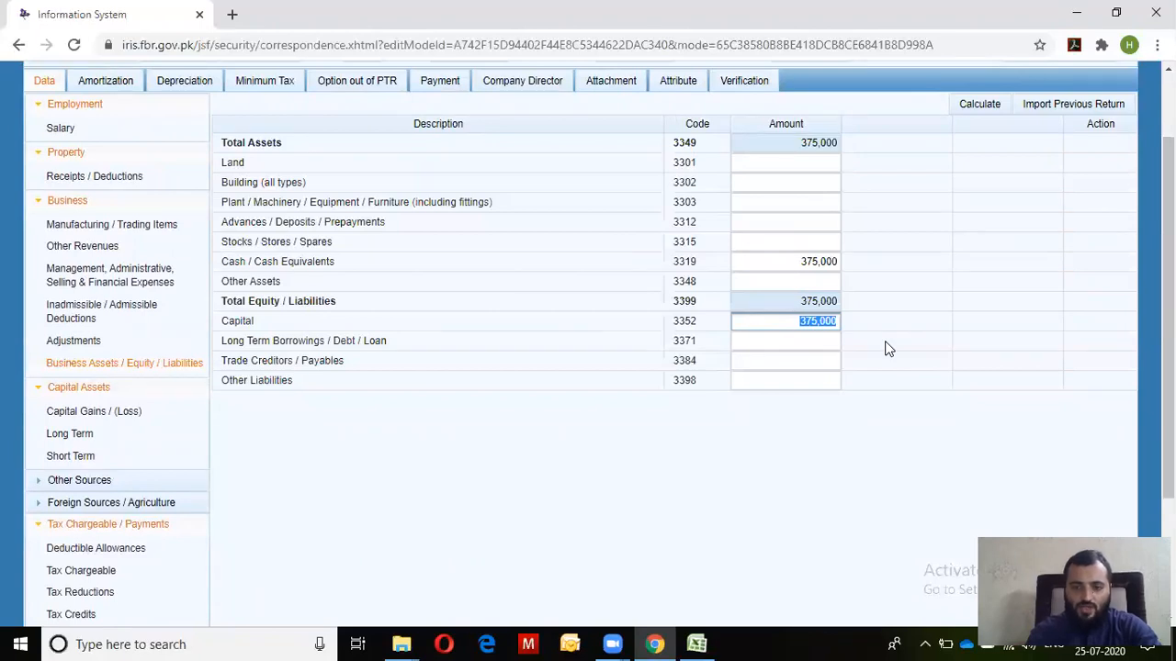
scroll(588, 349, "down", 1)
key("alt+Tab")
key("Down")
key("Up")
key("ctrl+v")
key("Up")
key("Up")
key("Up")
key("Up")
key("Up")
Change the Cash amount in F71 from 75000 to 550000, checking the asset sum
key("shift+Down")
key("shift+Down")
key("shift+Down")
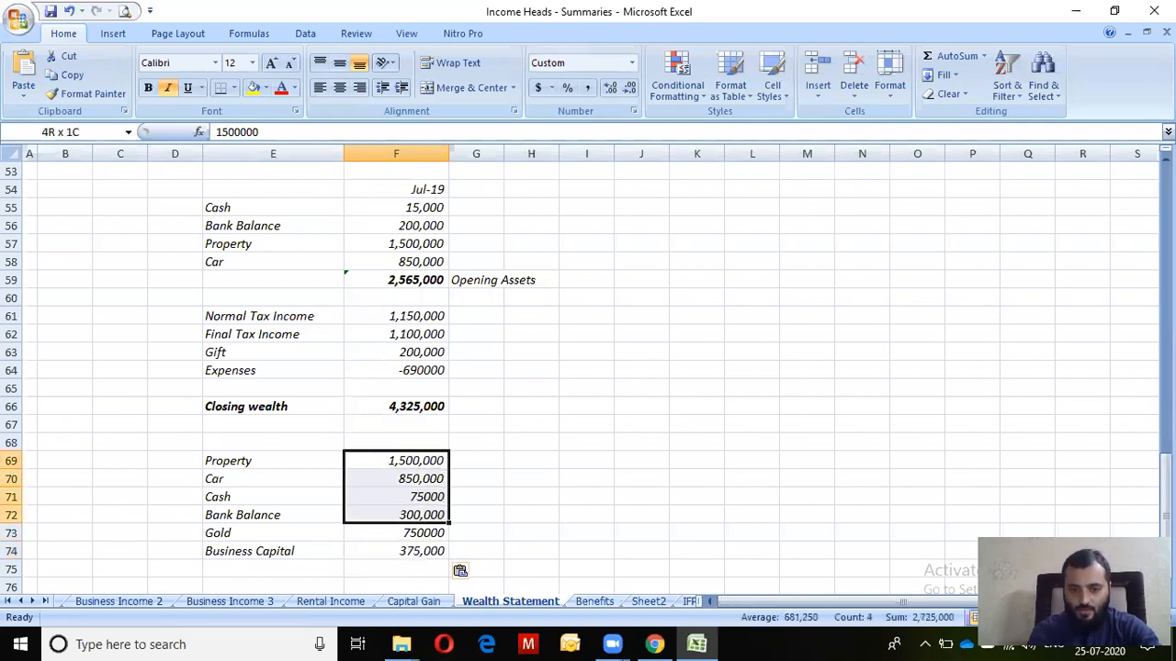
key("shift+Down")
key("shift+Down")
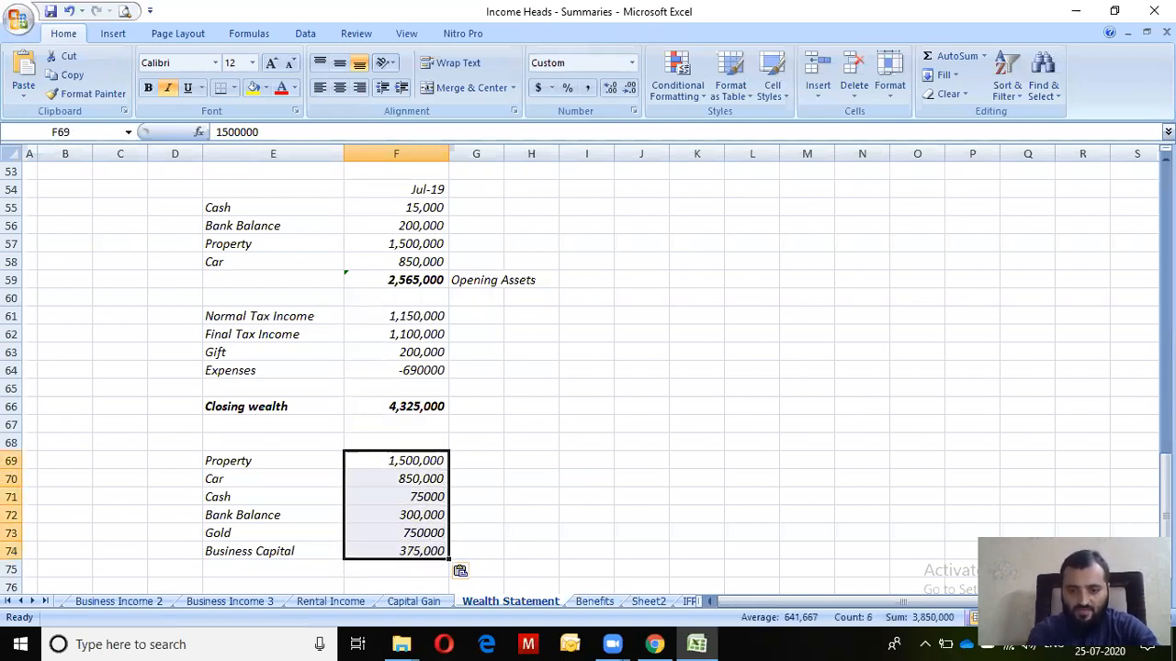
key("Down")
key("Down")
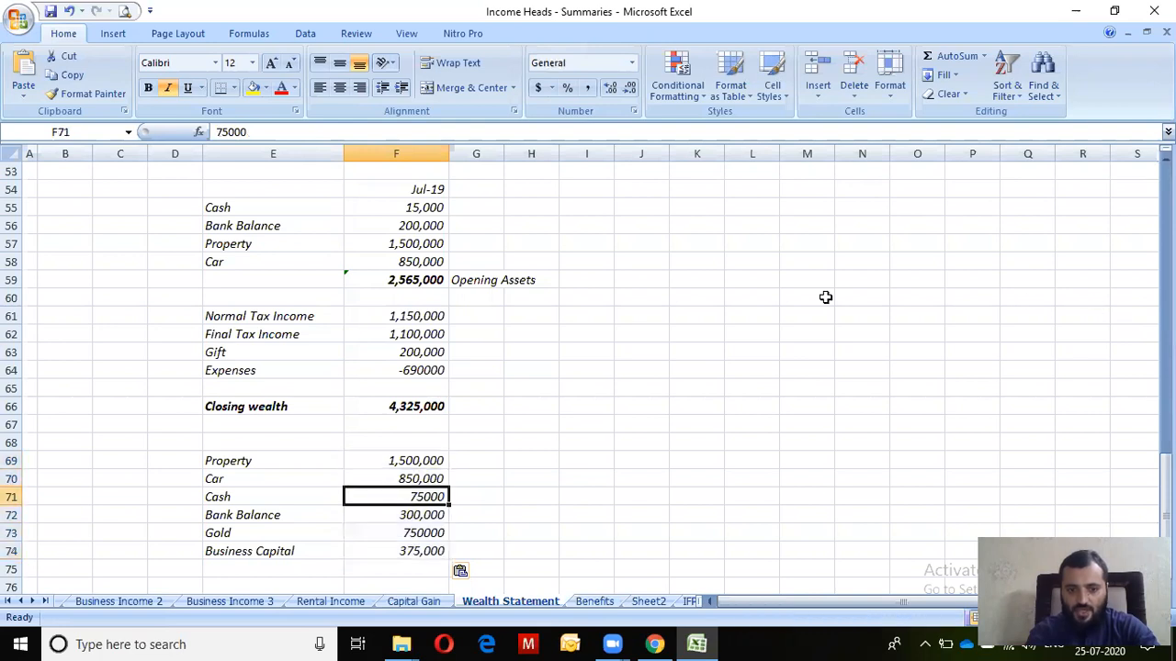
left_click(349, 133)
key("Left")
key("Left")
key("Left")
key("Left")
key("Left")
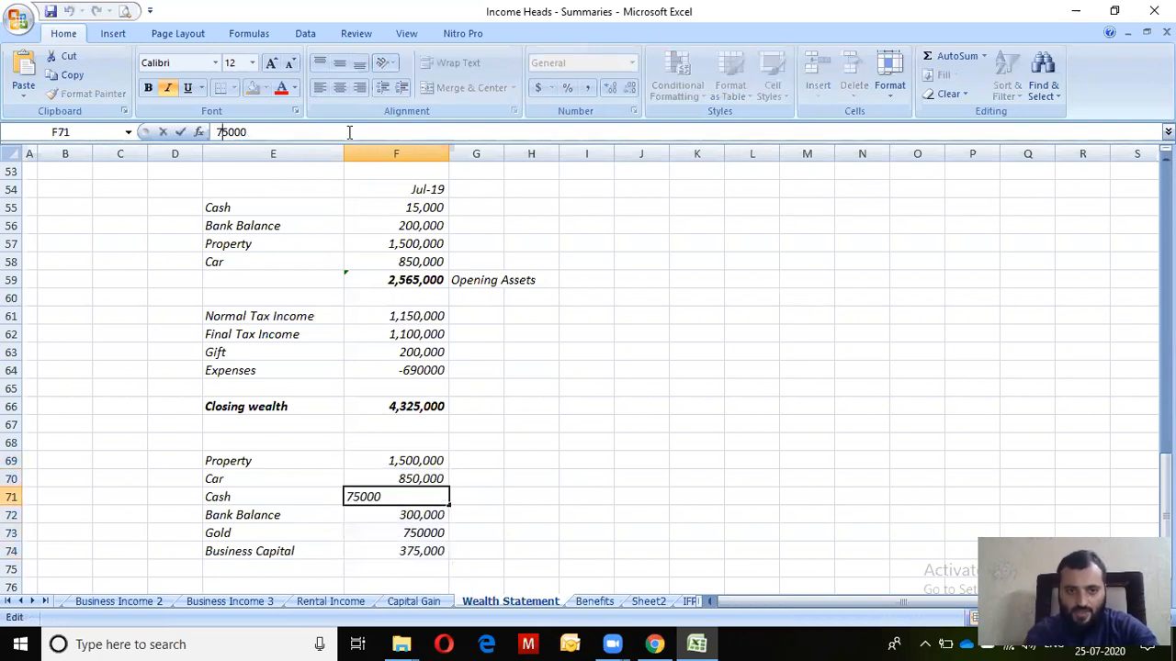
type("5")
key("shift+Return")
key("Up")
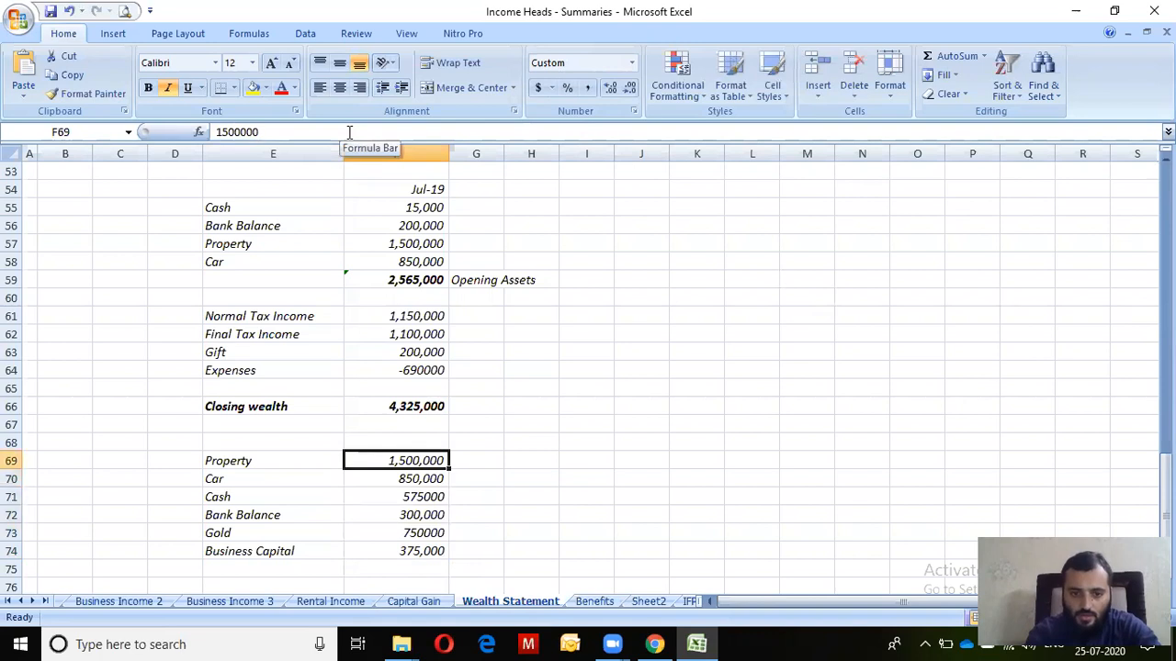
key("shift+Down")
key("shift+Down")
key("shift+Down")
key("shift+Down")
key("shift+Down")
key("Down")
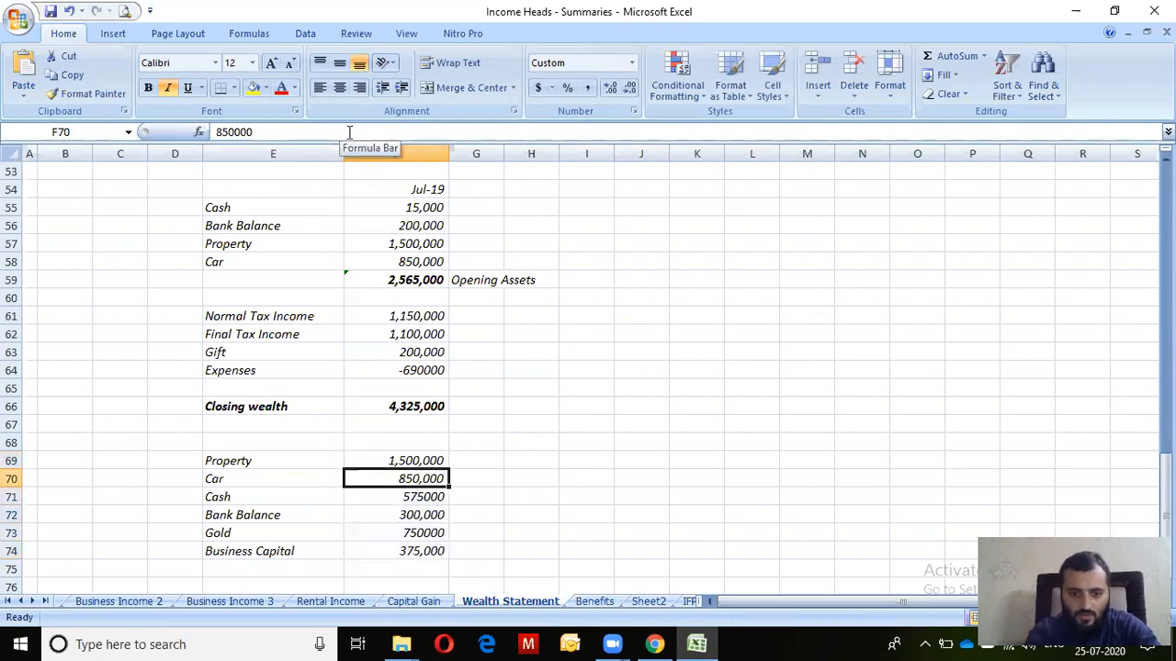
key("Down")
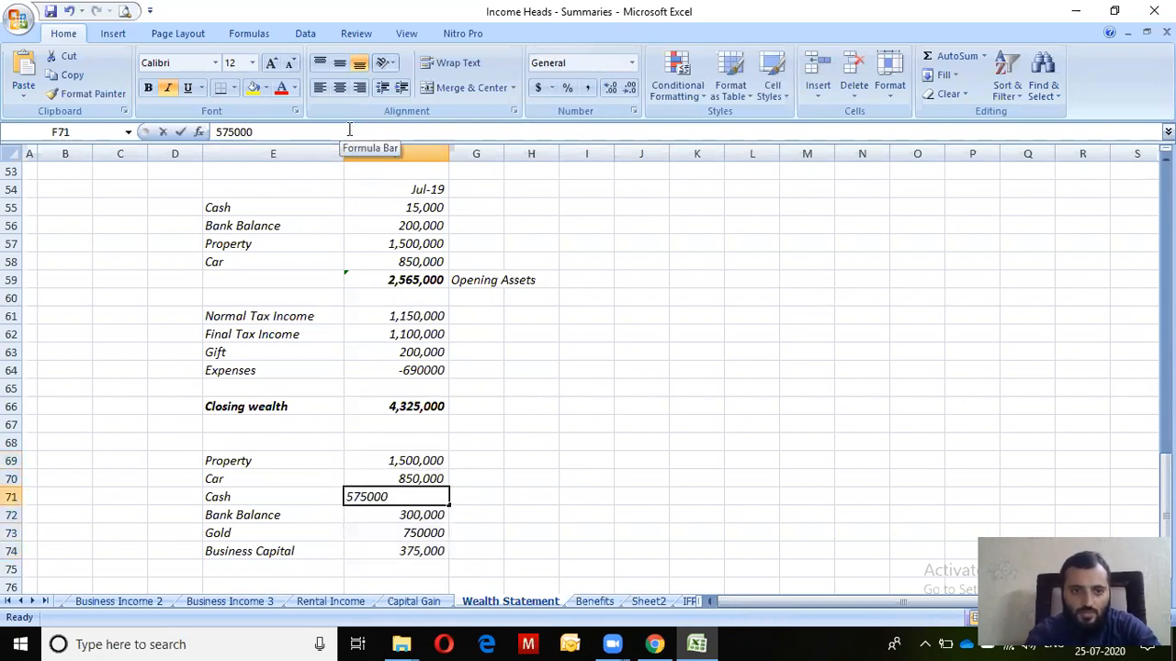
left_click(349, 131)
key("Left")
key("Left")
key("Left")
key("Left")
key("BackSpace")
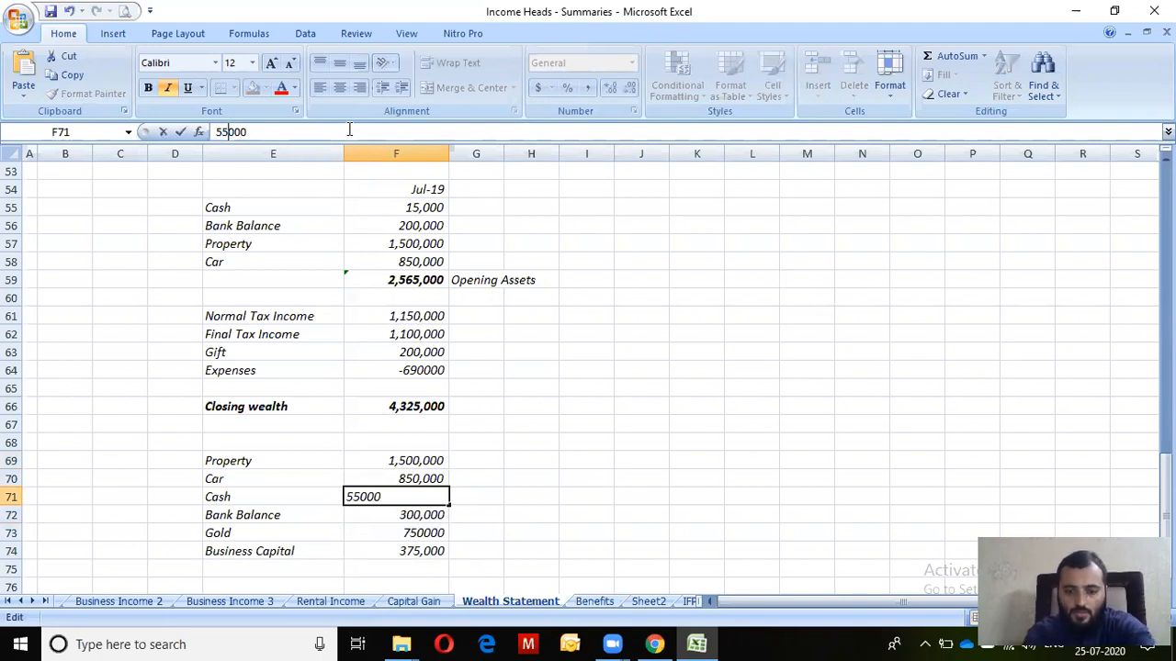
type("0")
key("Return")
key("Down")
key("Down")
key("Down")
key("Down")
AutoSum F69:F75 into F76 (4,325,000) and label it bold 'Breakup of CW'
key("alt+equal")
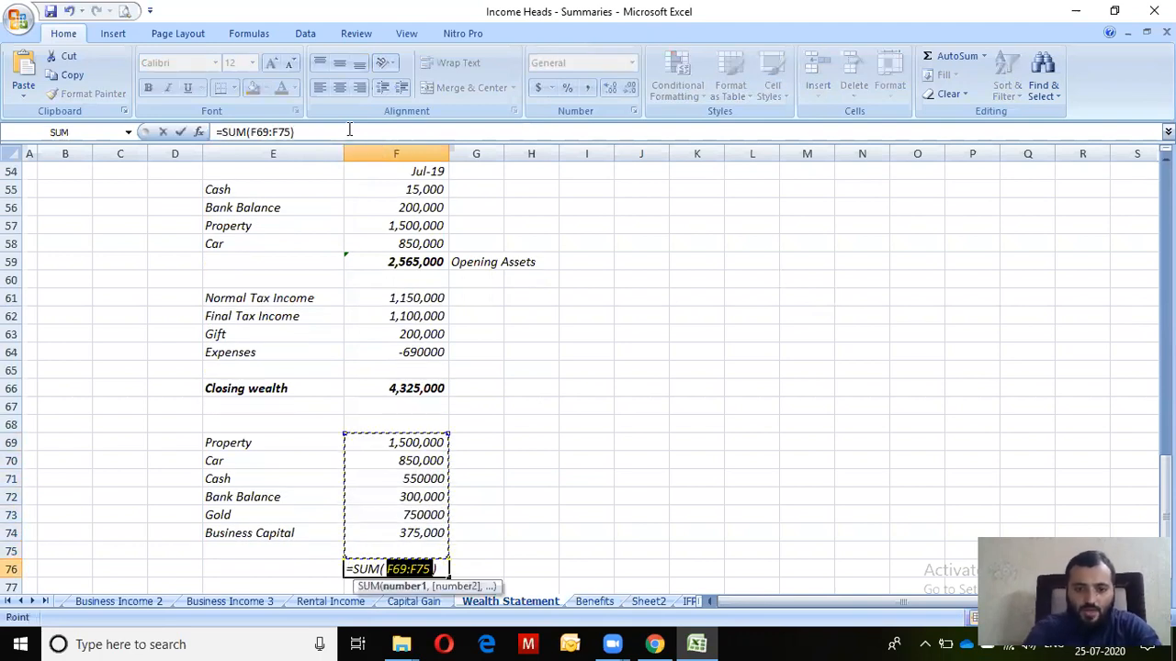
key("Return")
key("Up")
key("Up")
key("Down")
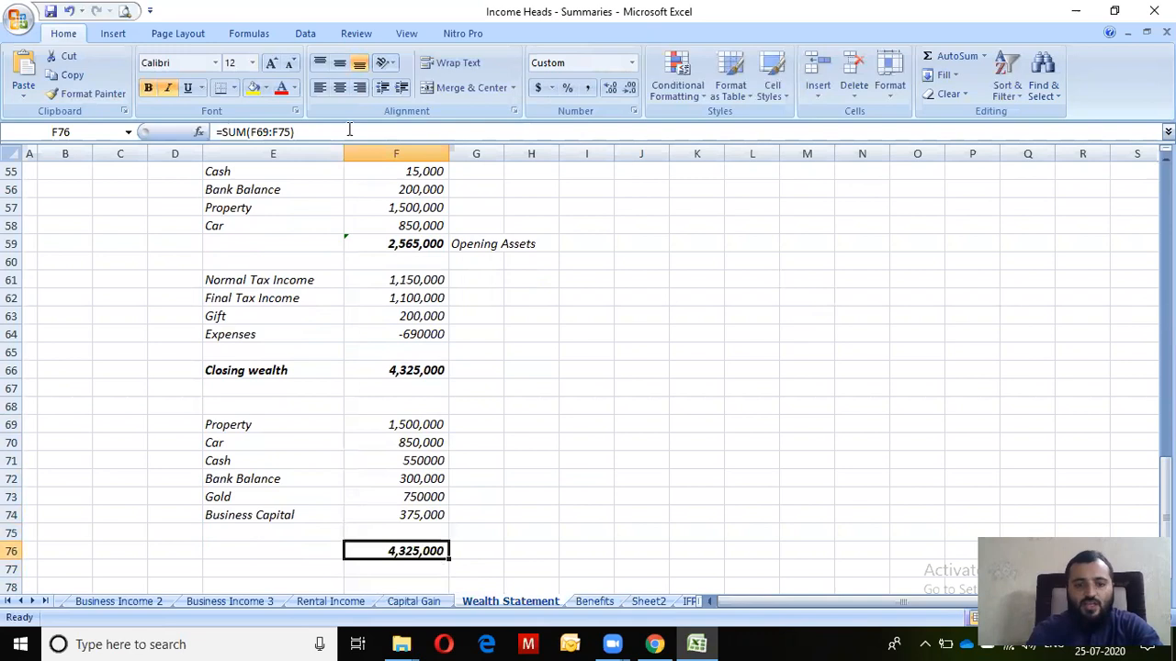
key("Left")
type("Br")
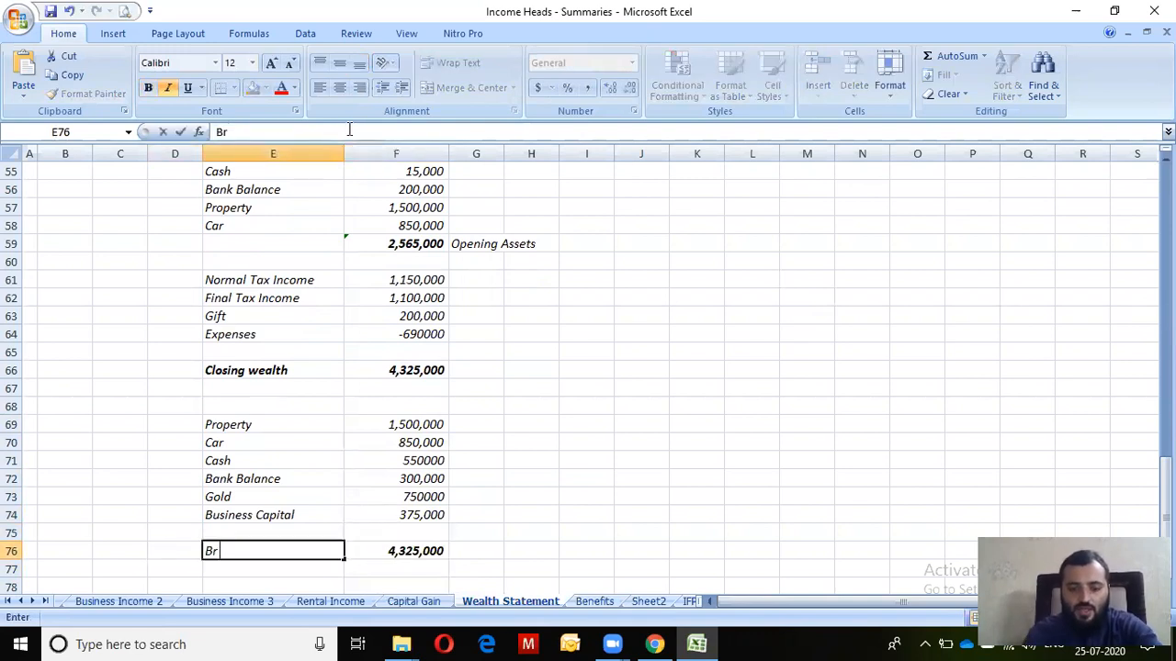
type("eakup of CW")
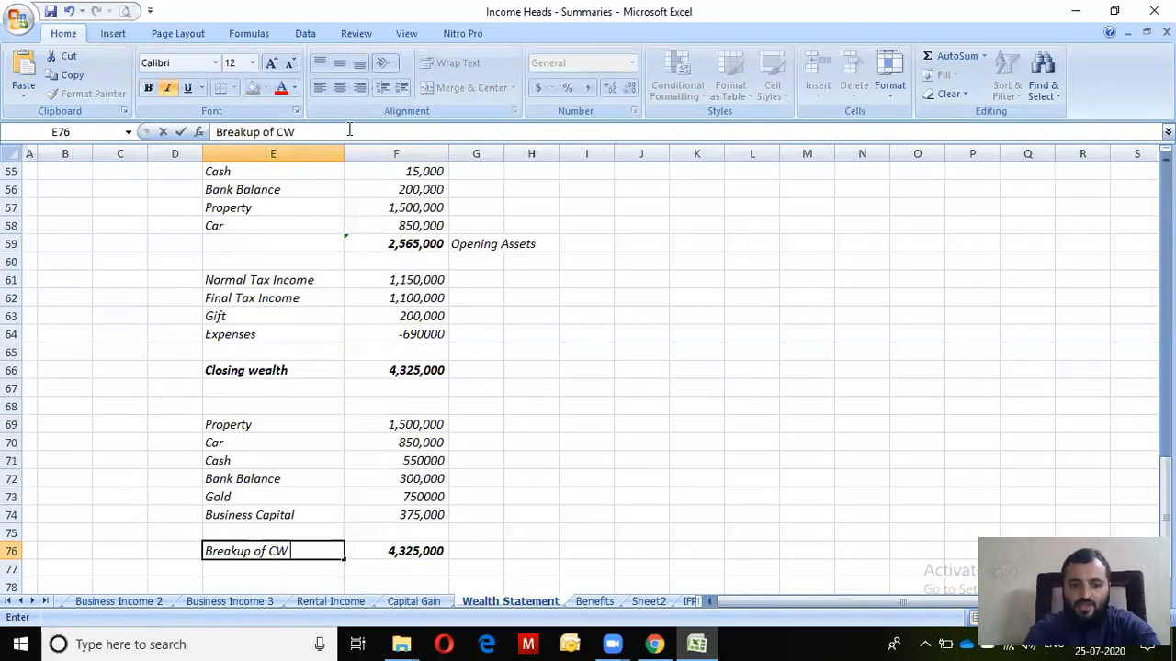
key("Return")
key("Up")
key("ctrl+b")
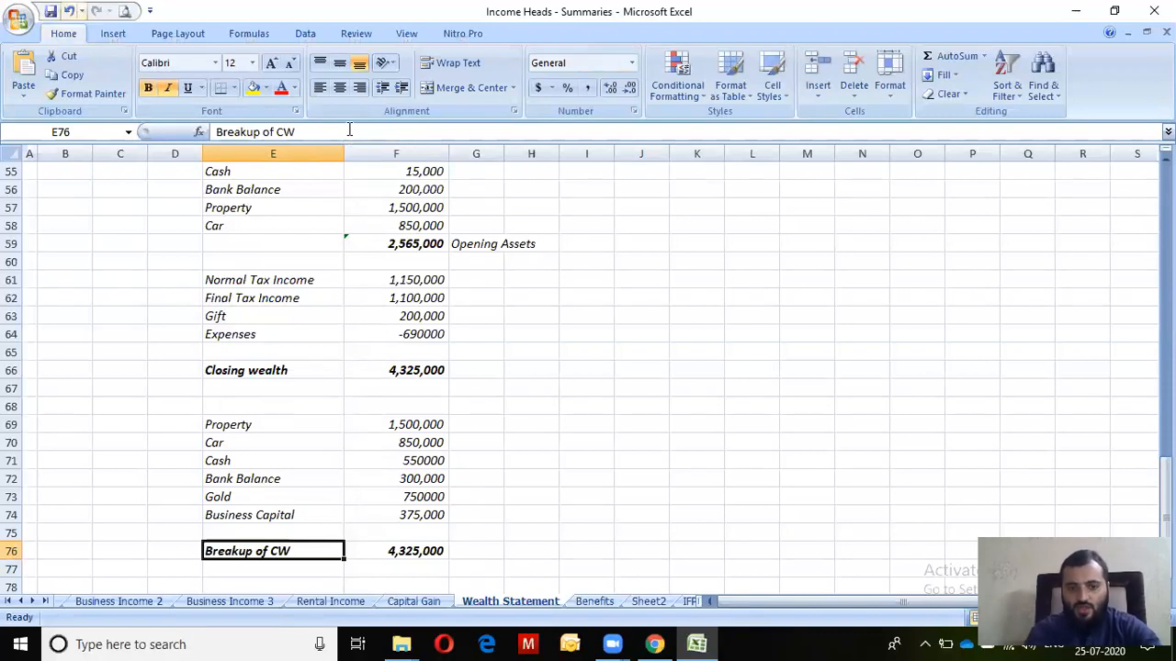
key("Up")
key("Up")
key("Up")
key("Up")
key("Up")
key("Up")
key("Up")
key("Up")
key("Up")
key("Up")
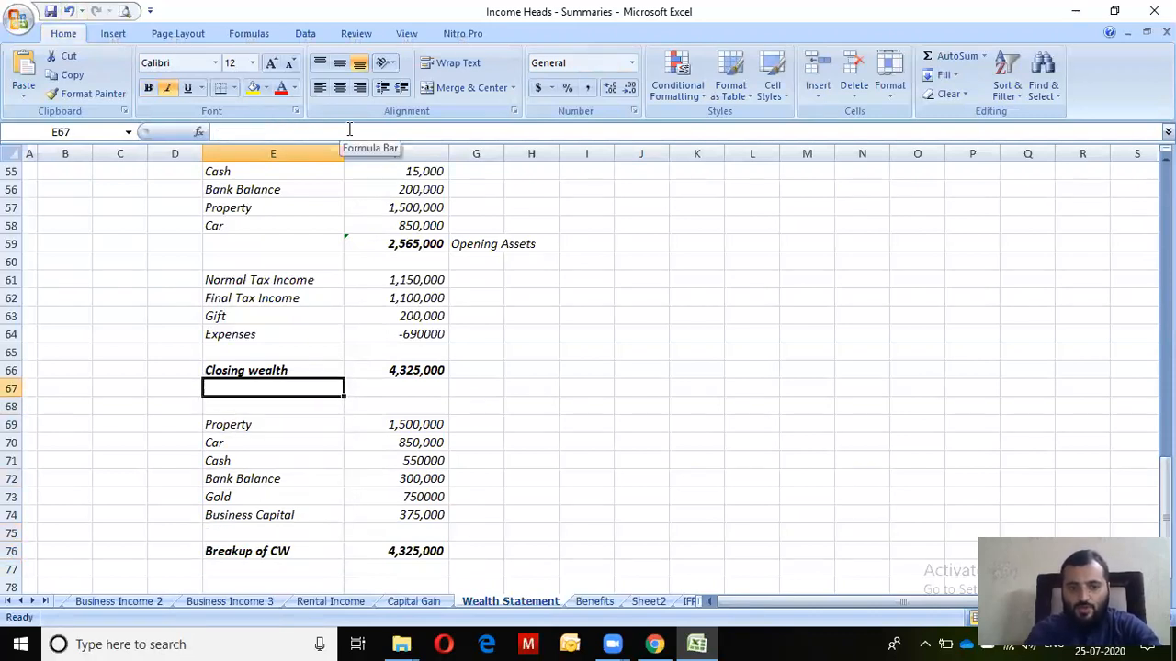
Select the breakup block under Closing wealth to check the asset labels and amounts
key("shift+Right")
key("Down")
key("Down")
key("shift+Down")
key("shift+Down")
key("shift+Down")
key("shift+Down")
key("shift+Down")
key("shift+Down")
key("shift+Down")
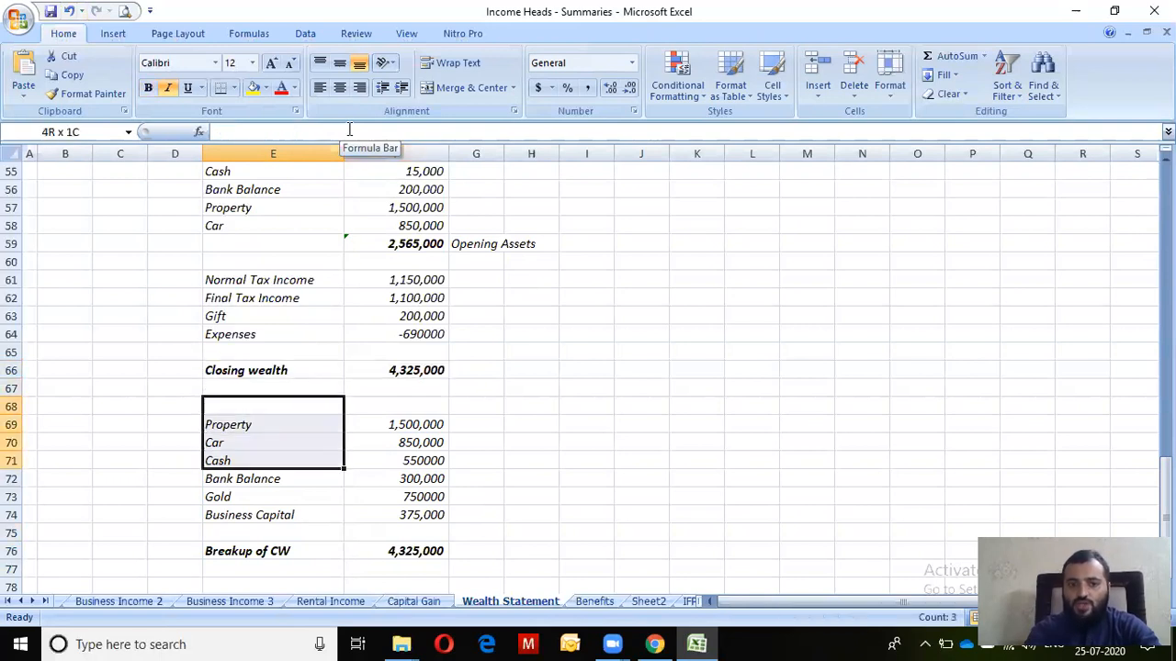
key("shift+Down")
key("shift+Right")
key("shift+Right")
key("shift+Left")
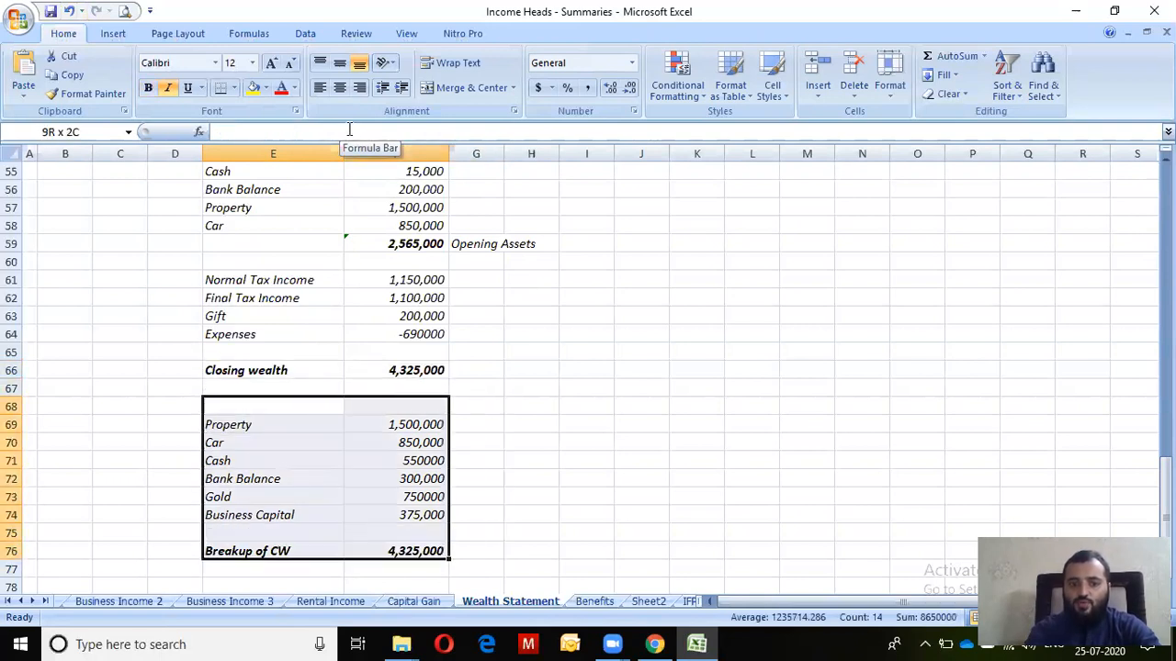
key("Down")
key("Down")
key("Up")
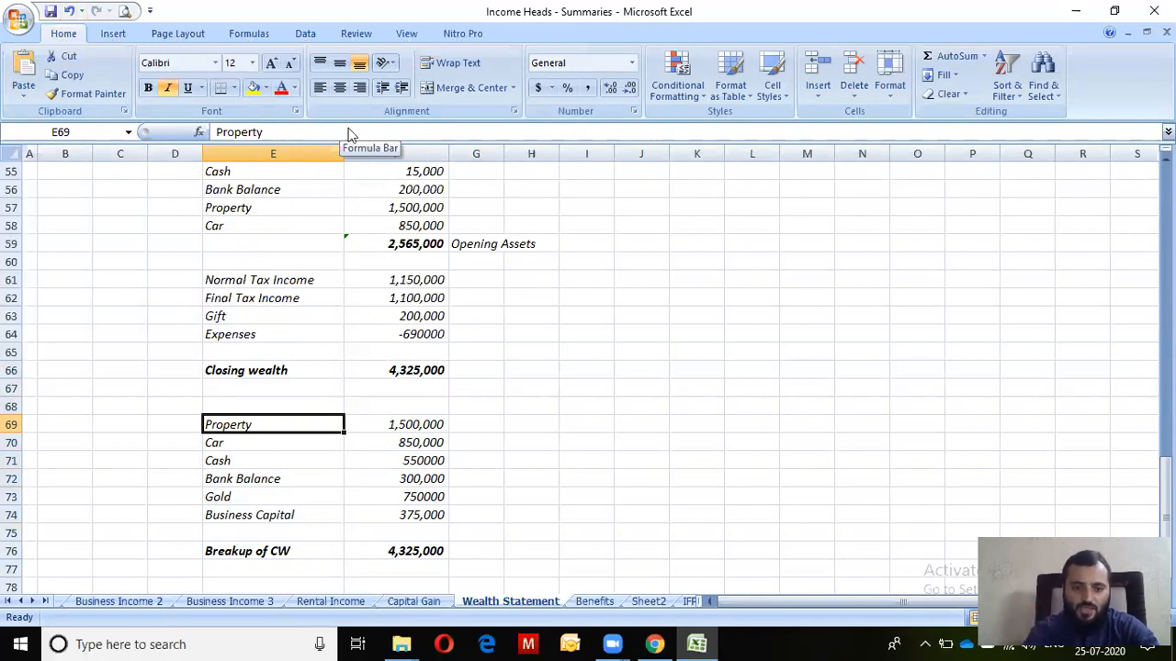
Recheck the asset rows from Gold to Business Capital, then return to the IRIS return in Chrome
key("Down")
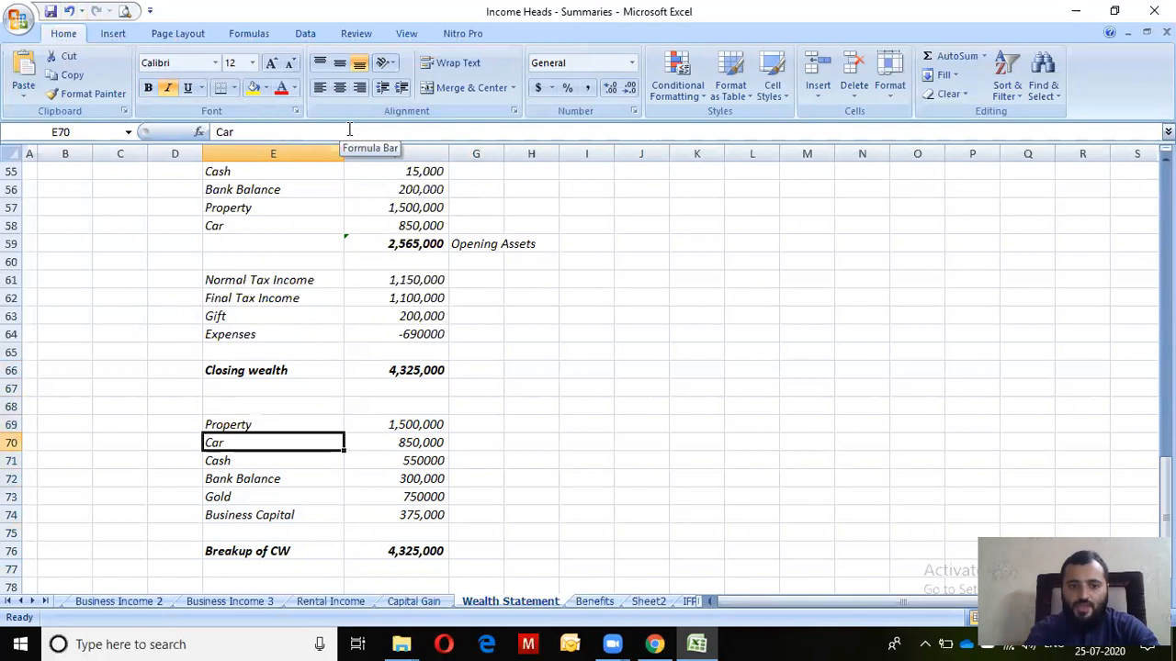
key("Up")
key("shift+Down")
key("shift+Down")
key("shift+Down")
key("shift+Down")
key("shift+Right")
key("shift+Right")
key("shift+Down")
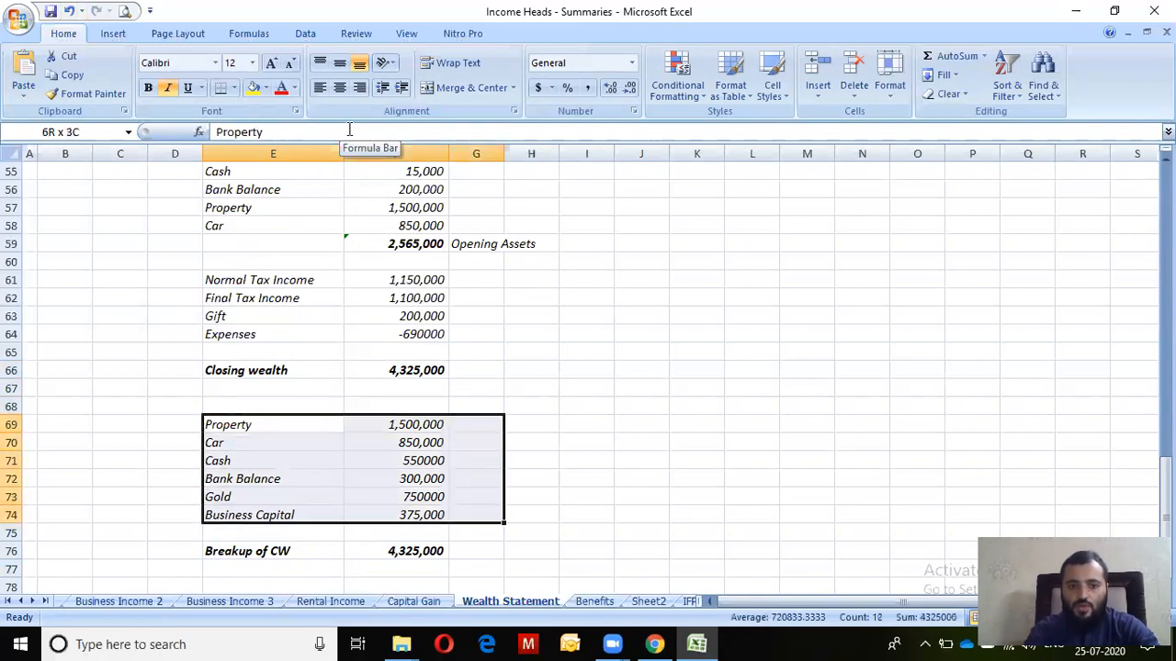
key("Left")
key("Down")
key("Down")
key("Down")
key("Right")
key("Right")
key("Right")
key("Down")
key("Down")
key("Left")
key("Up")
key("Left")
key("Right")
key("Down")
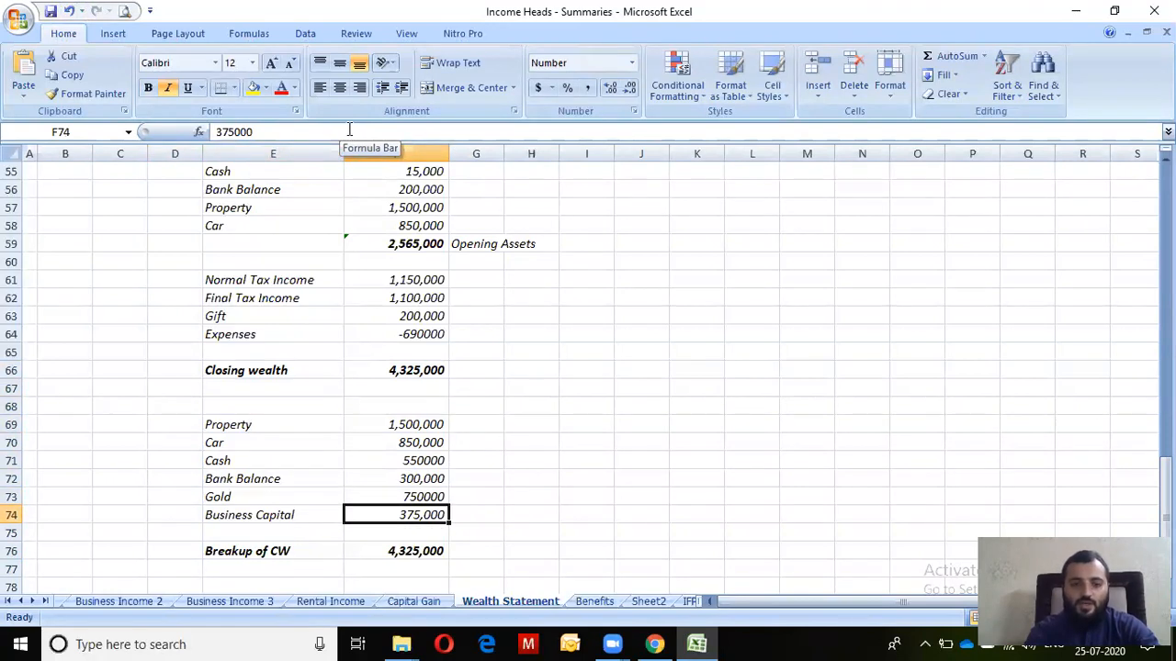
key("alt+Tab")
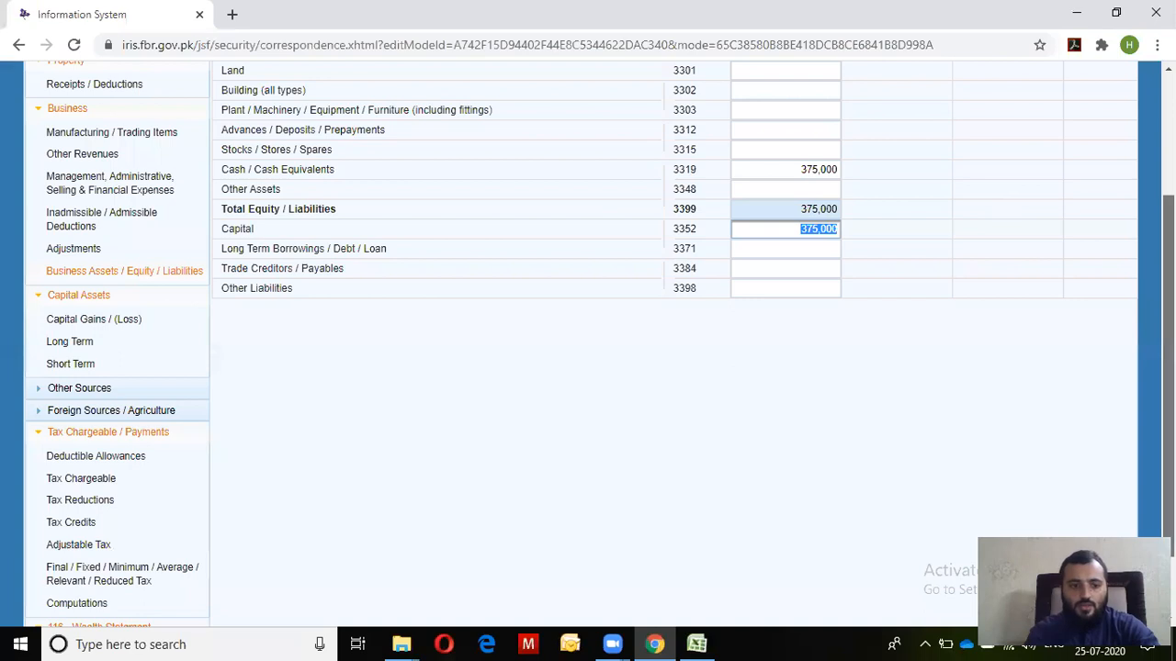
Open Personal Assets / Liabilities under 116 - Wealth Statement and start a new Business Capital (7003) entry
scroll(588, 367, "down", 1)
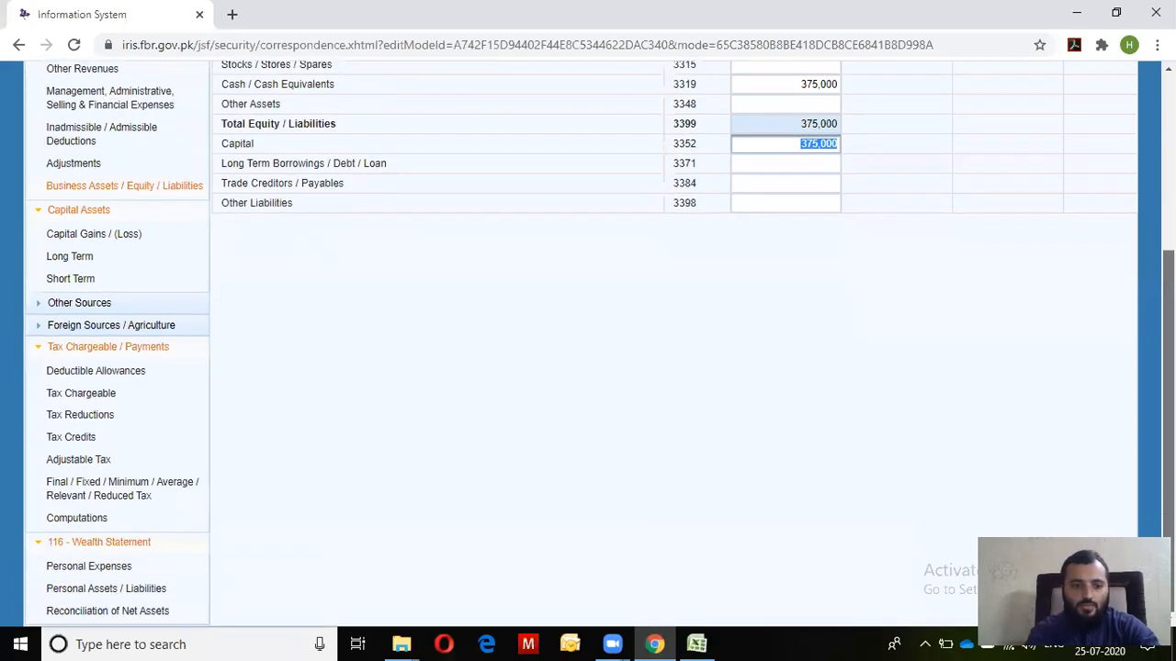
left_click(118, 591)
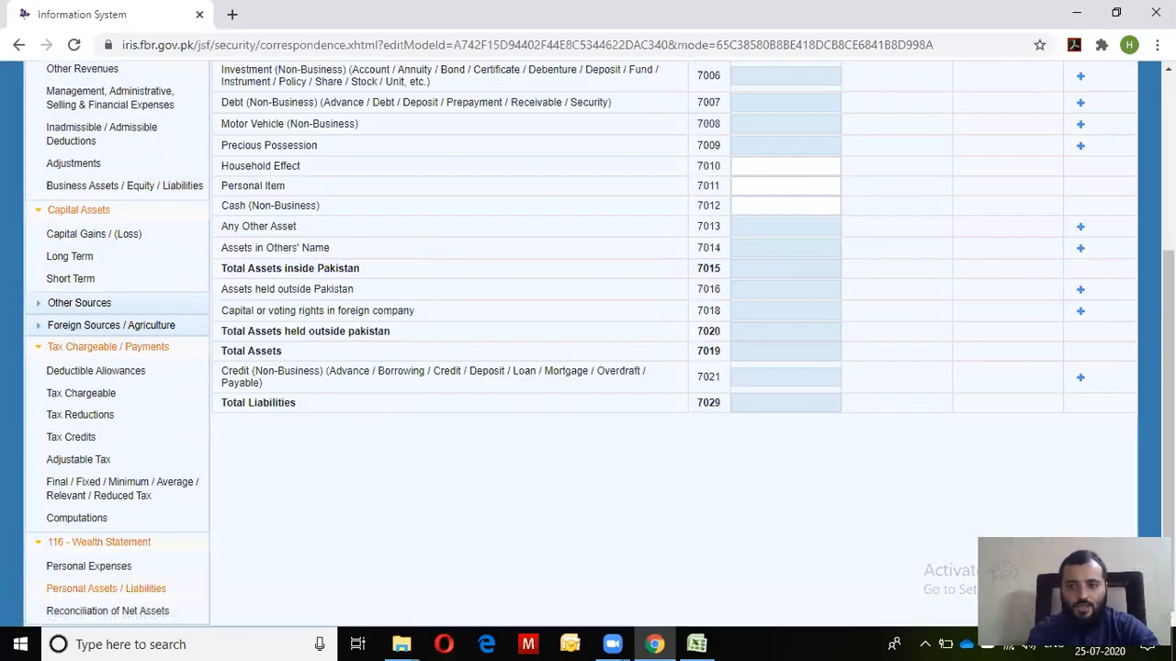
scroll(451, 317, "up", 3)
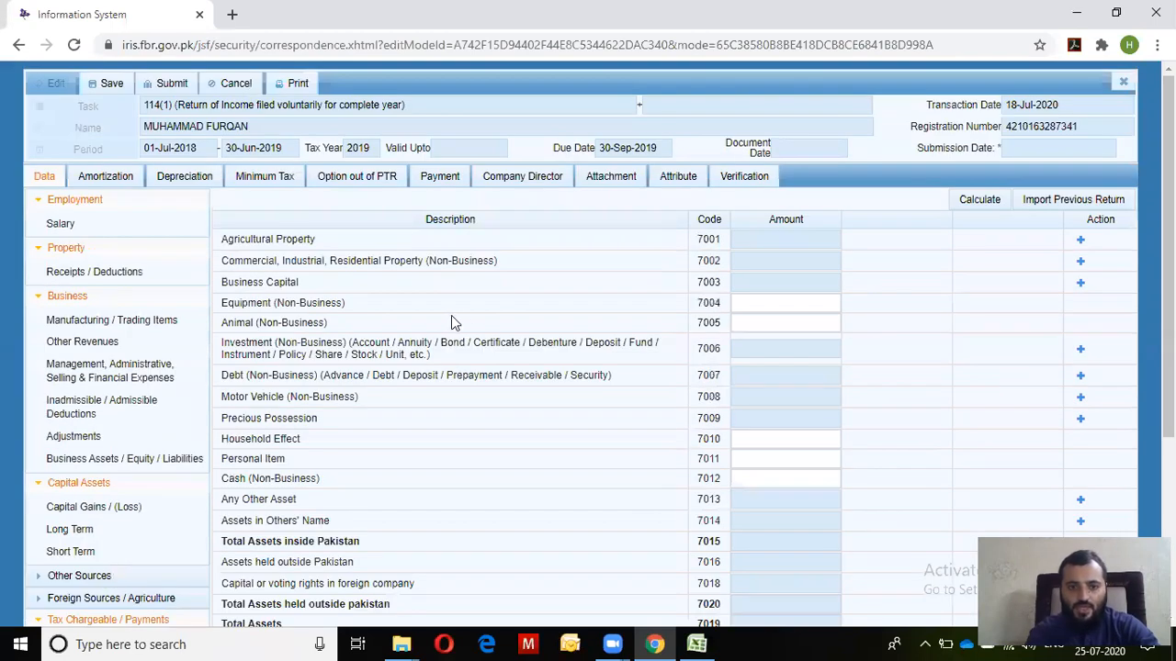
left_click(1078, 284)
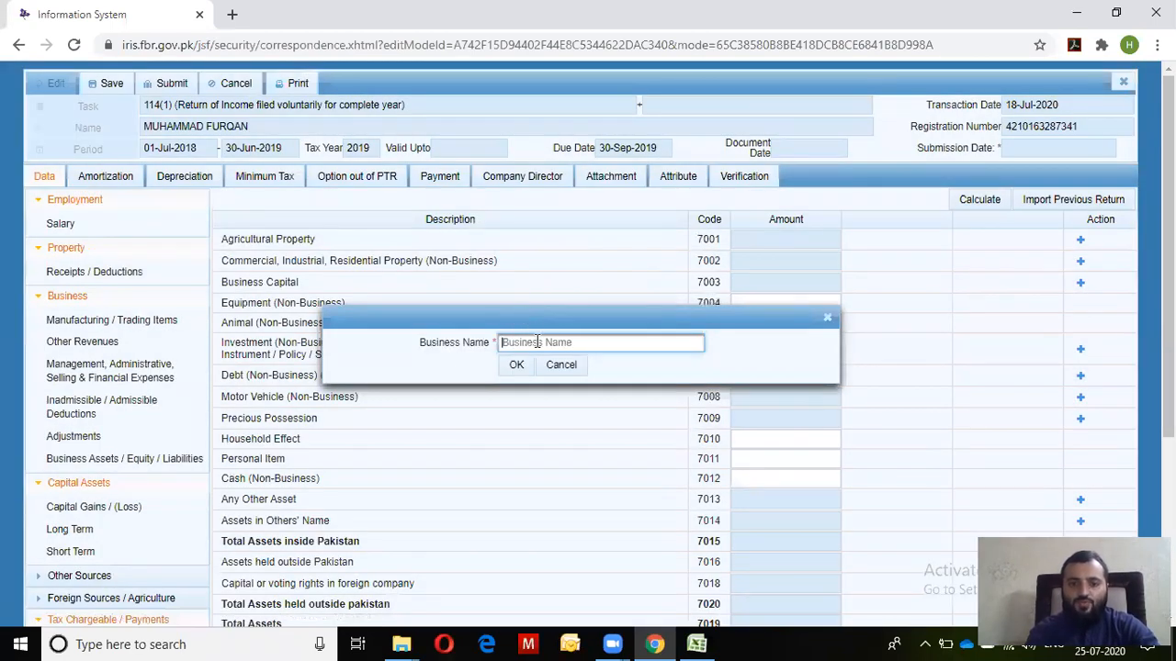
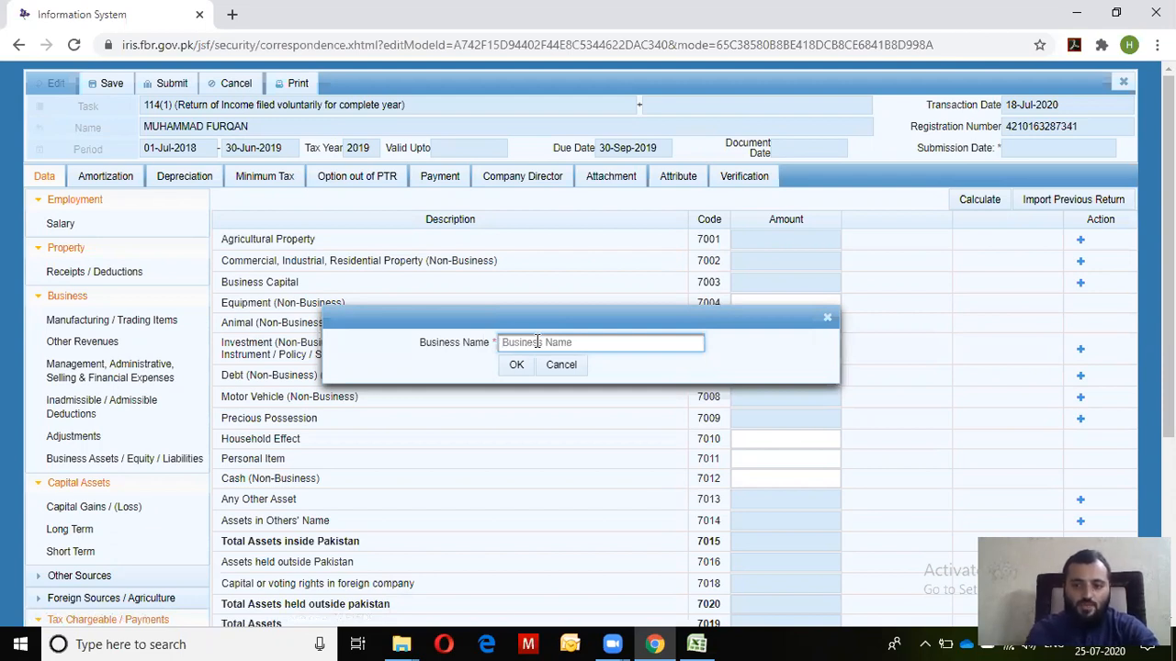
Name the Business Capital entry ABC Enterprise, enter 375000 as its amount and recalculate
type("ABC Enterprise")
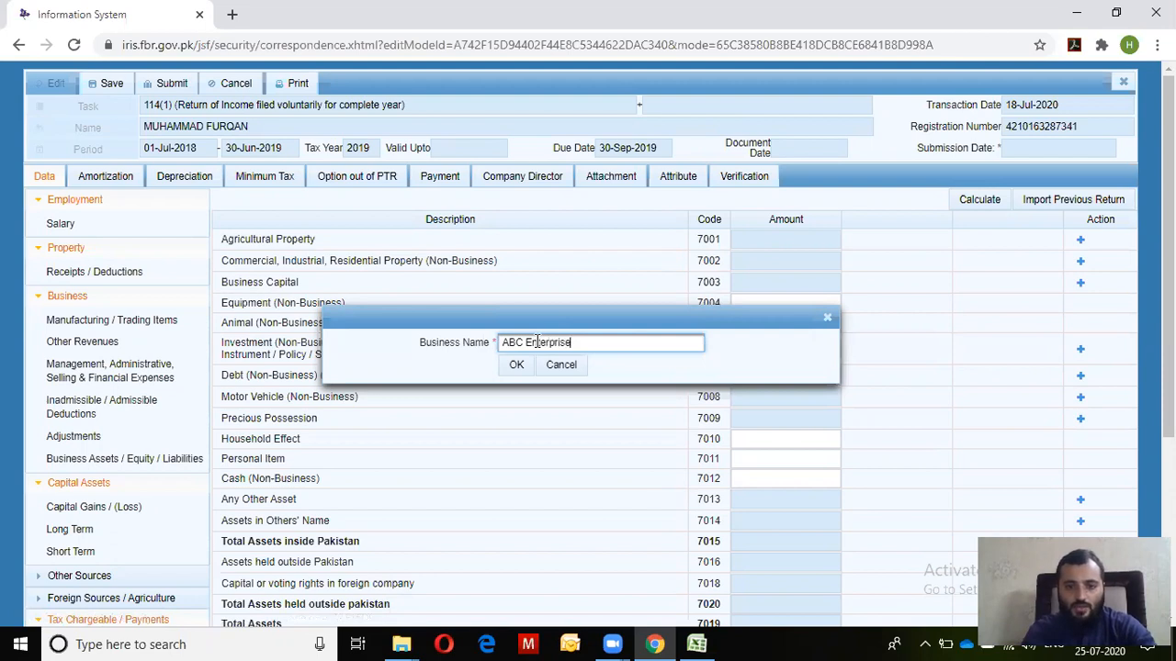
key("Return")
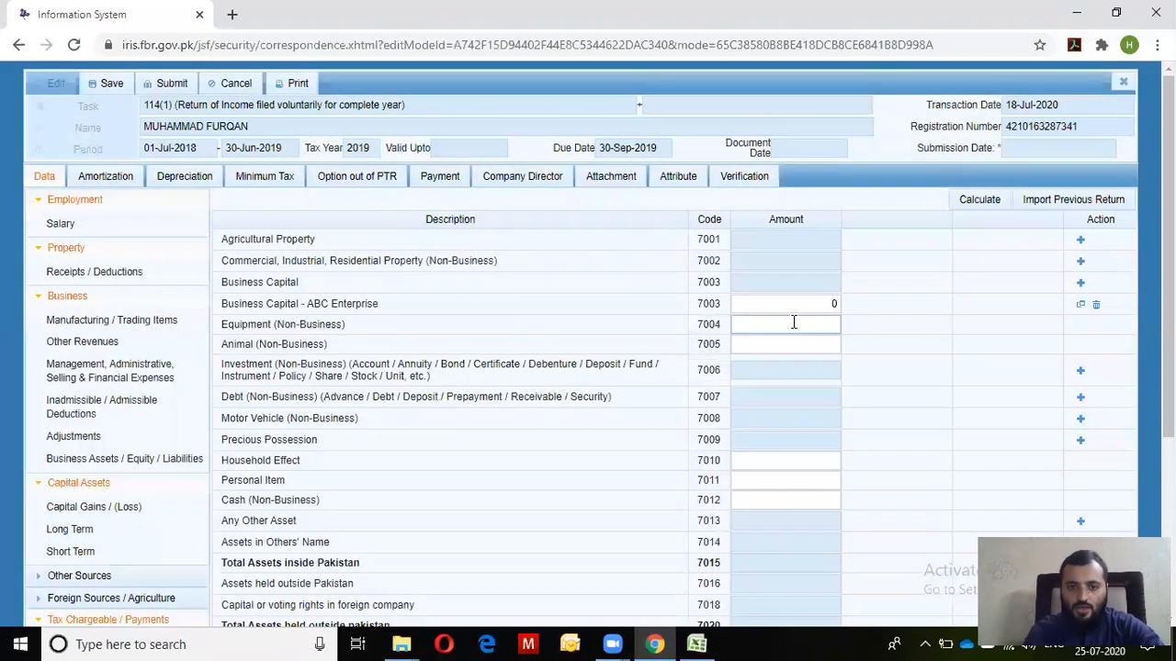
left_click(799, 307)
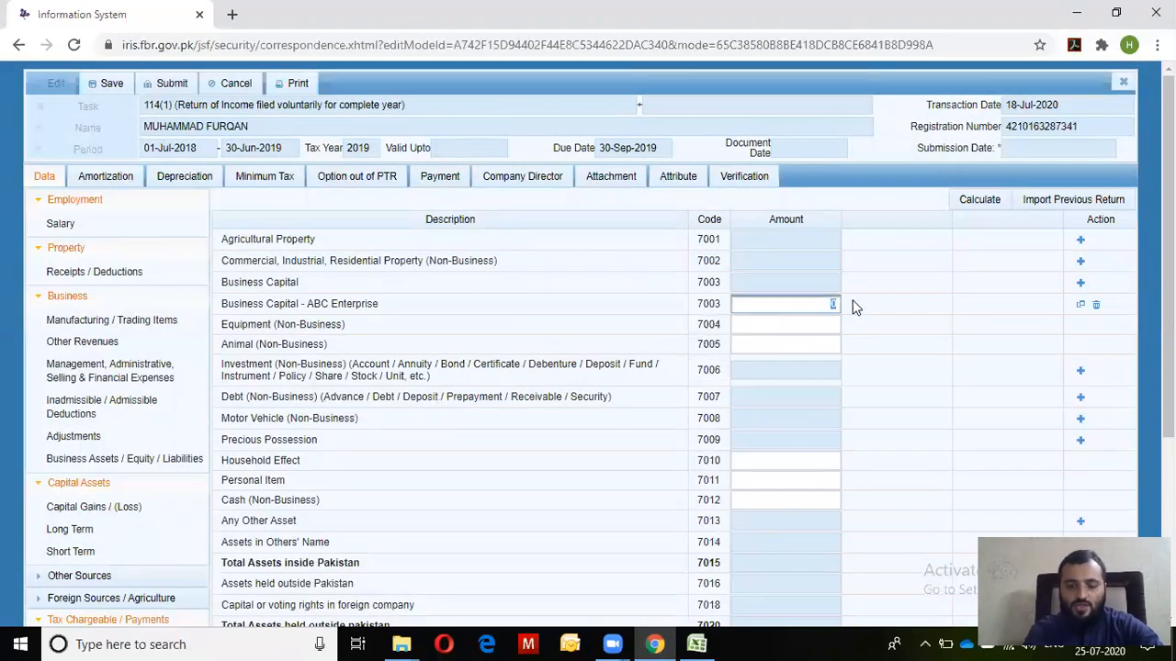
type("375000")
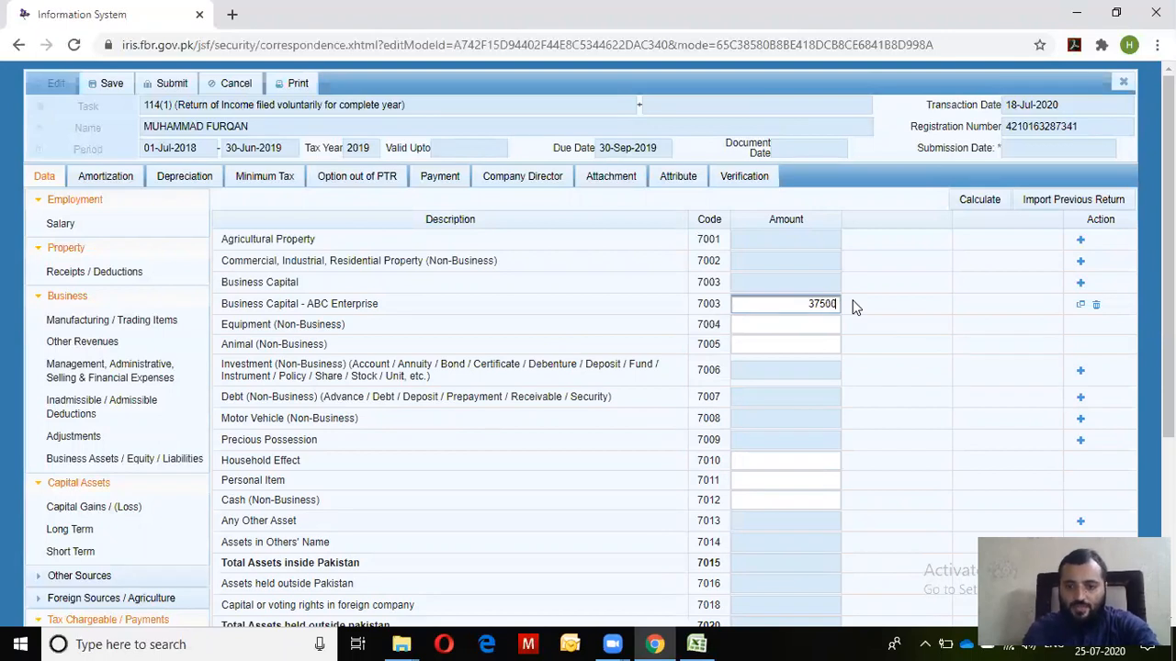
left_click(977, 199)
left_click(975, 200)
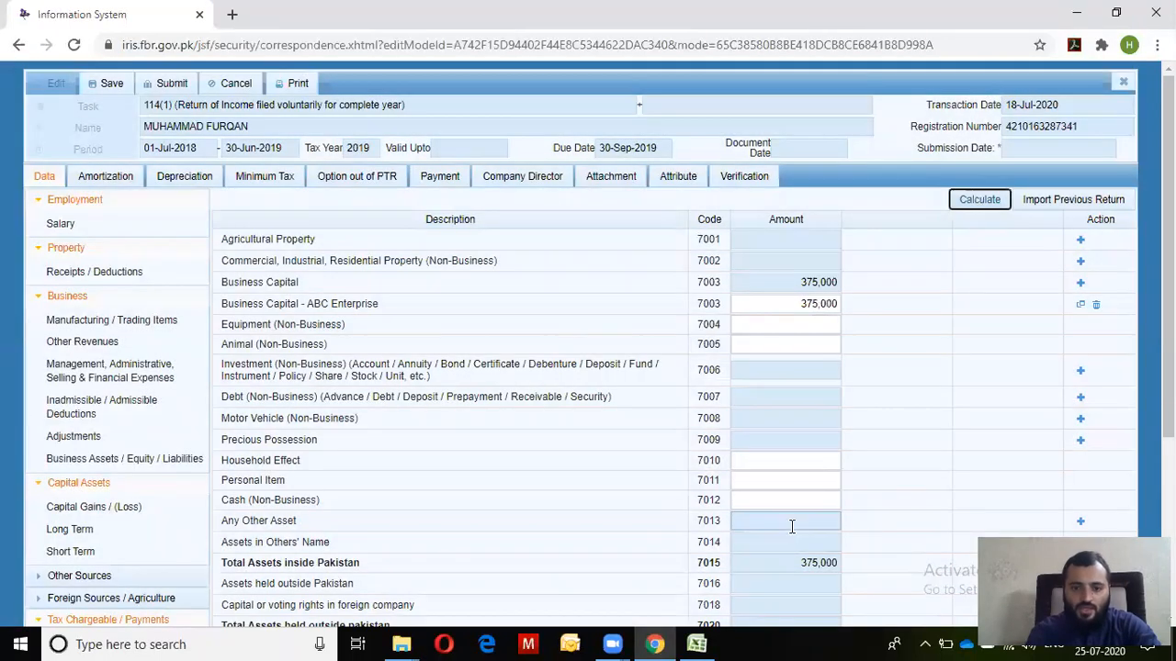
left_click(800, 503)
Copy the Cash amount 550,000 from Excel into Cash (Non-Business) and recalculate
key("alt+Tab")
key("Up")
key("Up")
key("Up")
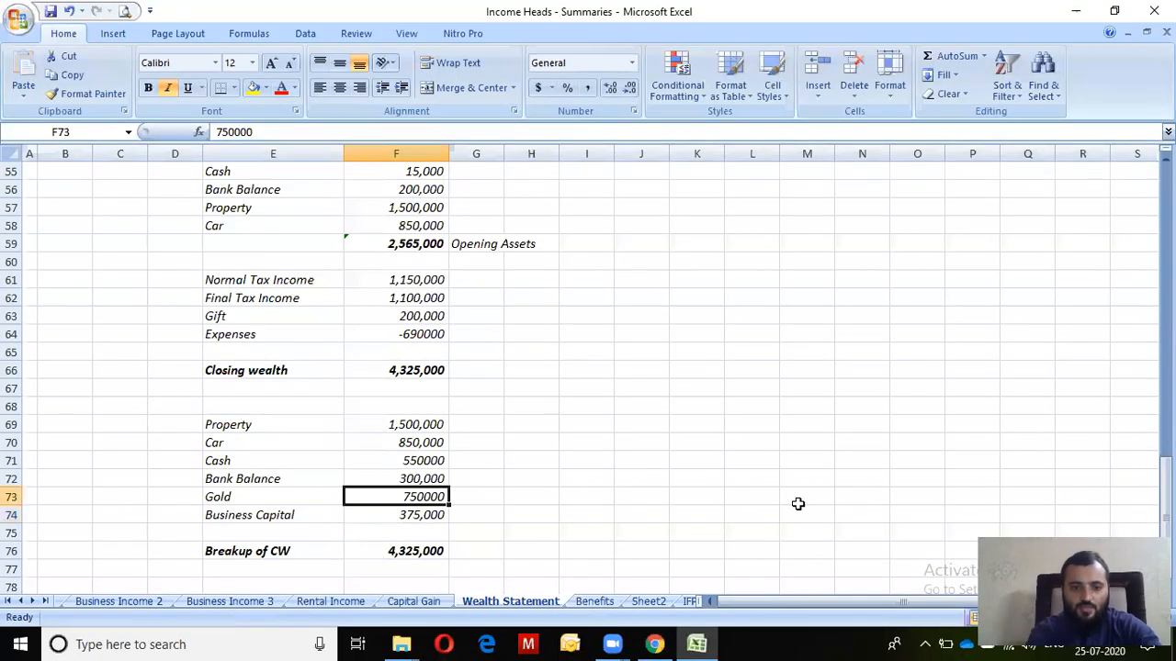
key("ctrl+c")
key("alt+Tab")
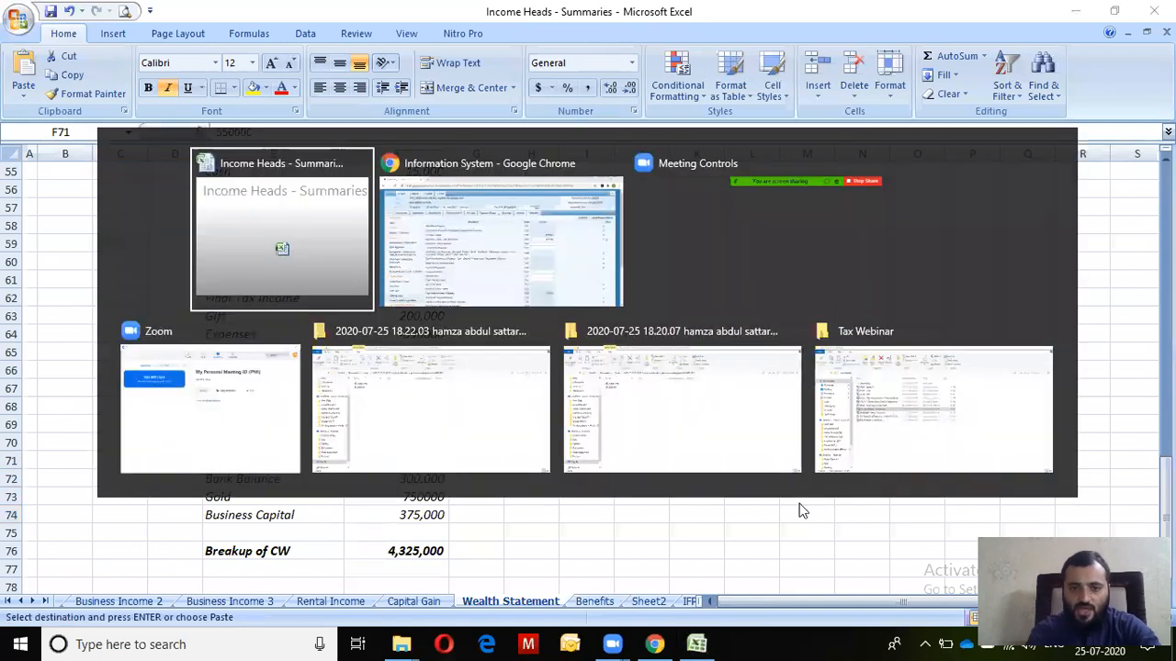
key("ctrl+v")
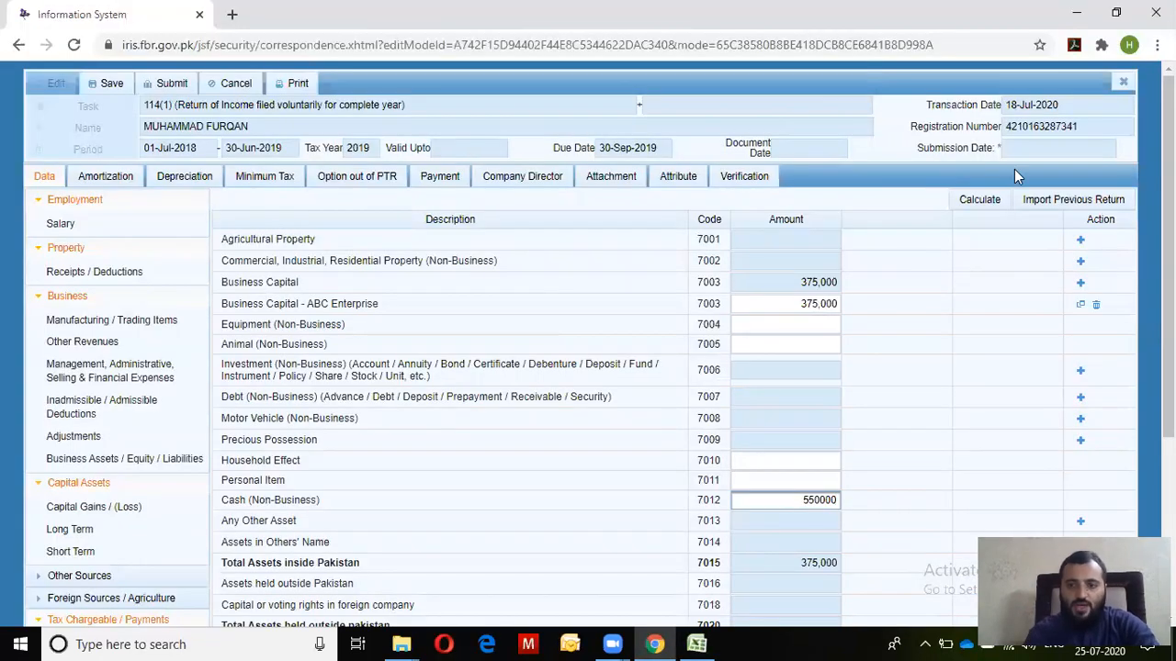
left_click(992, 206)
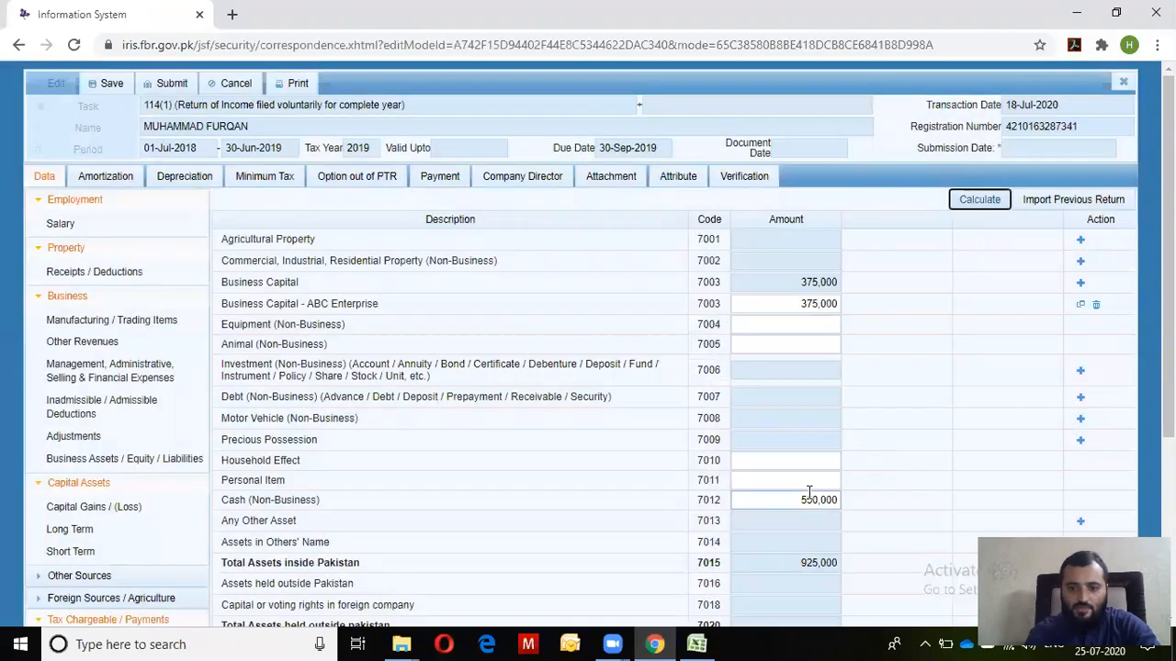
Copy the Gold amount 750,000 from Excel into Personal Item and recalculate
left_click(818, 483)
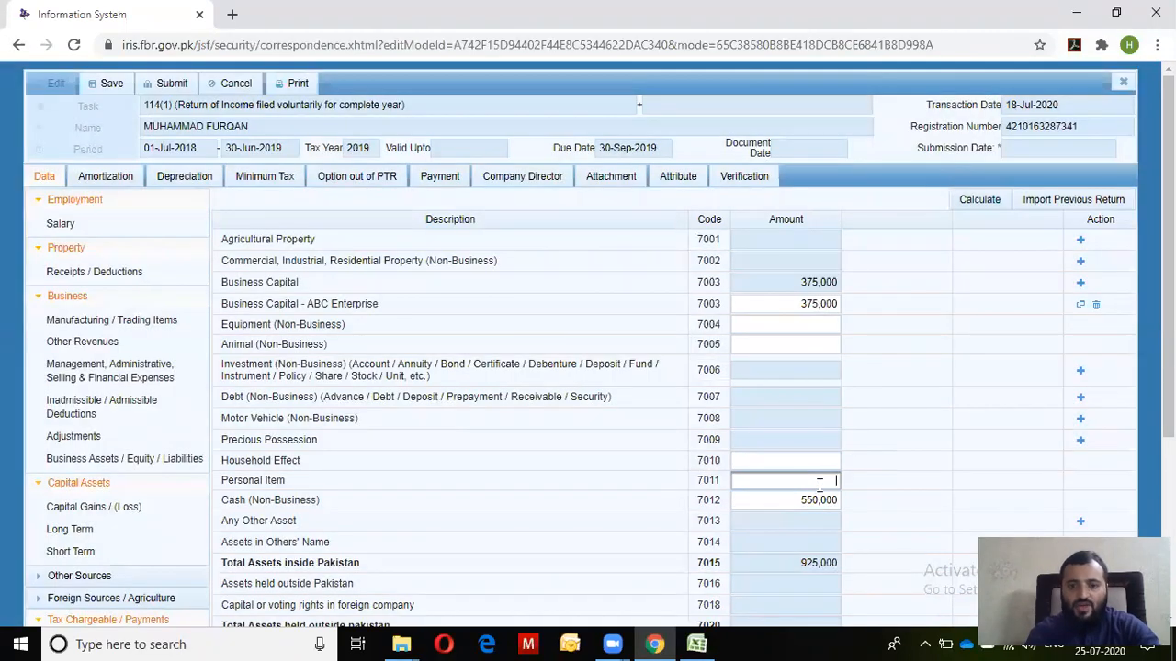
key("alt+Tab")
key("Down")
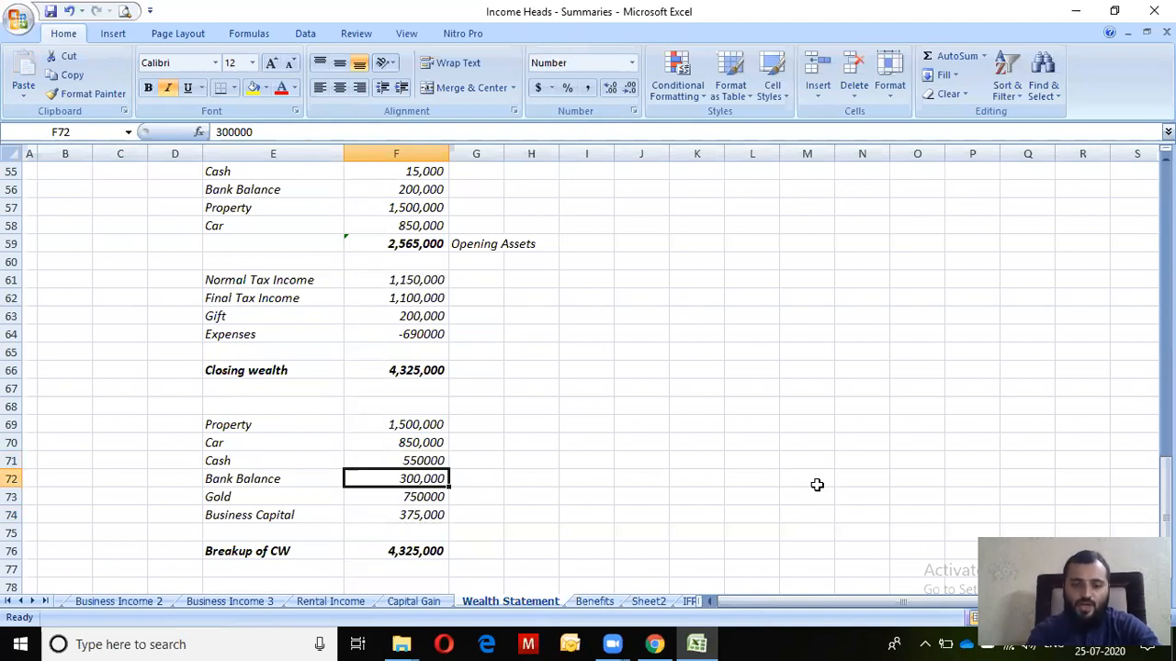
key("Down")
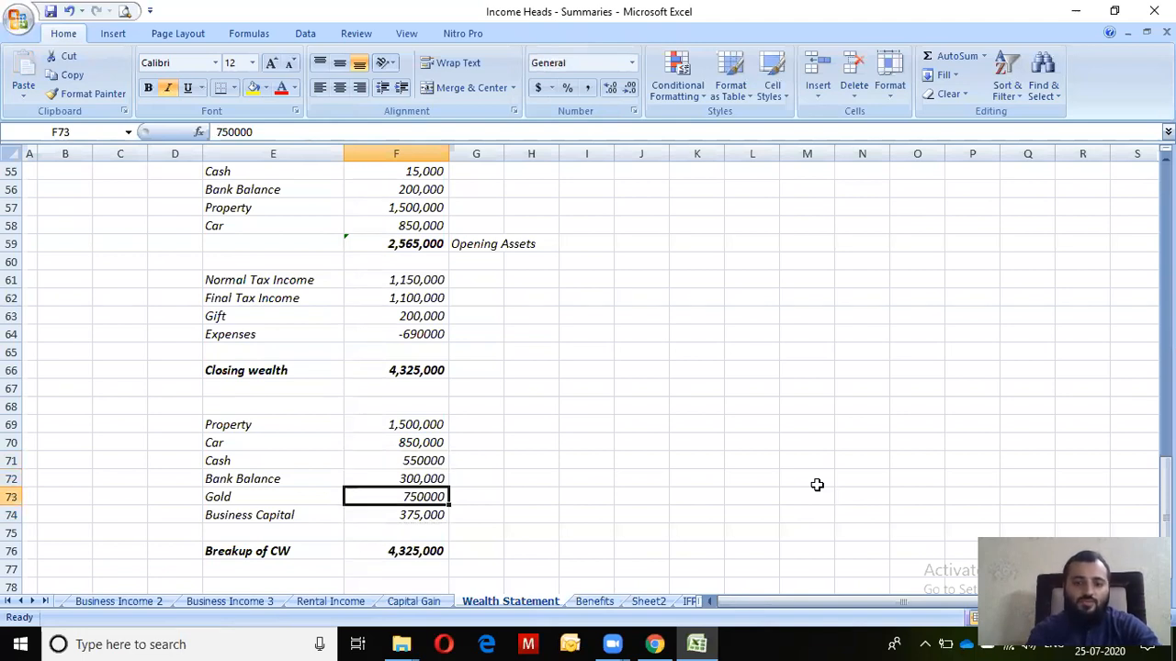
key("Down")
key("Up")
key("ctrl+c")
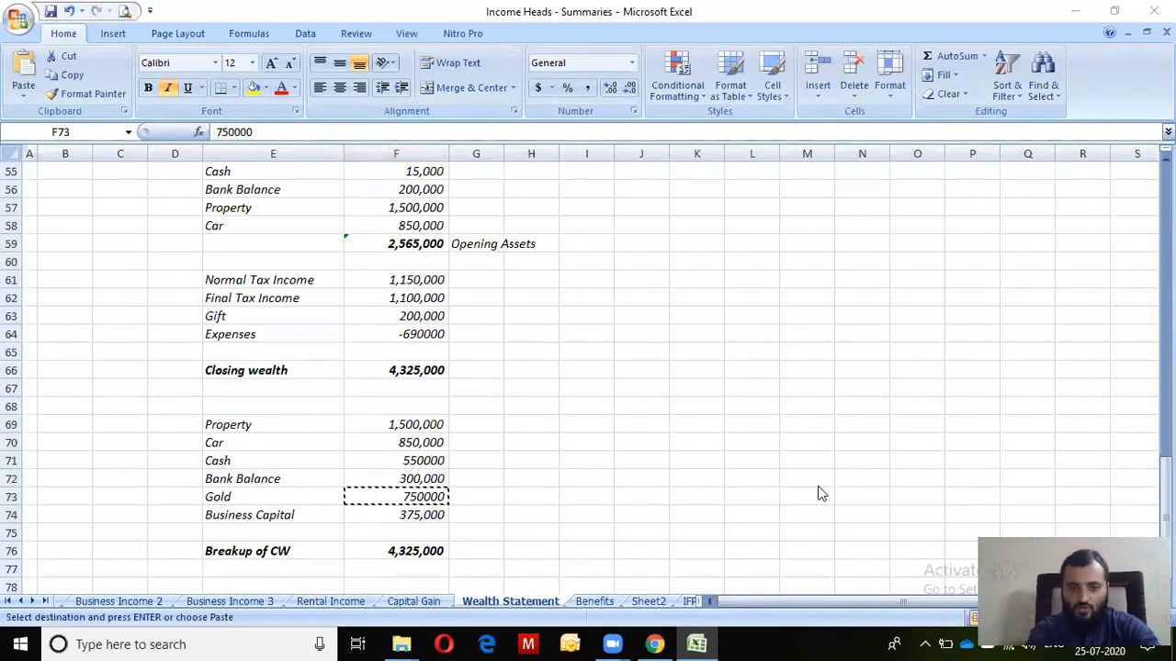
key("alt+Tab")
key("ctrl+v")
left_click(981, 200)
left_click(981, 199)
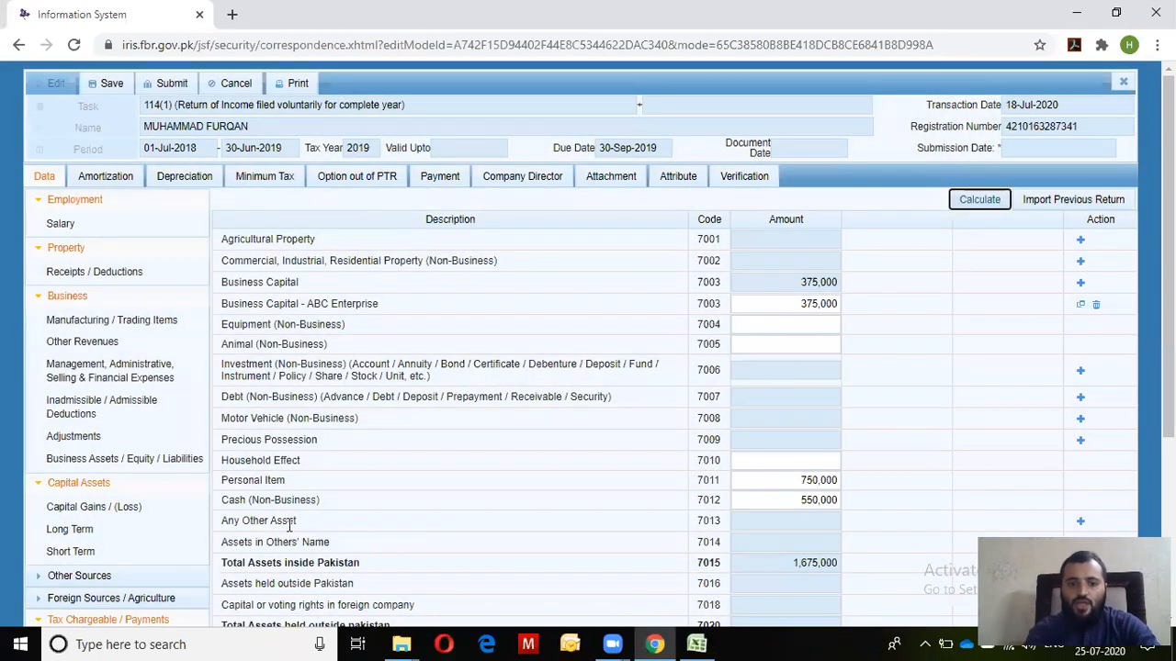
Review the asset labels Household Effect, Personal Item, Precious Possession and Any Other Asset
left_click_drag(310, 524, 241, 296)
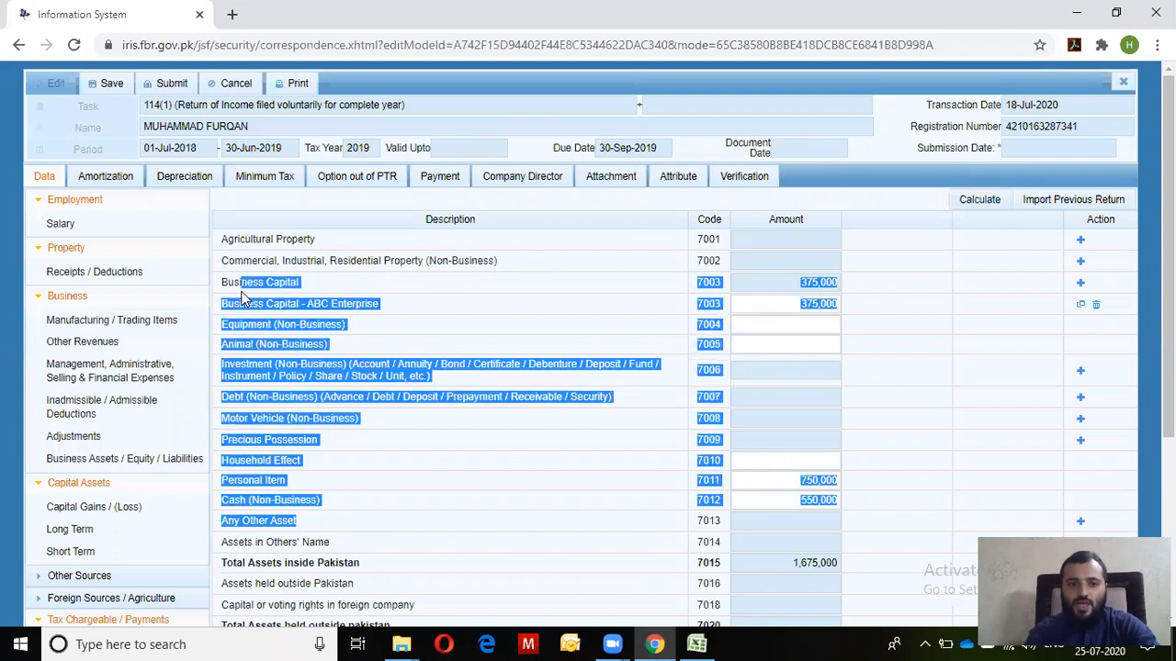
left_click(472, 481)
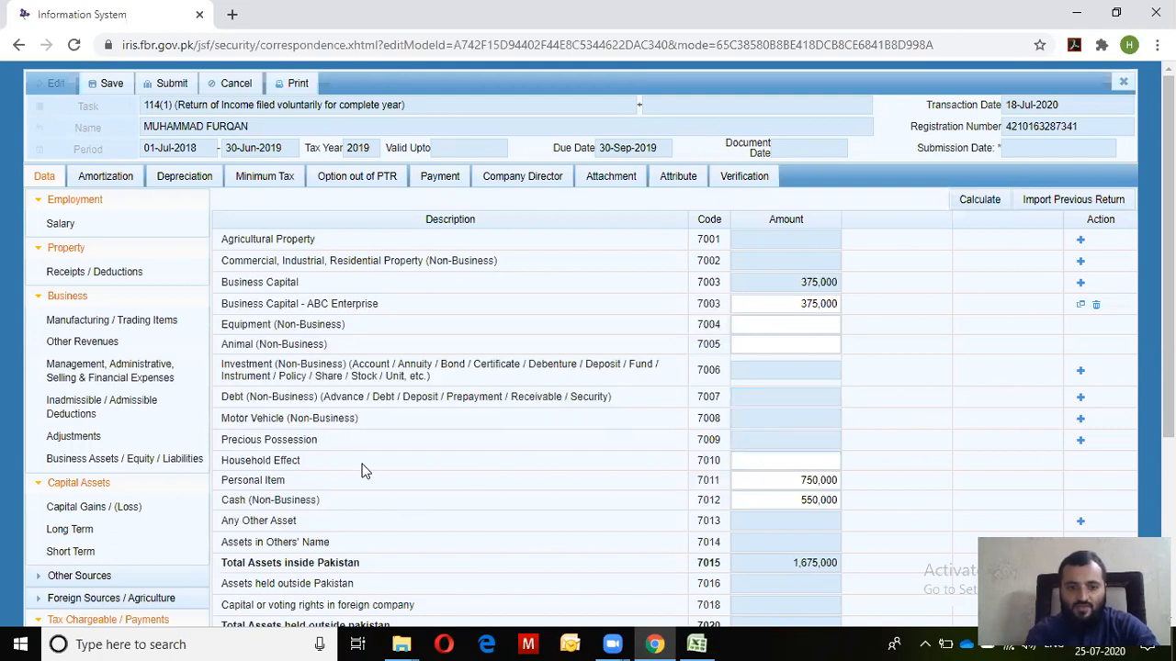
left_click_drag(347, 469, 221, 459)
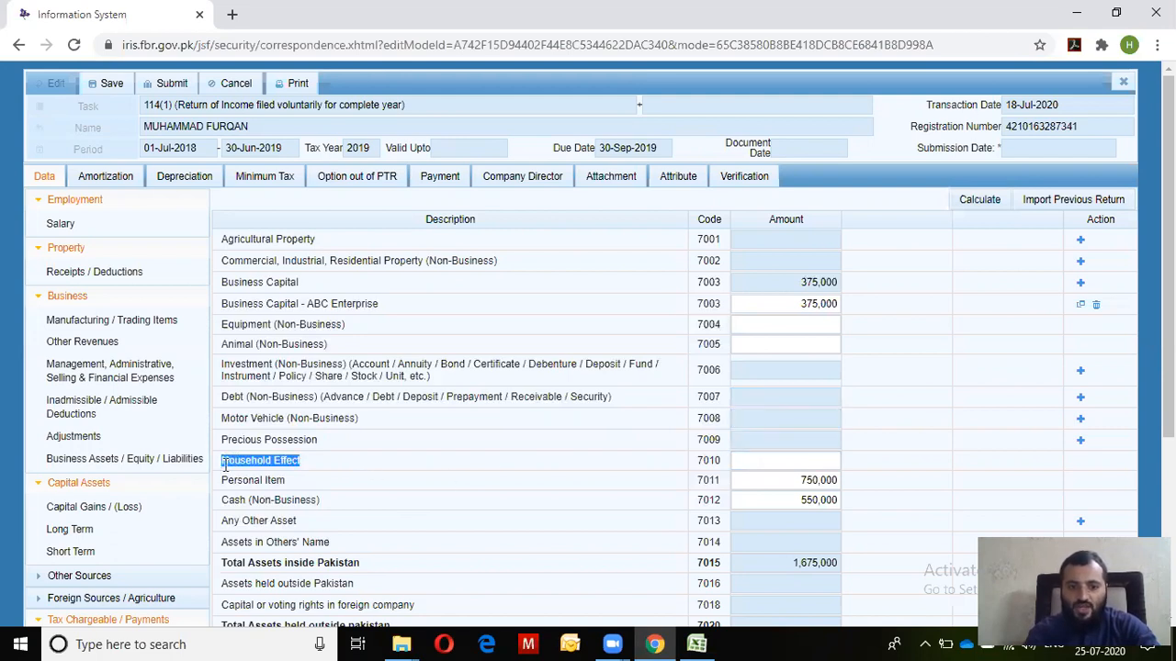
left_click(296, 491)
left_click_drag(296, 491, 219, 482)
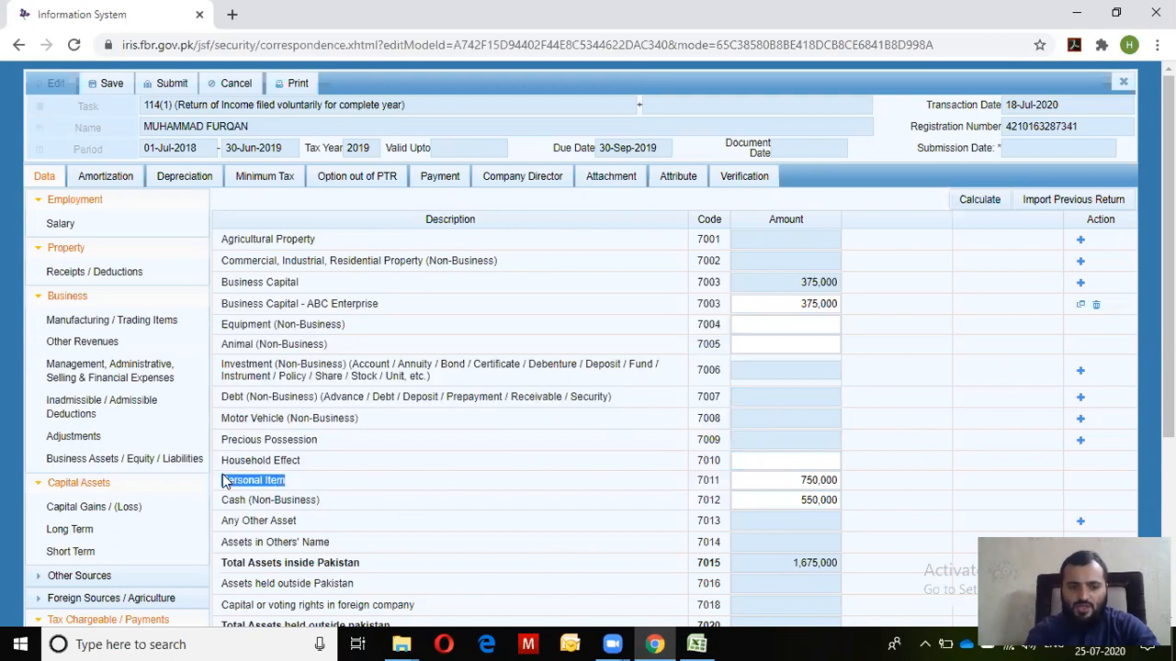
left_click_drag(319, 448, 232, 434)
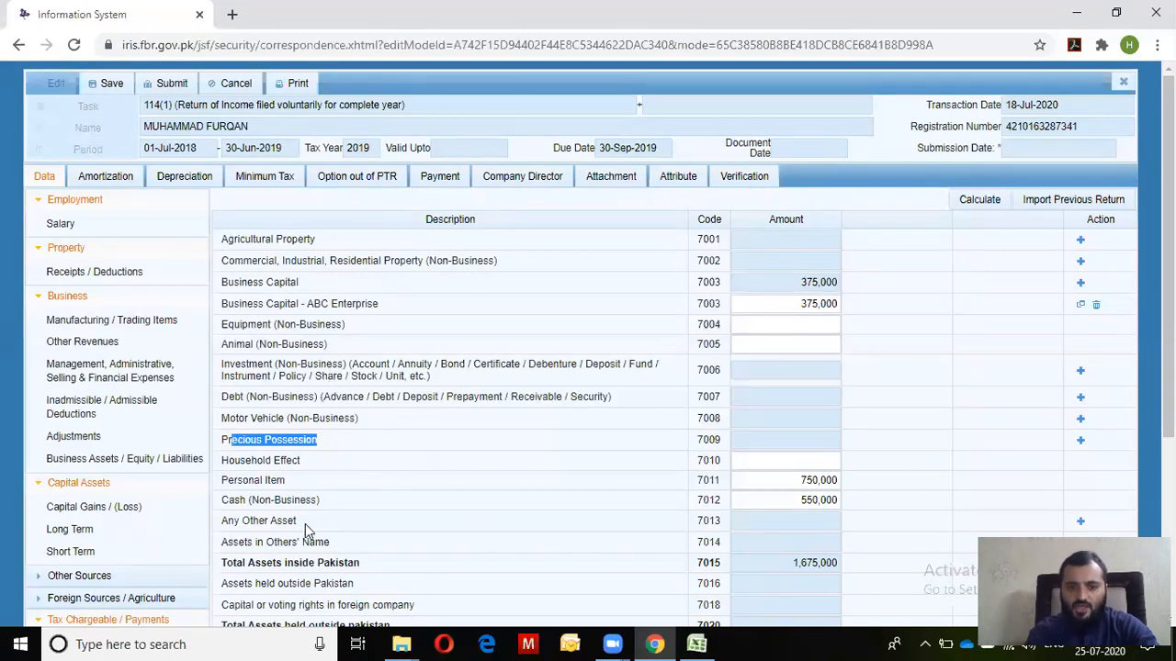
left_click_drag(309, 523, 278, 520)
Add a Prize Bond entry under Any Other Asset, then delete that row
left_click(1080, 521)
type("Prize Bond")
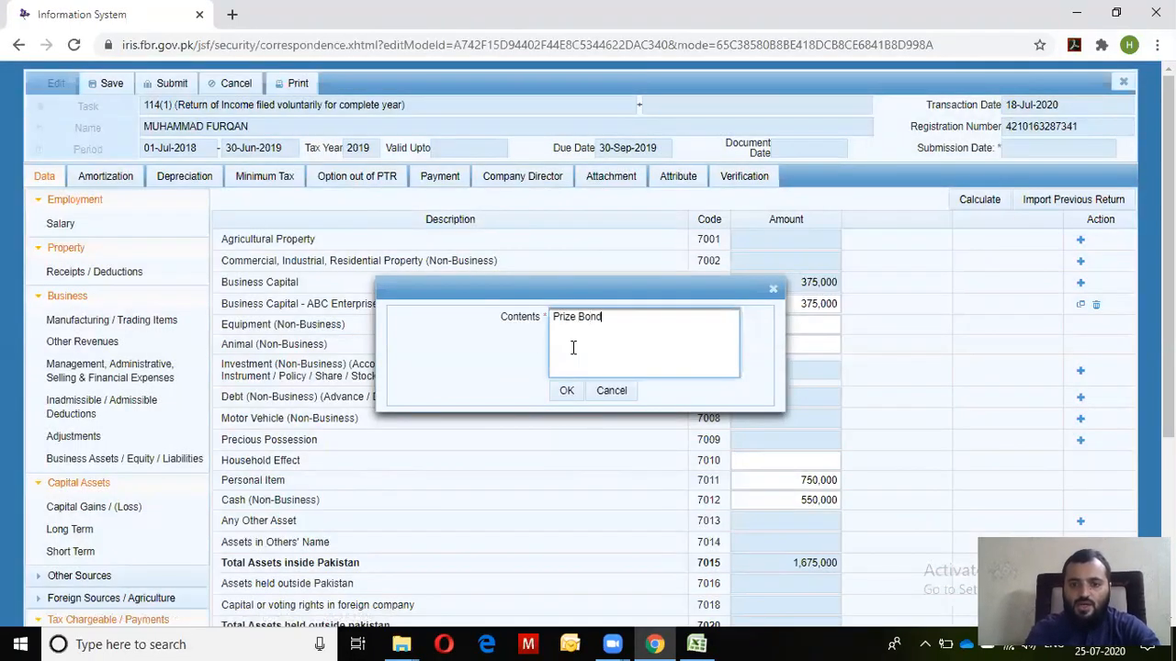
key("Tab")
key("Return")
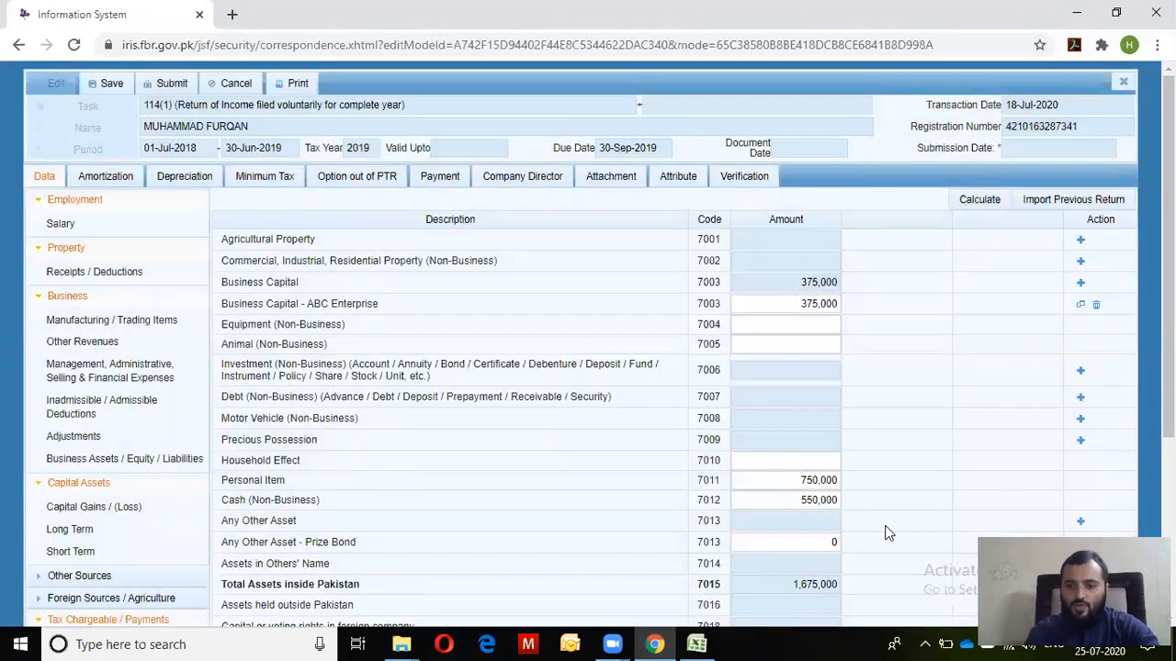
left_click(819, 543)
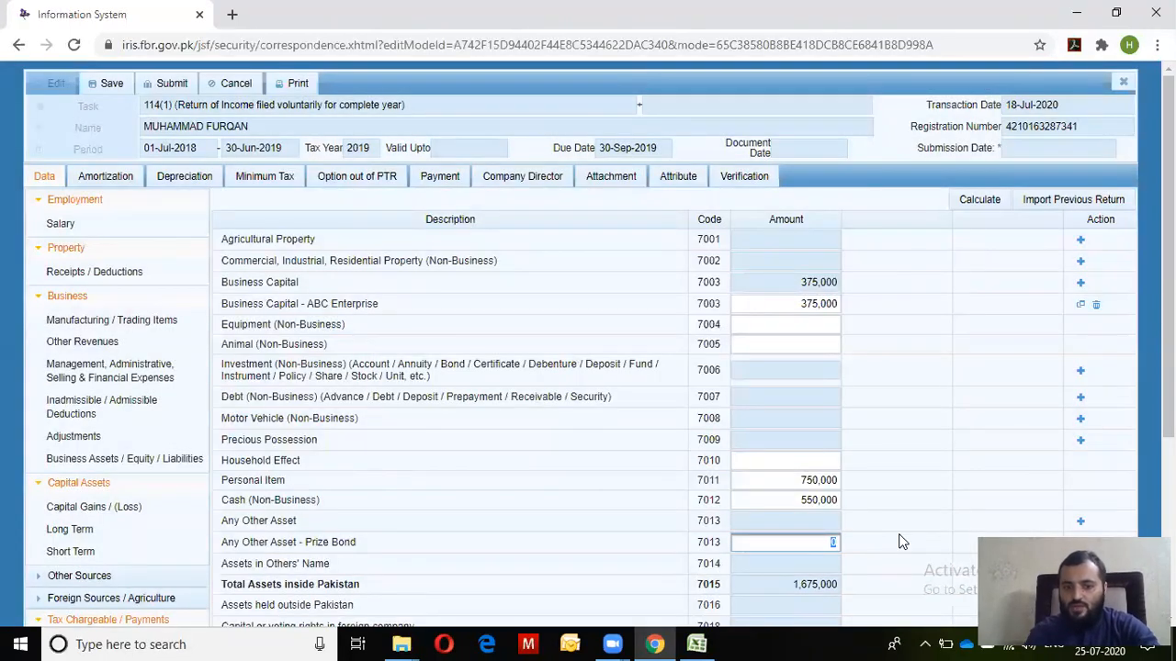
scroll(820, 543, "down", 3)
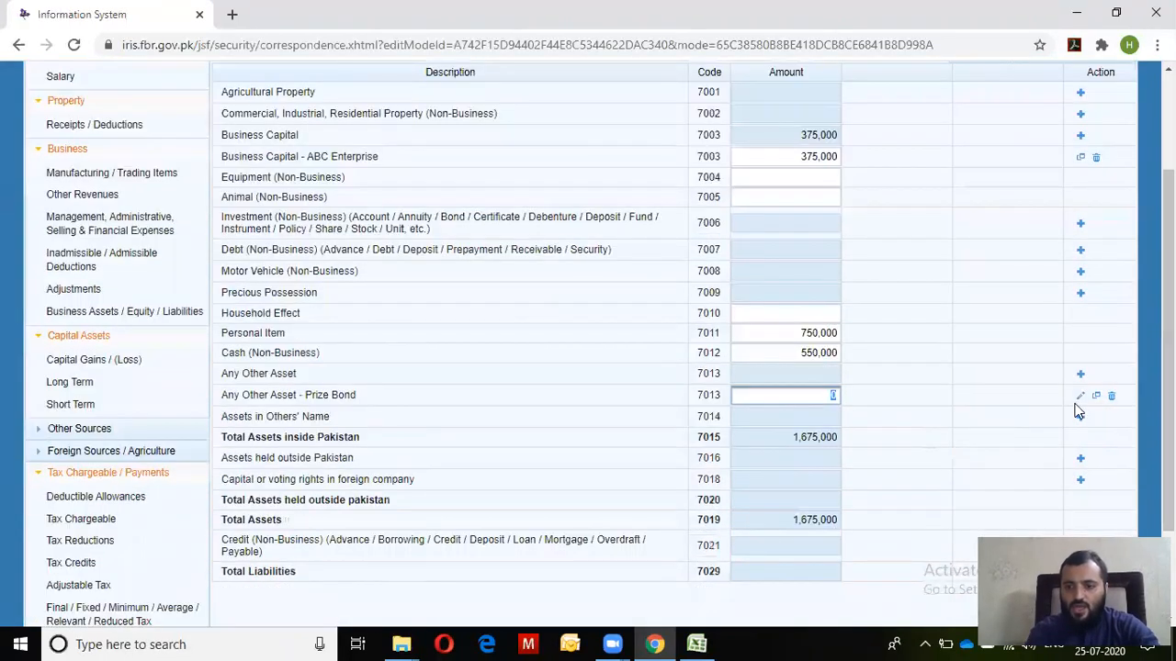
left_click(1110, 397)
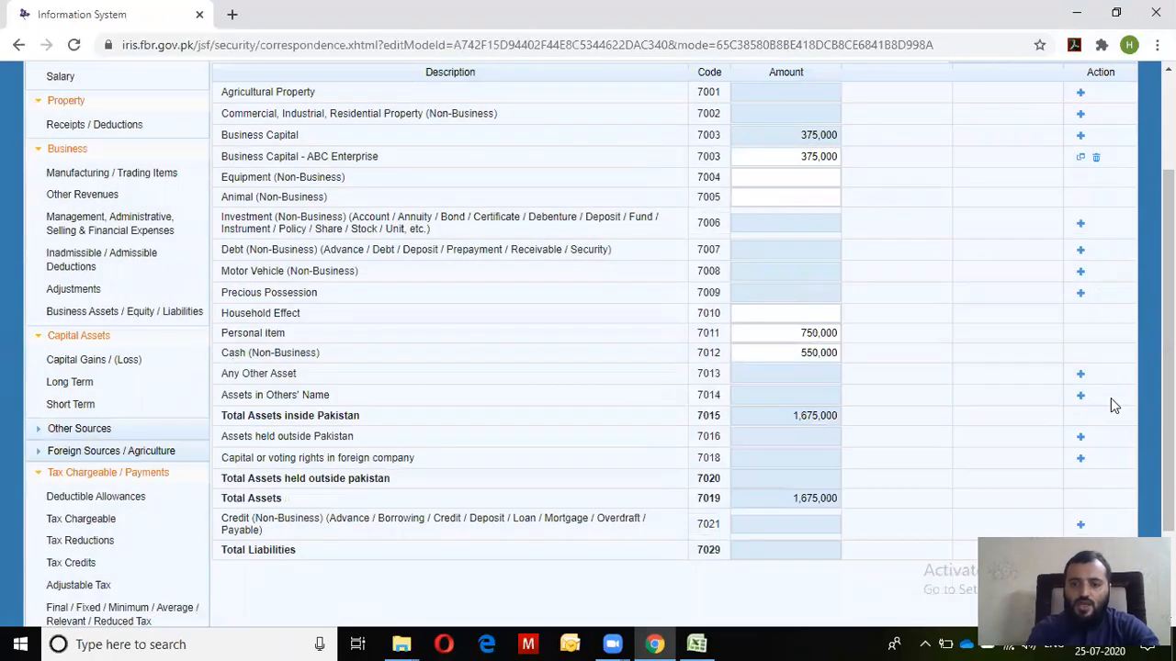
scroll(1168, 349, "up", 1)
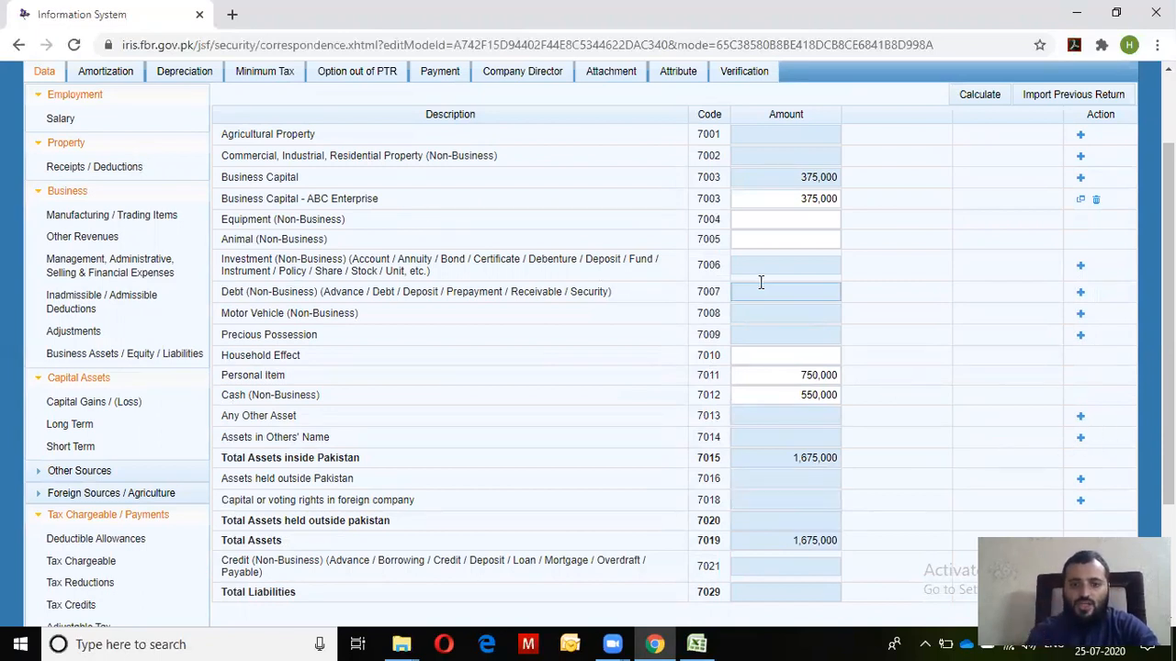
Go back to the Excel wealth statement and select the Car value
key("alt+Tab")
key("alt+Tab")
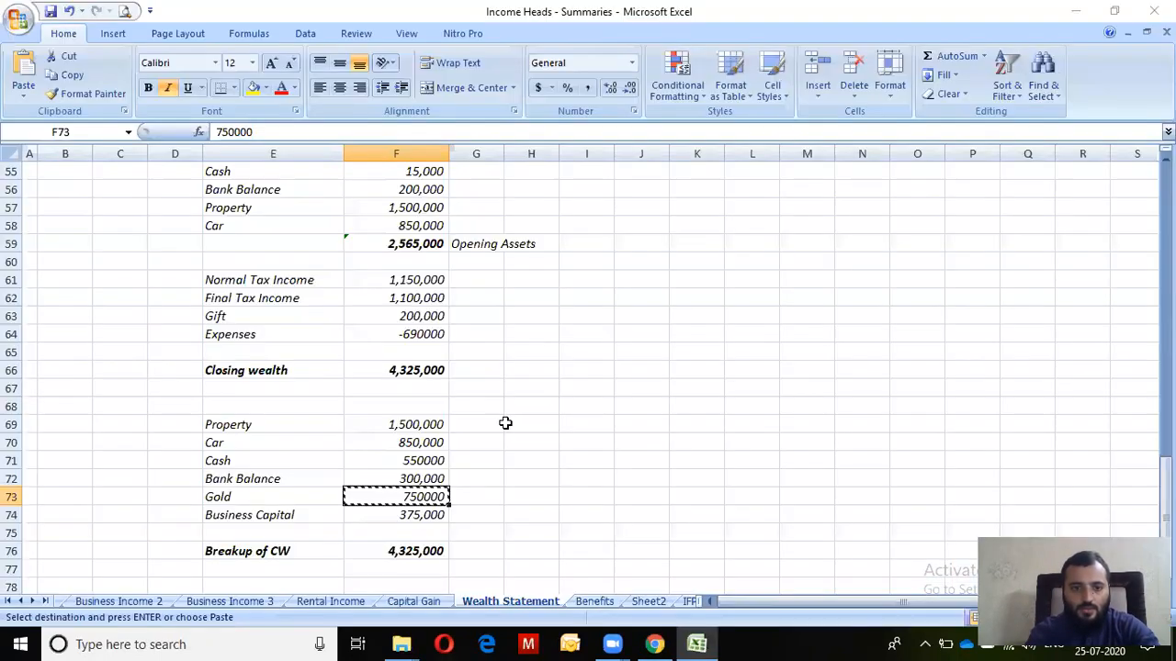
key("Escape")
key("Up")
key("Up")
key("Up")
key("Up")
key("Down")
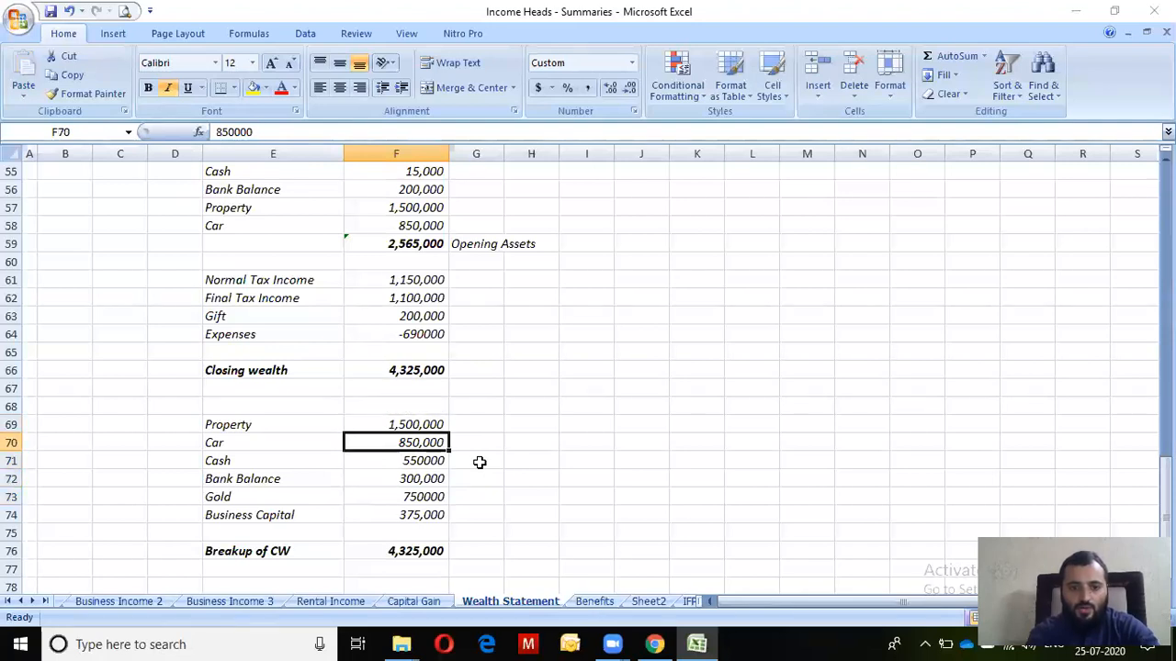
key("alt+Tab")
key("alt+Tab")
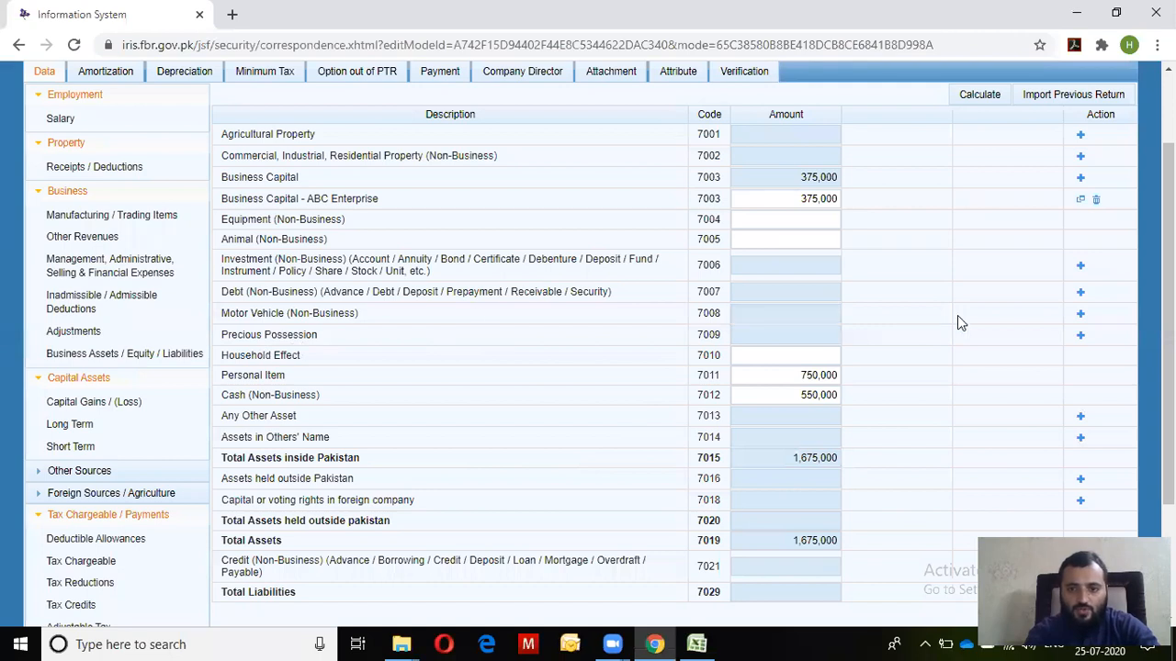
Add a Motor Vehicle entry with registration ABC-123
left_click(1081, 316)
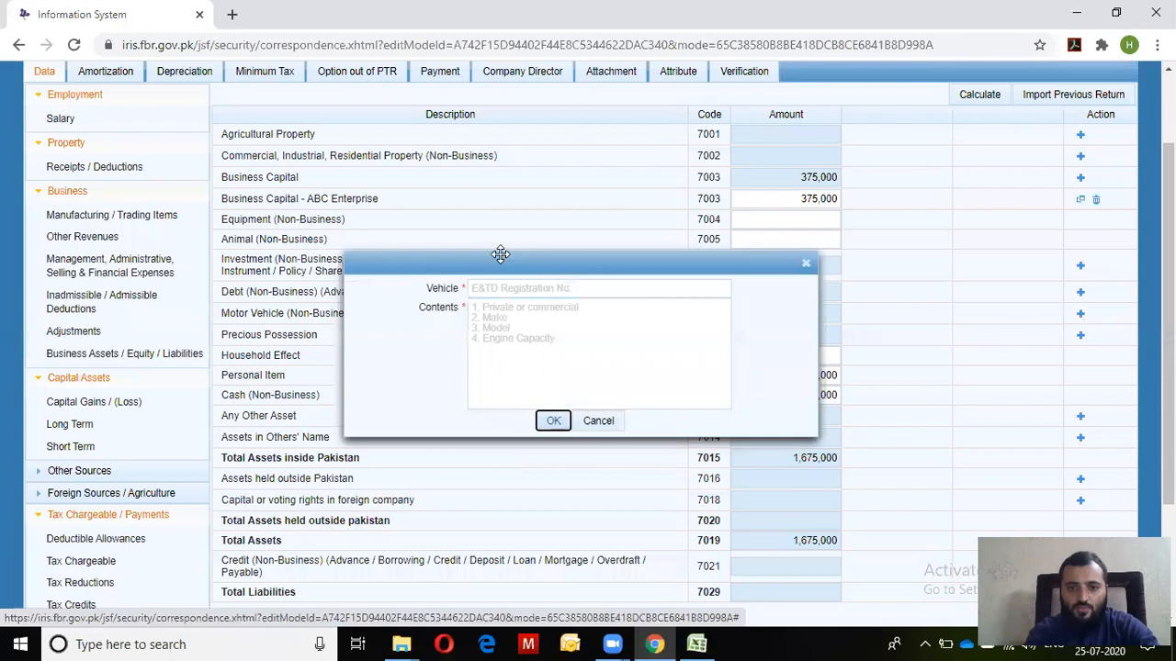
left_click(502, 291)
type("ABC")
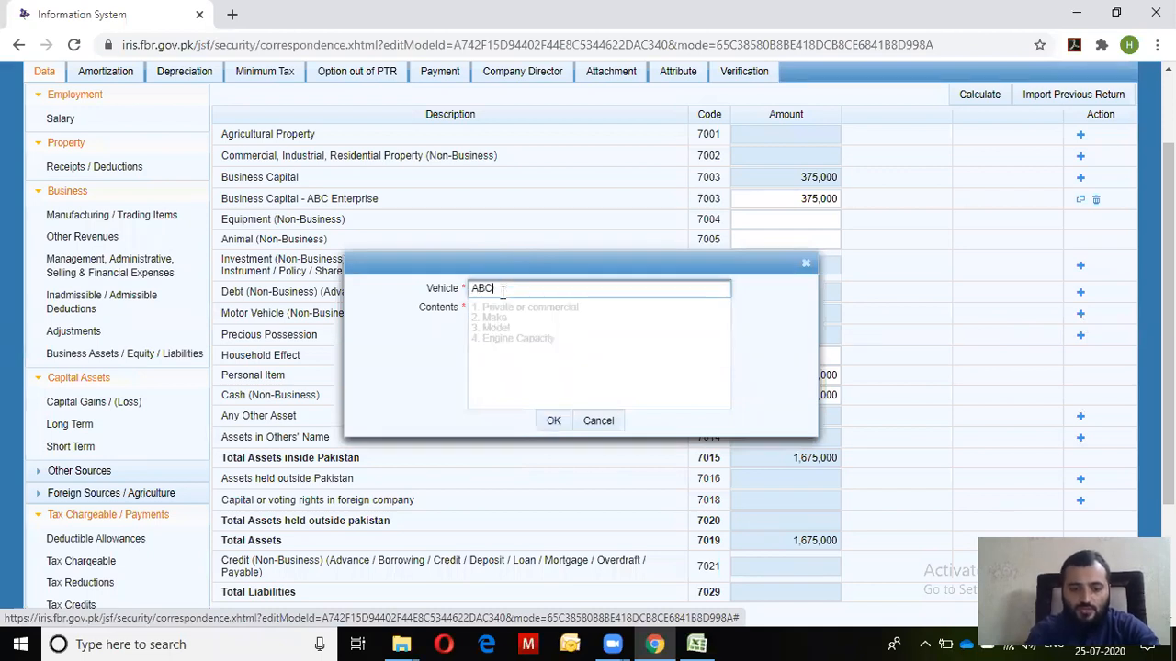
type("-123")
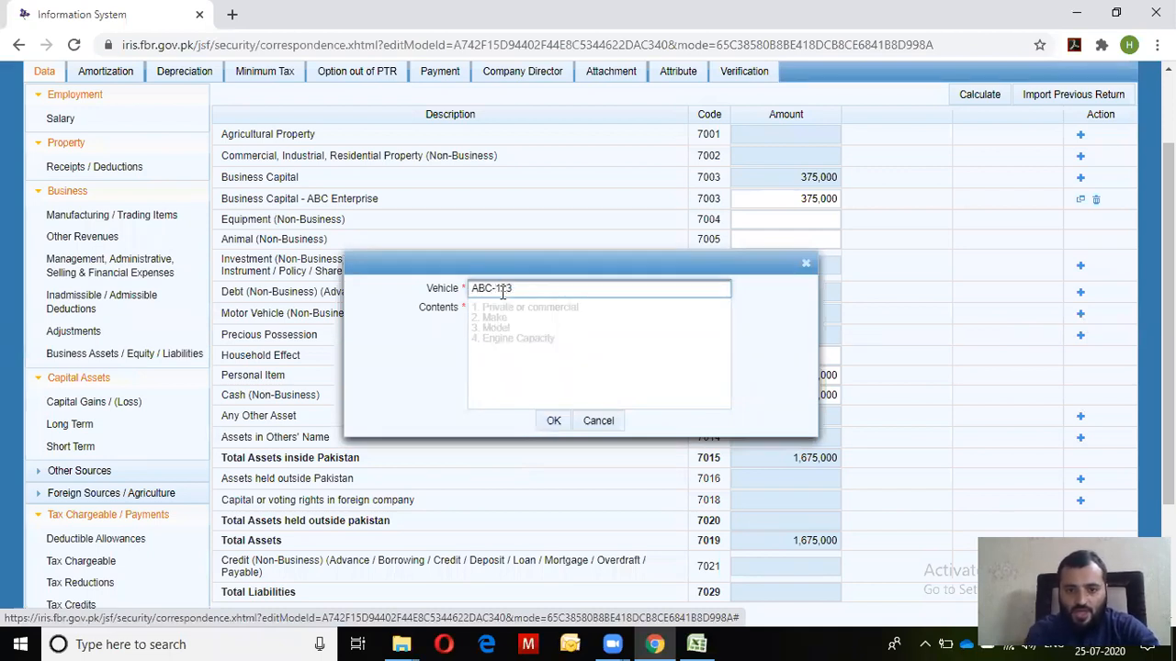
left_click(597, 355)
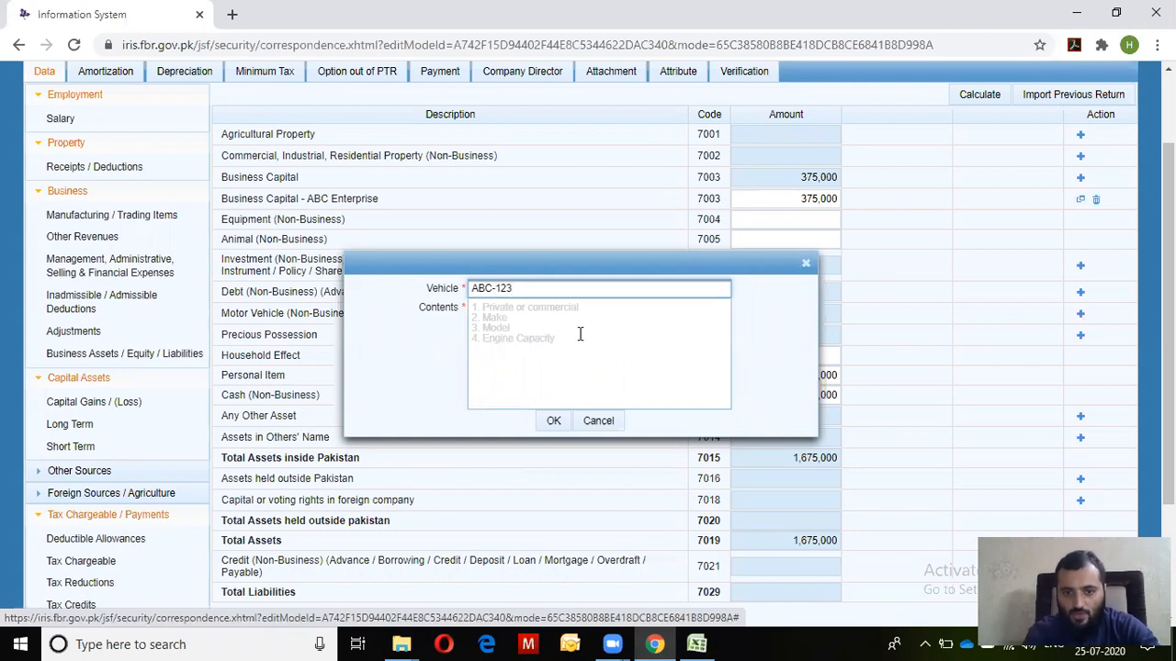
Describe the vehicle as Private Car, Corolla, 1300cc and submit the entry
left_click(566, 331)
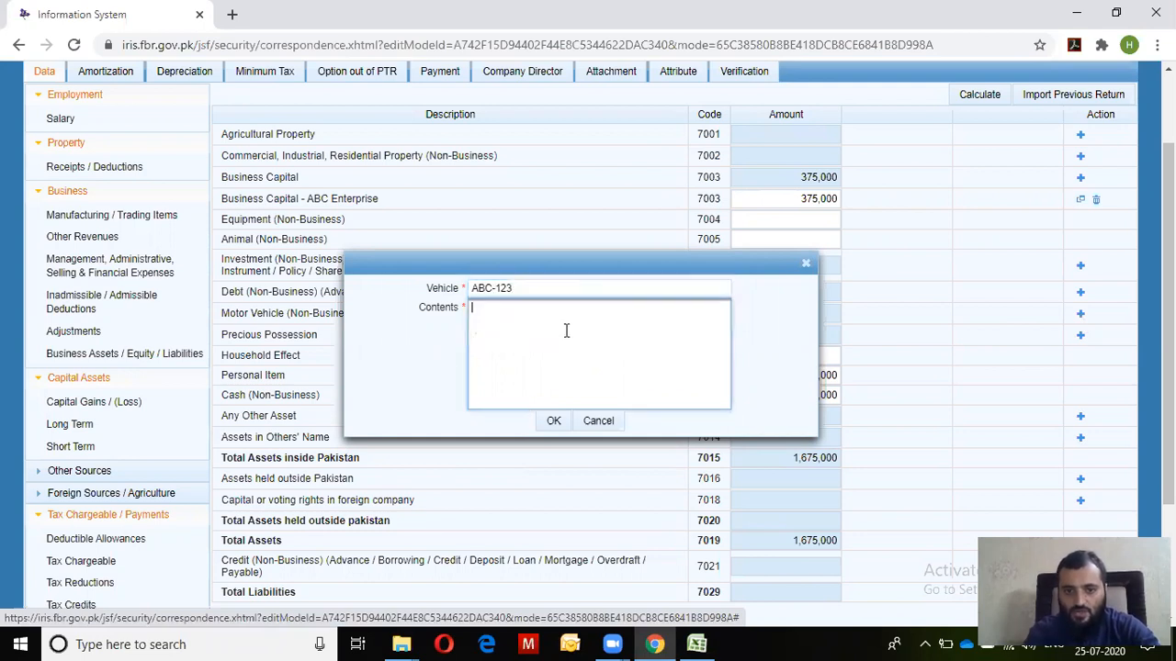
type("Private")
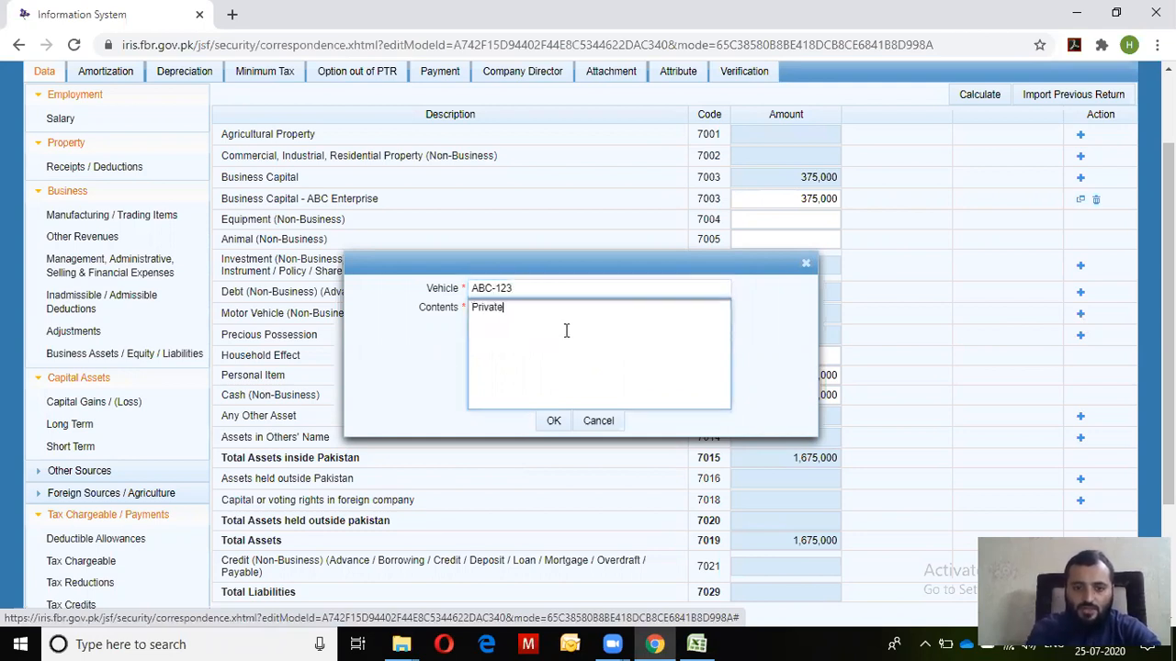
type(" Car")
key("Tab")
left_click(566, 329)
key("Return")
type("Cor")
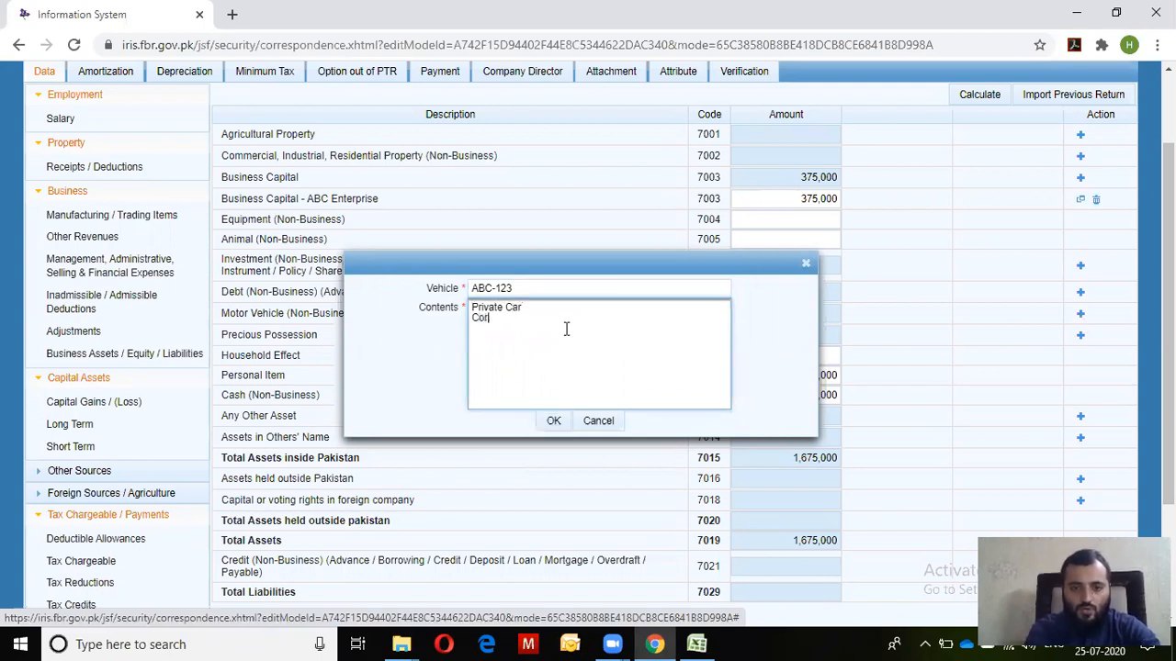
type("olla")
key("Tab")
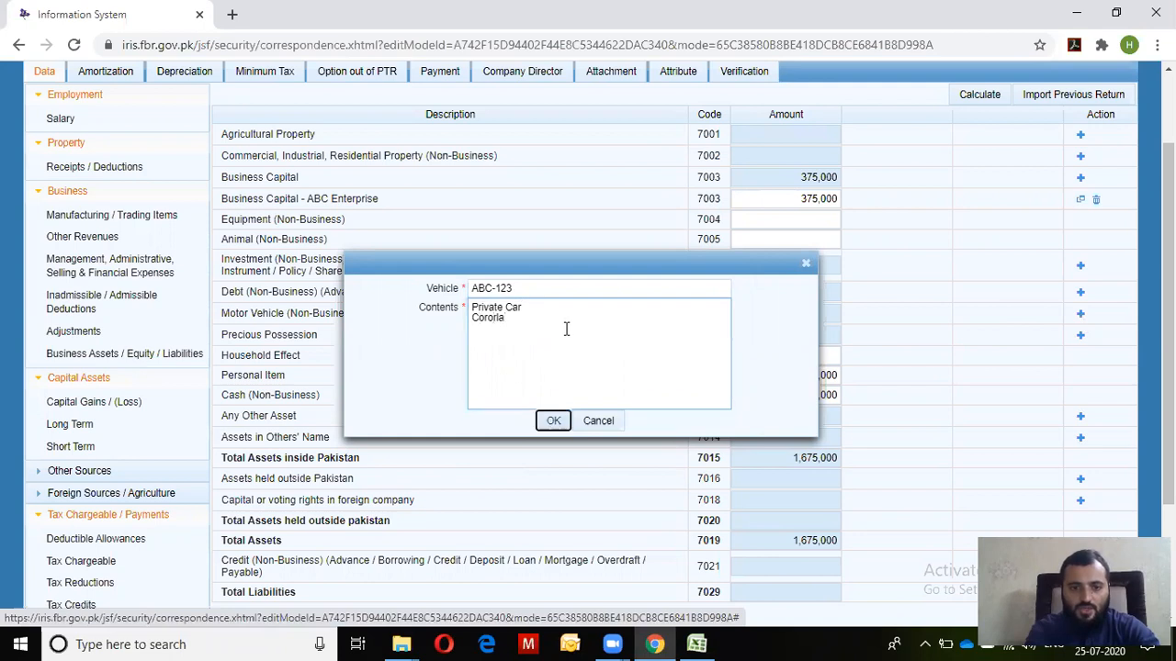
left_click(565, 329)
key("Return")
type("1300cc")
key("Tab")
key("Return")
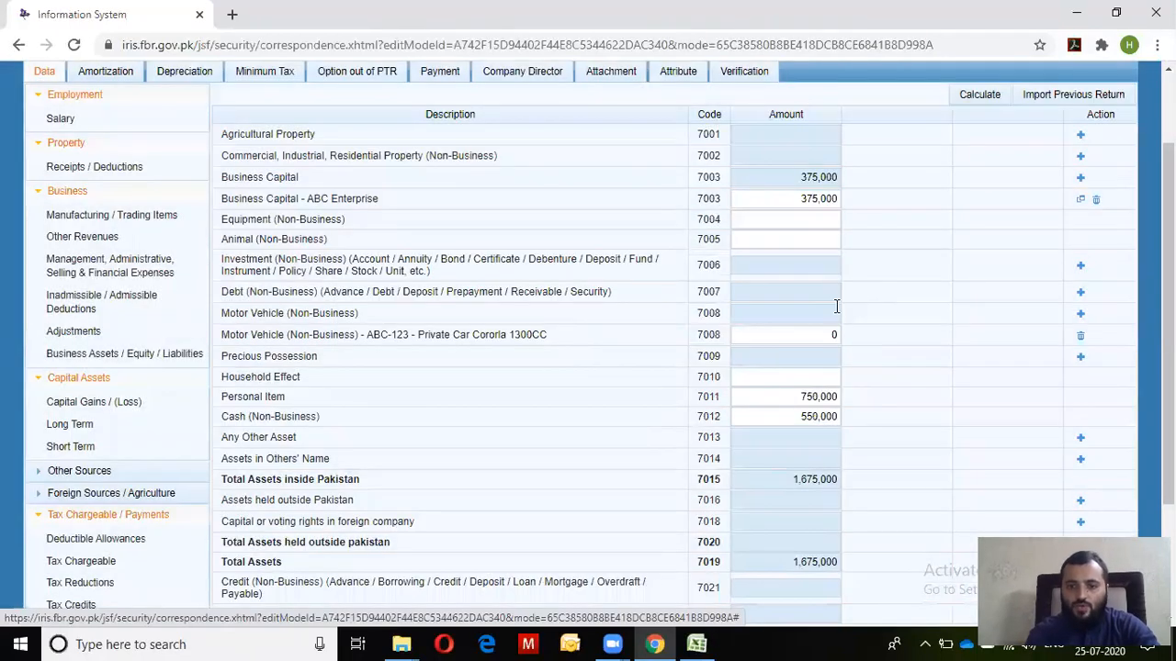
Paste the car value 850,000 from Excel as the vehicle amount and recalculate totals
key("alt+Tab")
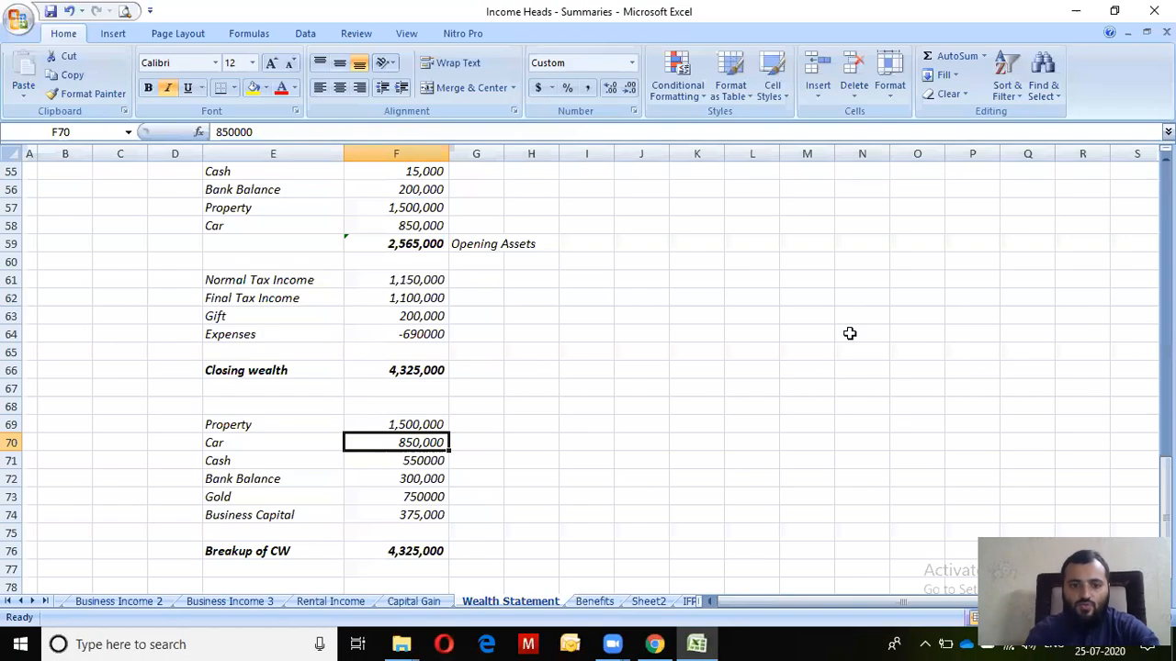
key("ctrl+c")
key("alt+Tab")
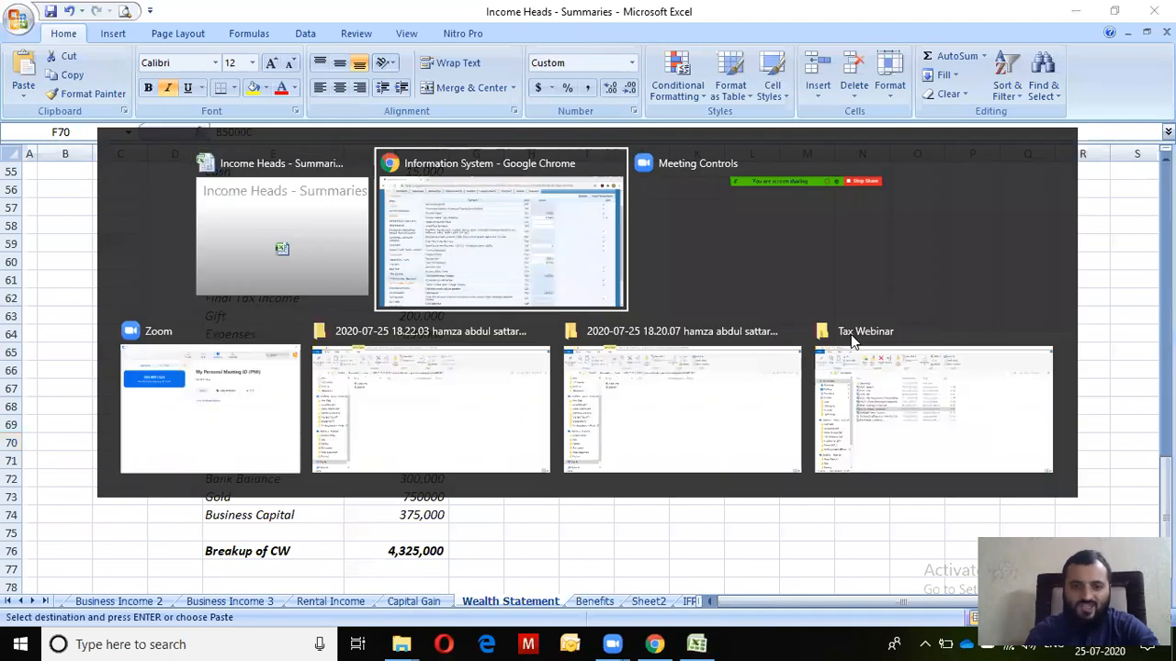
key("ctrl+v")
left_click(981, 99)
left_click(983, 101)
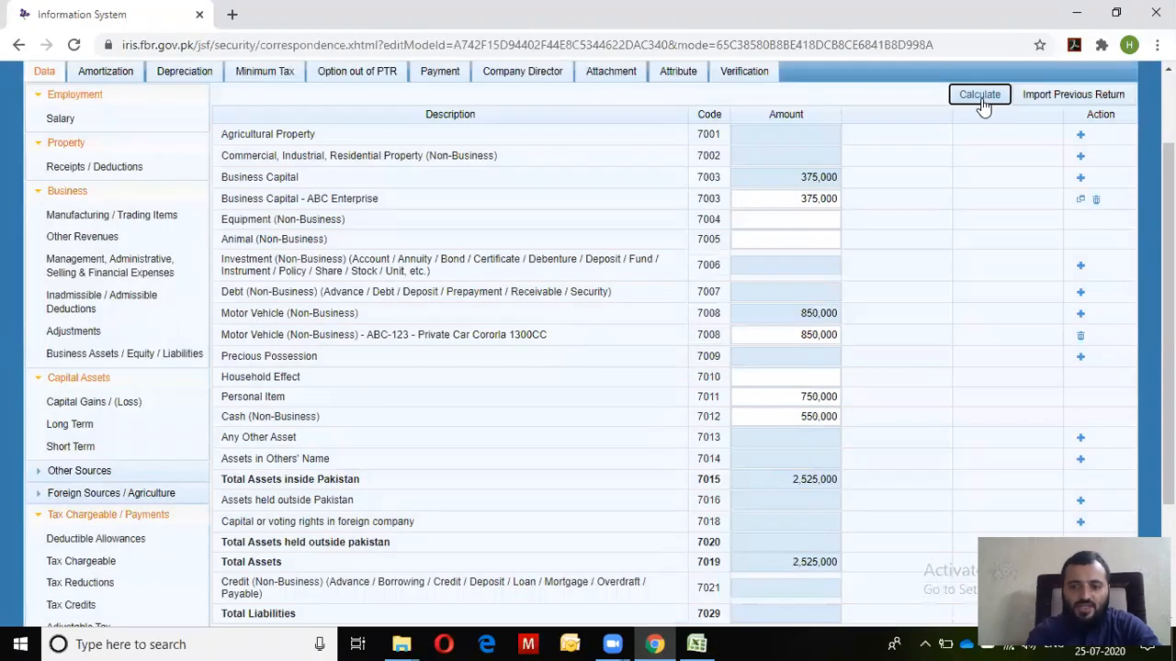
left_click(980, 97)
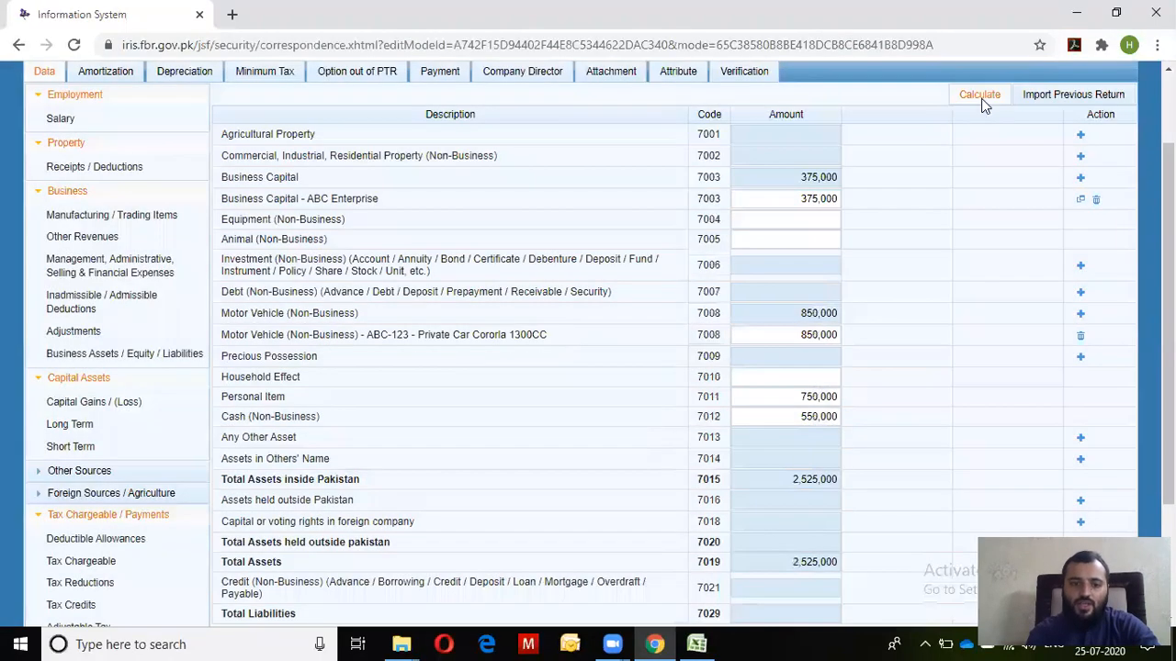
left_click(981, 99)
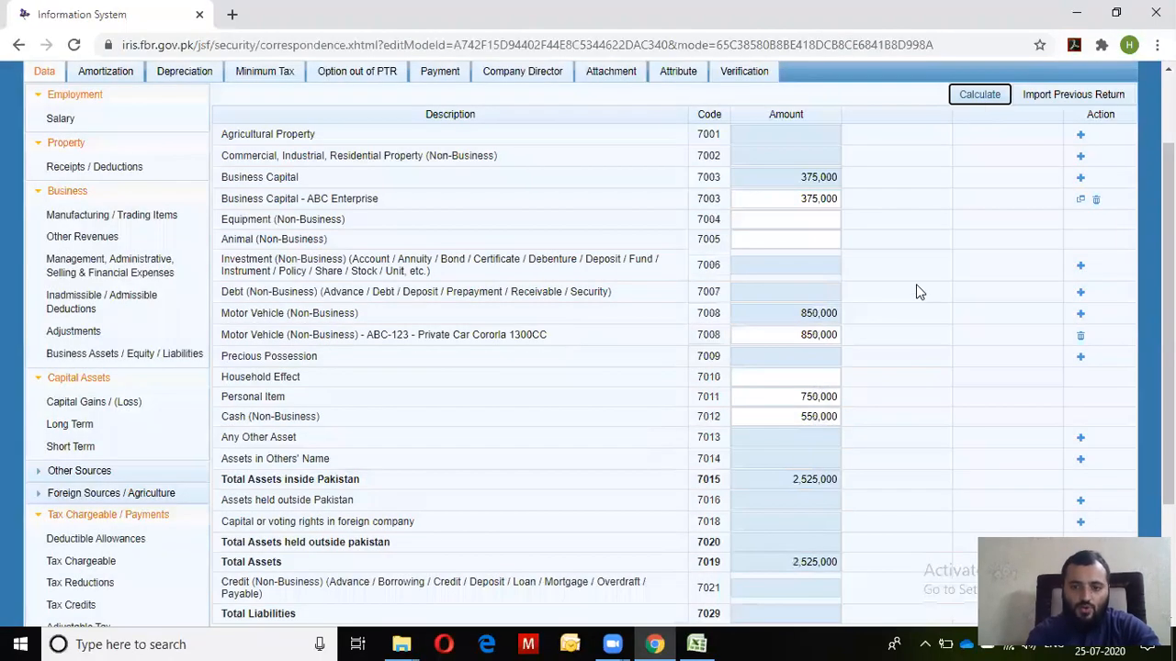
Copy the property value 1,500,000 from Excel and start a new 7002 property entry
key("alt+Tab")
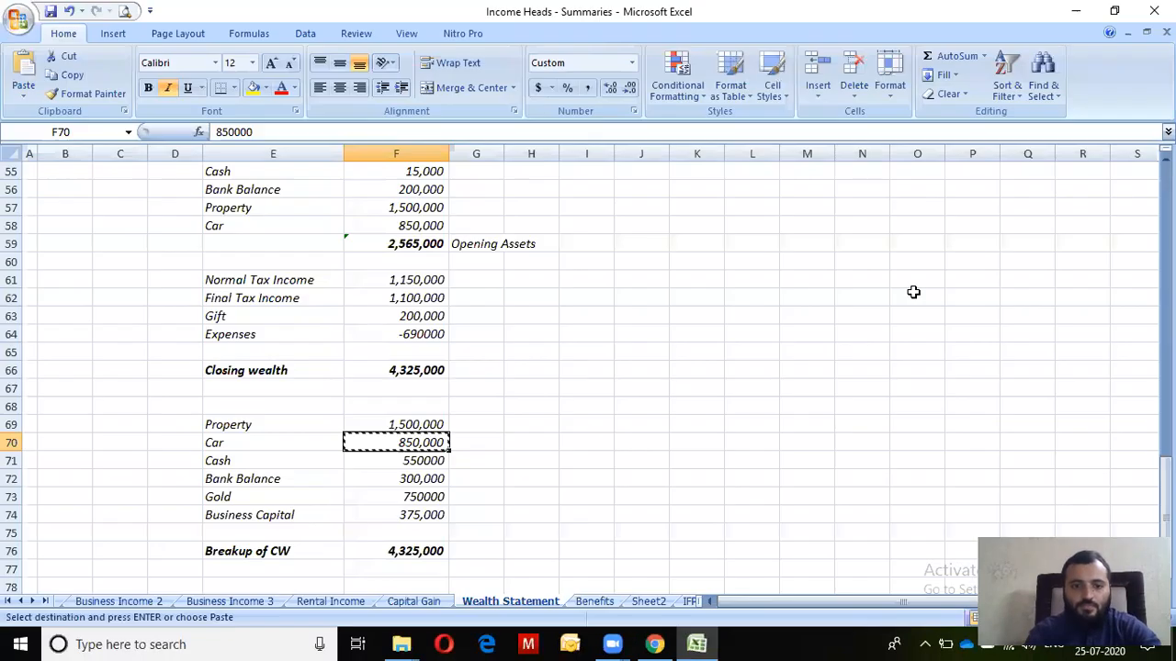
key("Up")
key("ctrl+c")
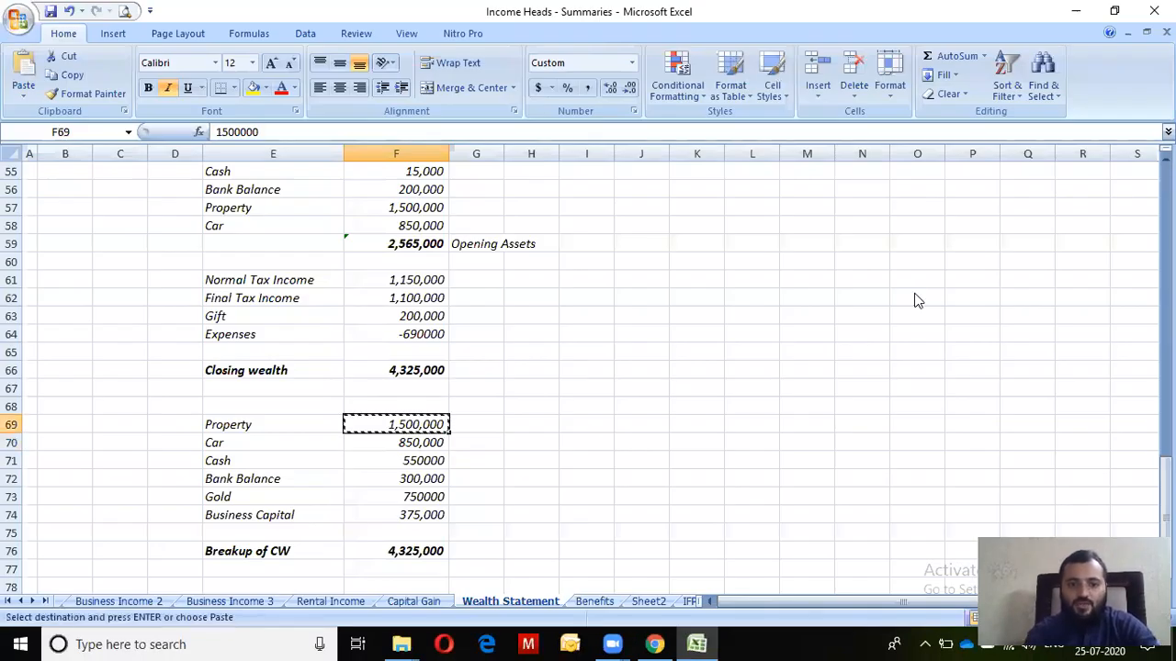
key("alt+Tab")
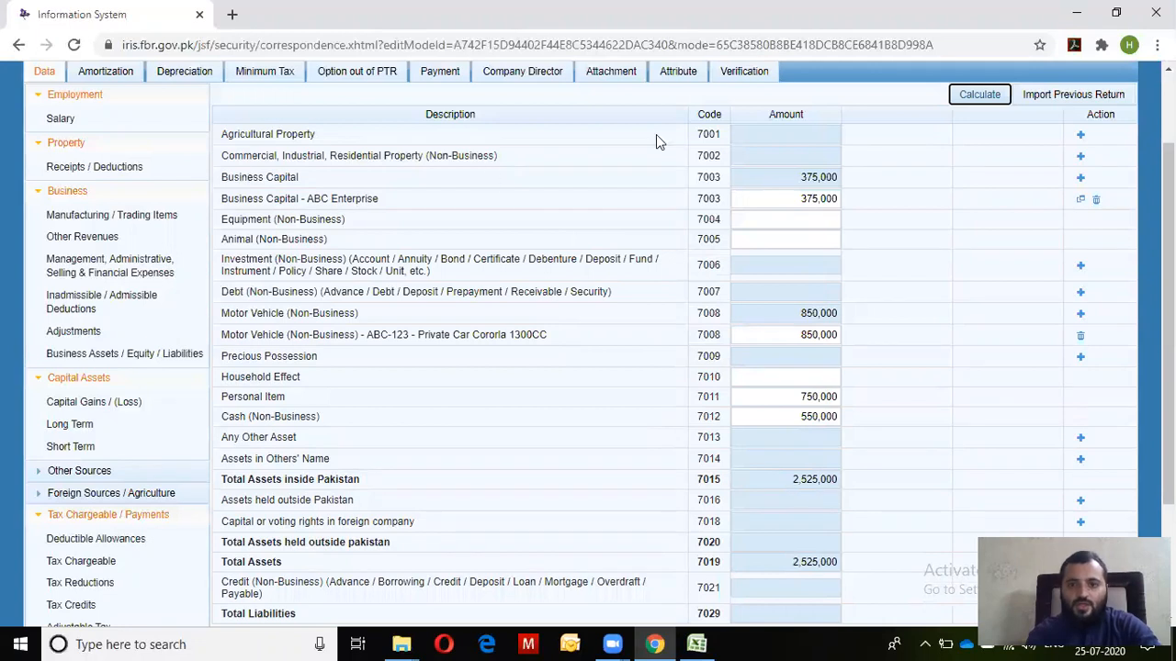
left_click(1080, 155)
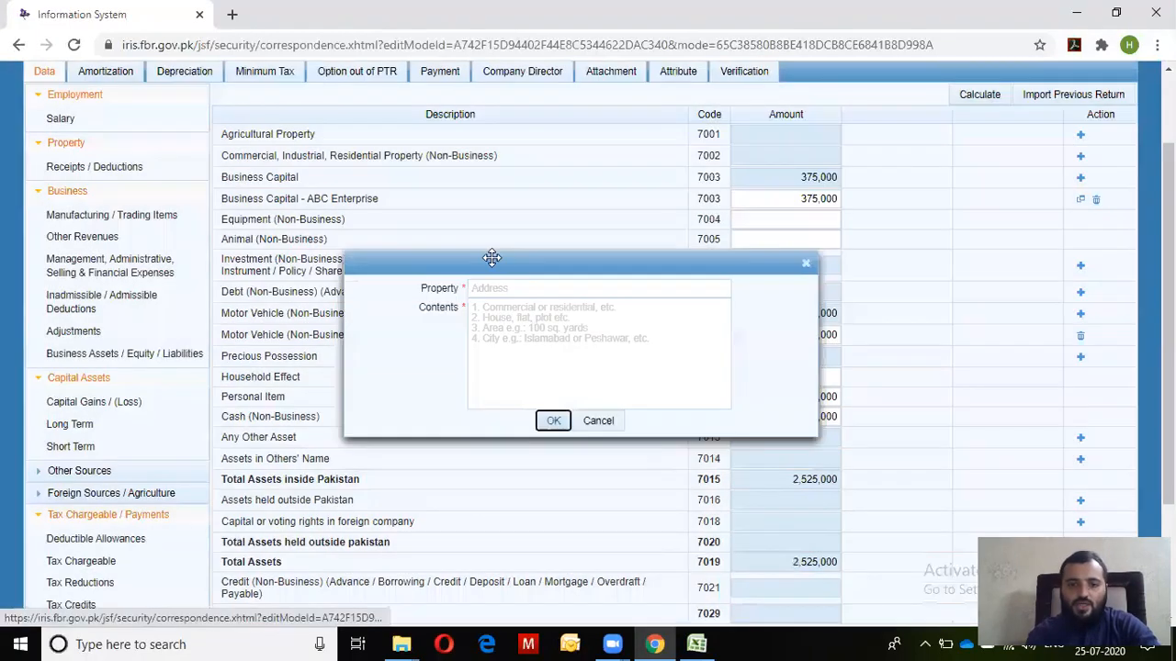
Enter the property as Residential Property at ABC Road Karachi and submit it
left_click(525, 343)
type("Residental Property")
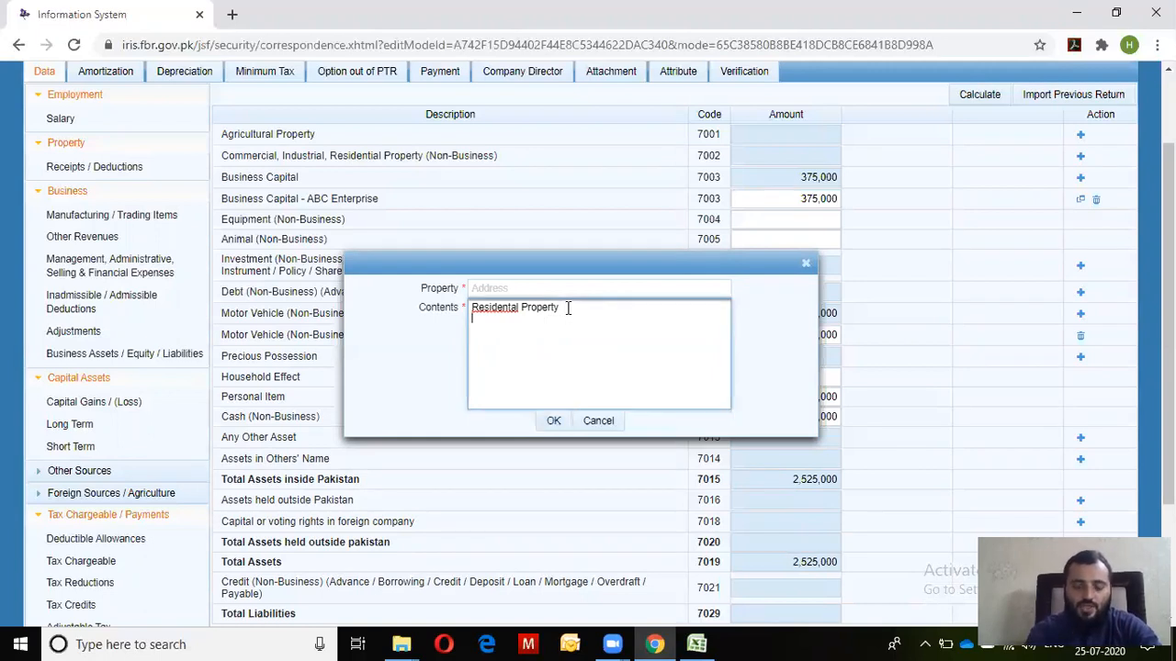
type("300 Yards")
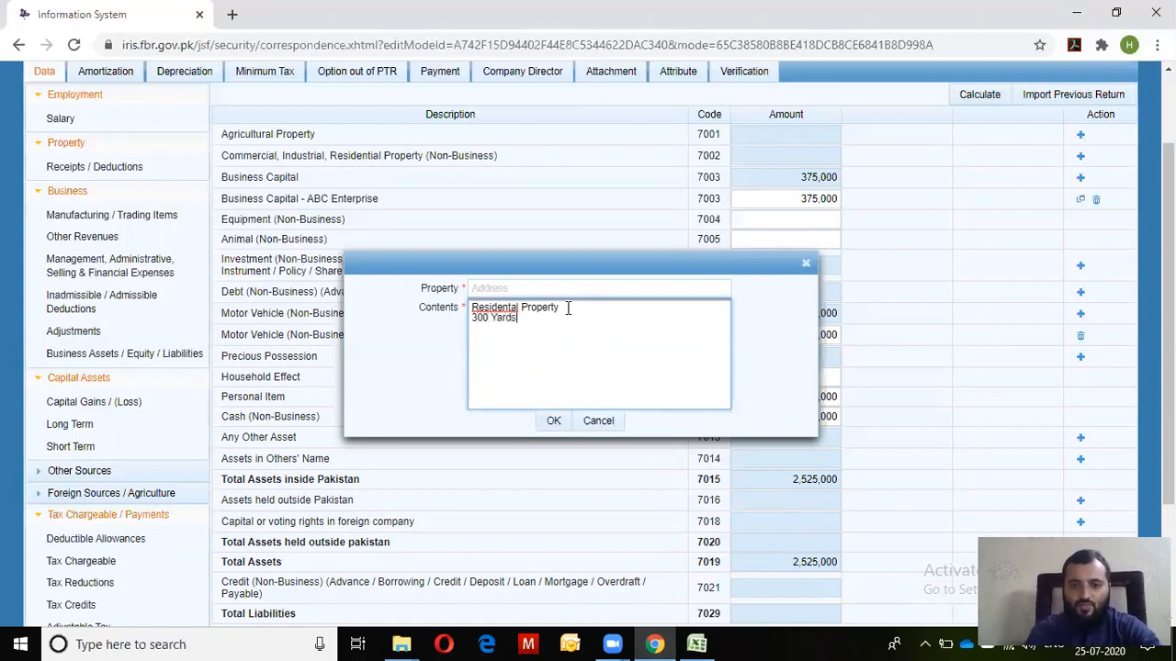
left_click(570, 290)
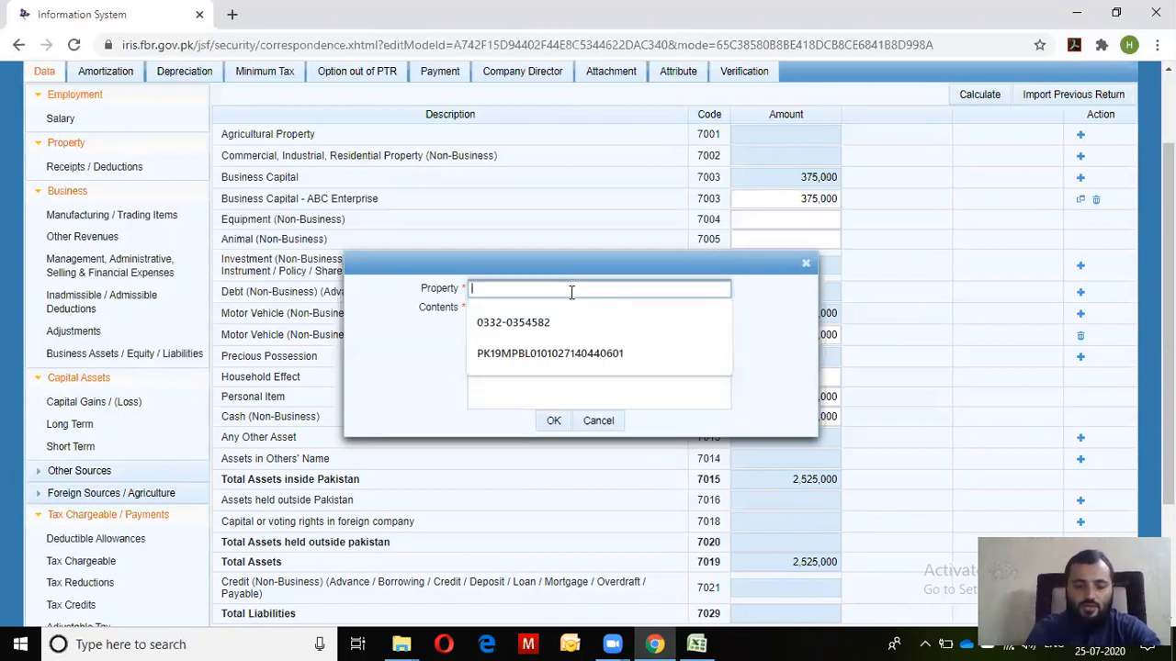
type("ABC Roa")
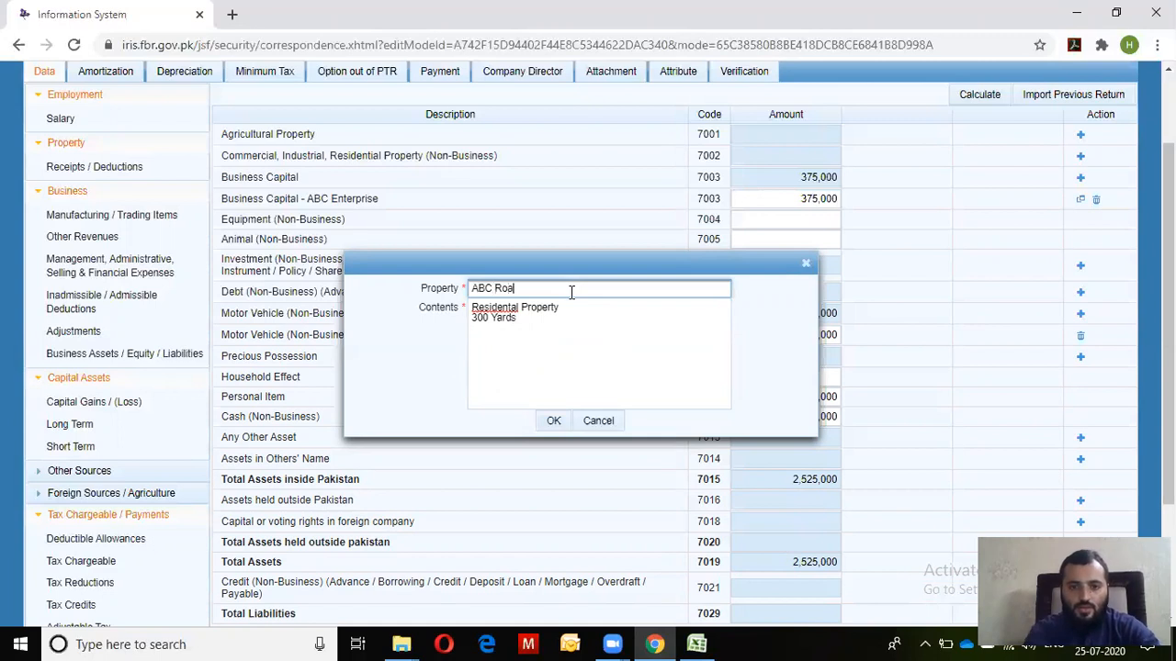
type("d karachi")
key("Return")
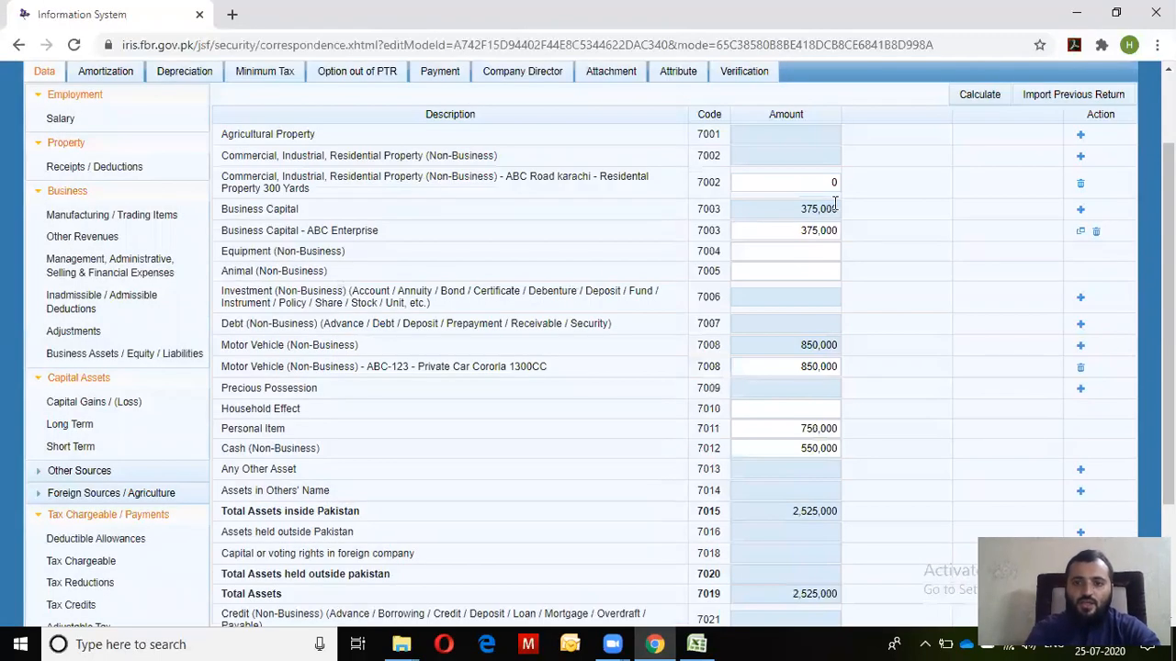
Paste 1,500,000 as the property amount and recalculate total assets
key("alt+Tab")
key("Down")
key("Up")
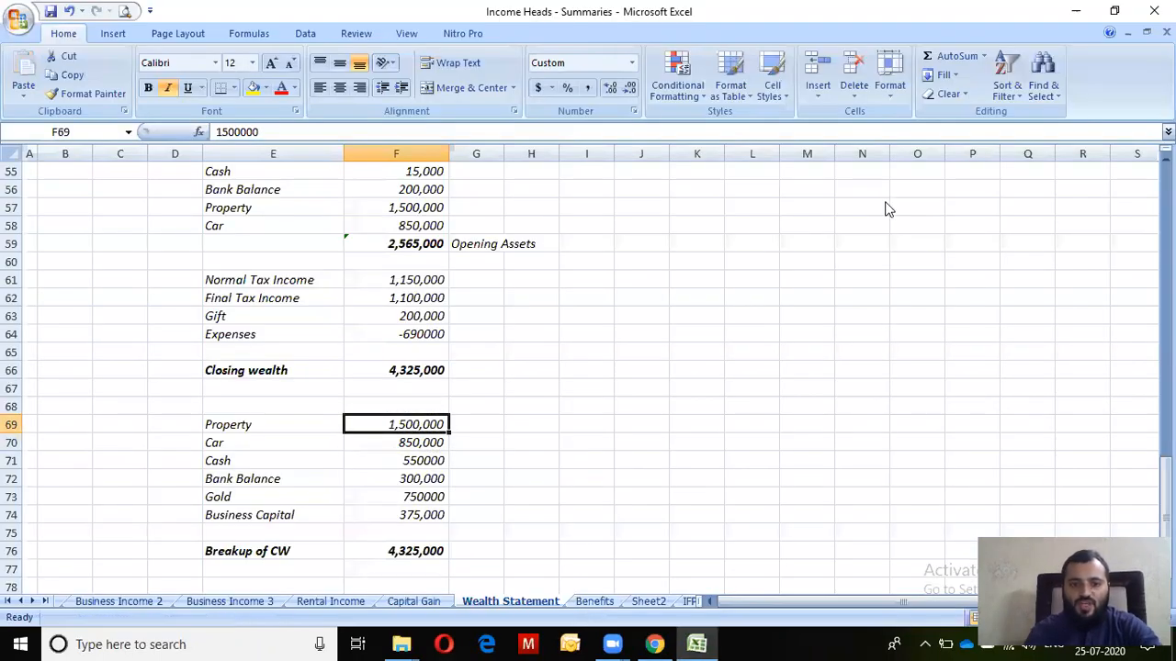
key("alt+Tab")
left_click(826, 183)
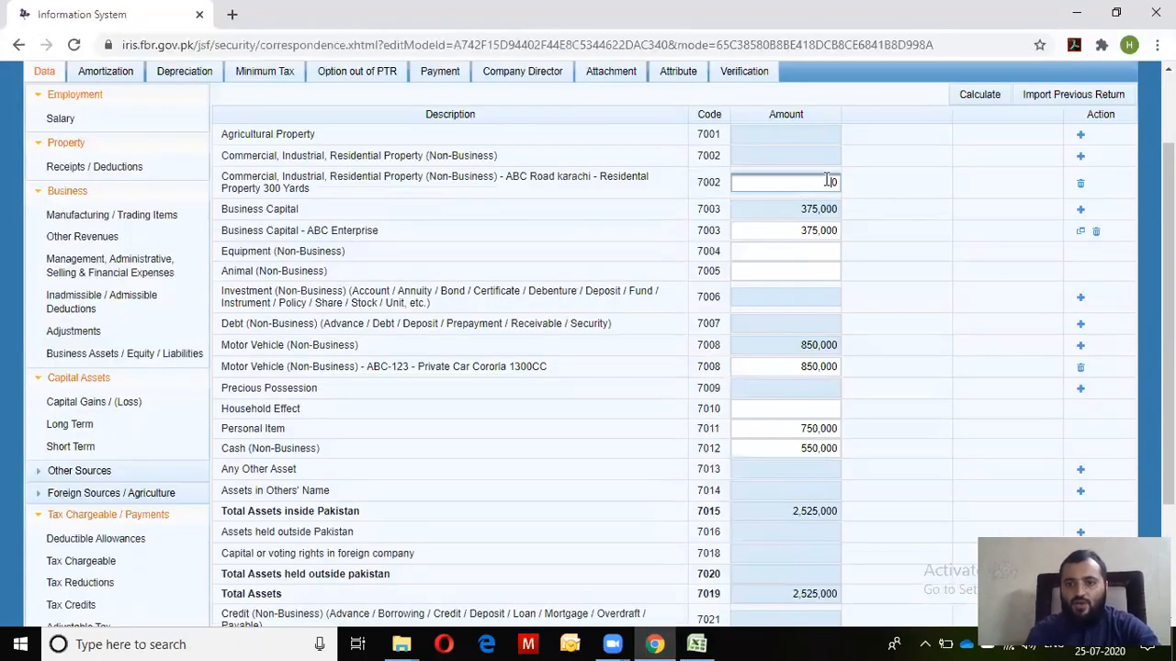
key("ctrl+v")
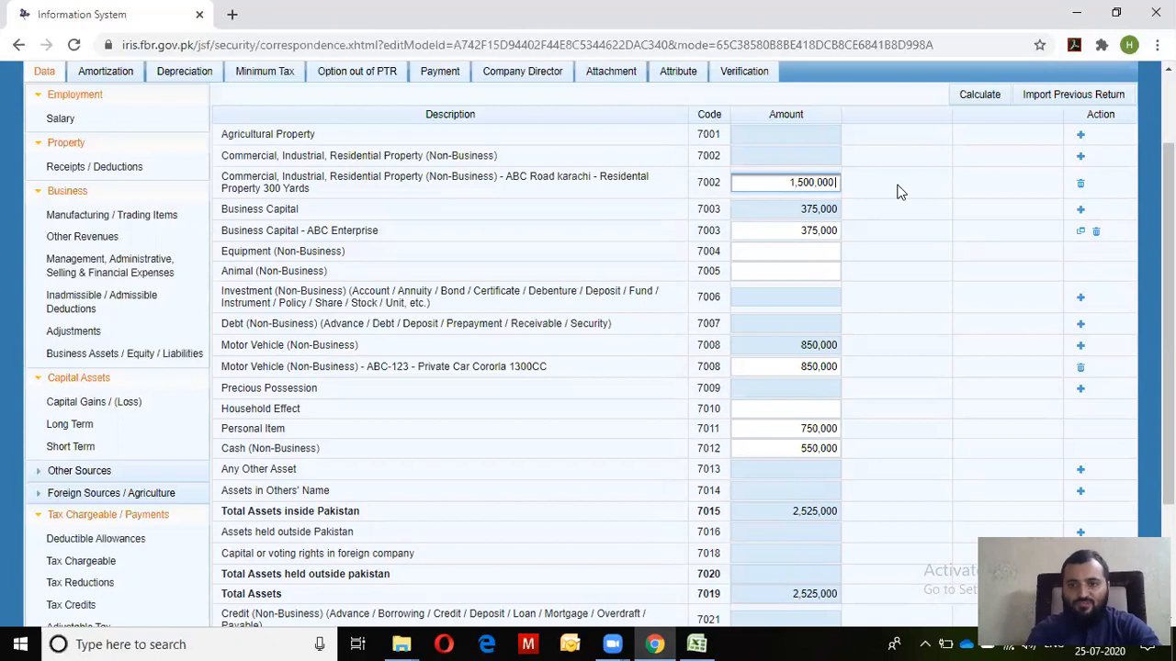
left_click(998, 93)
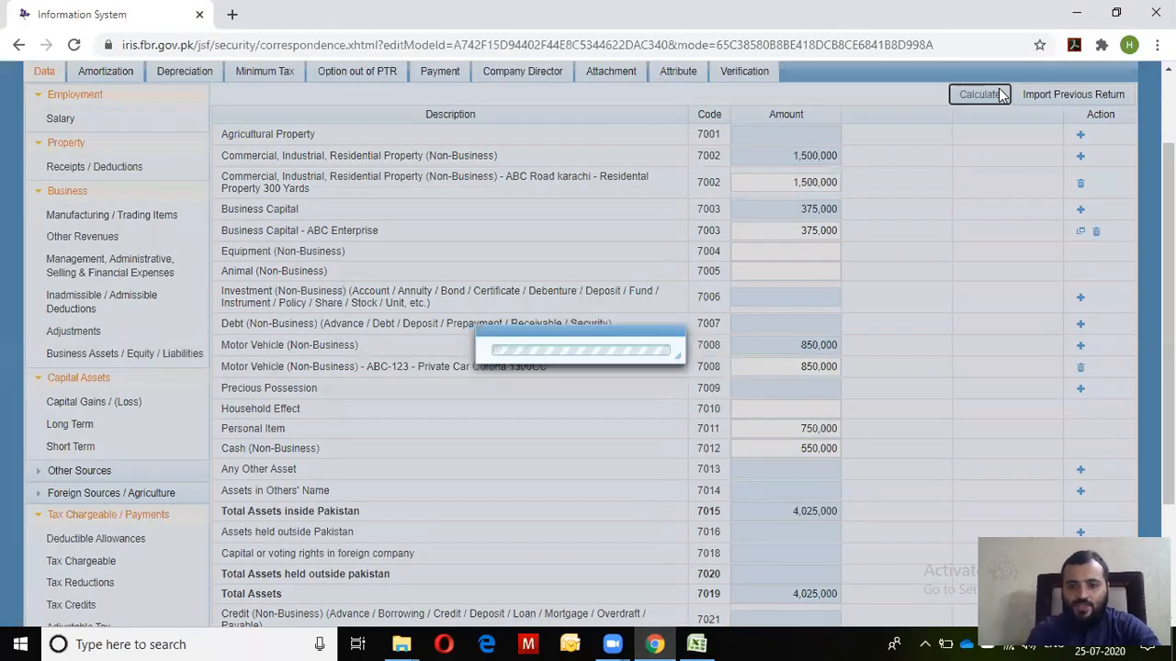
Copy the Bank Balance amount 300,000 from Excel for the IRIS form
key("alt+Tab")
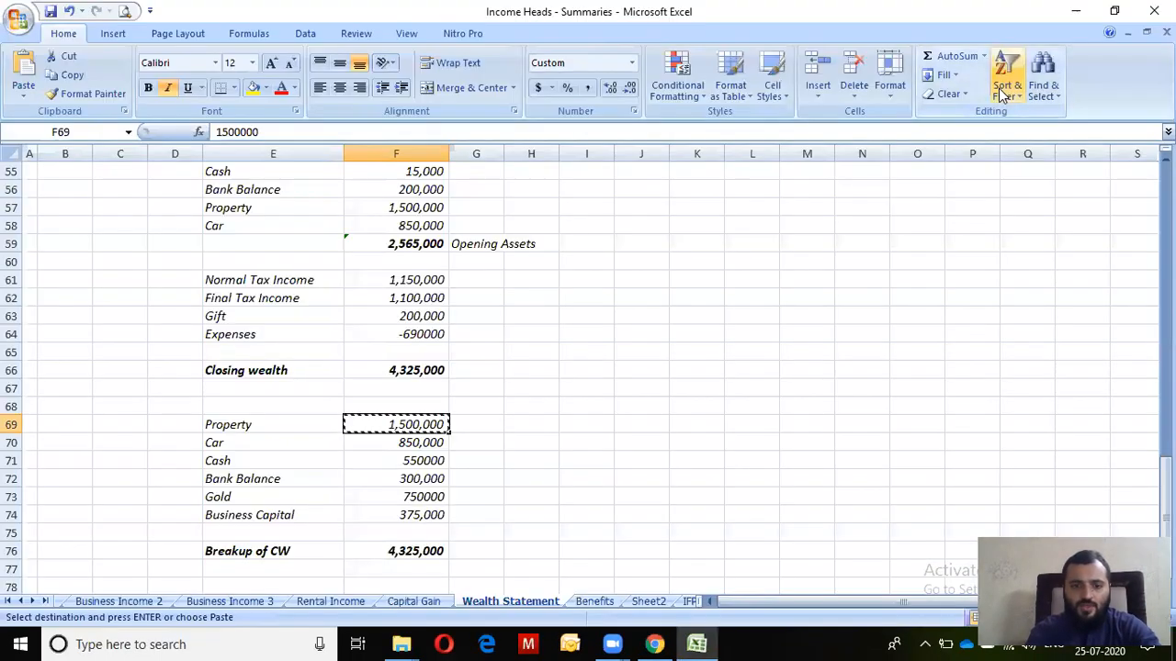
key("Escape")
key("Down")
key("Down")
key("Down")
key("ctrl+c")
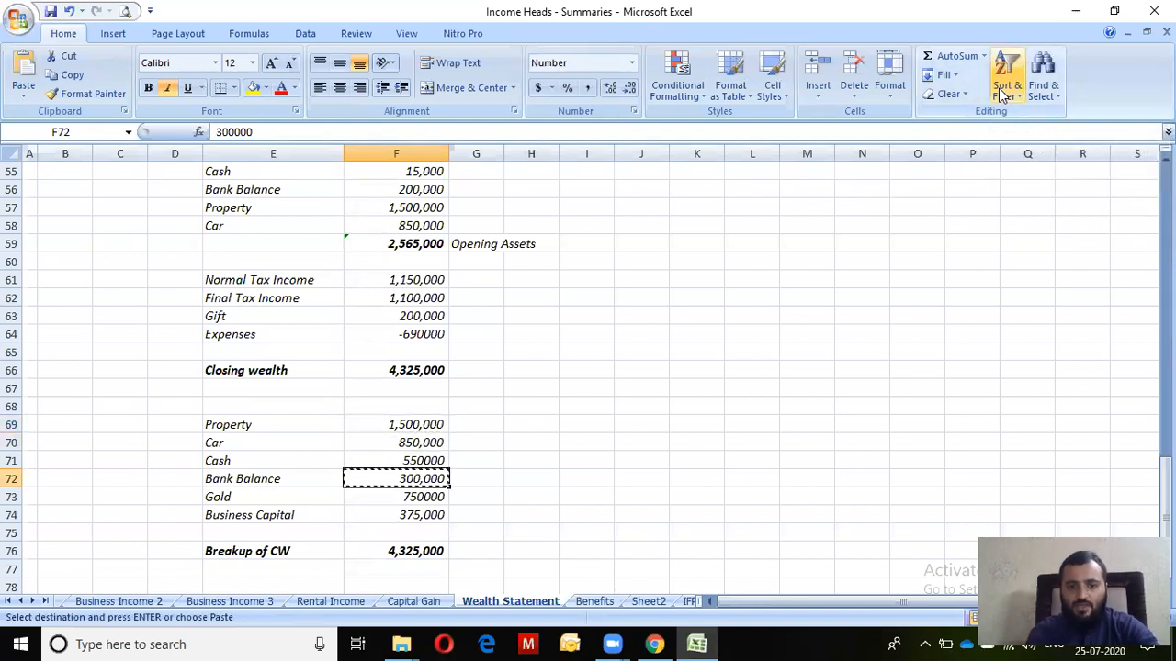
key("alt+Tab")
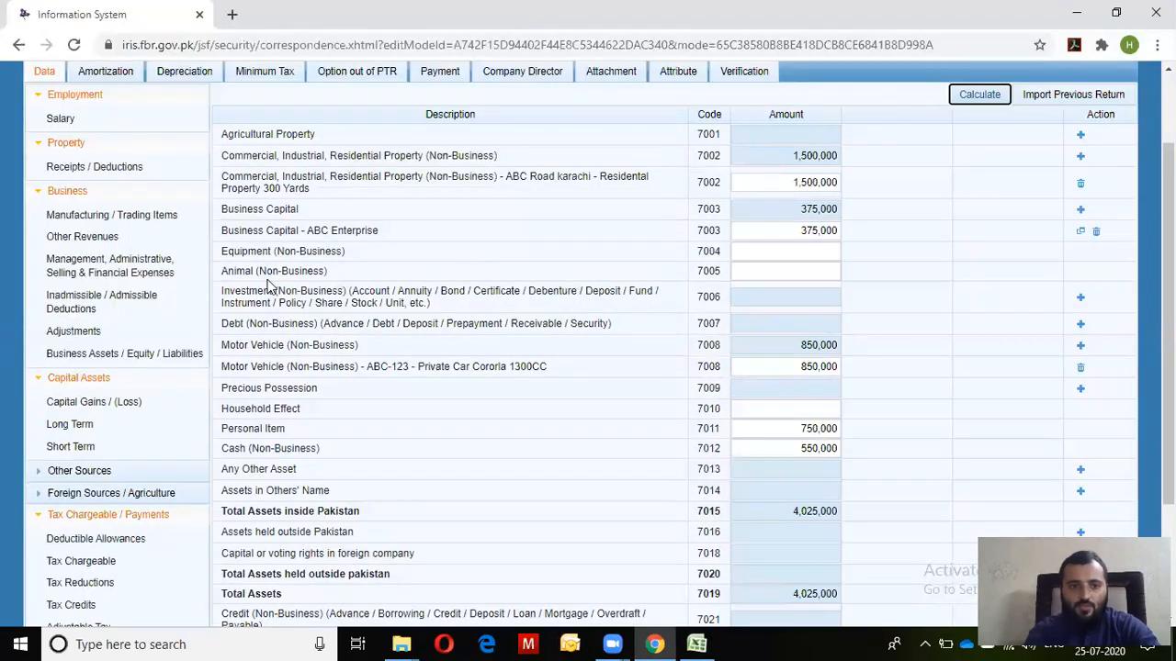
Add an Investment (7006) entry with the bank account number and contents 'Current Account HBL Bank Karachi'
left_click_drag(222, 290, 590, 311)
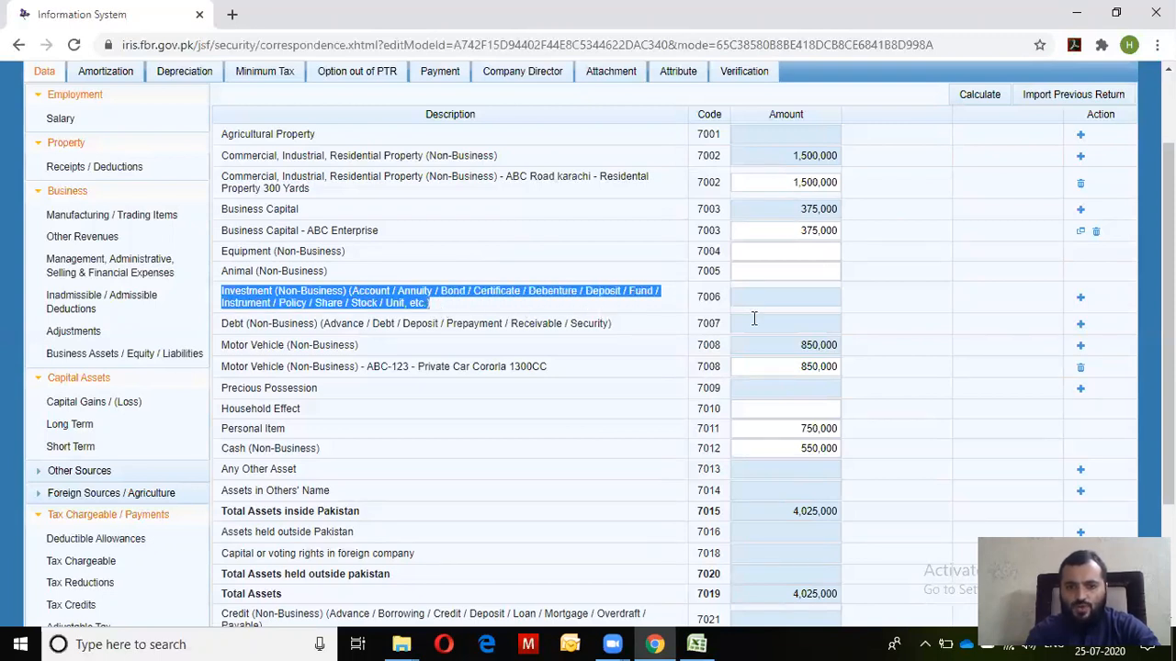
left_click(1080, 299)
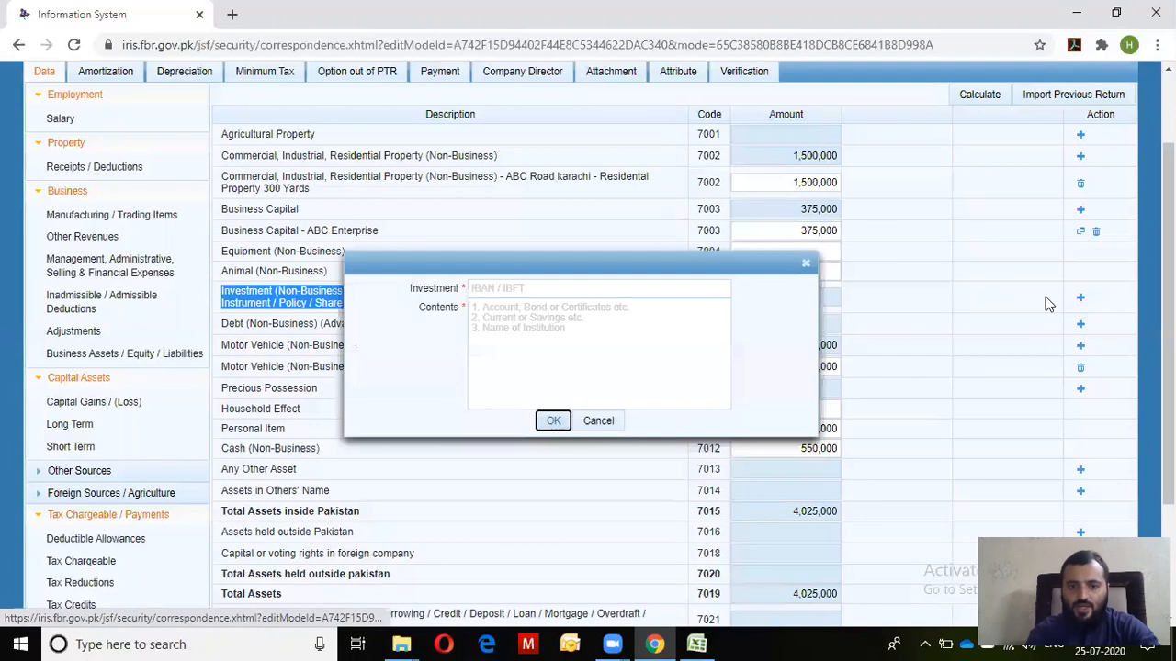
left_click(509, 283)
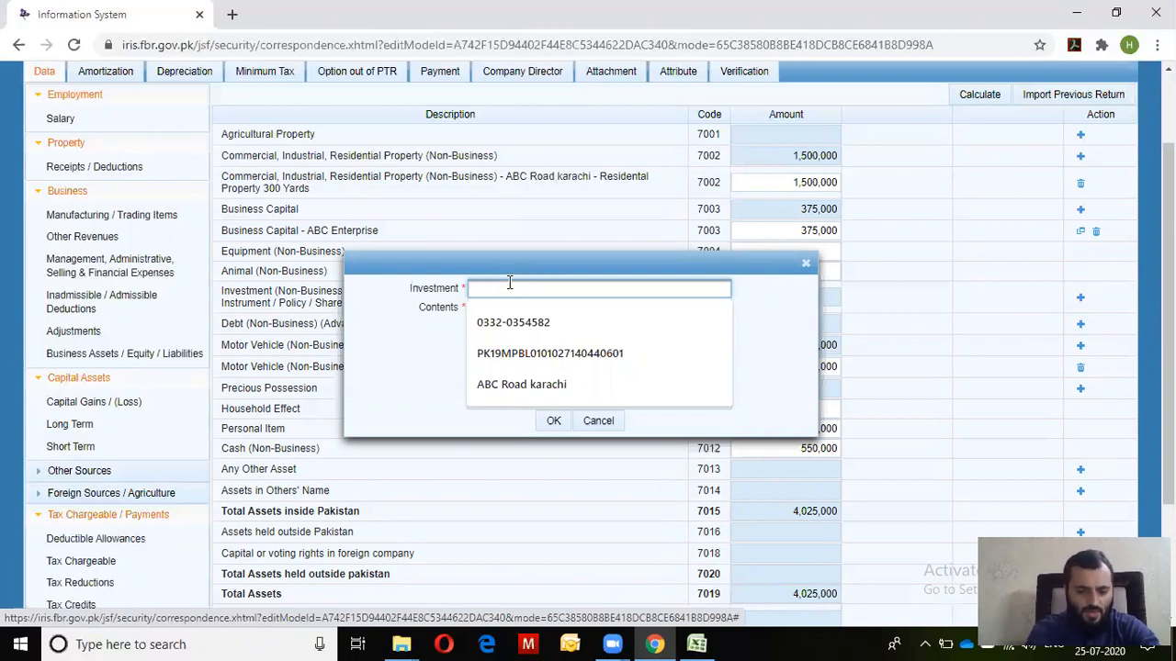
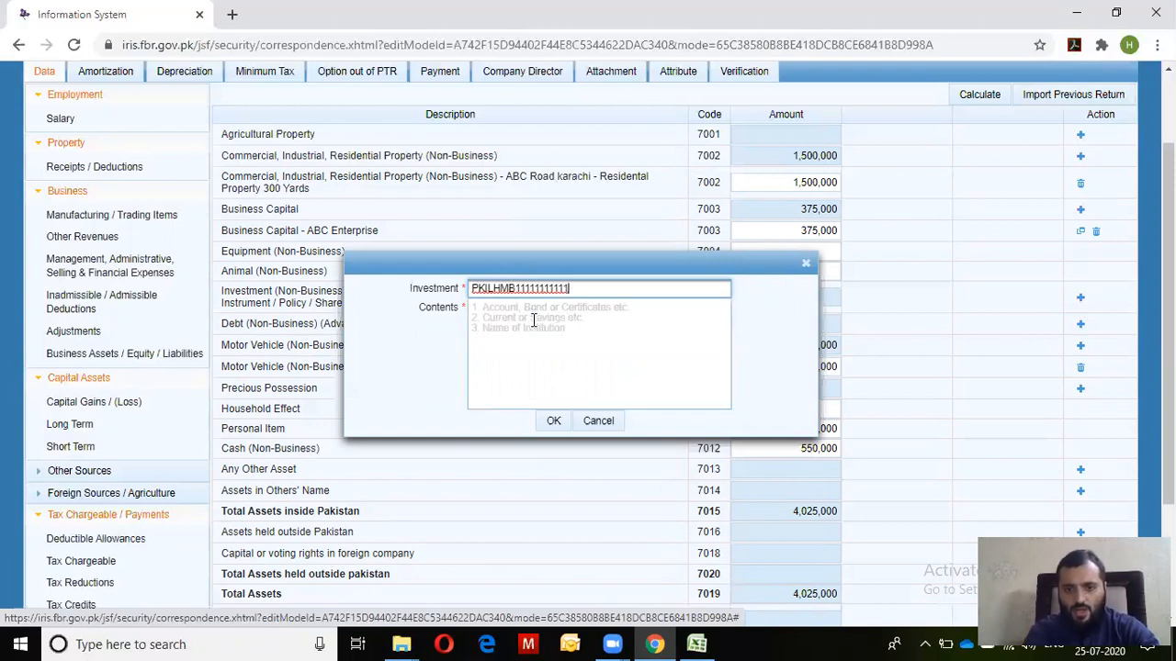
left_click(532, 320)
key("Tab")
left_click(533, 319)
type("CUrrent A")
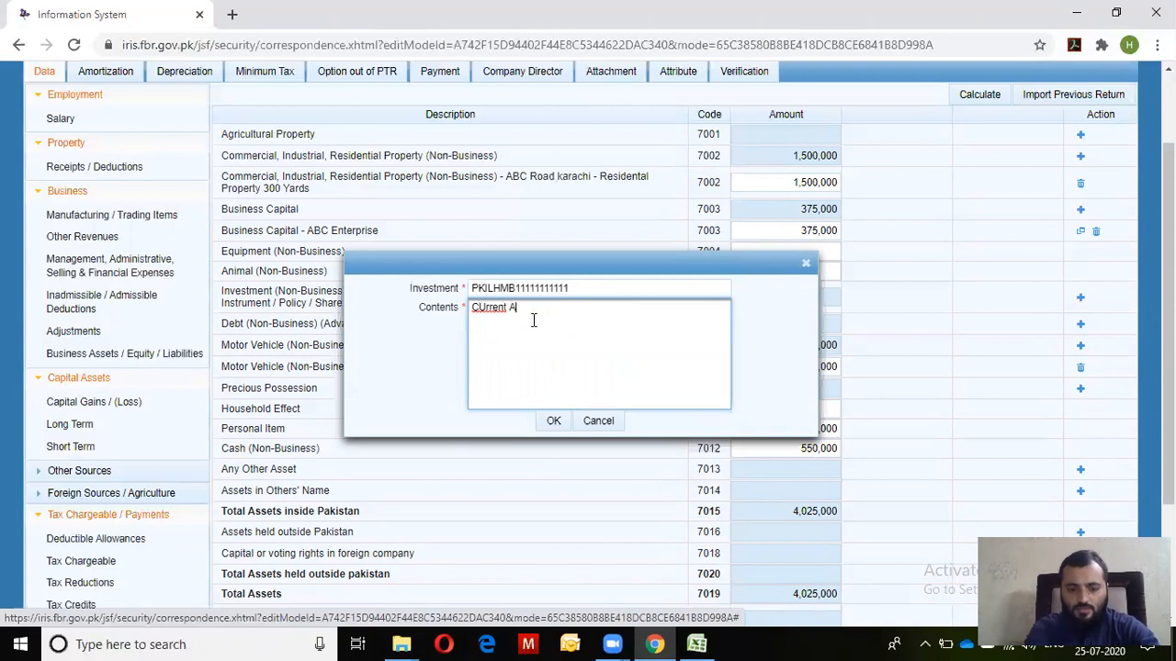
type("ccount ")
type("HBL Bank ")
type("Karachi")
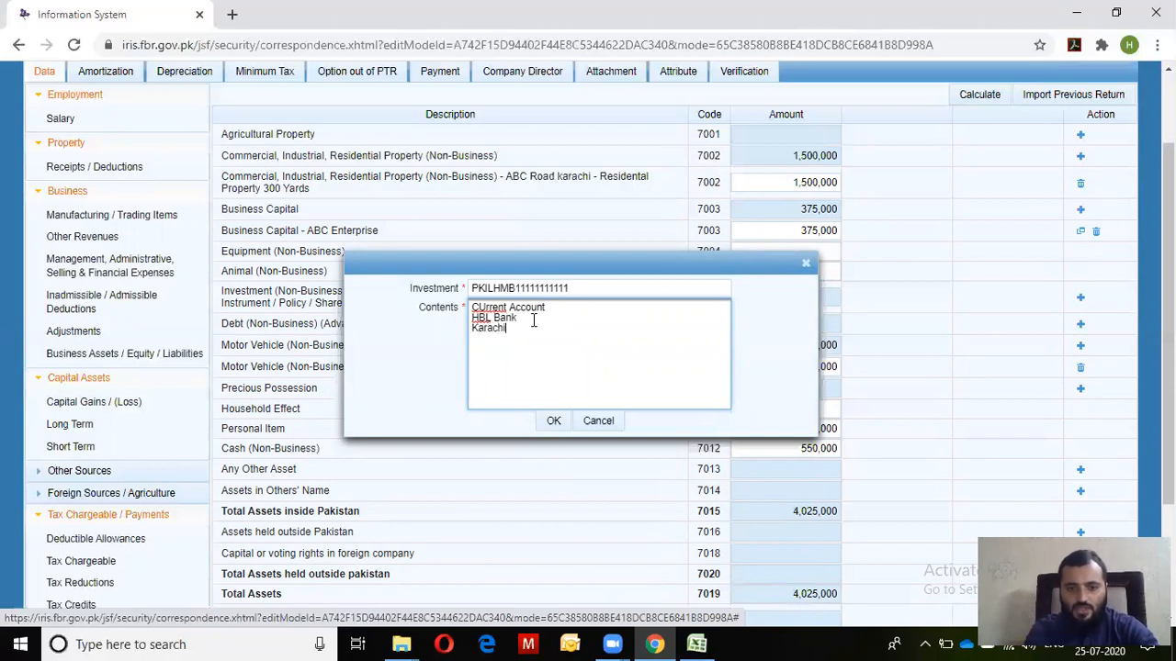
left_click(553, 421)
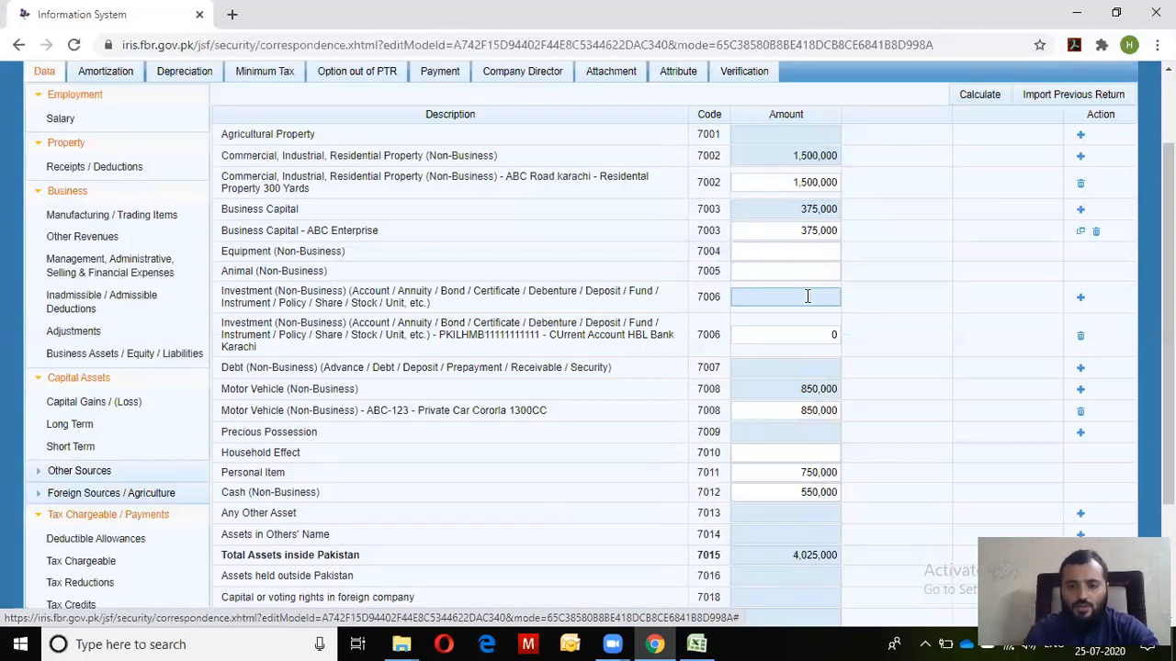
Paste the 300,000 bank balance as the investment amount and recalculate
key("alt+Tab")
key("Right")
key("Left")
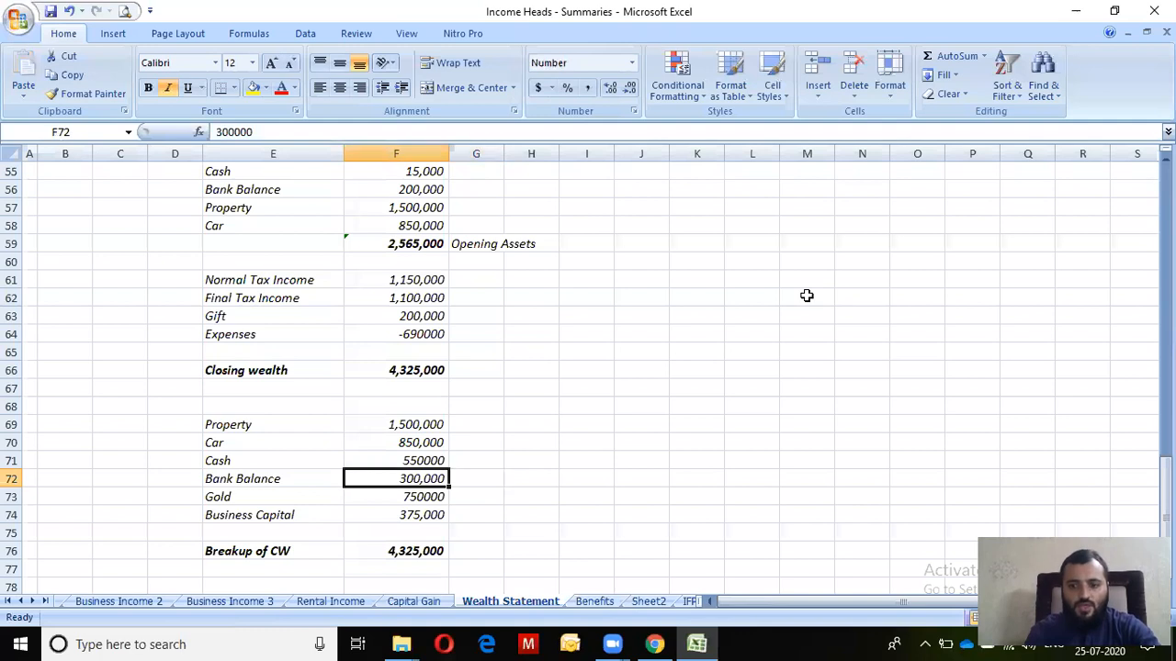
key("alt+Tab")
left_click(809, 335)
key("ctrl+v")
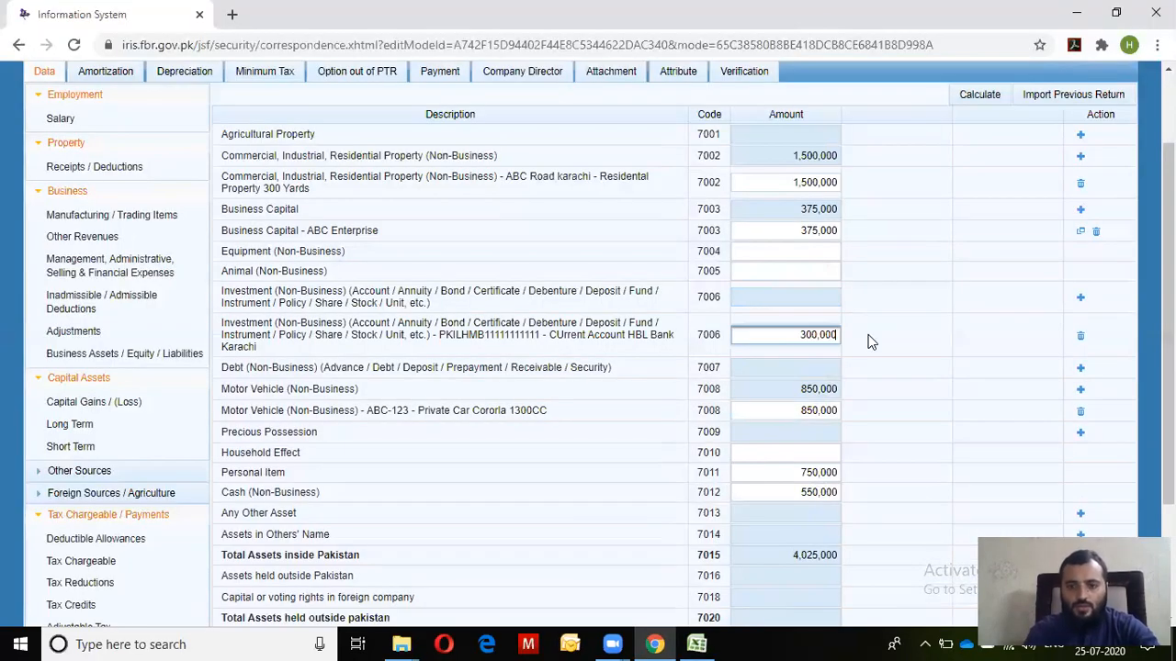
left_click(976, 95)
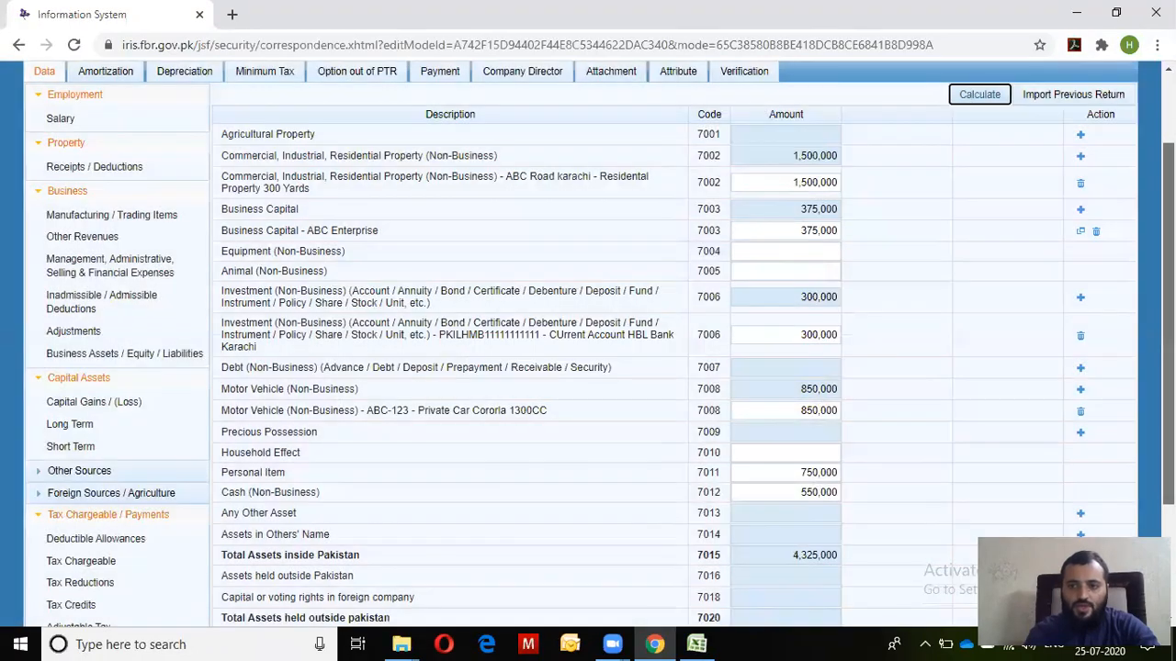
Compare the 4,325,000 Total Assets with the spreadsheet and recalculate again
scroll(972, 92, "down", 2)
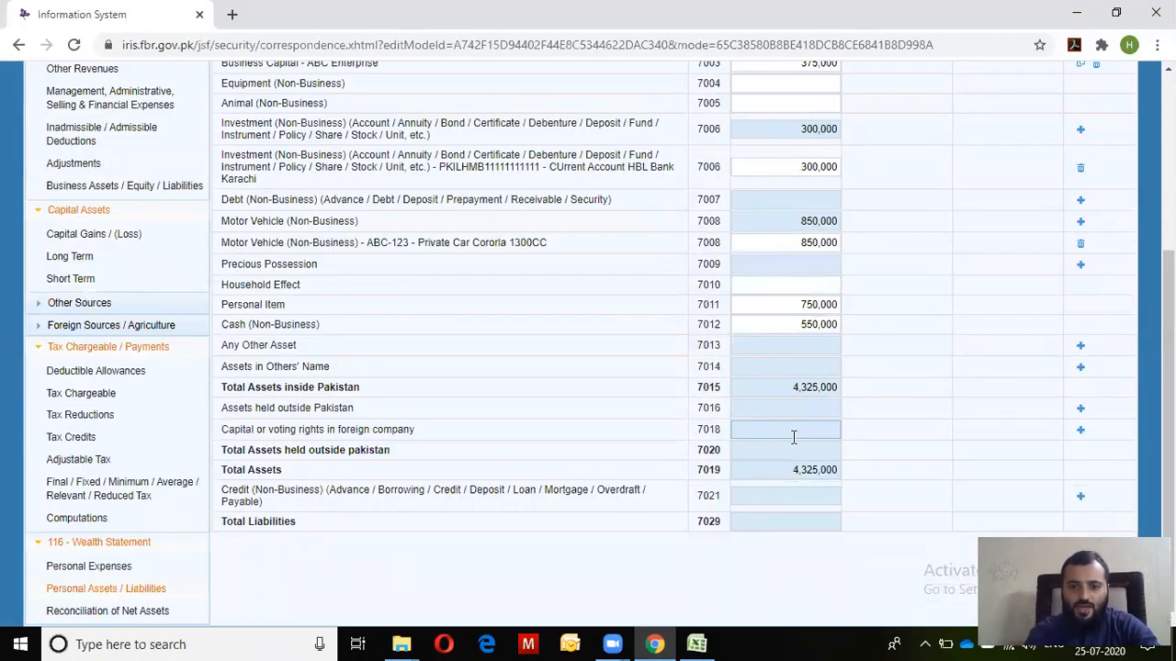
left_click_drag(788, 468, 902, 486)
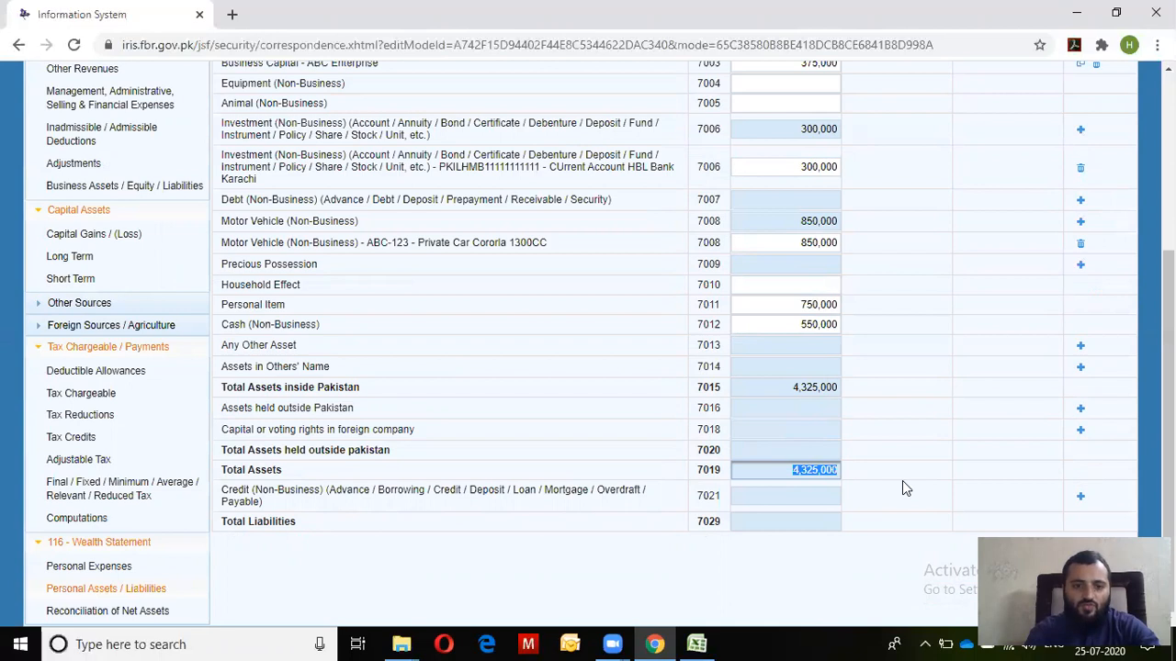
key("alt+Tab")
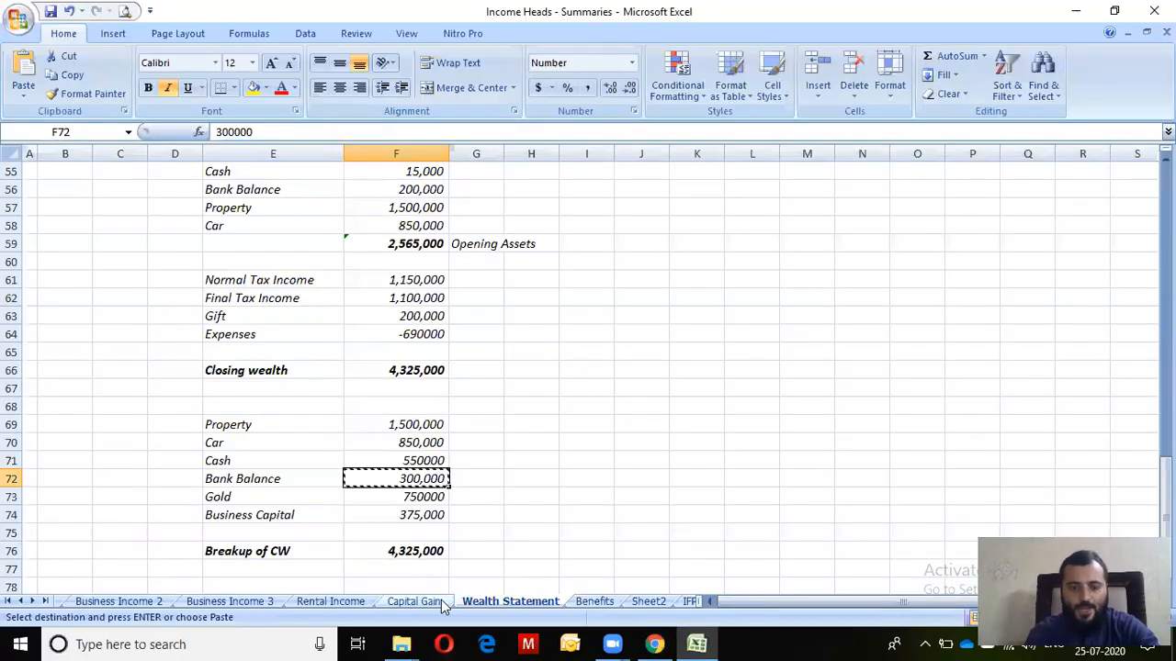
key("alt+Tab")
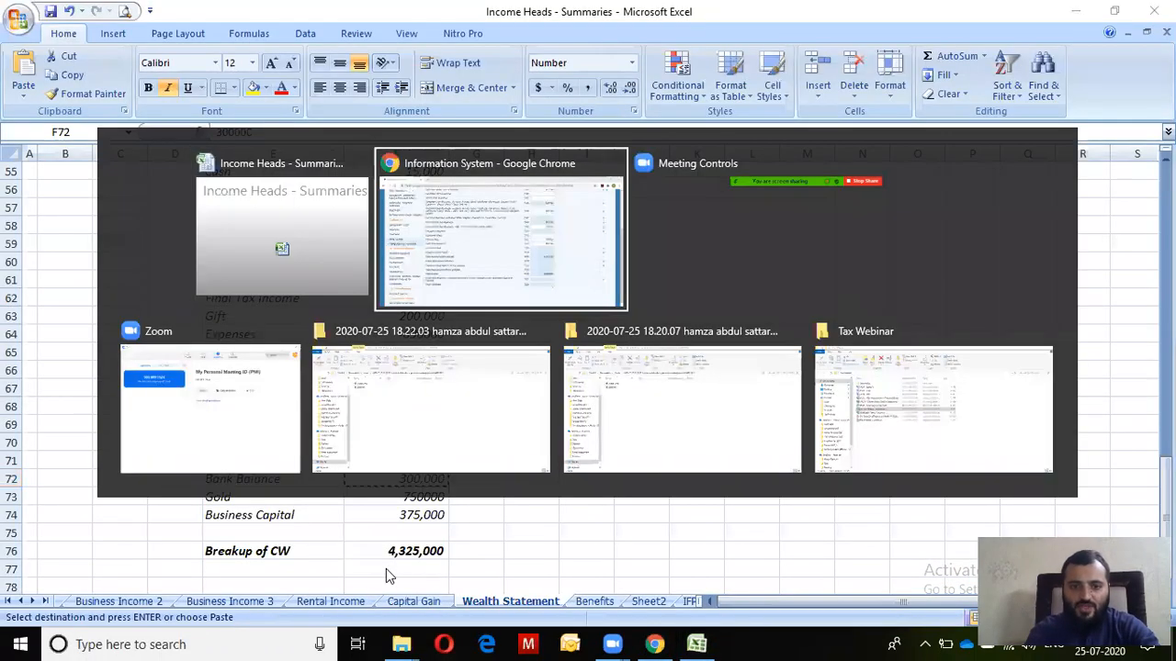
scroll(977, 275, "up", 3)
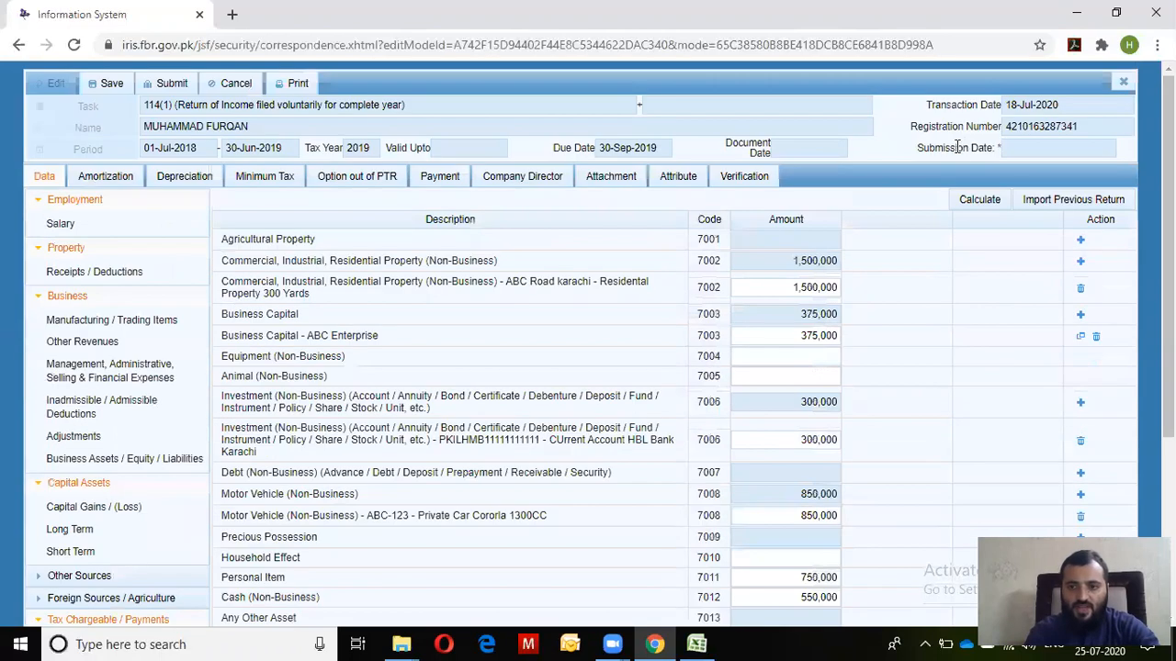
left_click(976, 199)
scroll(581, 349, "down", 3)
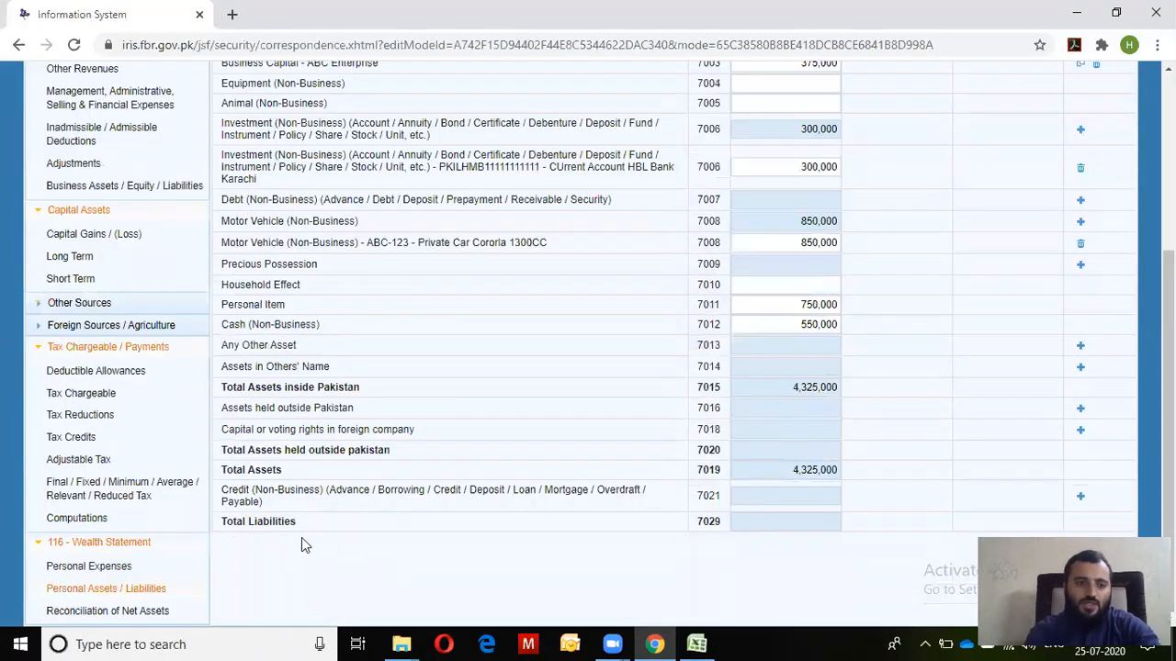
Recalculate Reconciliation of Net Assets and confirm Unreconciled Amount 0 and previous net assets 2,565,000
left_click(81, 611)
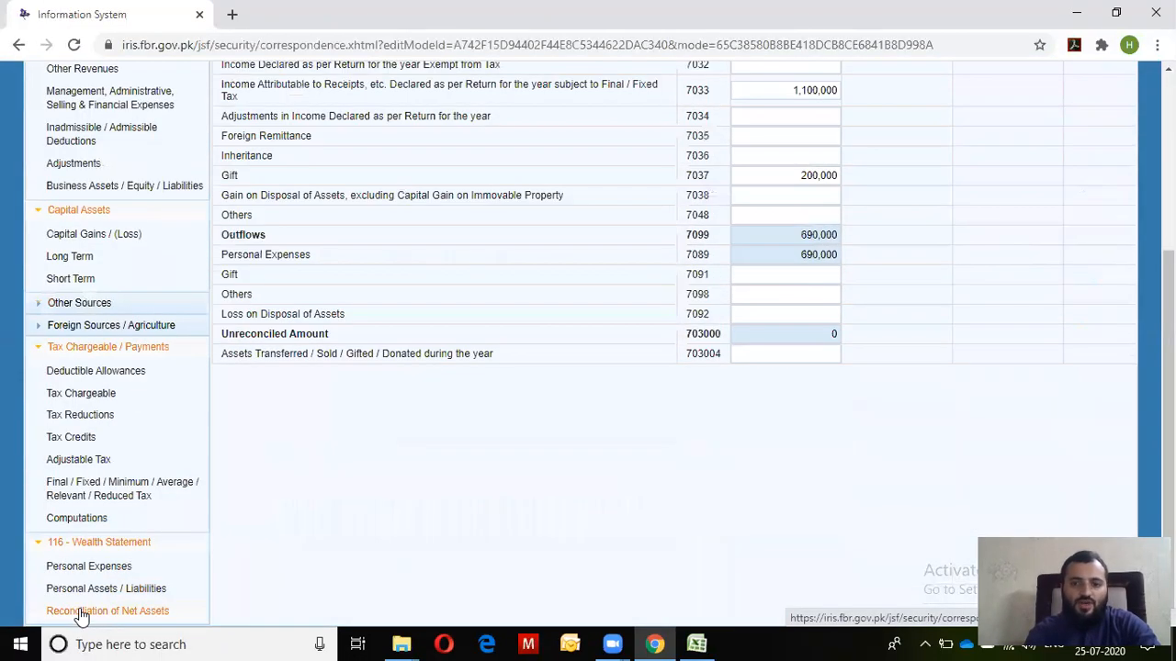
left_click(833, 331)
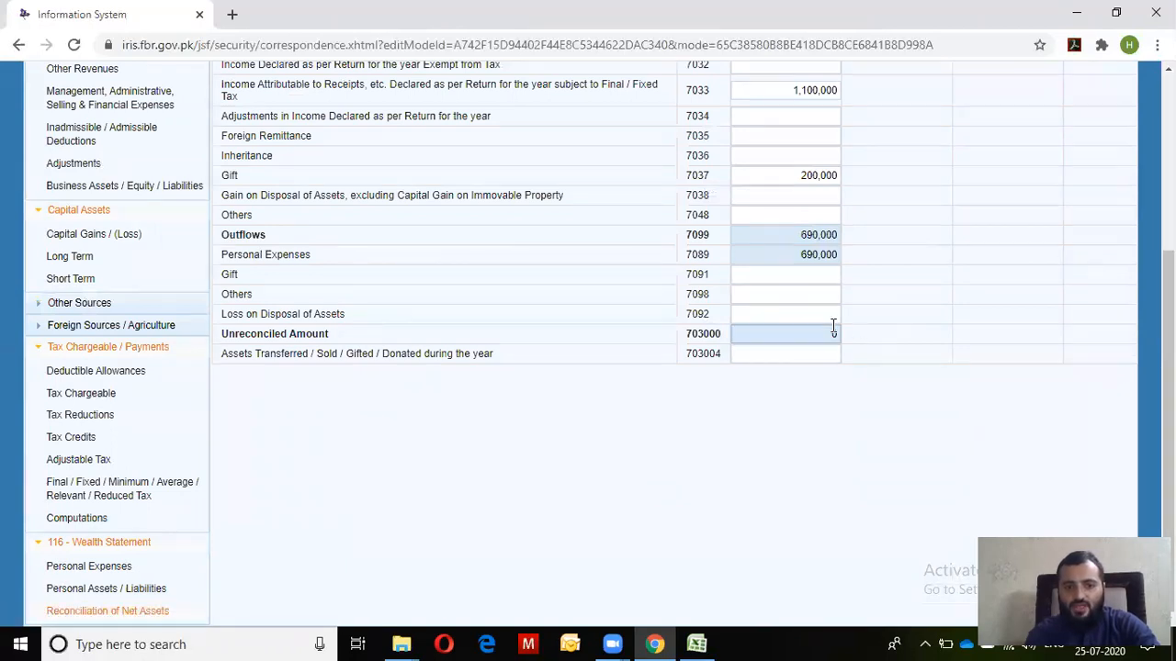
left_click_drag(812, 334, 924, 334)
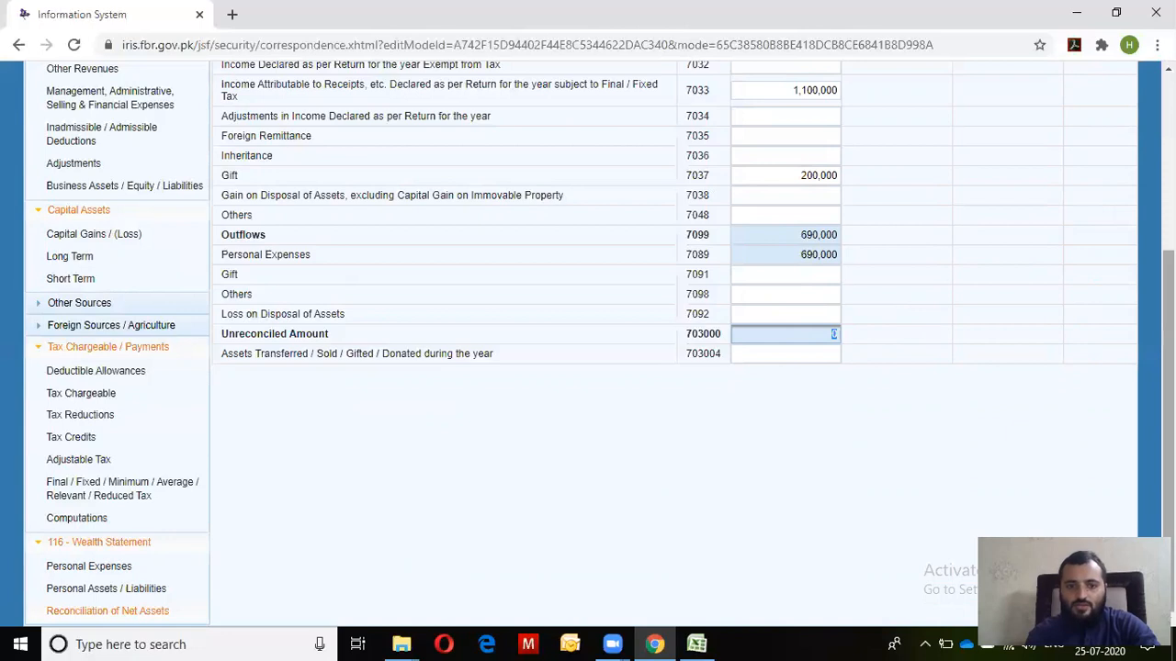
scroll(599, 344, "up", 3)
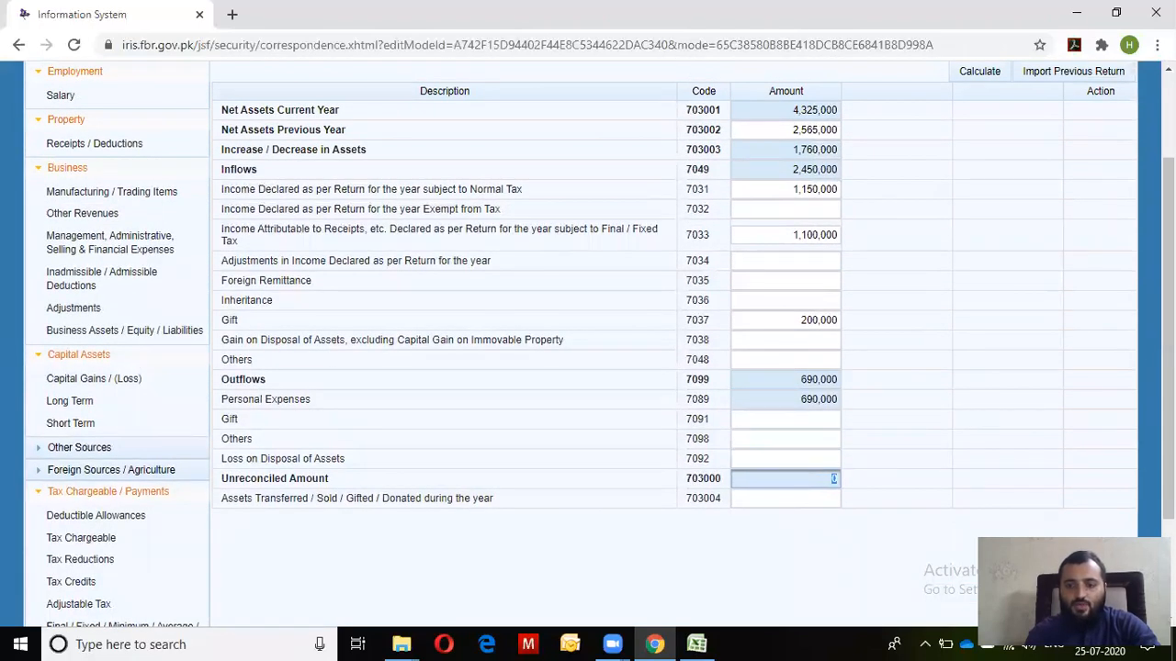
scroll(981, 152, "up", 2)
left_click(979, 135)
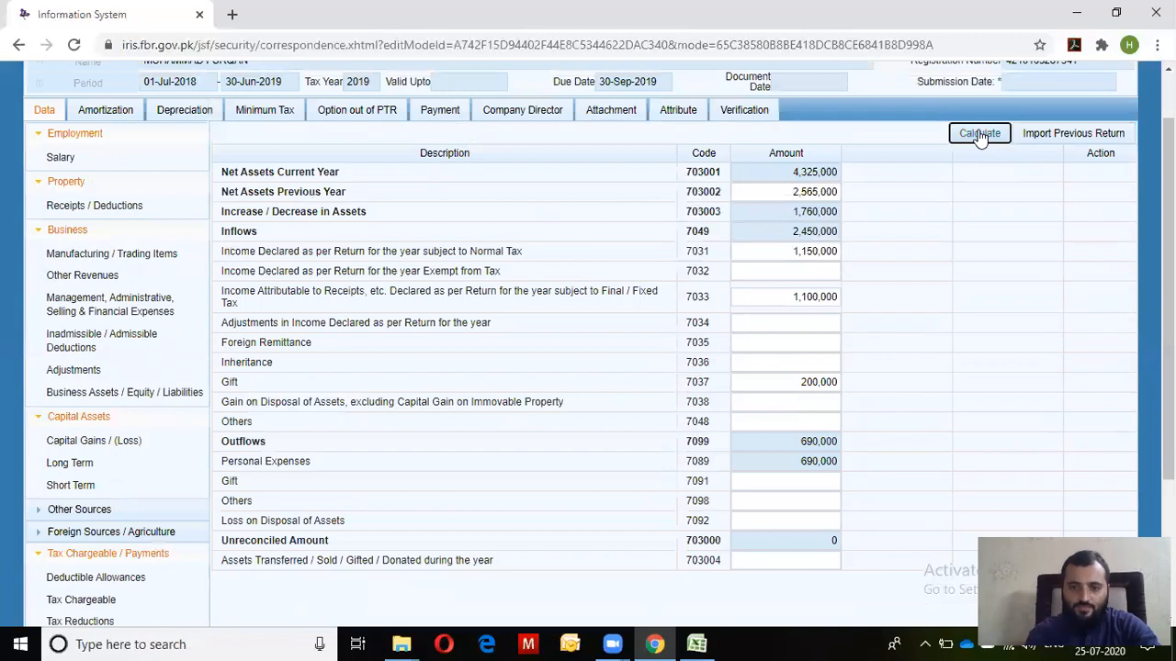
left_click(979, 135)
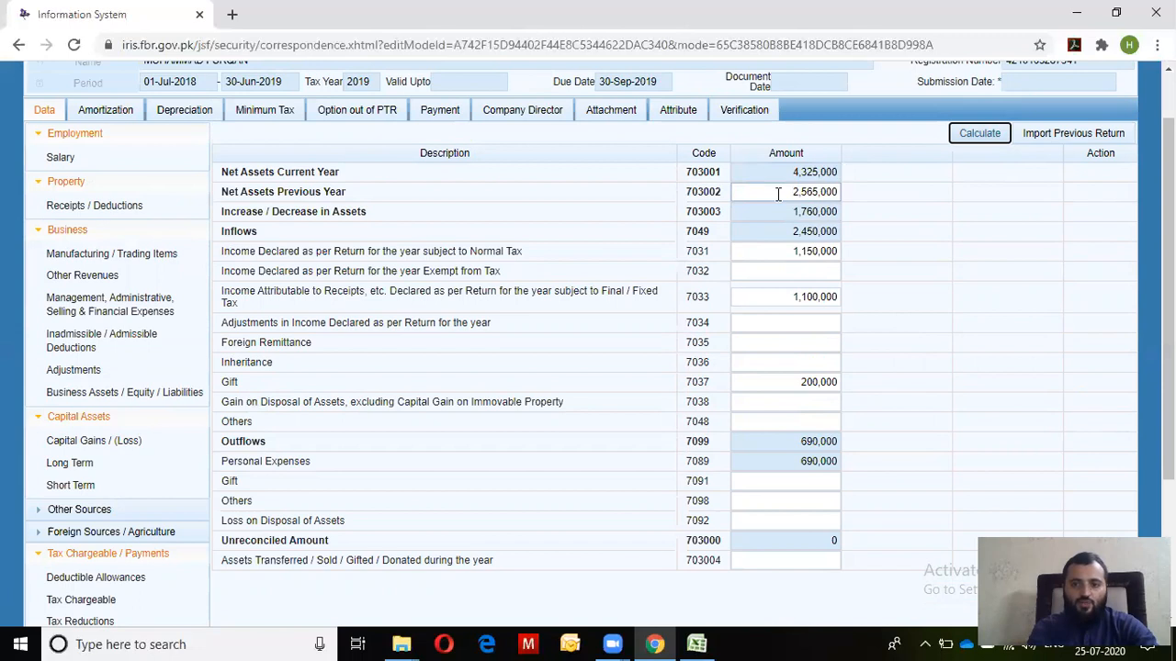
left_click_drag(778, 193, 832, 192)
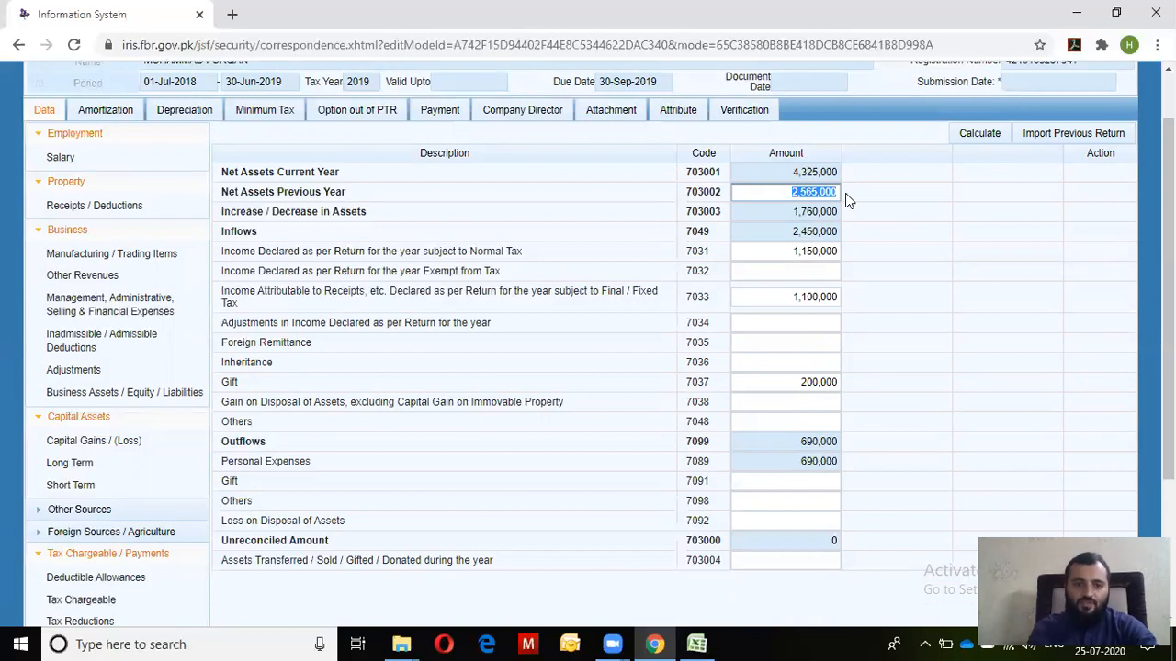
In the Excel workbook, check the Property and Car opening assets against the 2,565,000 Opening Assets total
key("alt+Tab")
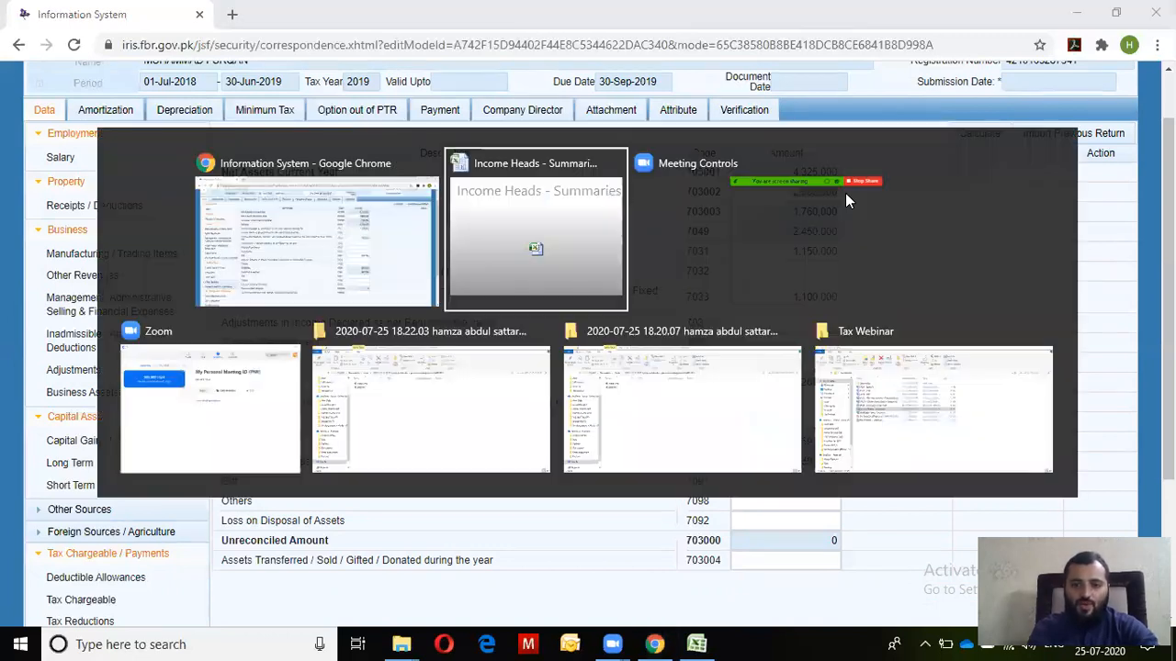
key("Up")
key("Up")
key("Up")
key("Up")
key("Up")
key("Up")
key("Up")
key("Up")
key("Up")
key("Up")
key("Up")
key("Up")
key("Up")
key("Up")
key("Up")
key("Up")
key("Up")
key("Up")
key("Up")
key("Up")
key("Down")
key("Down")
key("Down")
key("Down")
key("Down")
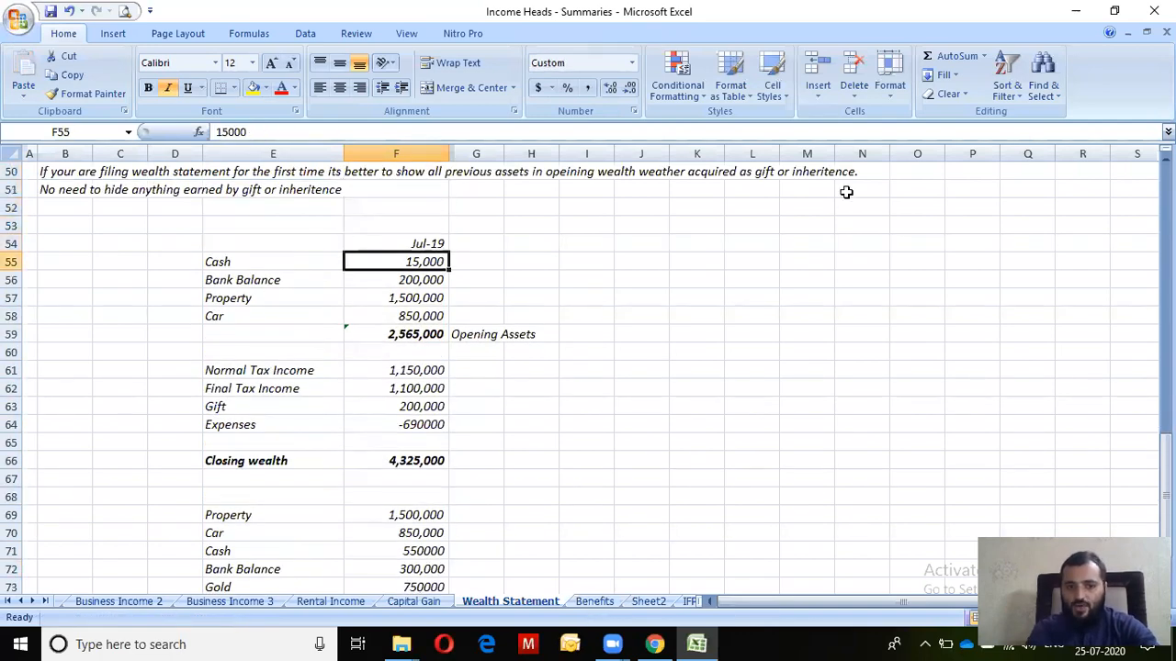
key("Left")
key("Down")
key("Down")
key("shift+Right")
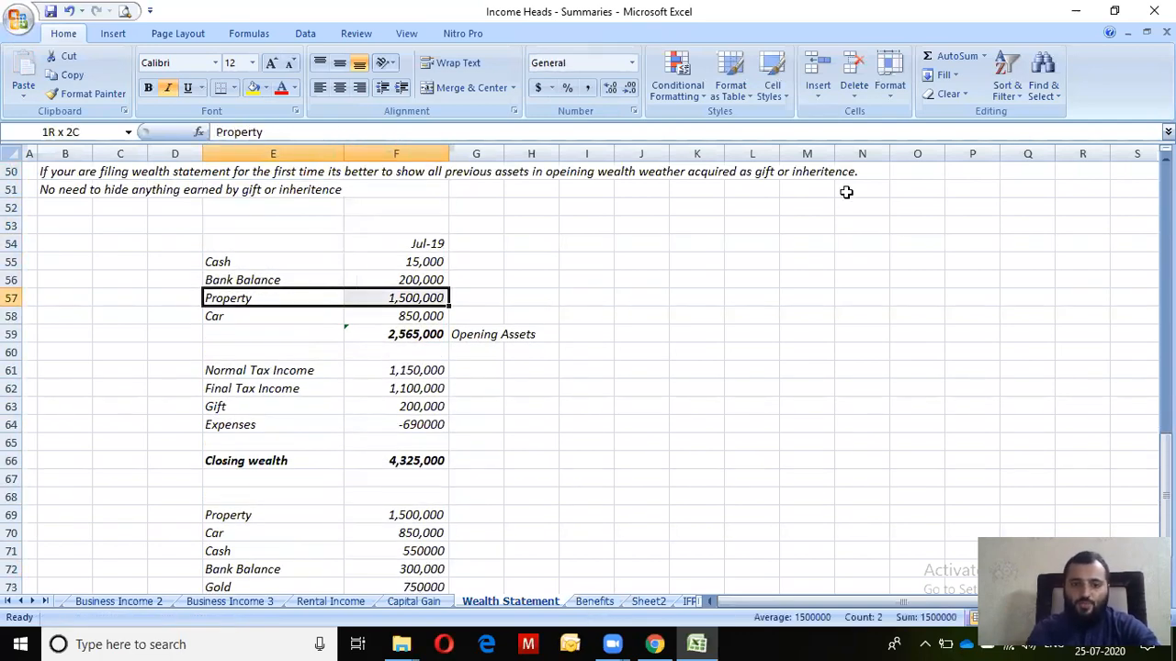
key("Down")
key("shift+Right")
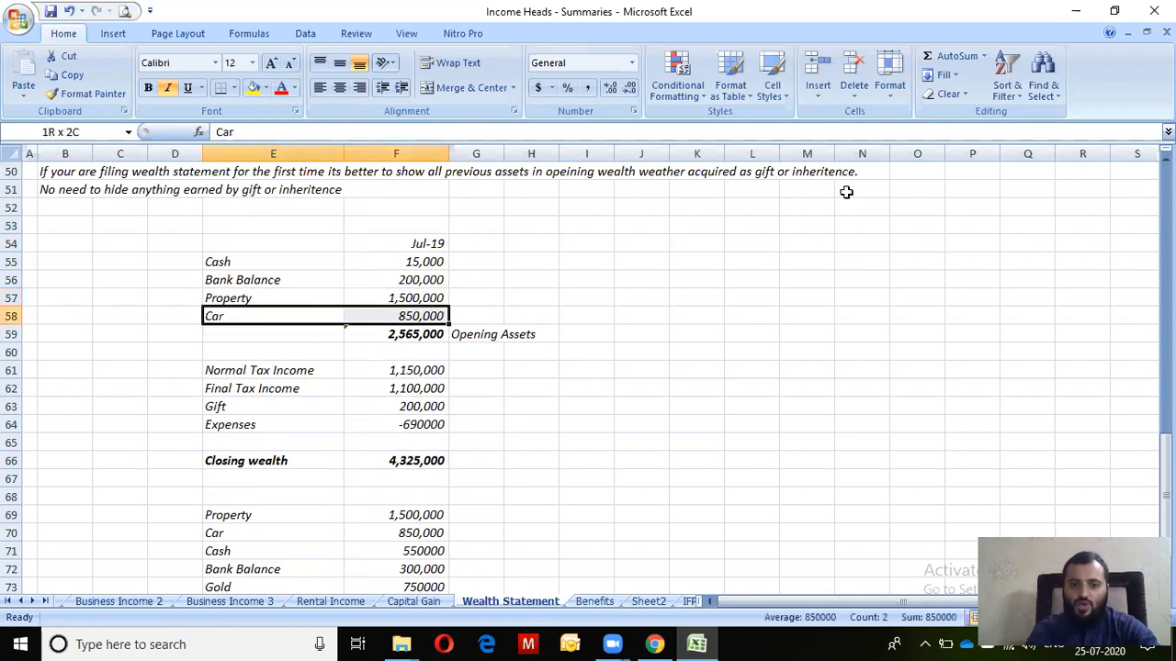
key("Down")
key("Right")
key("alt+Tab")
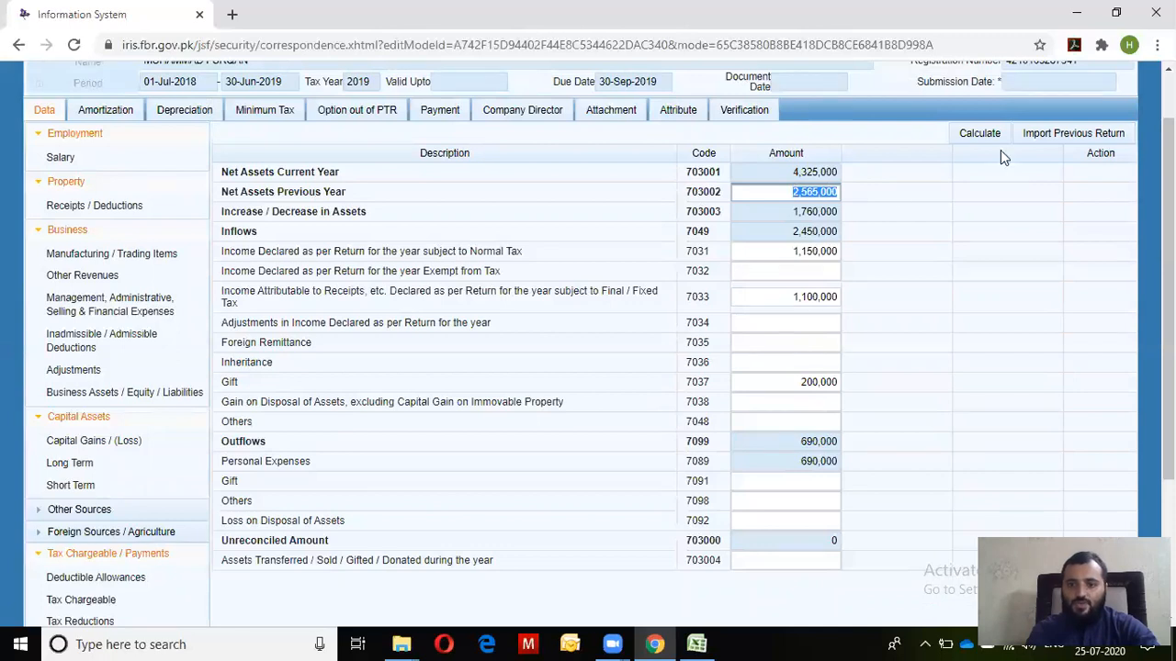
Recalculate the return and bring up the Reconciliation of Net Assets page
left_click(979, 140)
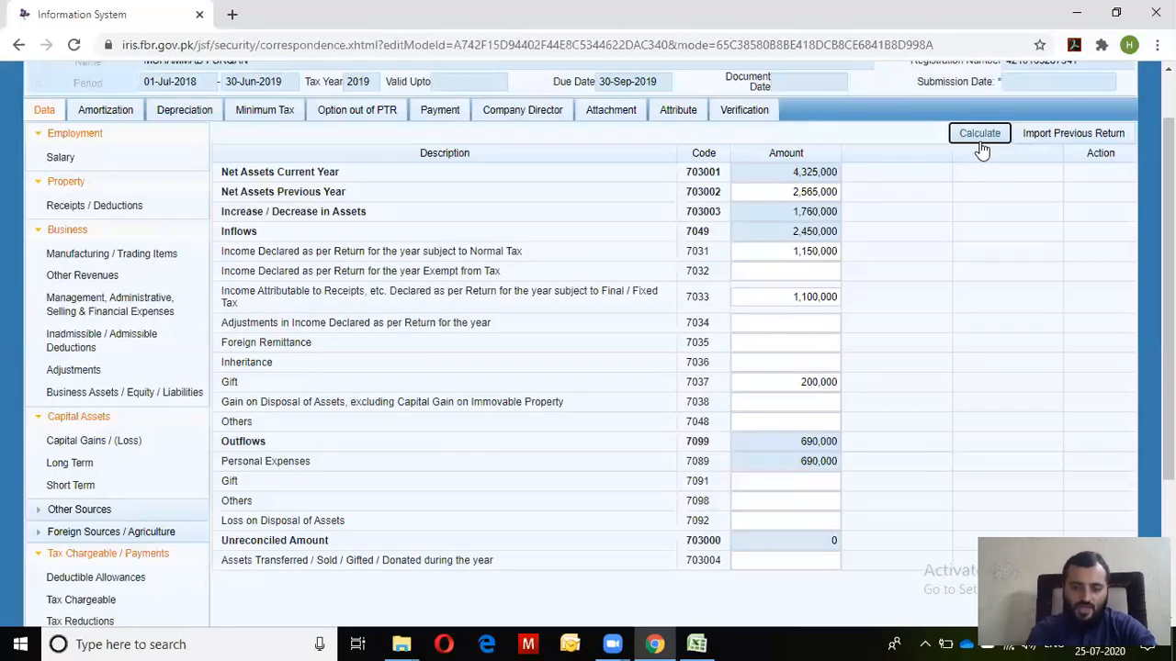
left_click(979, 135)
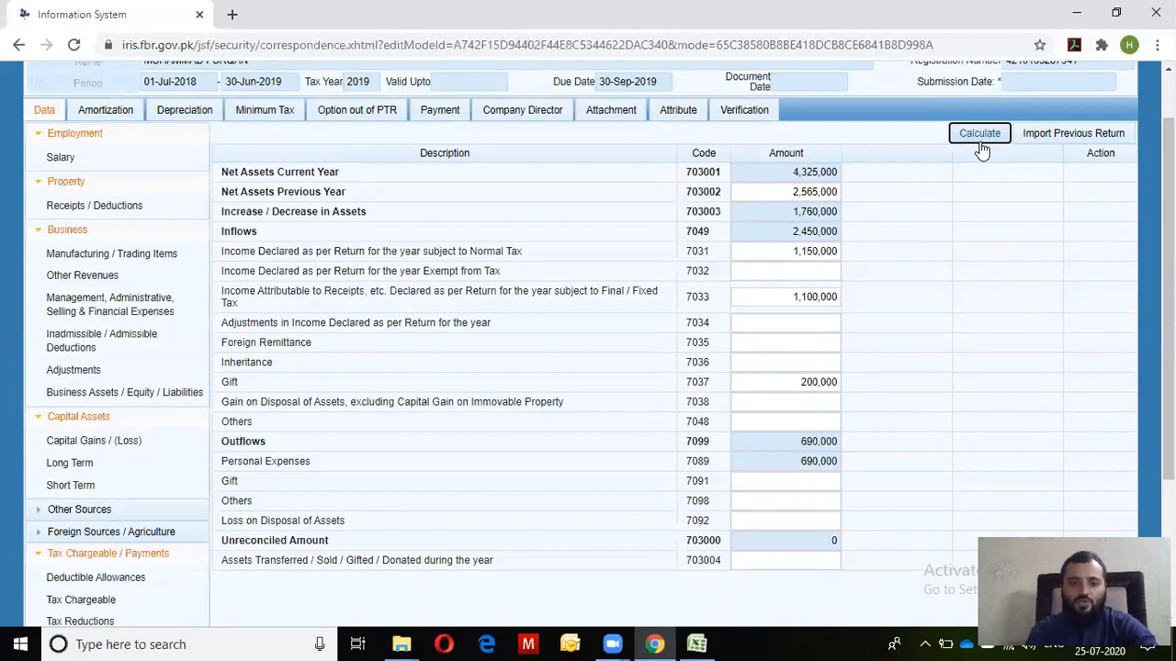
left_click(980, 138)
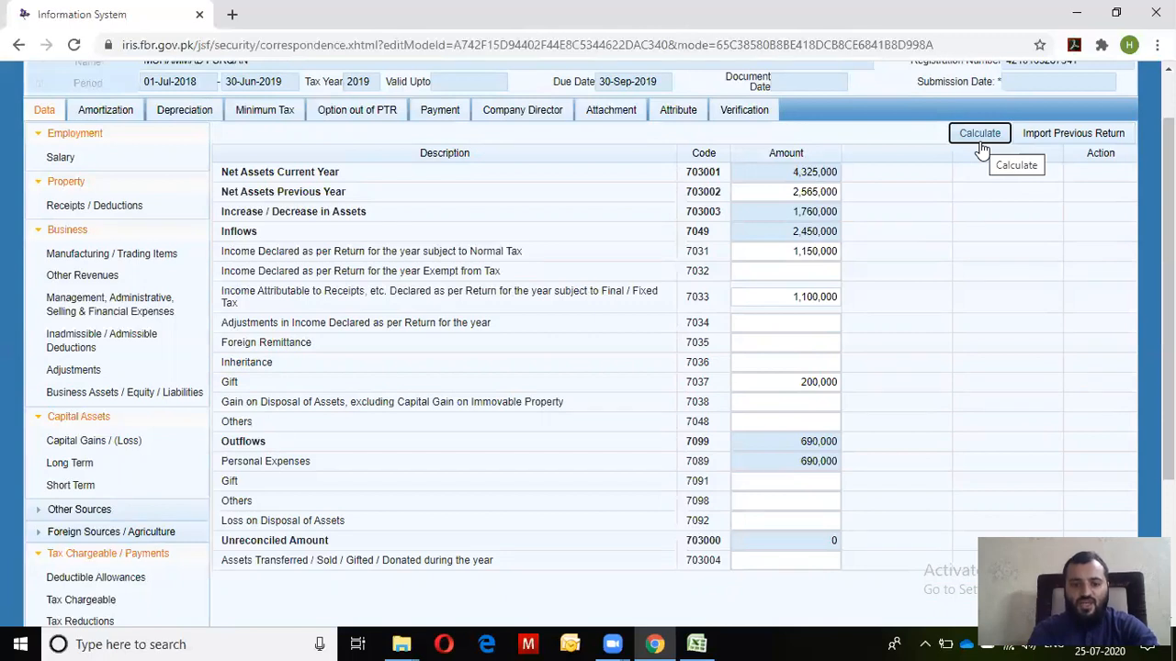
left_click(980, 136)
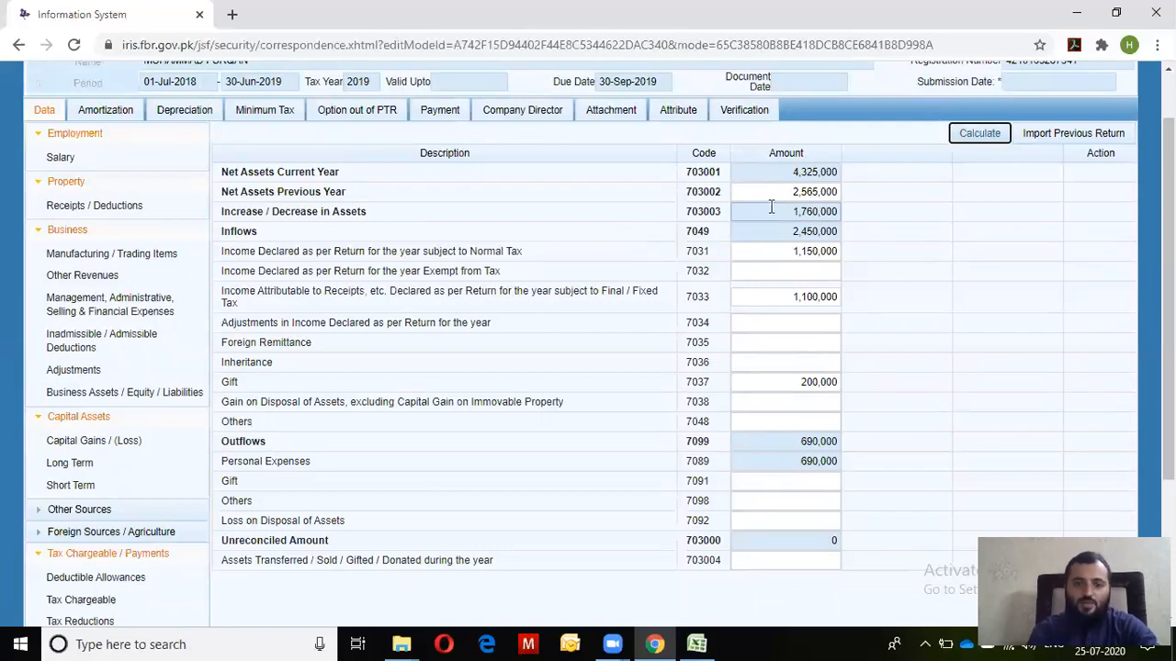
scroll(992, 475, "down", 3)
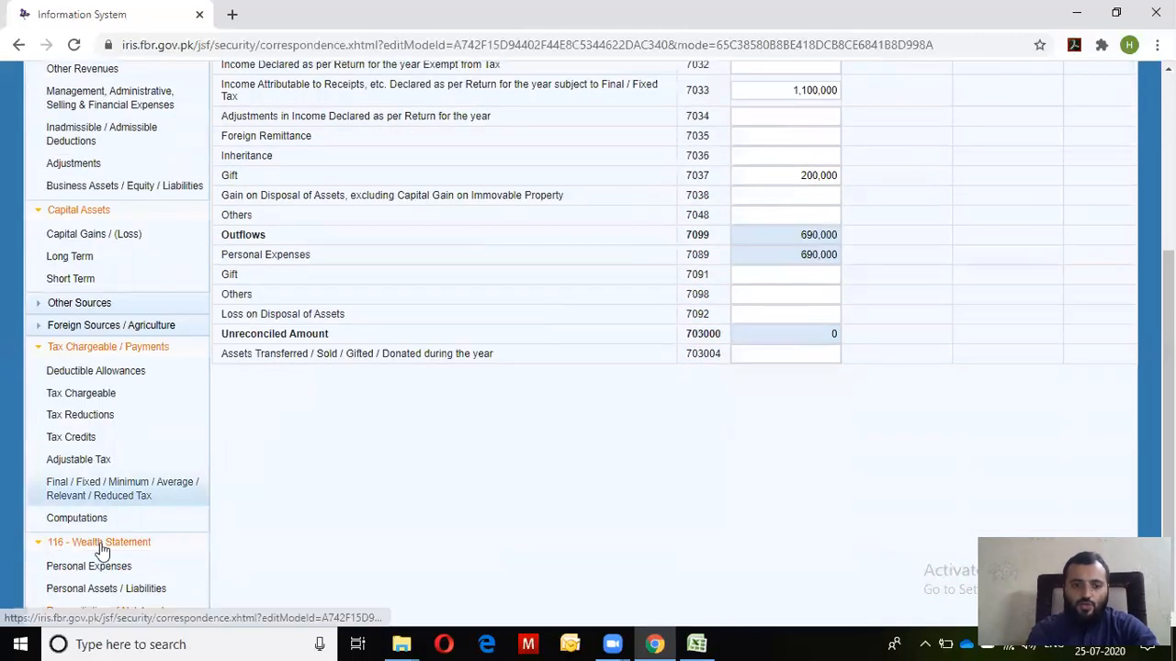
left_click(90, 591)
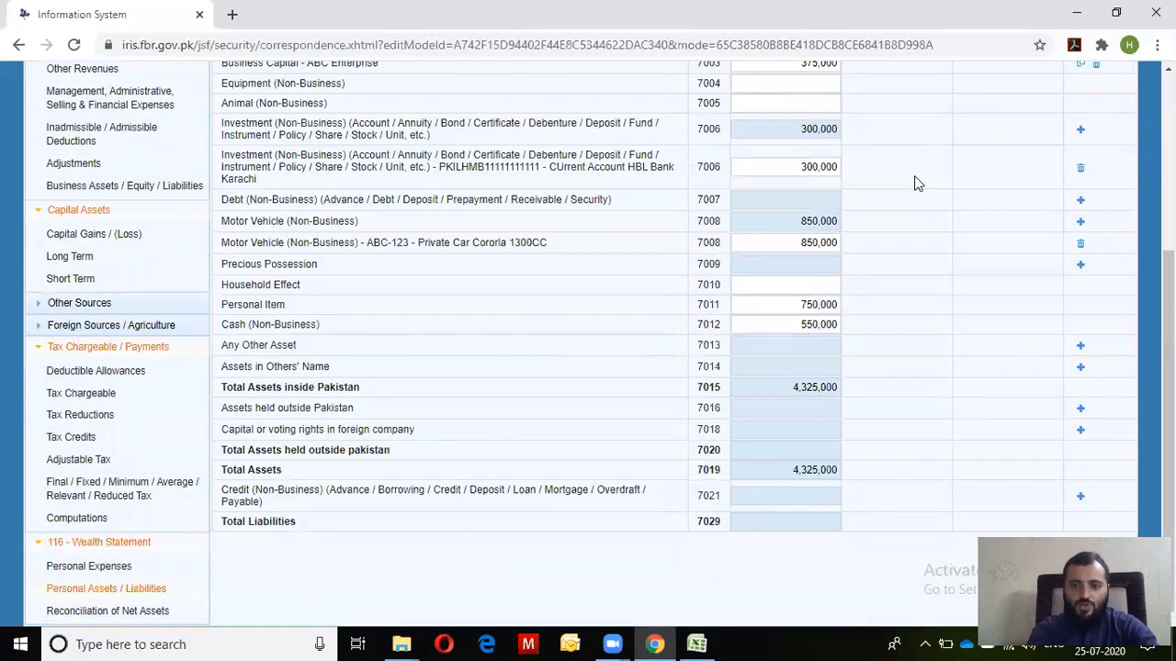
scroll(588, 367, "up", 3)
scroll(588, 367, "down", 2)
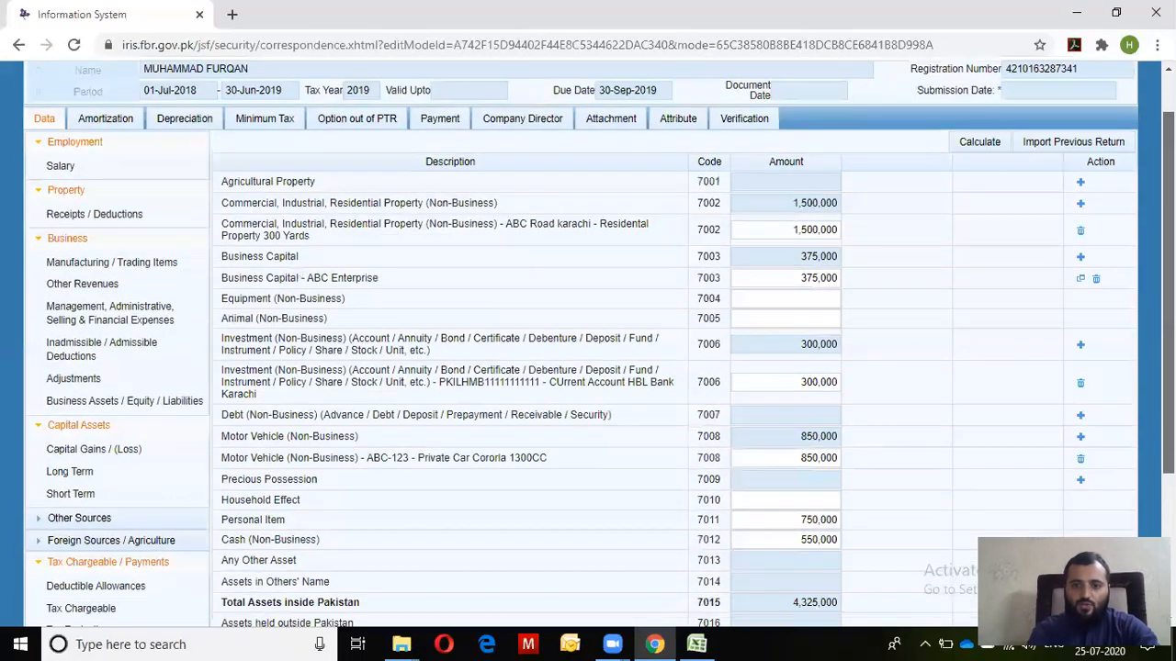
scroll(588, 367, "down", 1)
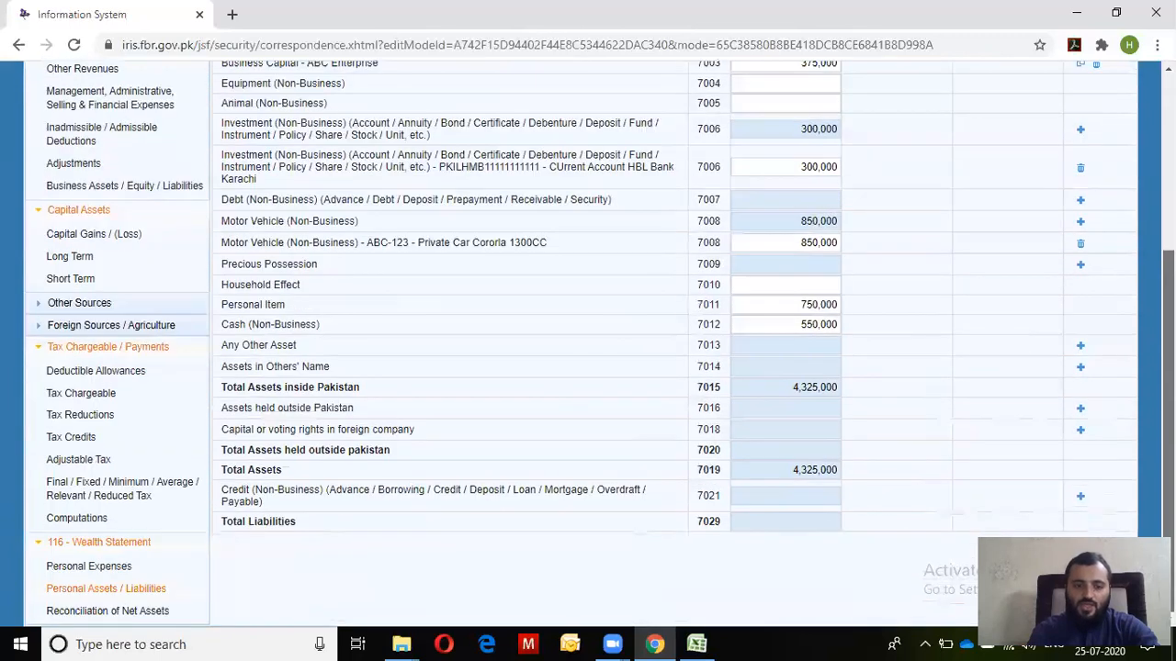
left_click(110, 625)
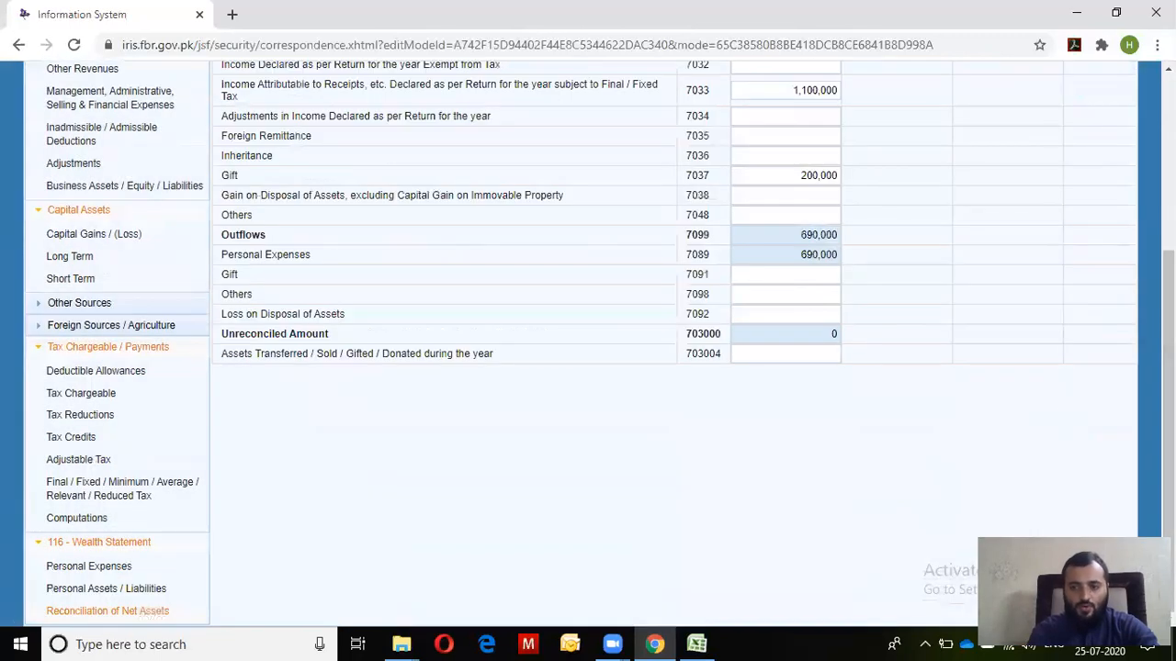
Review the reconciliation: inflows 2,450,000, normal income 1,150,000, final tax income 1,100,000, gift 200,000, personal expenses 690,000
left_click_drag(1168, 312, 1168, 281)
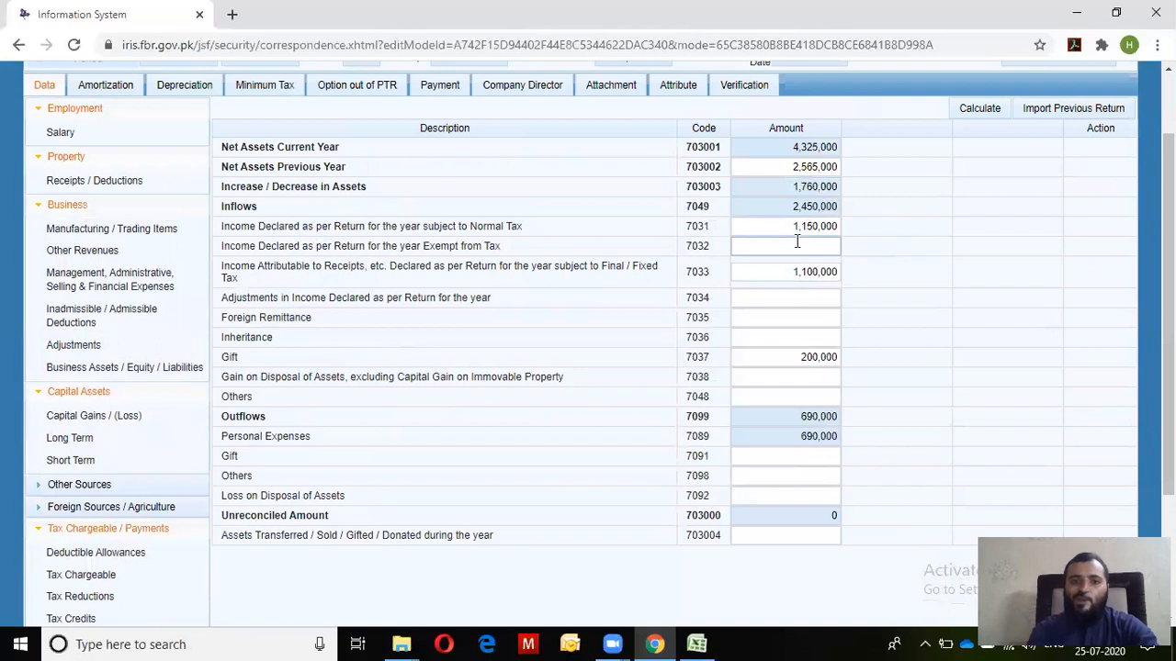
left_click_drag(768, 213, 917, 252)
left_click_drag(787, 229, 836, 233)
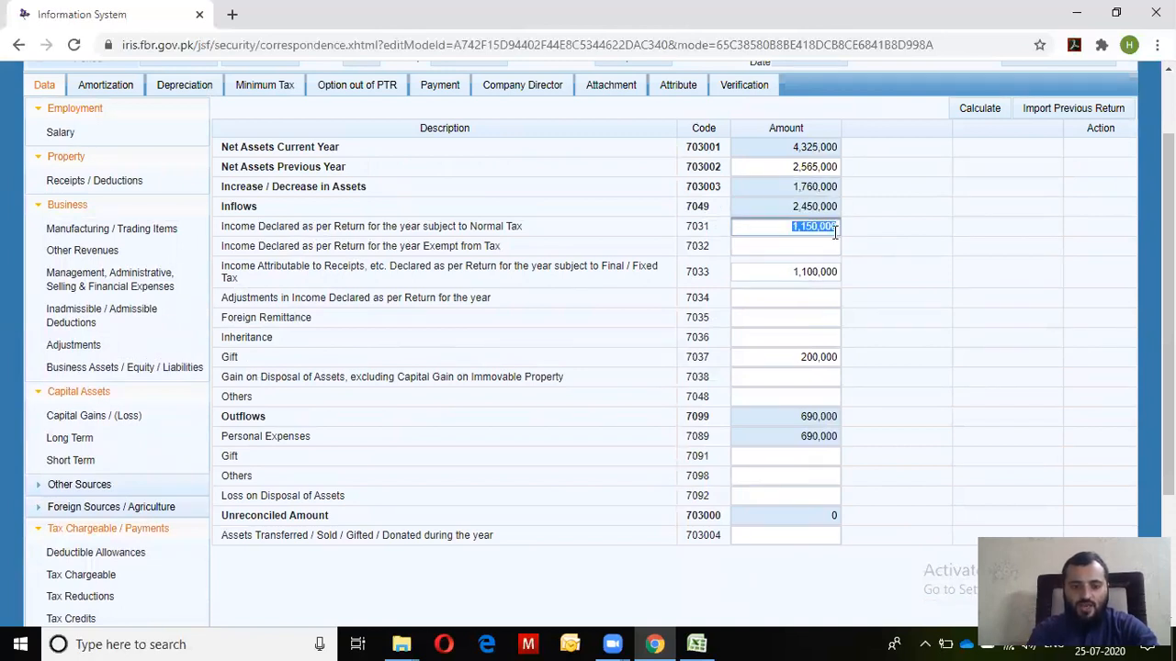
left_click(828, 248)
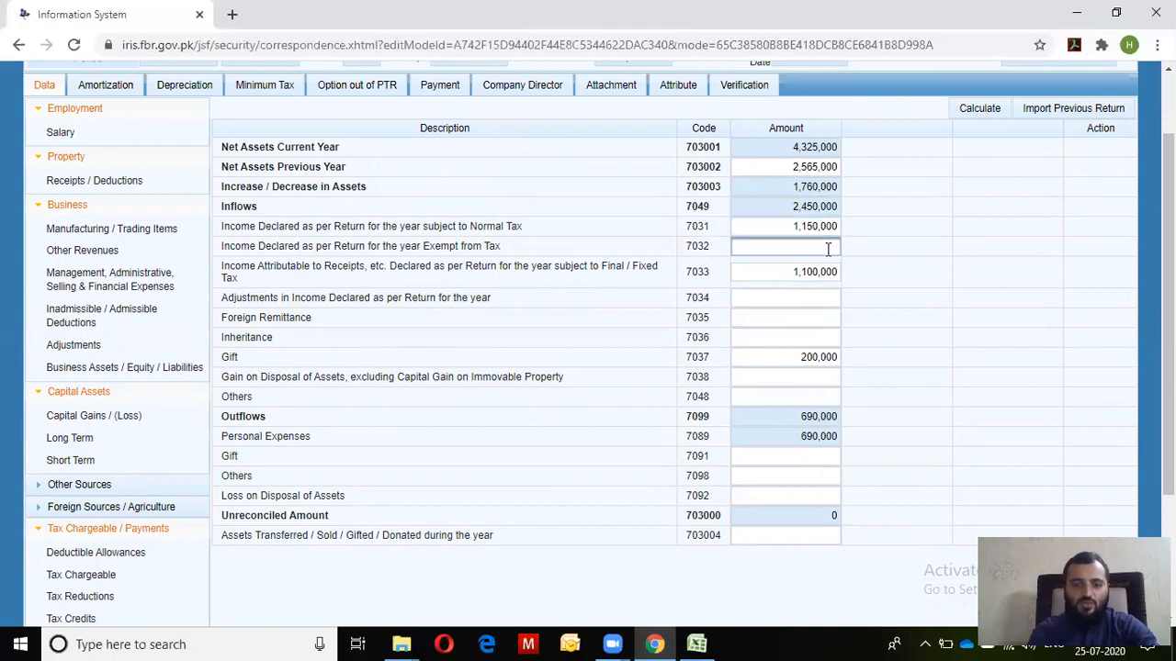
left_click(775, 271)
left_click_drag(772, 271, 853, 279)
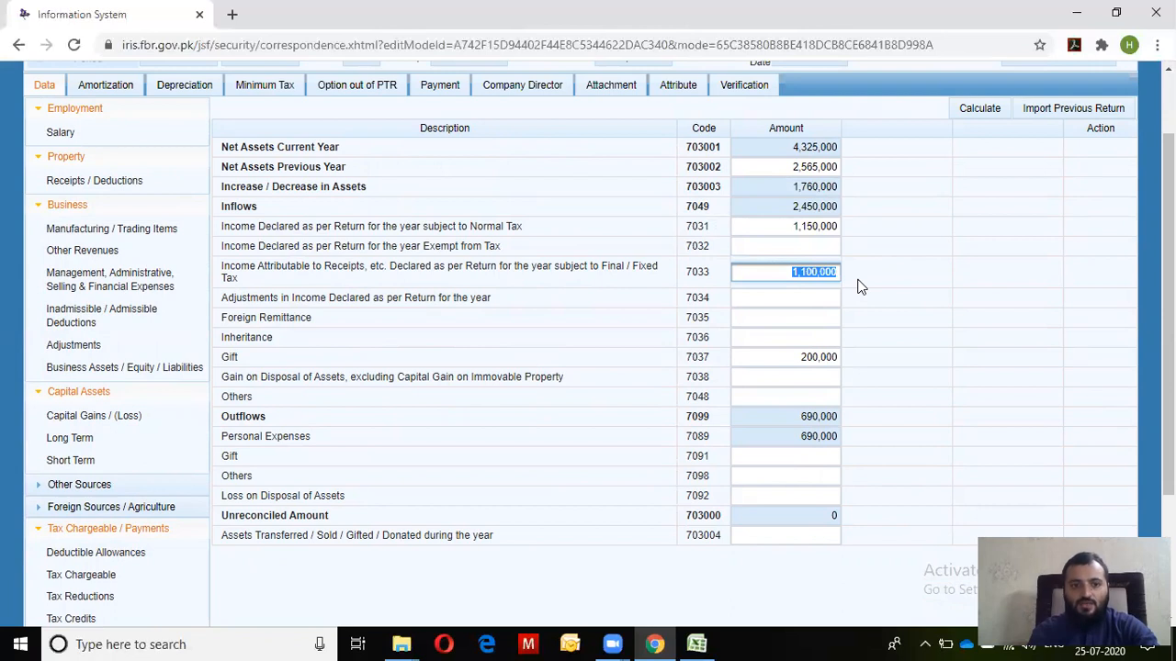
left_click(806, 297)
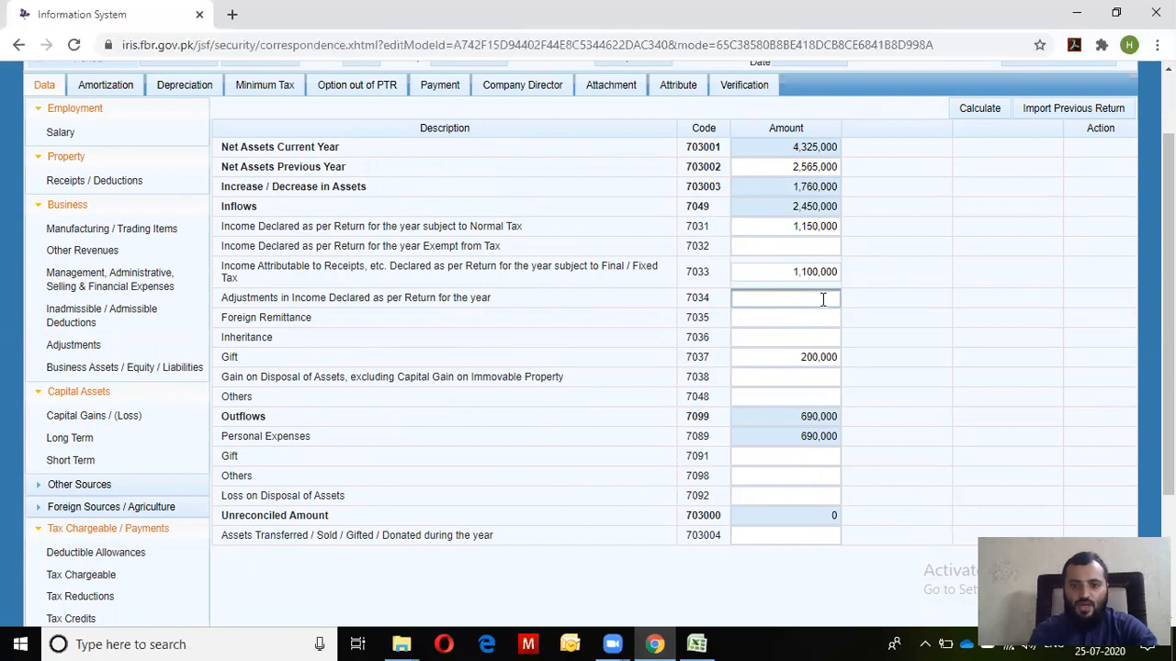
left_click(794, 354)
left_click_drag(793, 354, 835, 358)
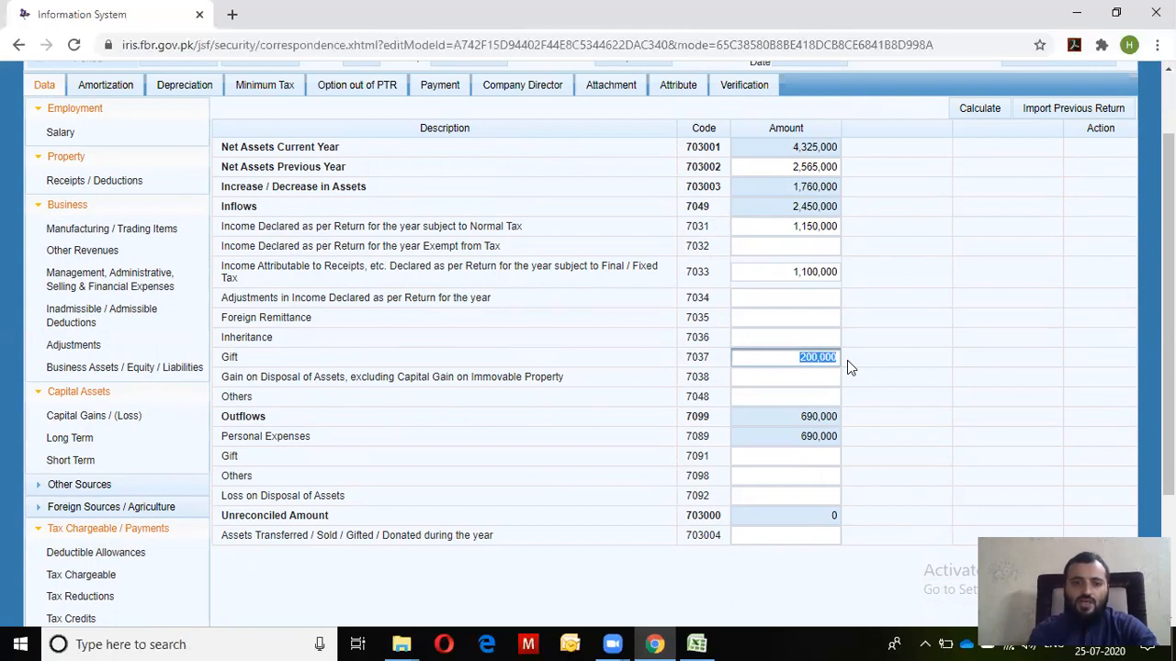
left_click(835, 459)
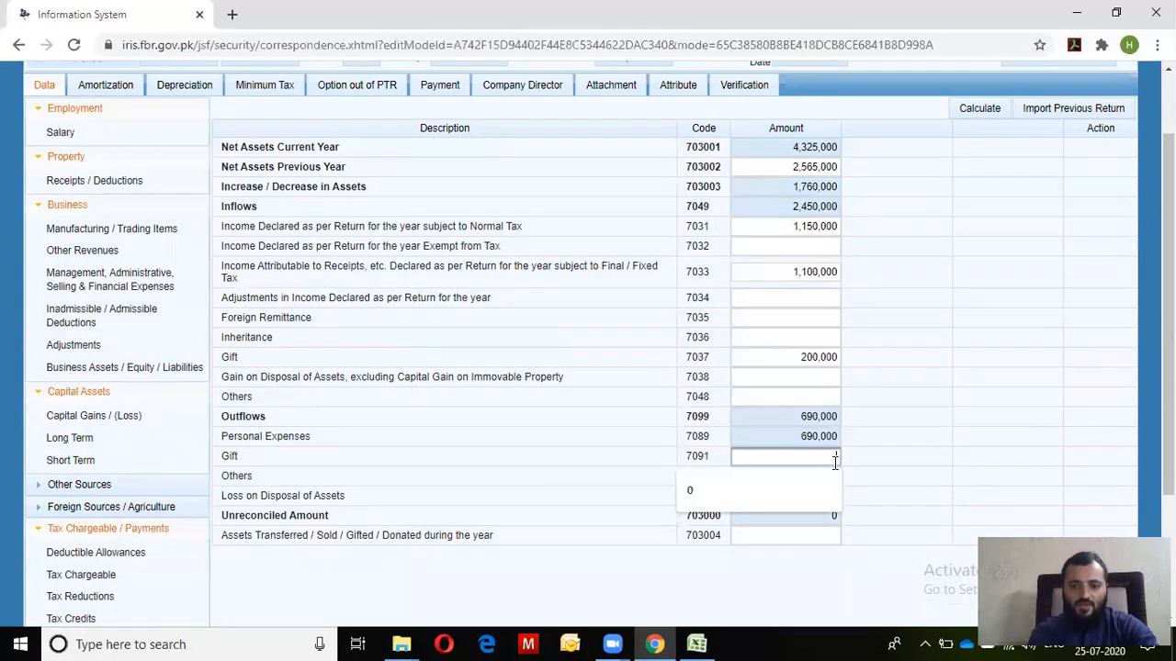
left_click(814, 357)
left_click_drag(795, 357, 837, 358)
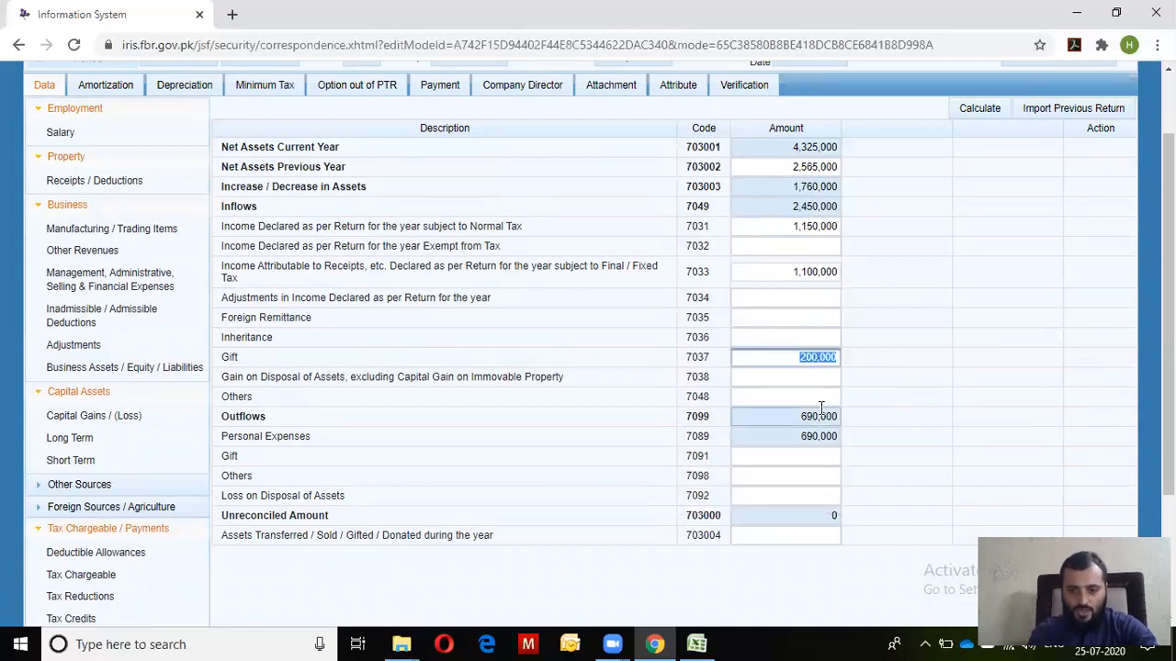
left_click_drag(795, 435, 842, 433)
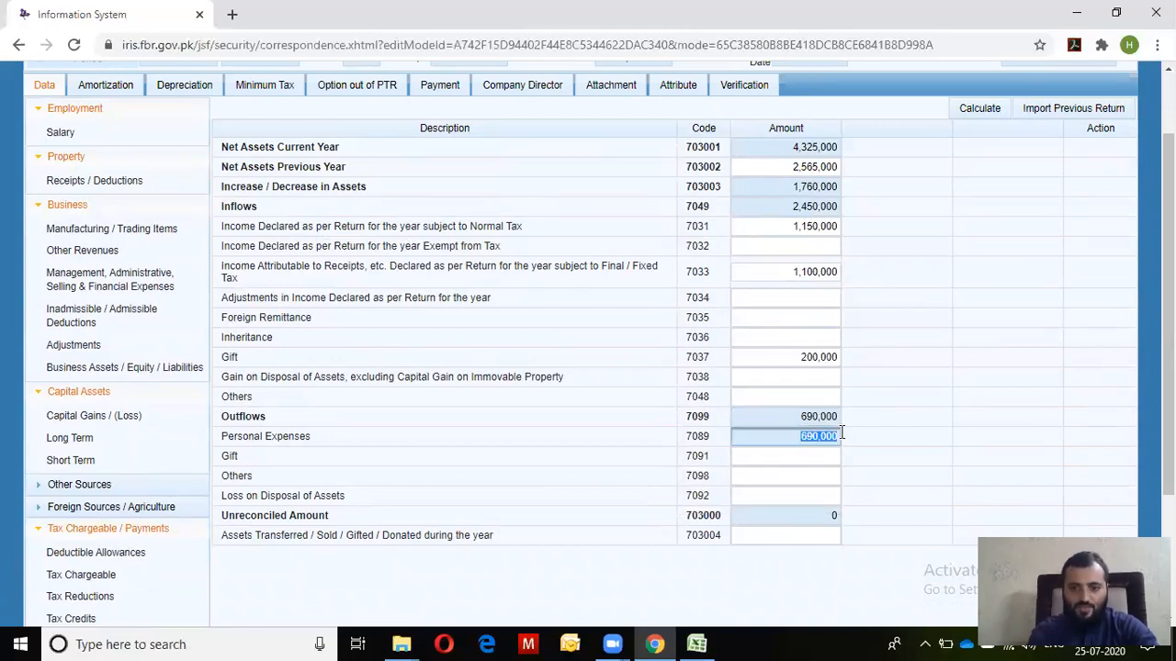
Move on to the Personal Assets / Liabilities page
scroll(891, 239, "up", 1)
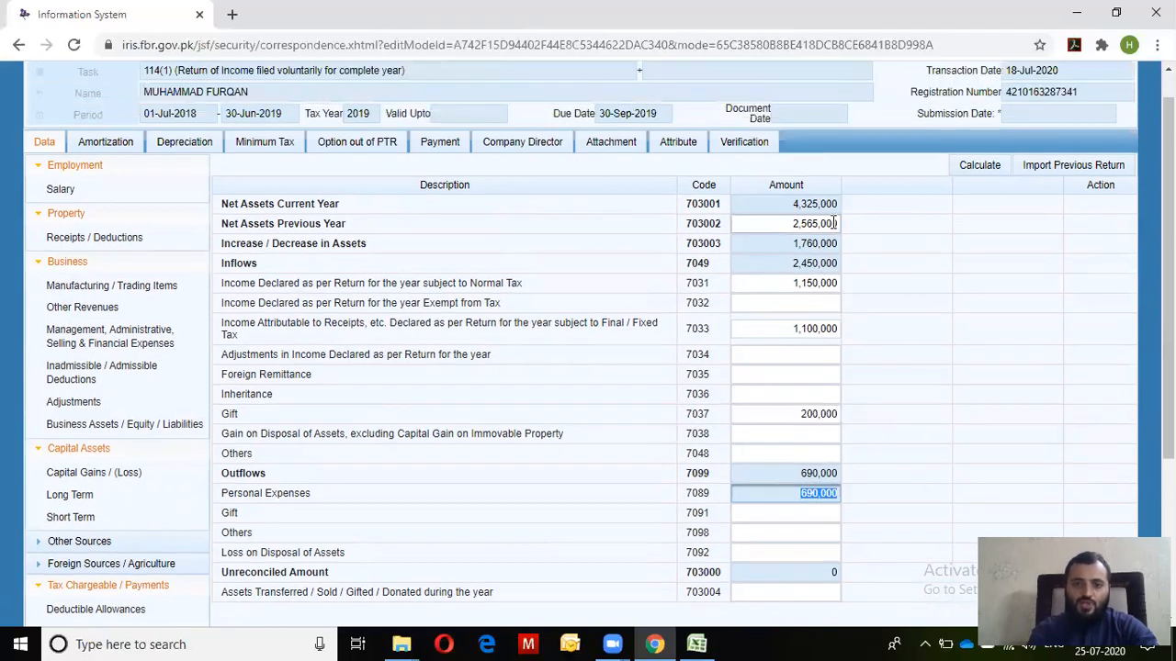
left_click_drag(795, 203, 858, 212)
scroll(1168, 276, "down", 2)
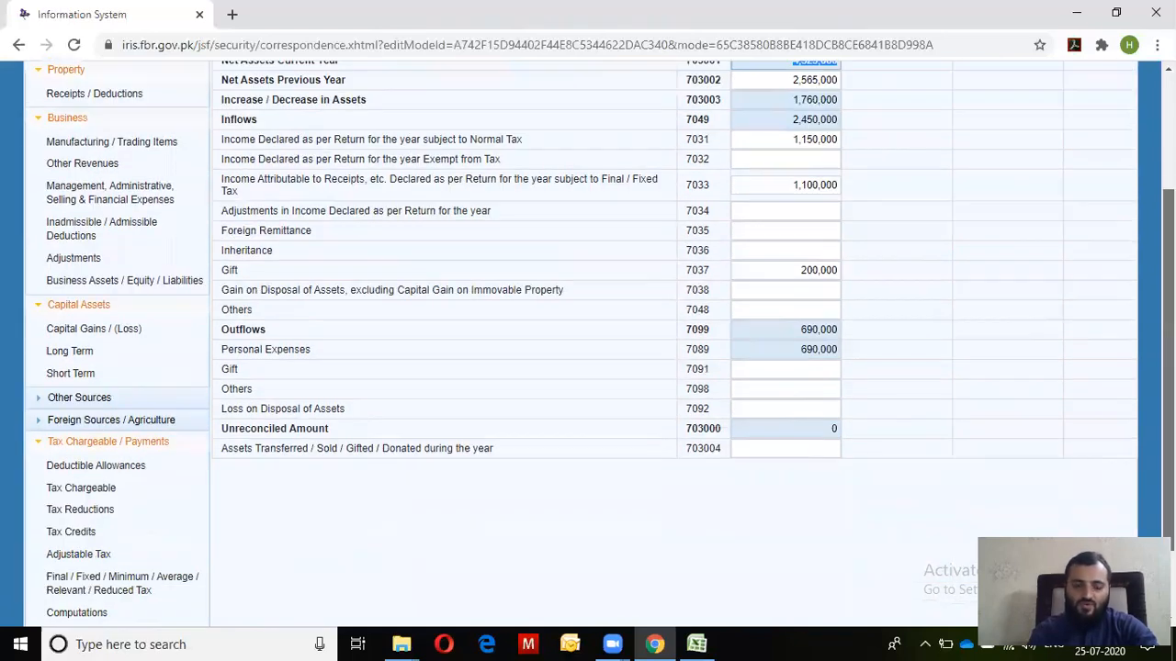
scroll(1169, 276, "down", 2)
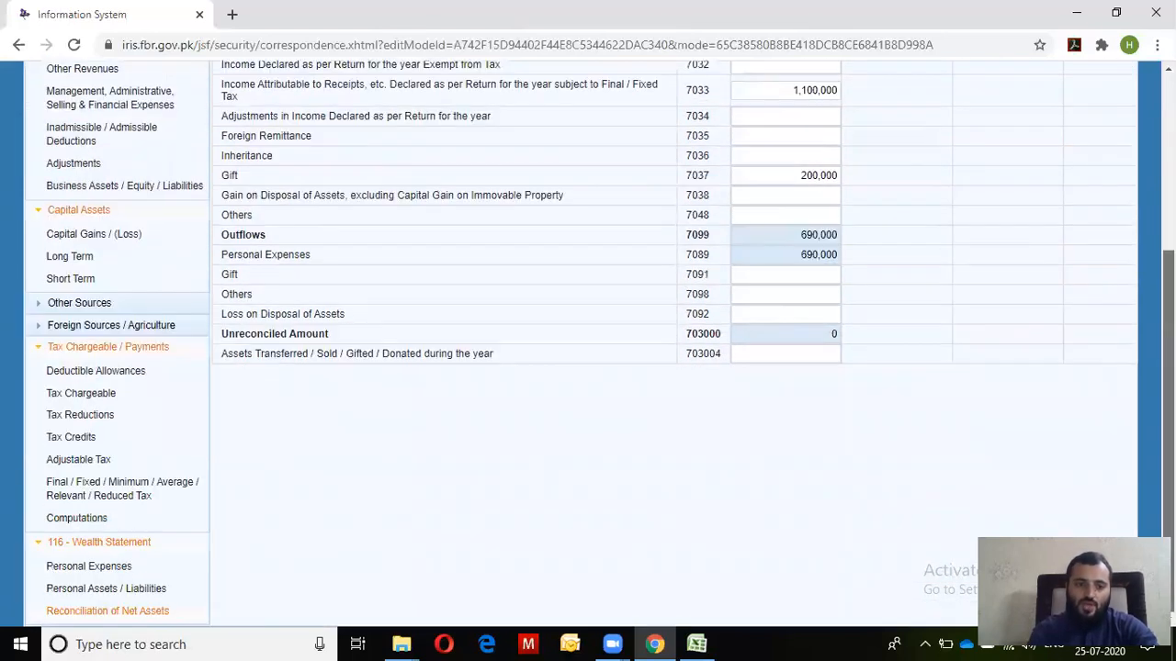
left_click(80, 591)
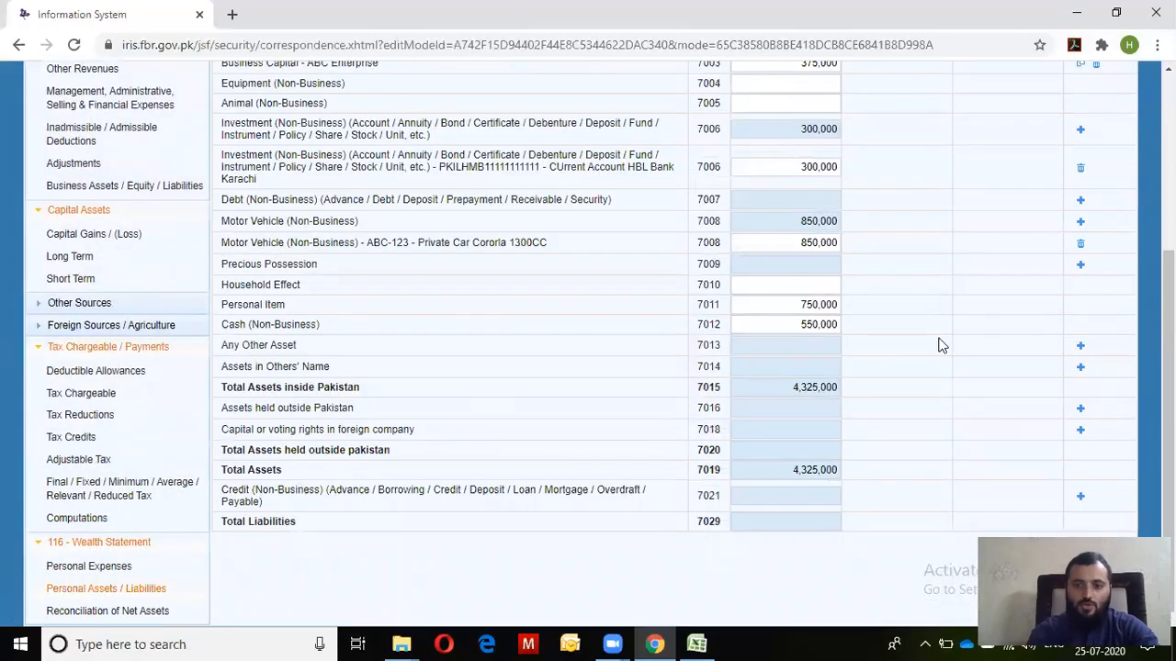
Review the personal assets rows, starting and then cancelling a new entry for assets in others' names
scroll(1169, 367, "up", 2)
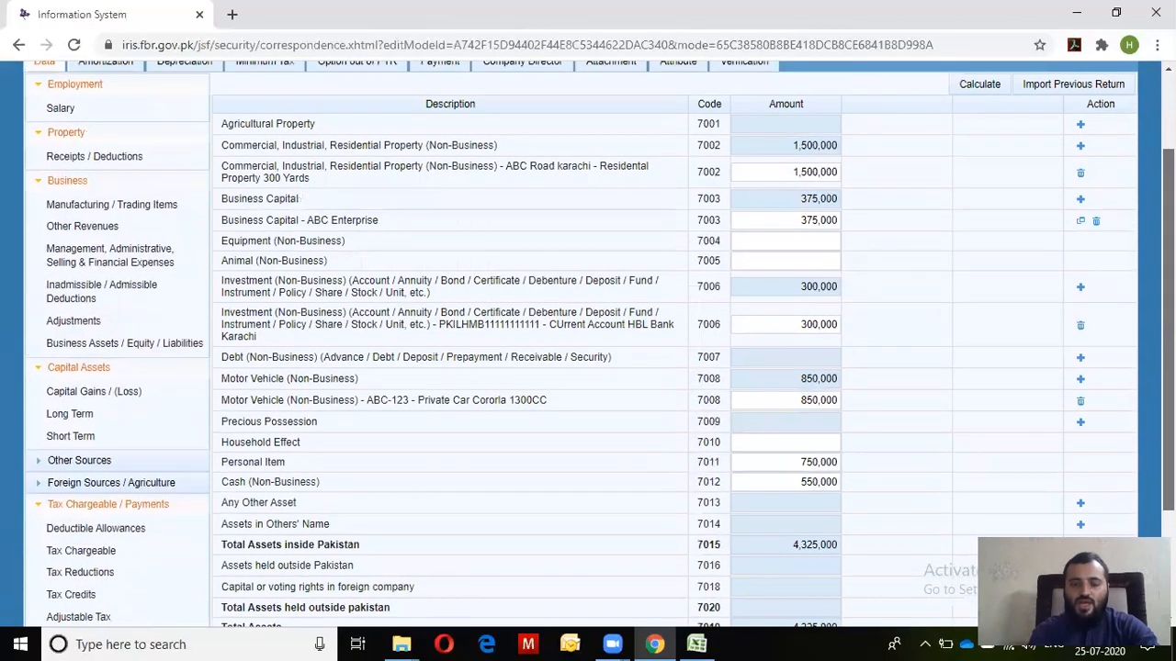
scroll(1168, 367, "up", 1)
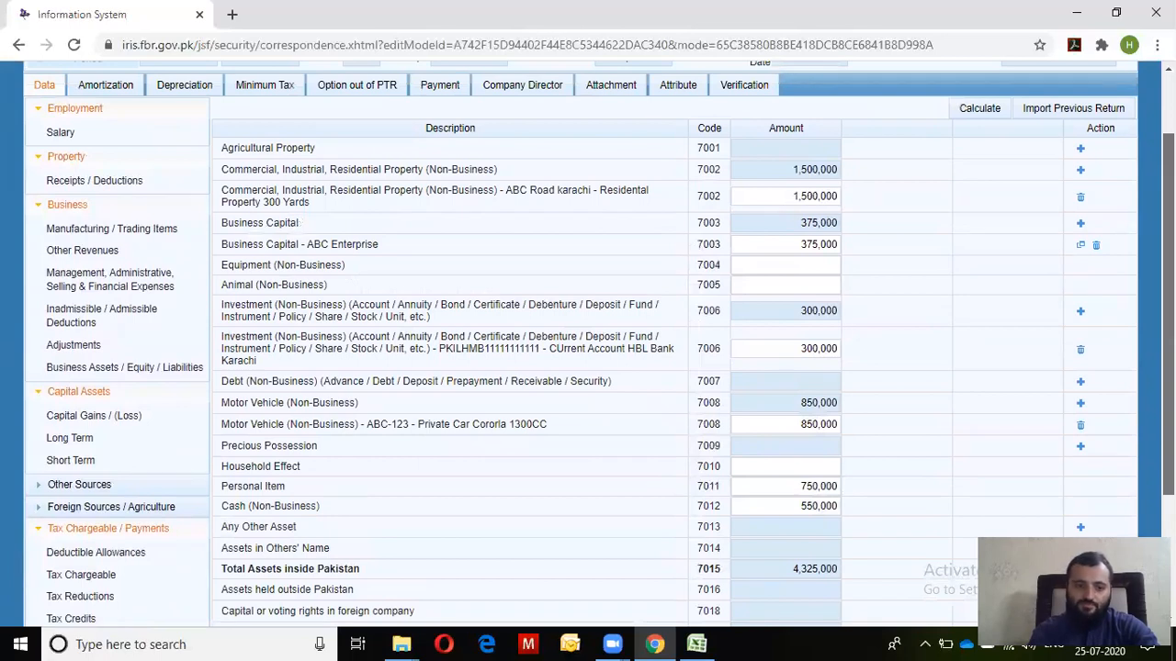
scroll(1168, 367, "down", 1)
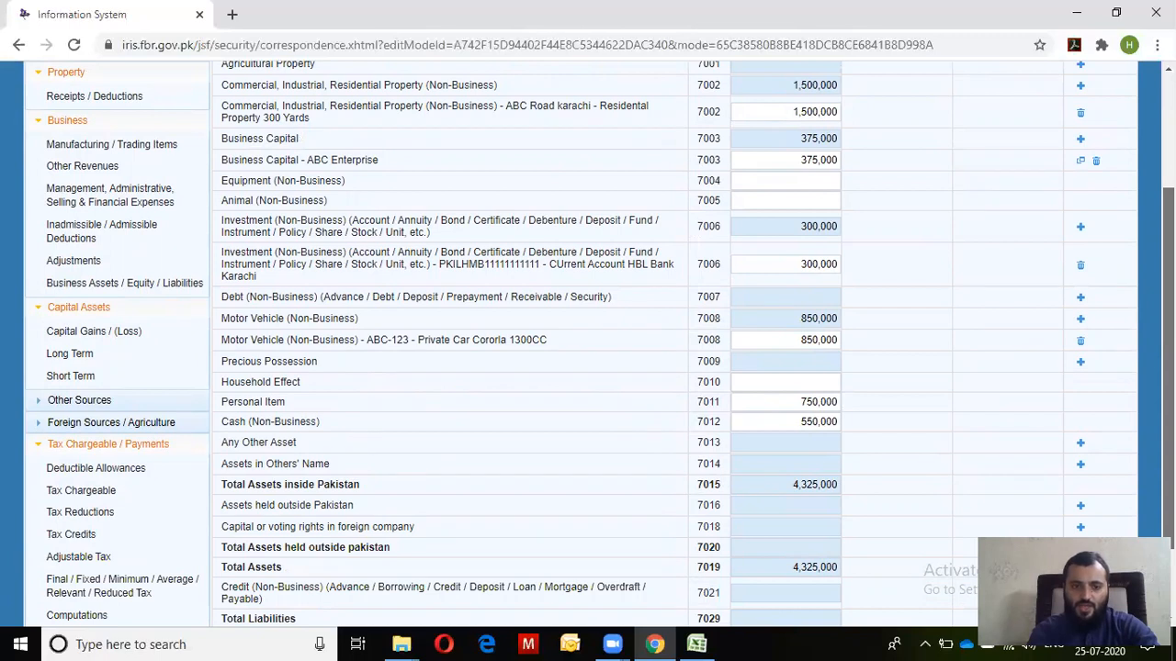
scroll(673, 340, "down", 1)
scroll(673, 340, "up", 3)
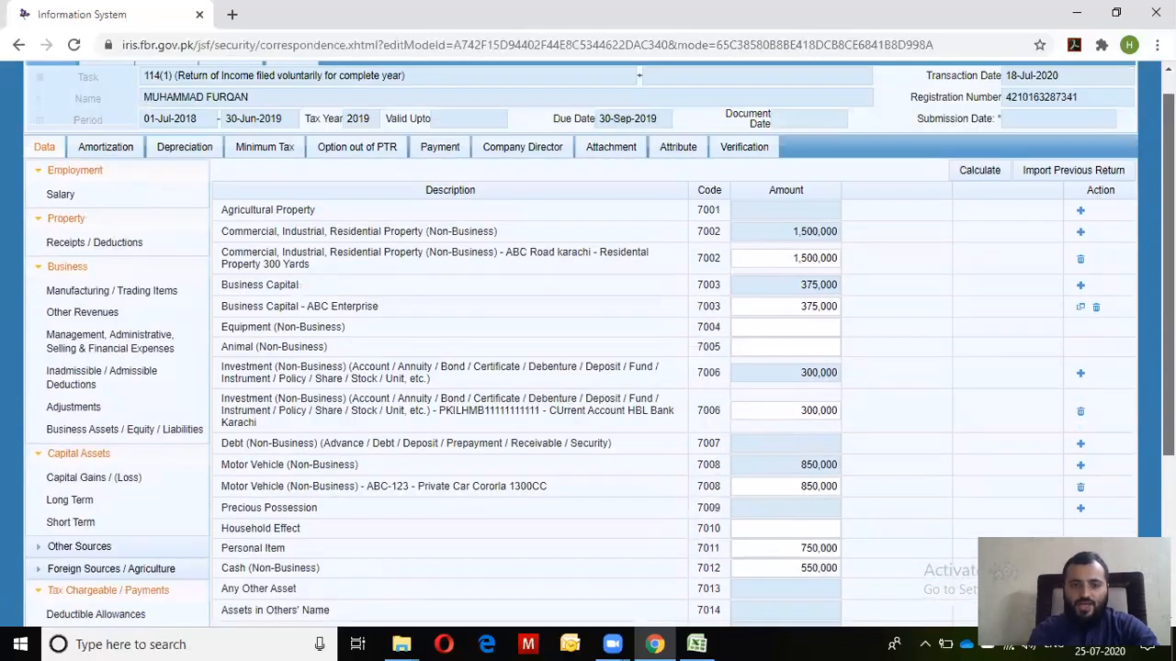
scroll(618, 331, "down", 3)
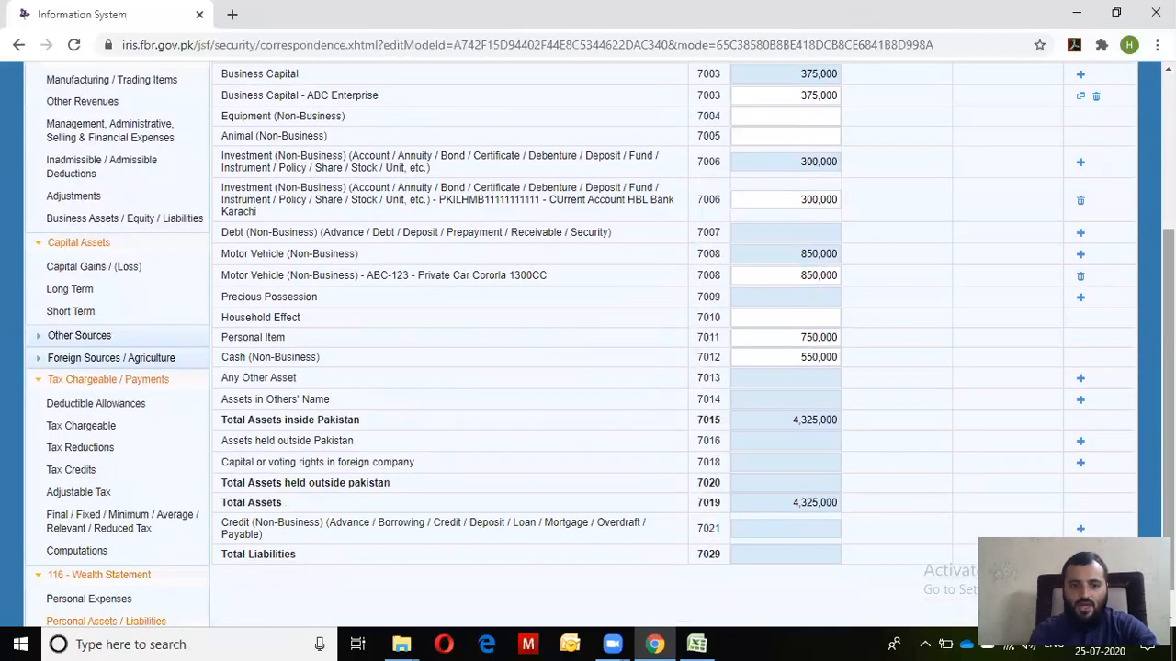
left_click(1083, 385)
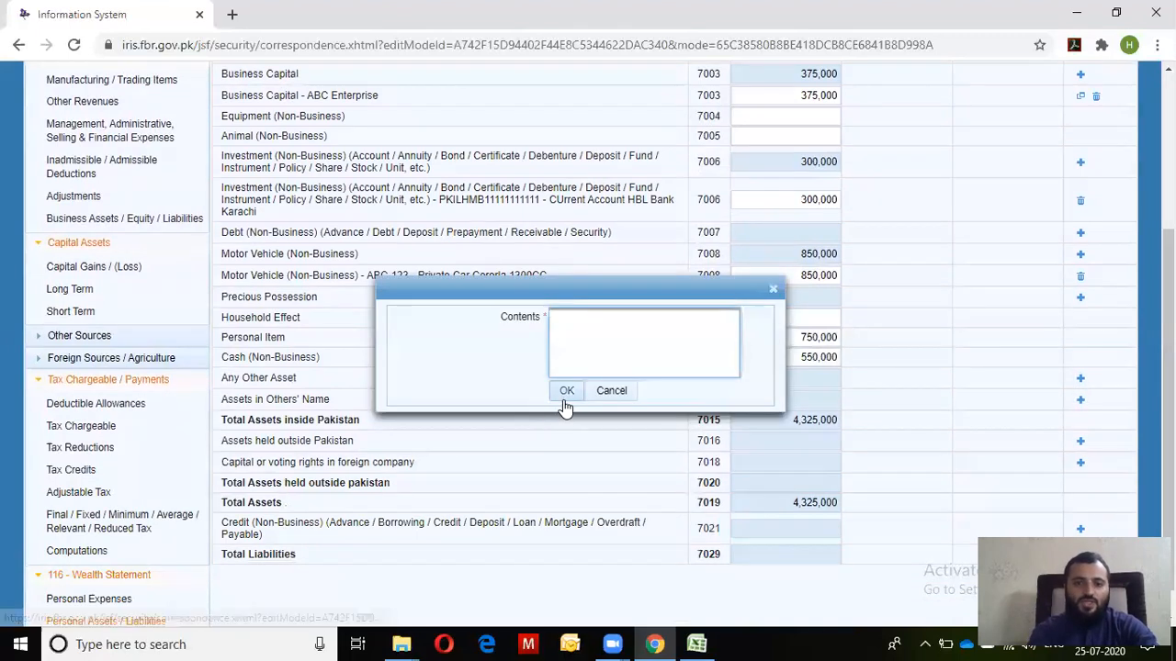
left_click(606, 393)
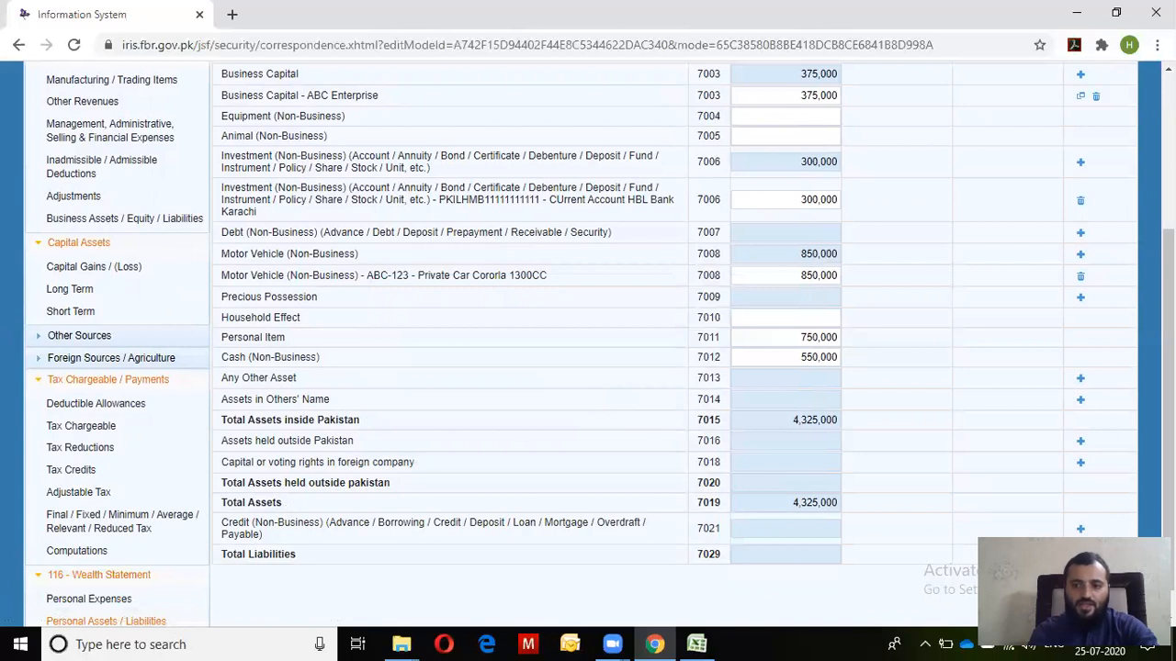
Check vehicle registration ABC-123 and property address ABC Road karachi, then open Business Assets / Equity / Liabilities
scroll(599, 345, "up", 2)
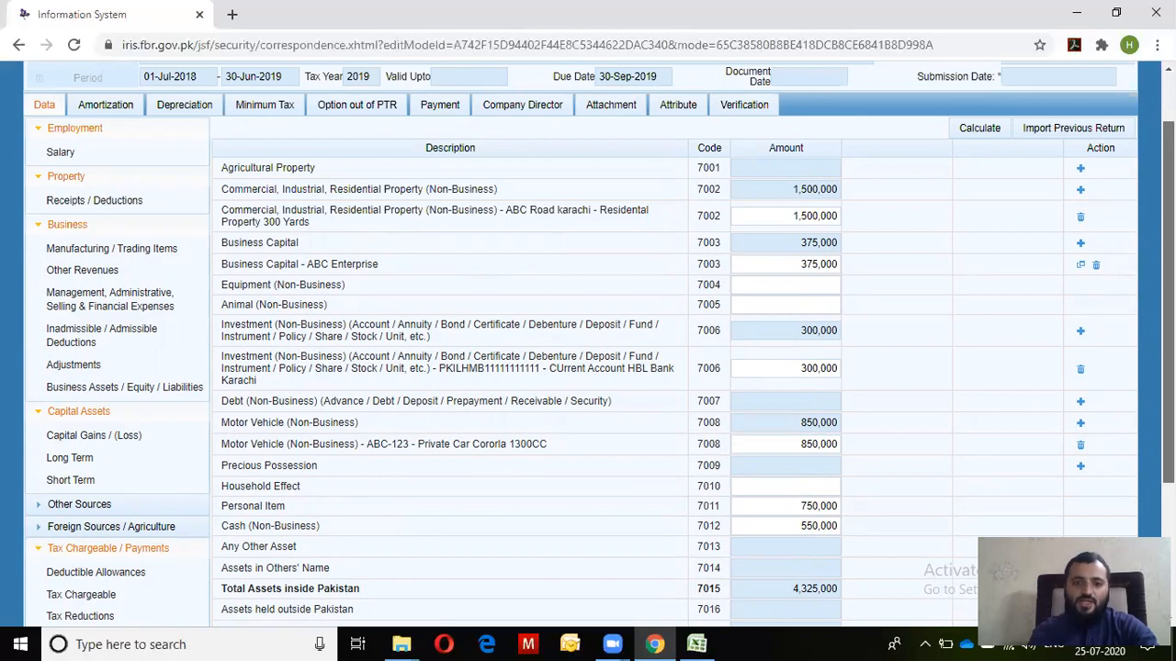
scroll(600, 345, "down", 1)
scroll(600, 344, "down", 1)
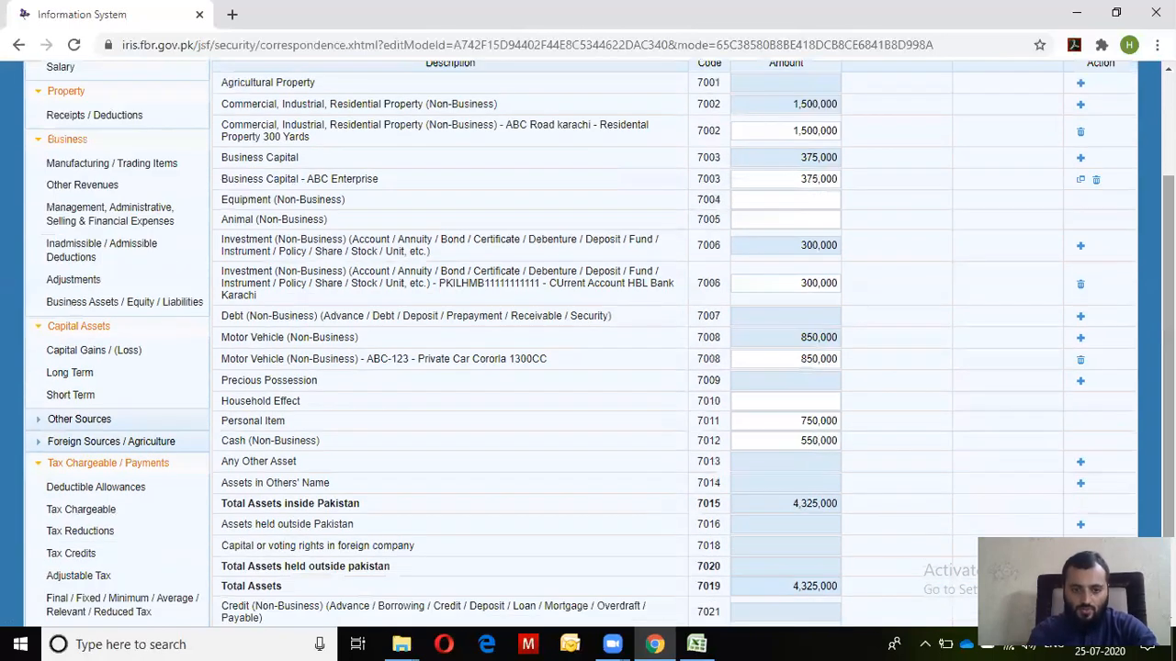
scroll(600, 344, "down", 1)
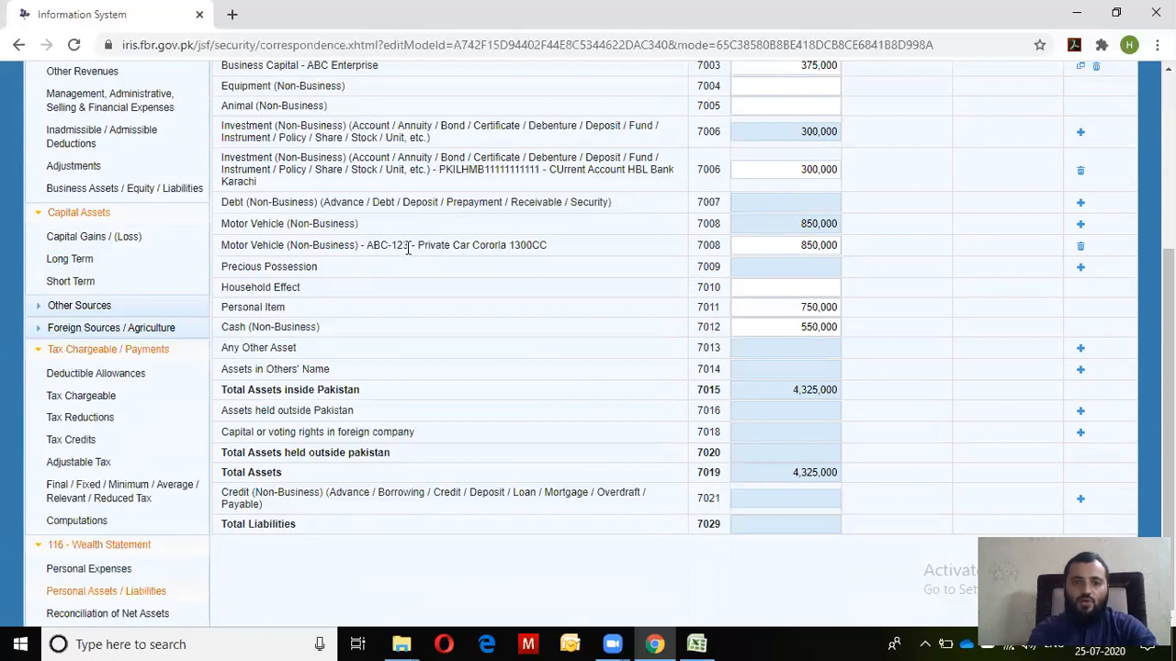
left_click_drag(410, 246, 374, 247)
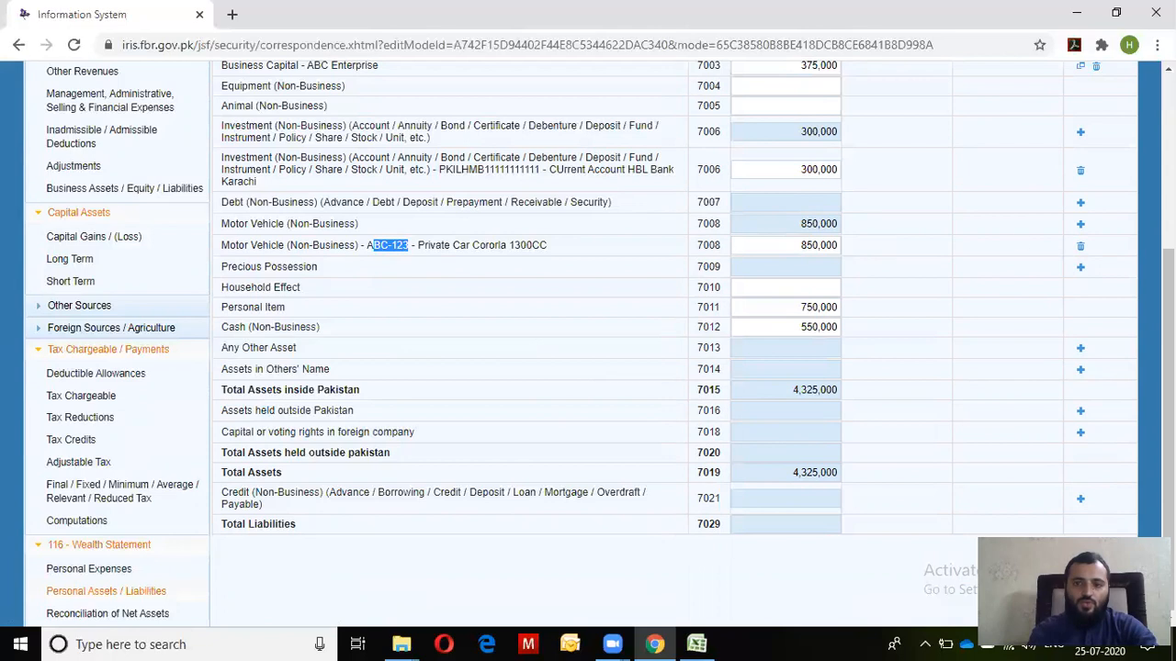
scroll(709, 158, "up", 2)
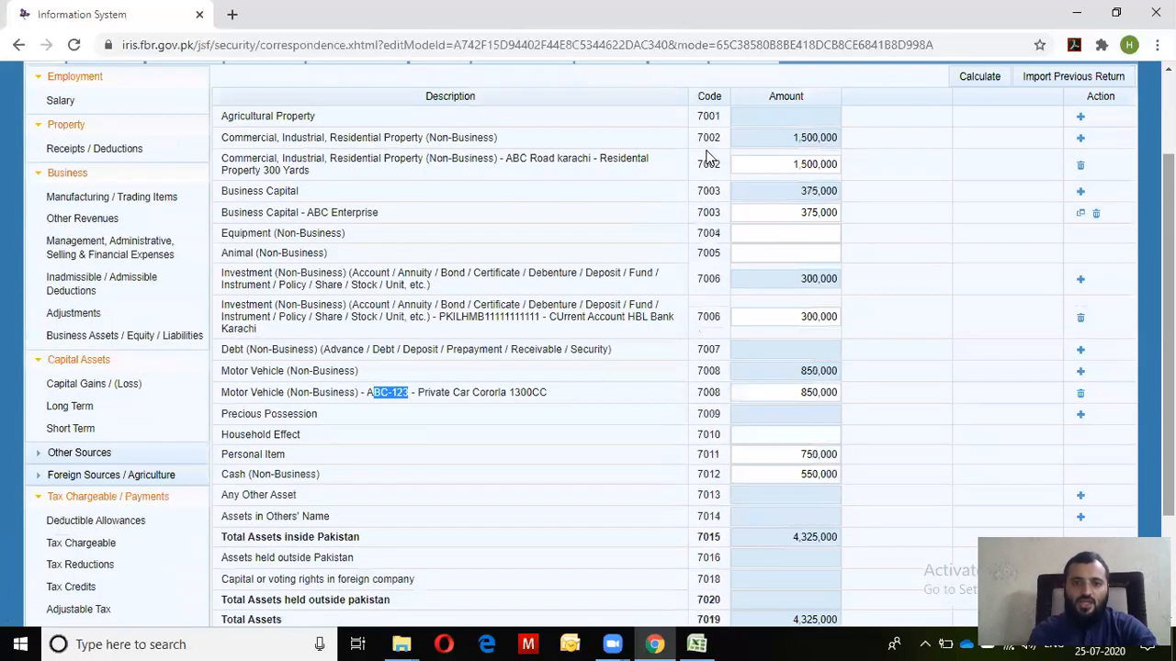
left_click(556, 173)
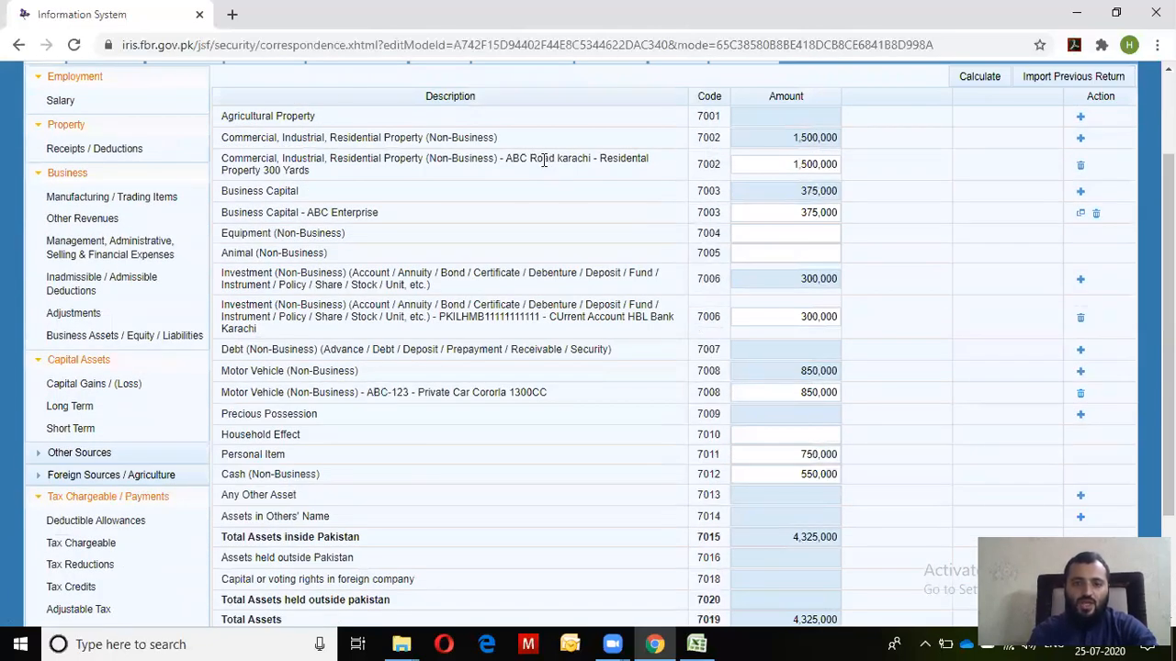
left_click_drag(513, 161, 597, 162)
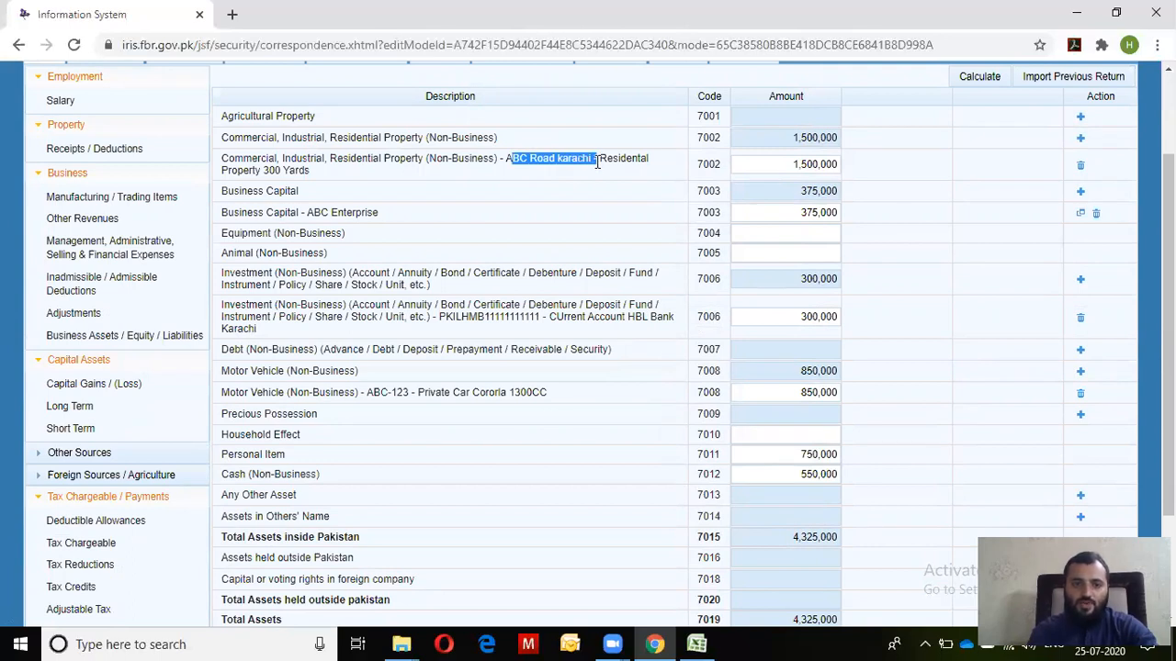
mouse_move(1168, 312)
left_mouse_down()
mouse_move(1169, 386)
mouse_move(1169, 317)
left_mouse_up()
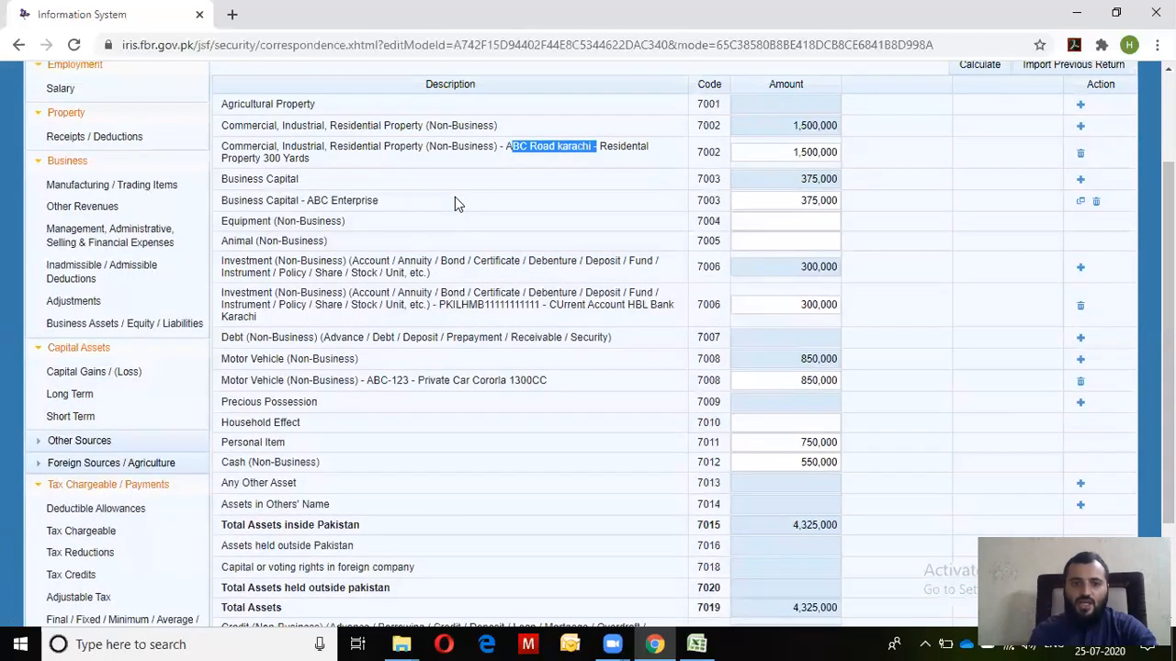
left_click(105, 333)
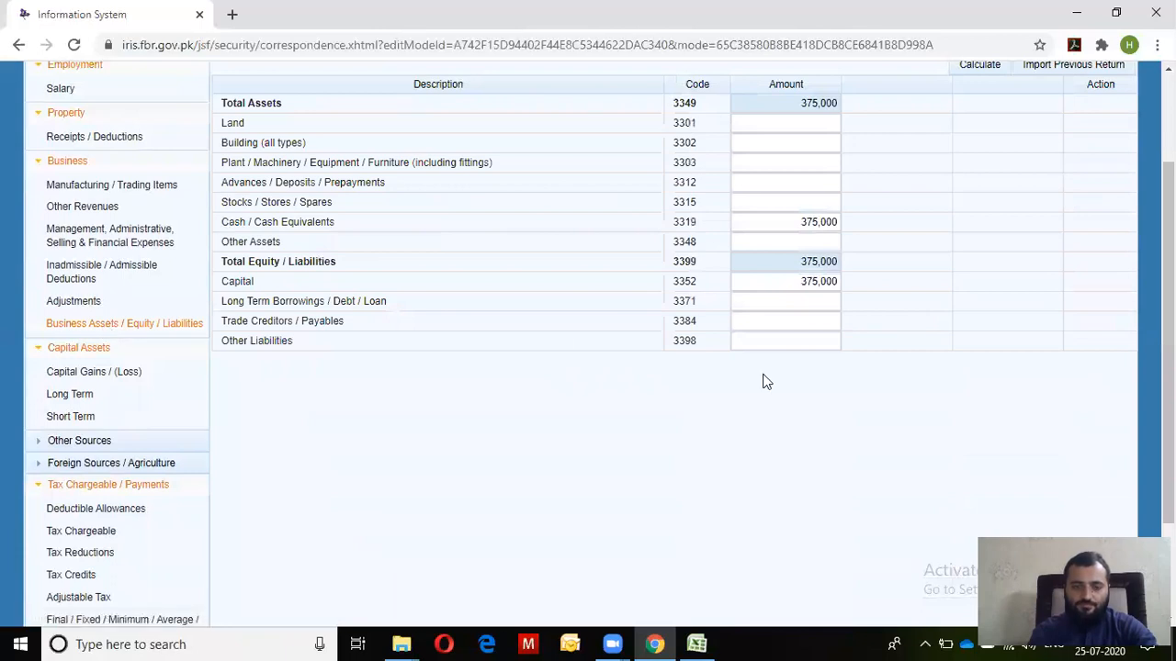
Confirm ABC Enterprise's business capital of 375,000 matches in the business and personal schedules
left_click(815, 287)
left_click_drag(769, 288, 911, 286)
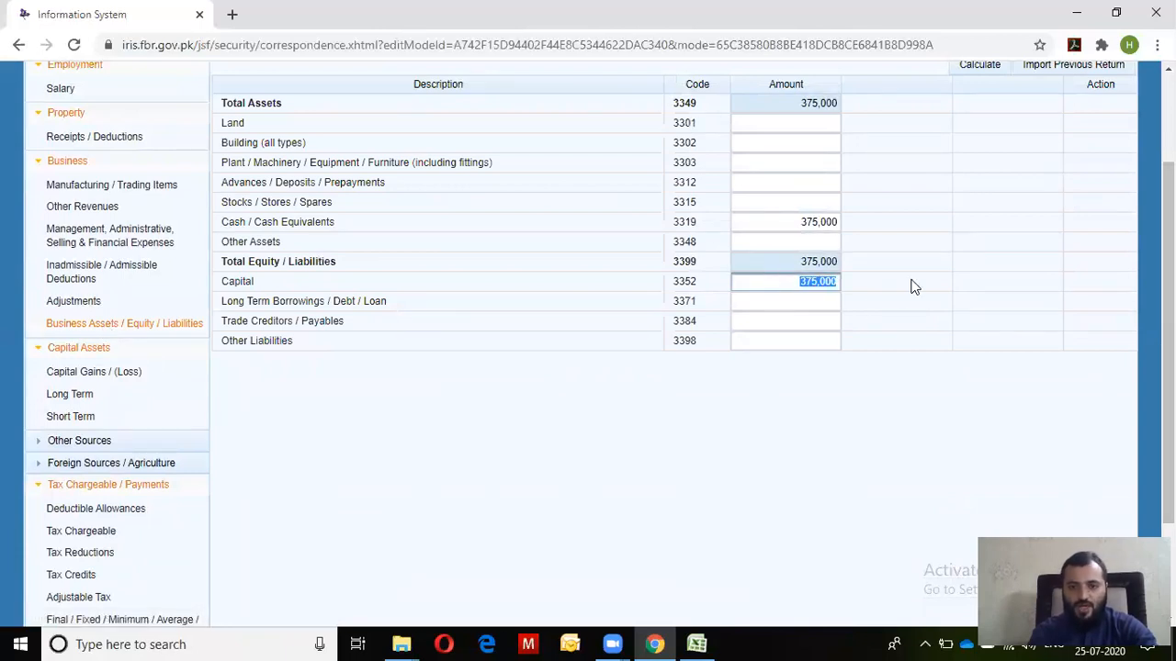
scroll(910, 285, "down", 3)
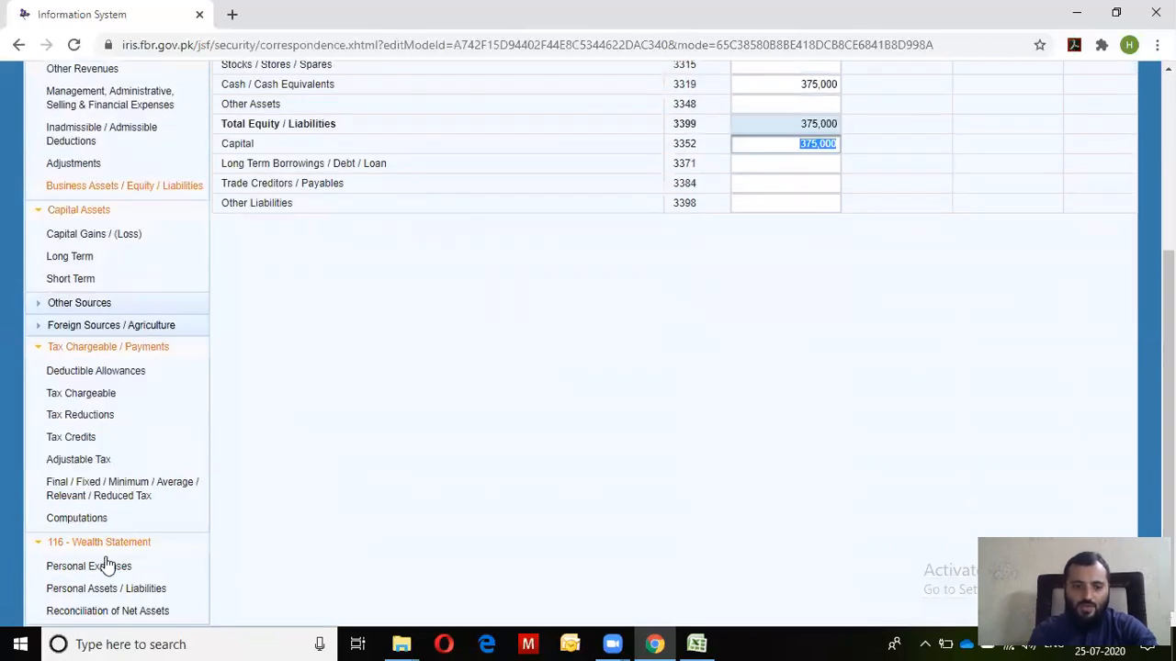
left_click(103, 588)
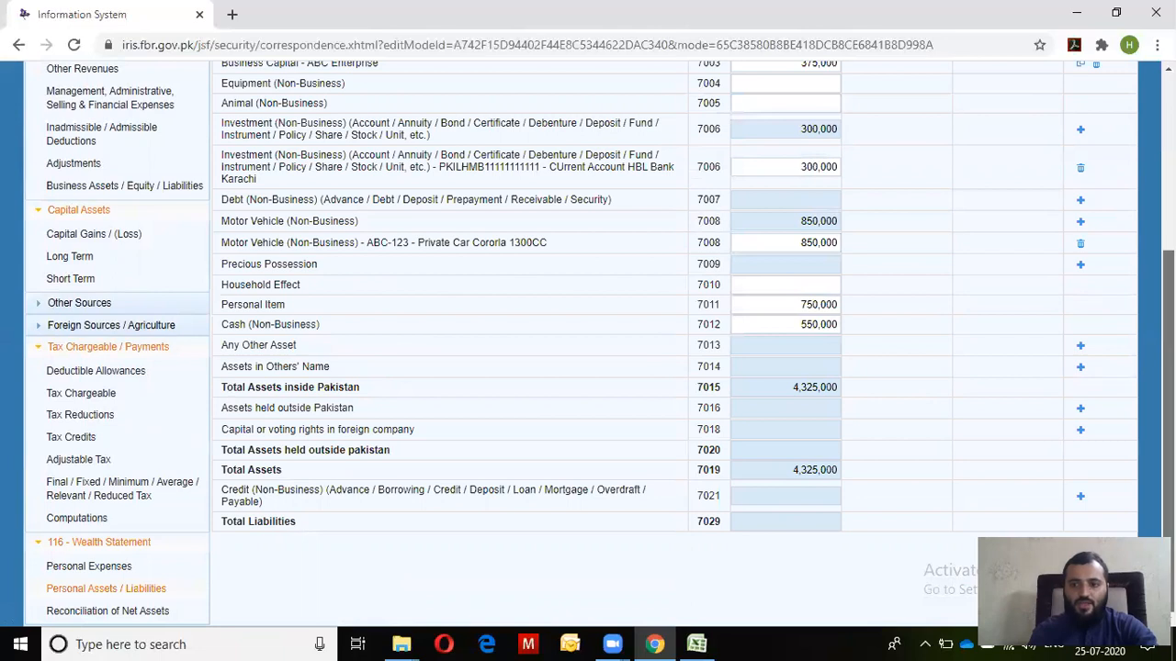
scroll(800, 104, "up", 2)
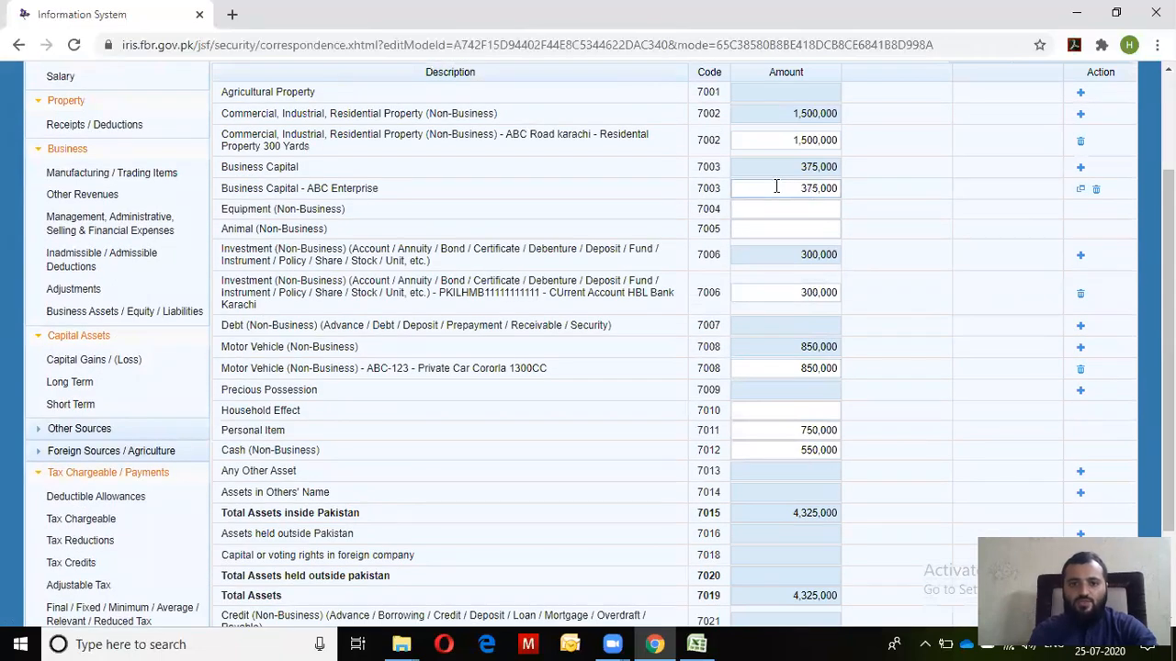
left_click(776, 186)
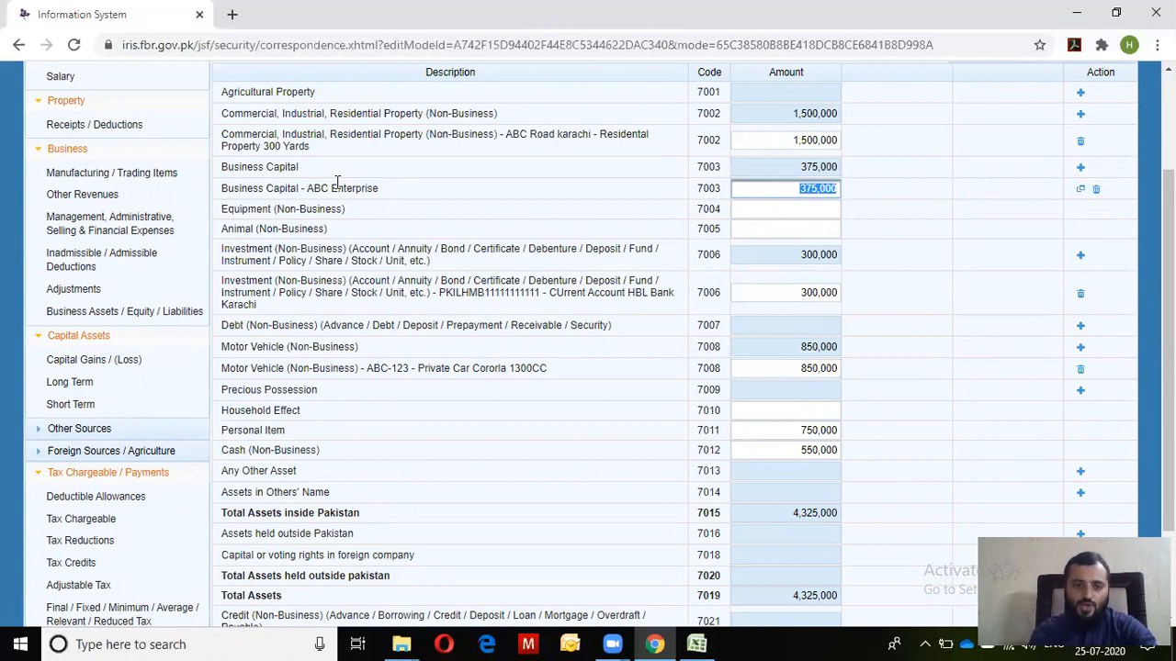
Open the Verification tab and place the cursor in the PIN field
scroll(937, 321, "up", 2)
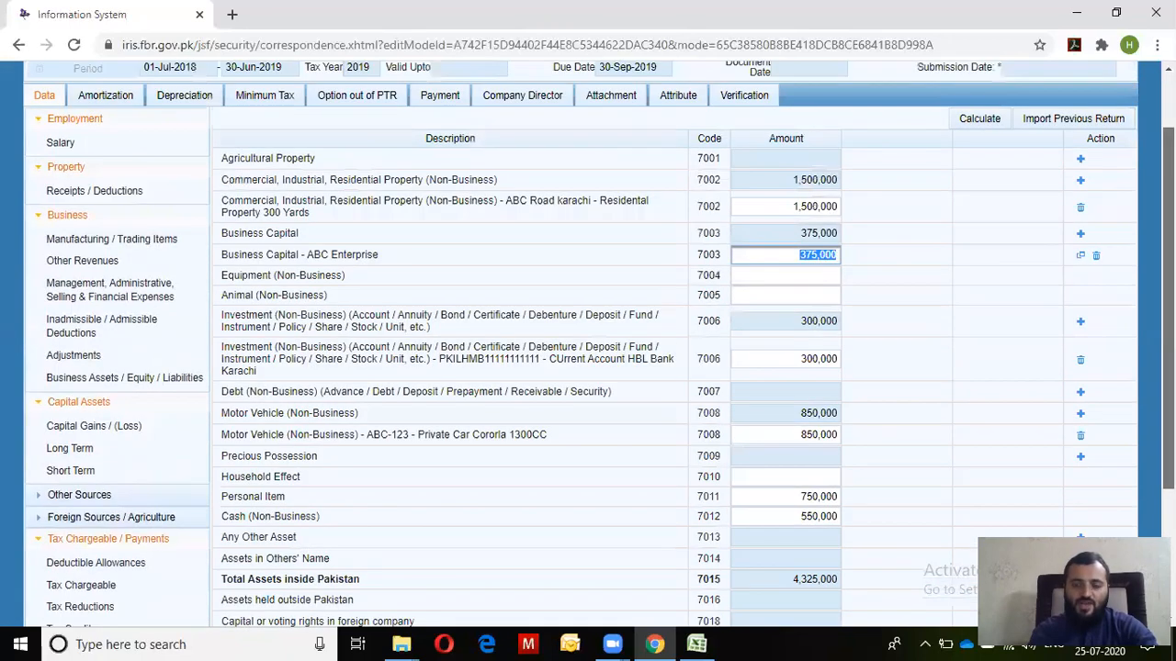
scroll(997, 147, "up", 1)
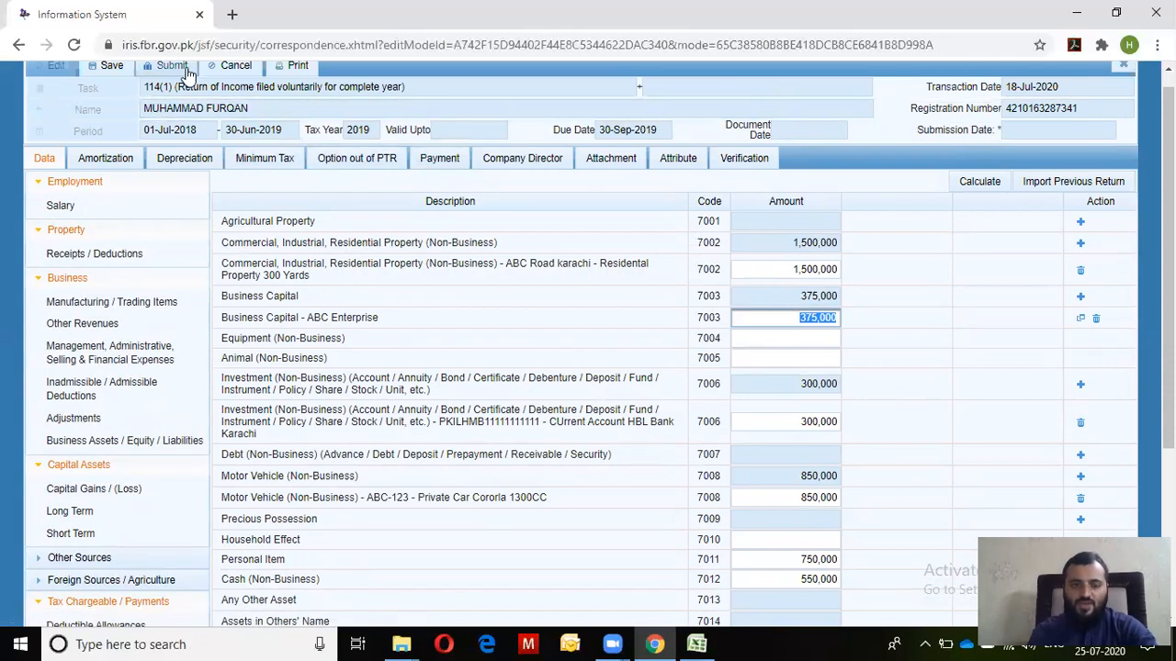
left_click(743, 160)
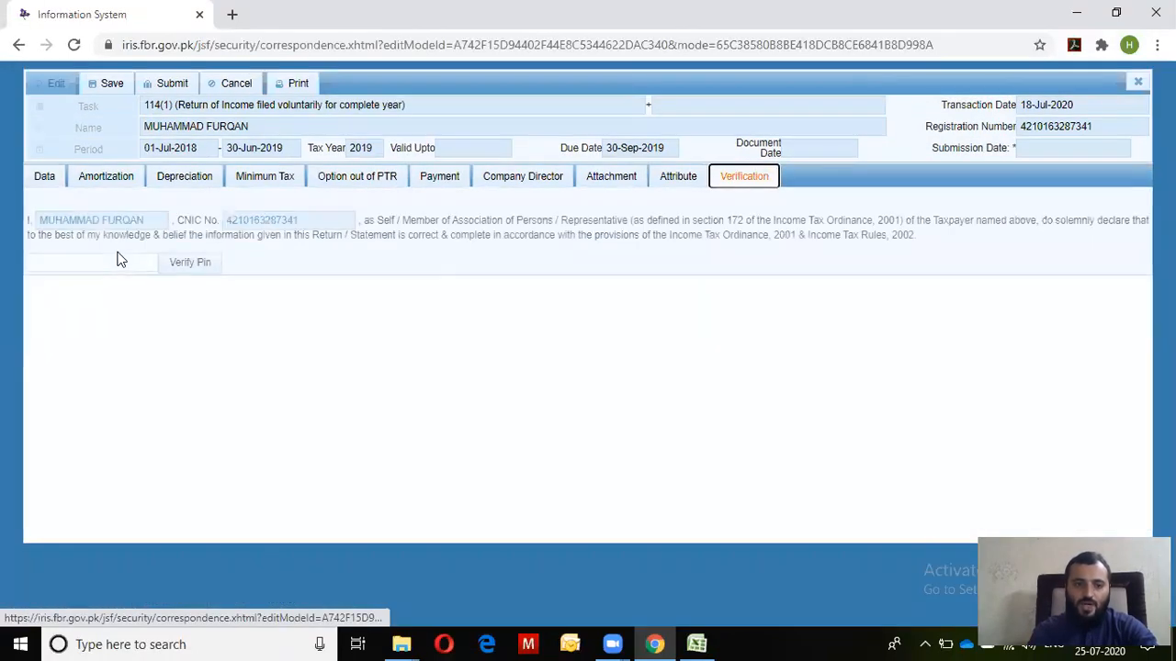
left_click(114, 262)
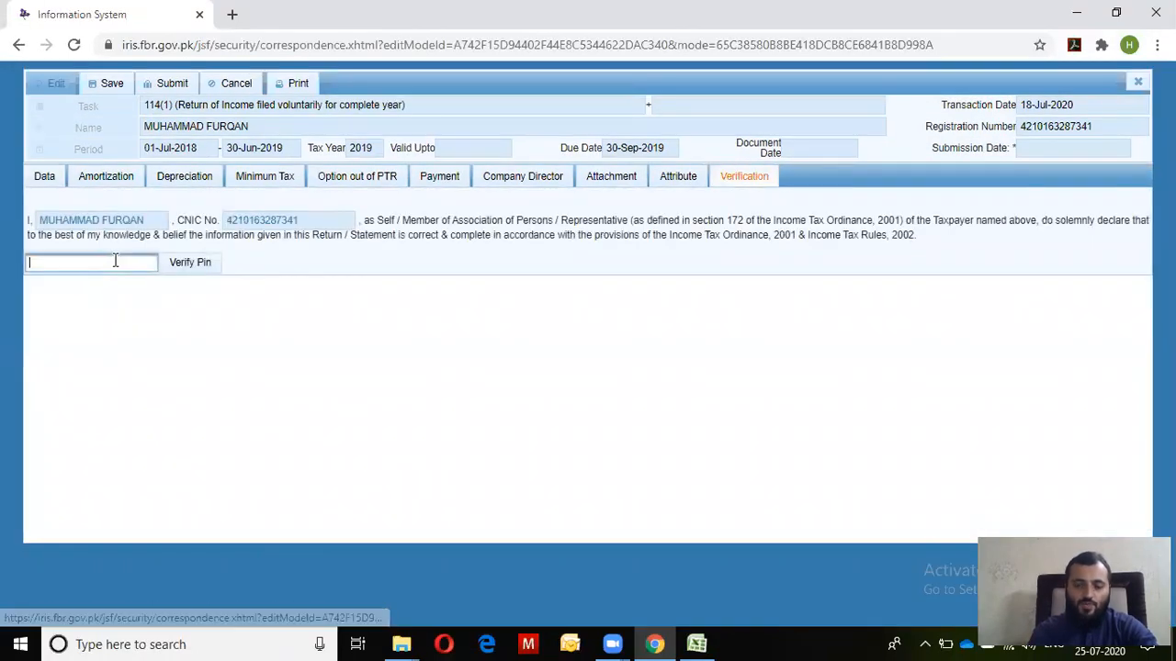